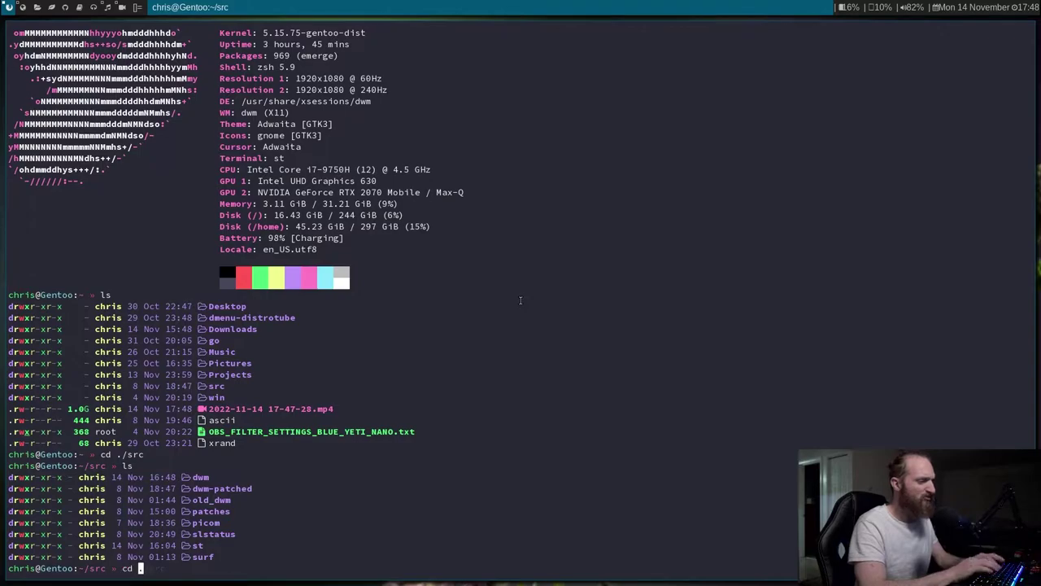
- Change into the ~/src/patches directory and list its contents
text(pa)
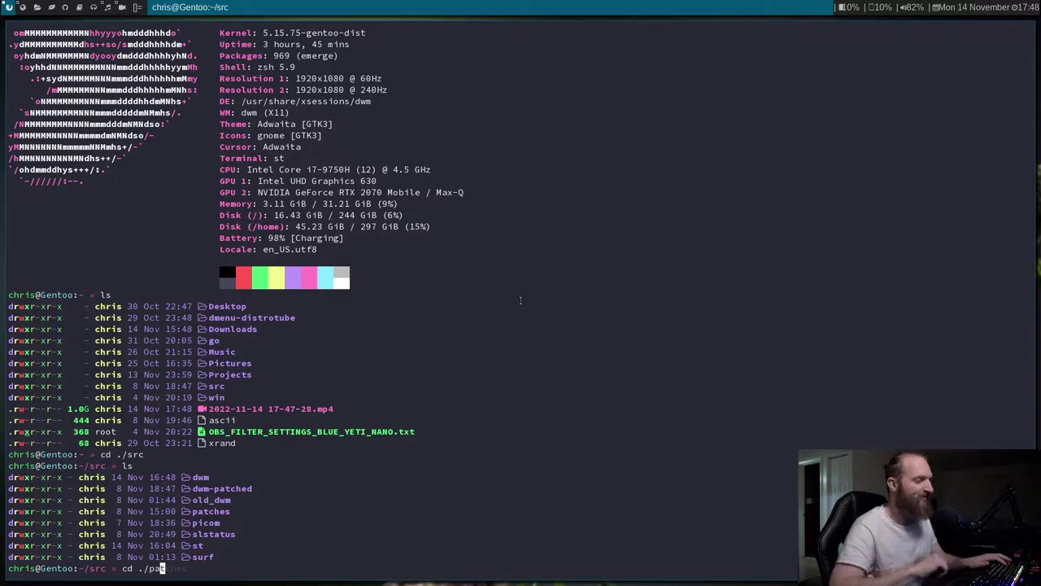
key(Tab)
key(Return)
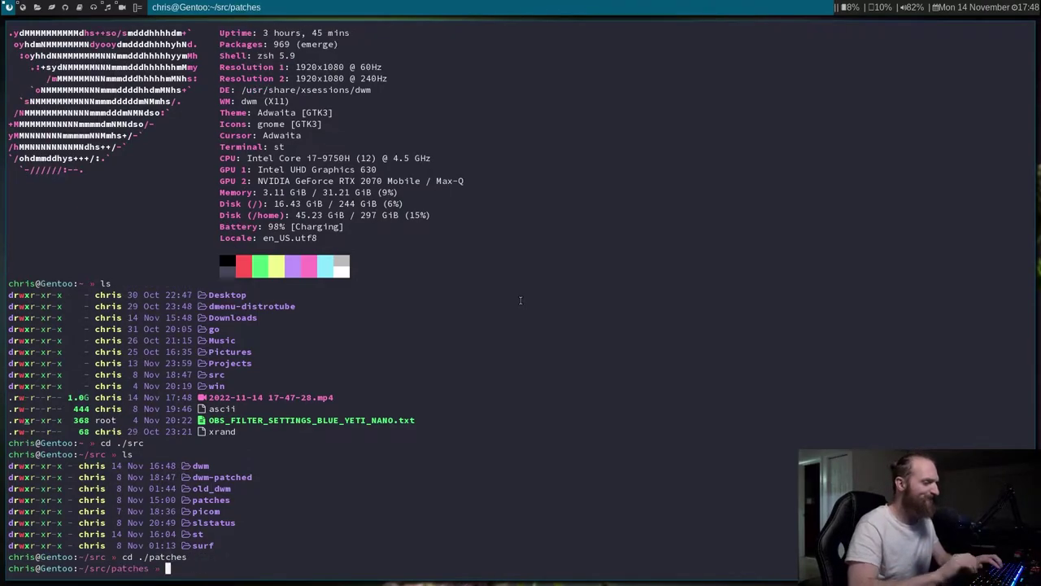
text(ls)
key(Return)
- Change into the current_patches directory and list the dwm patch files in it
text(cd ./cu)
key(Tab)
key(Return)
text(ls)
key(Return)
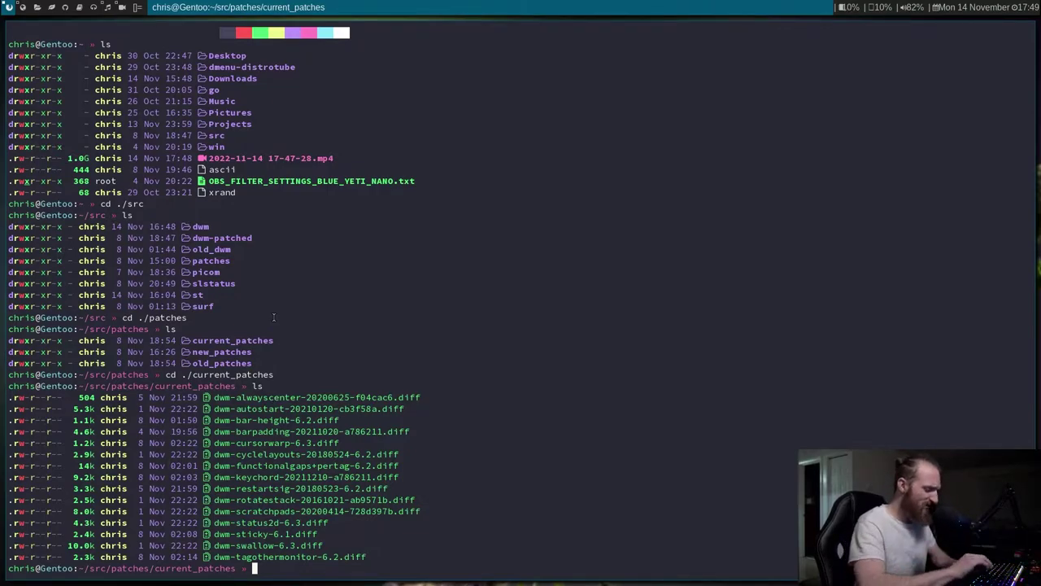
- Show and hide the ranger scratchpad over the terminal several times
key(super+grave)
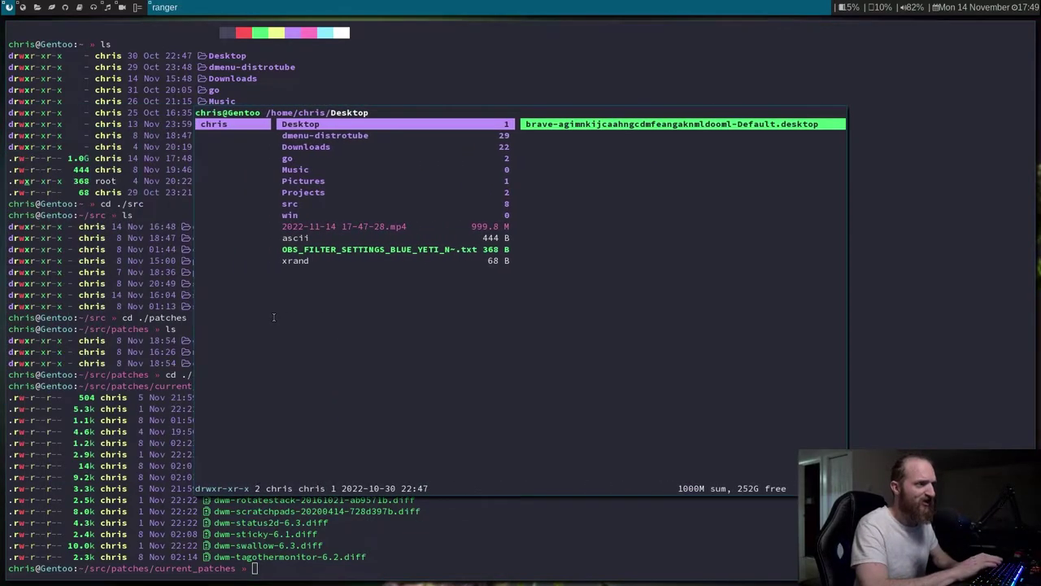
key(super+grave)
key(super+grave)
key(super+grave)
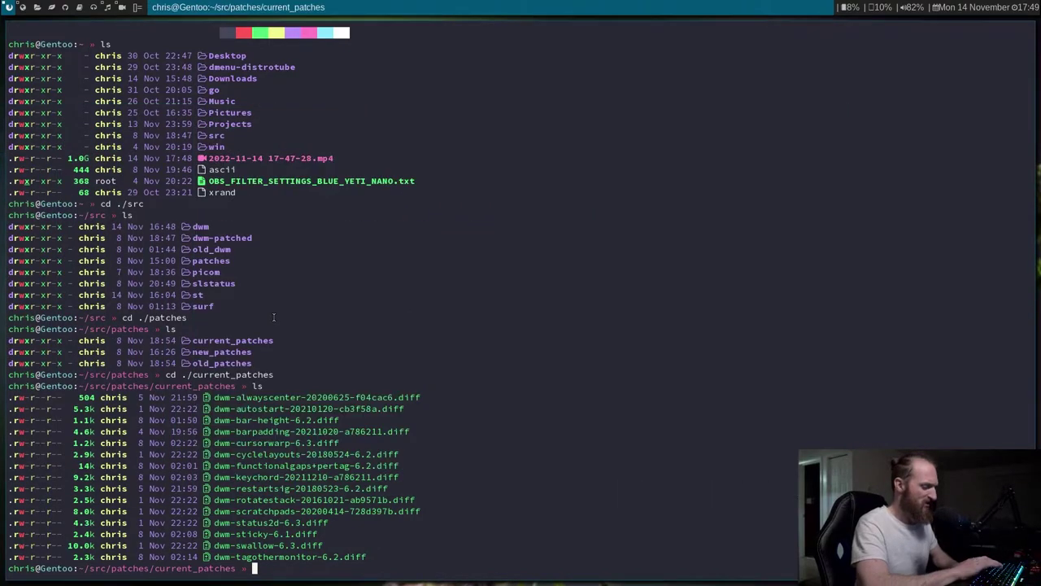
key(super+grave)
key(super+grave)
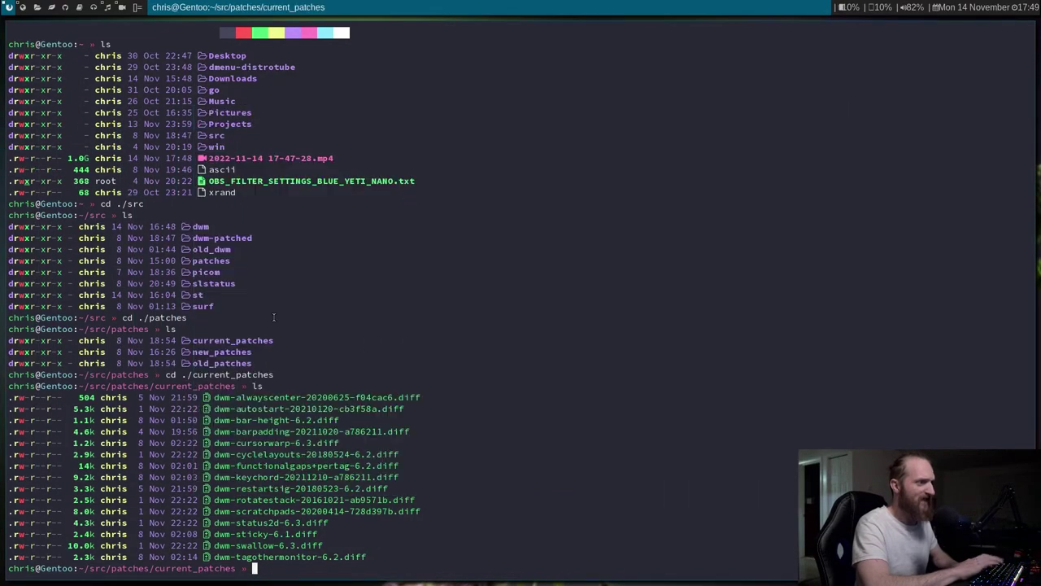
key(super+grave)
key(super+grave)
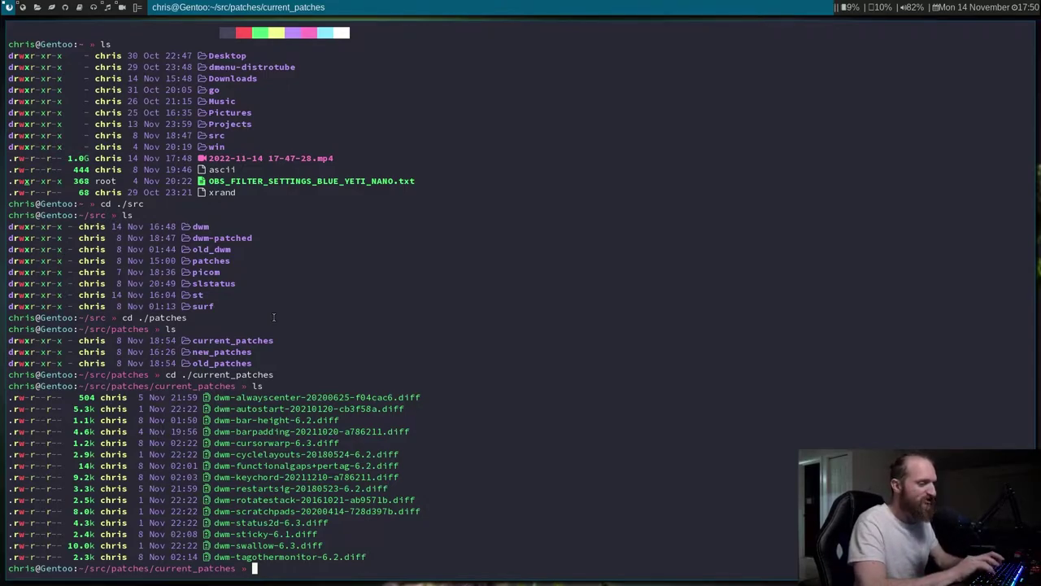
- List the ~/.dwm folder and print the contents of its autostart.sh script
text(ls ~/.)
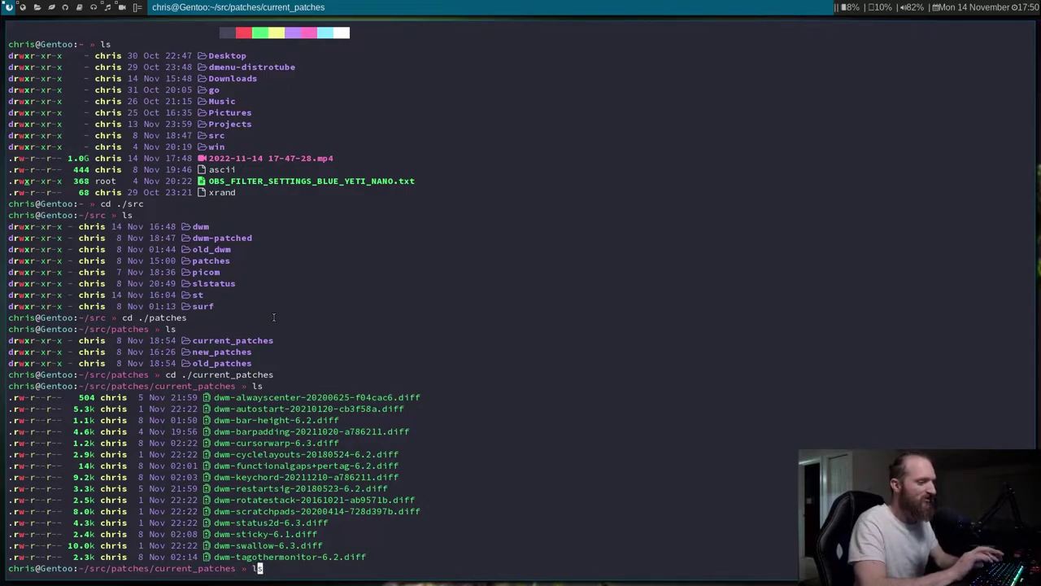
text(dwm/)
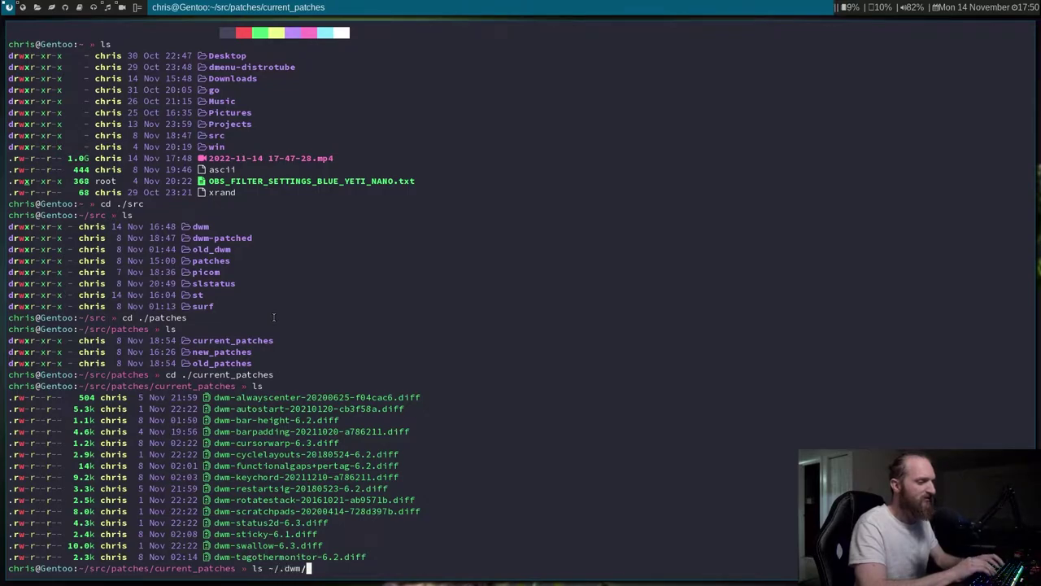
key(Return)
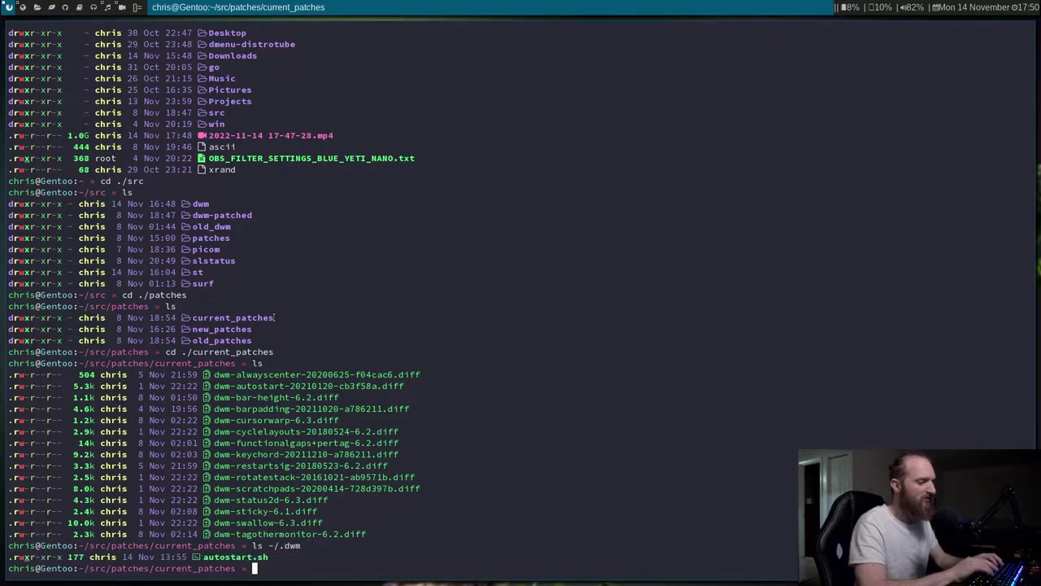
text(cat )
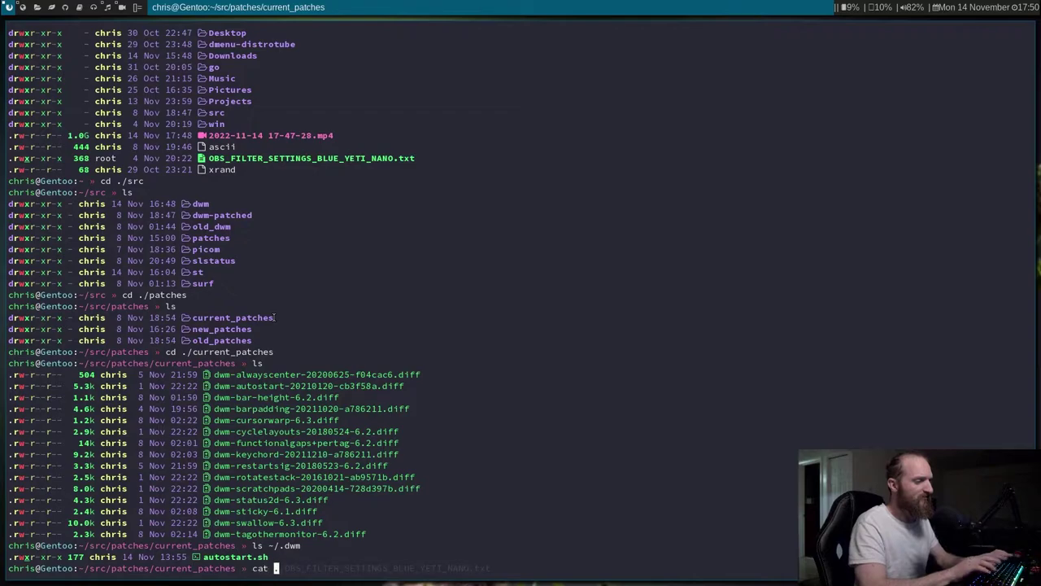
text(~/.dwm/autostart.sh)
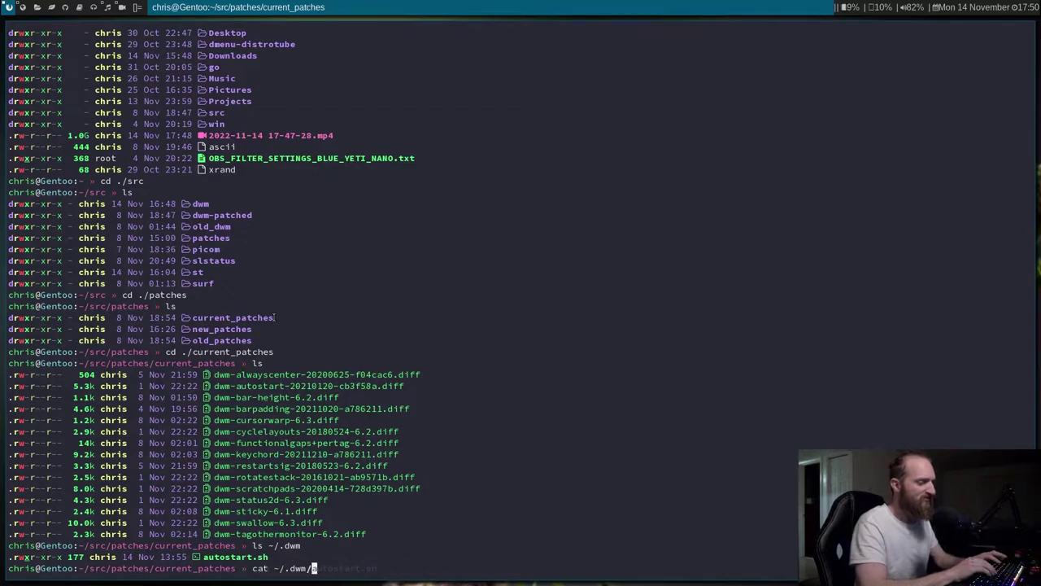
key(Tab)
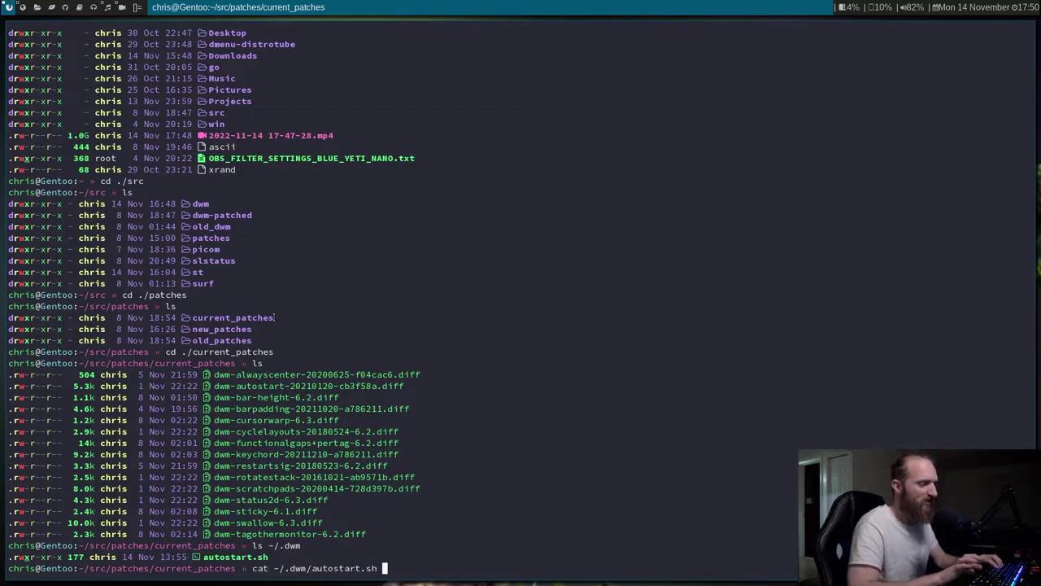
key(Return)
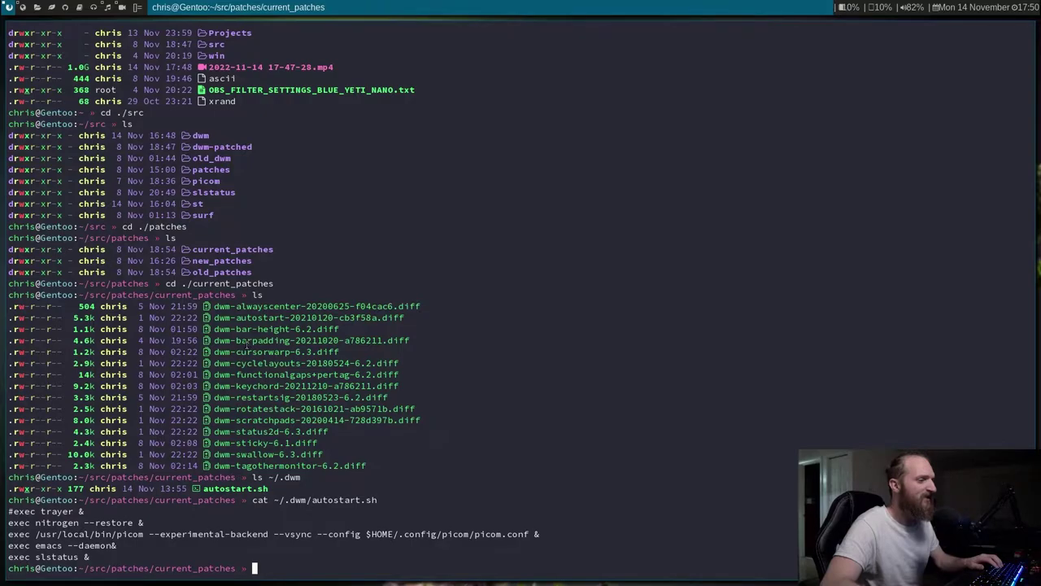
drag(241, 350, 238, 352)
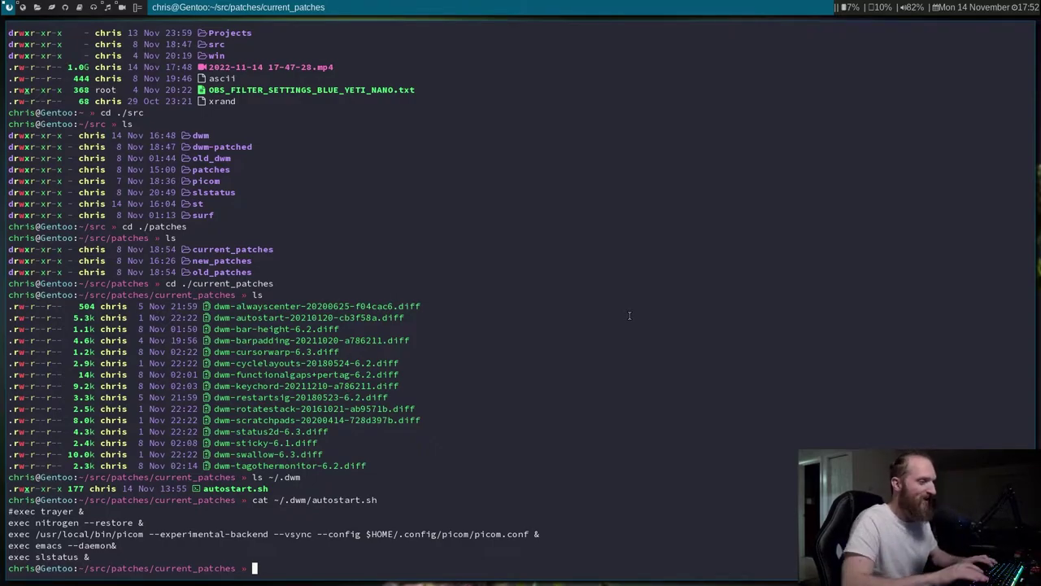
- Launch a second terminal on the first workspace and four terminals on the empty third workspace
key(super+Return)
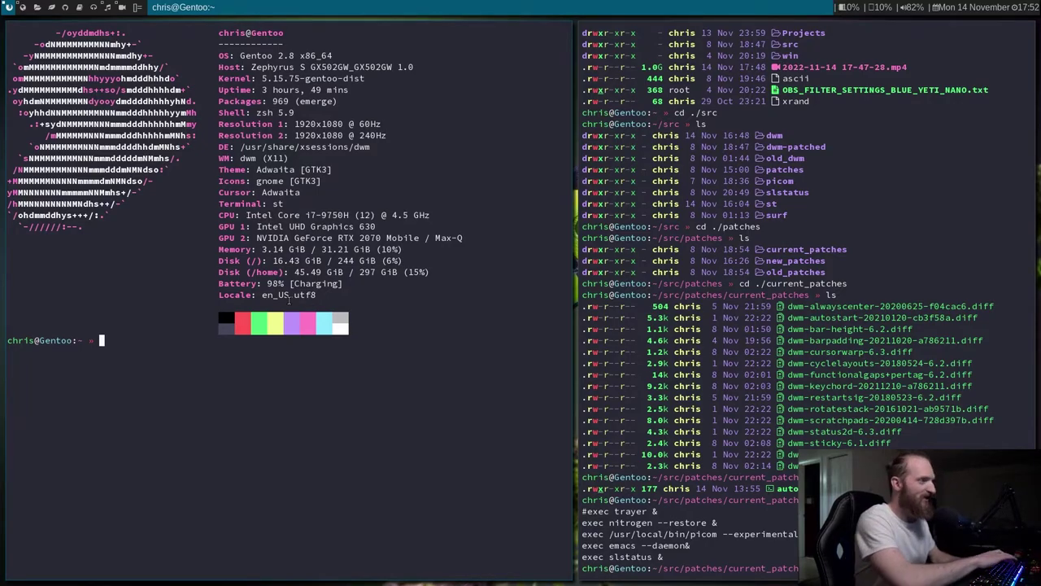
key(super+2)
key(super+3)
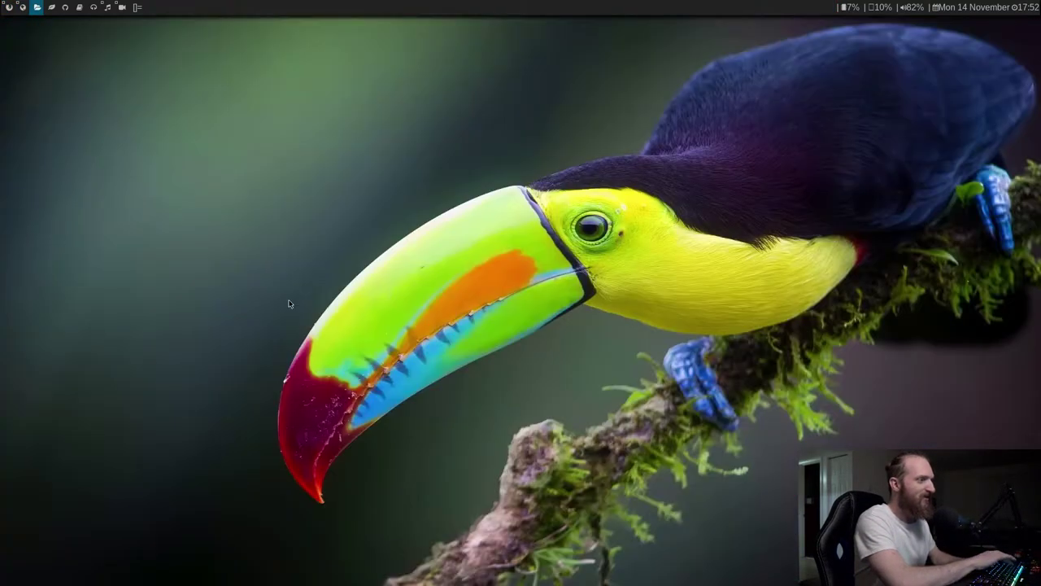
key(super+Return)
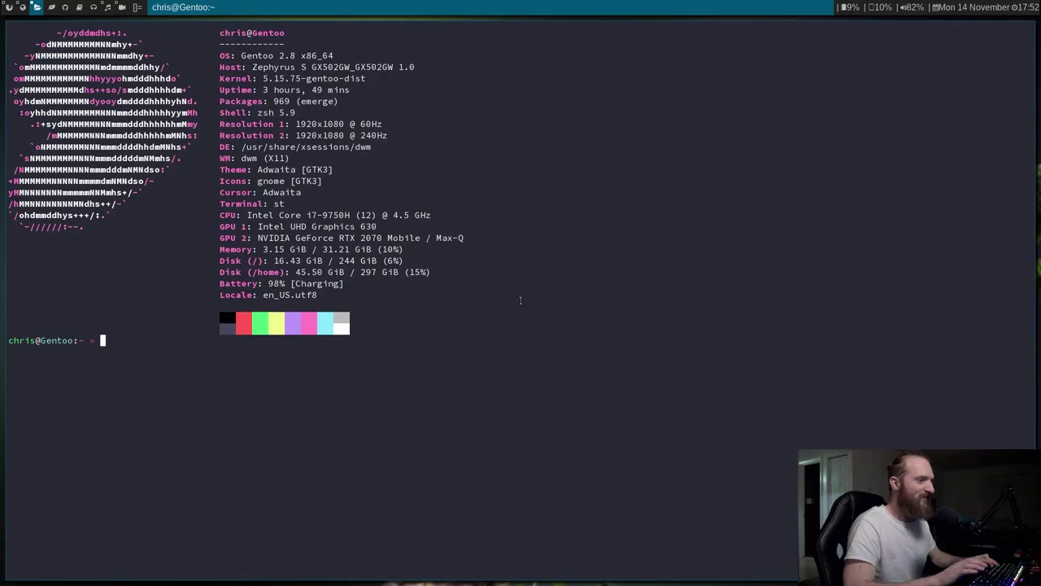
key(super+Return)
key(super+Return)
key(super+Return)
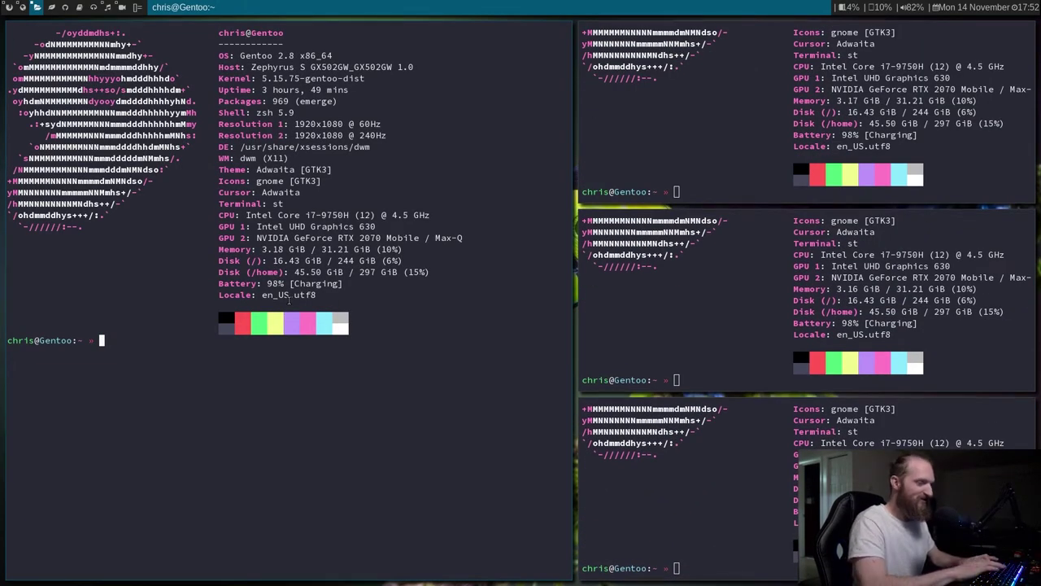
- Shrink the master area on the third workspace to about a quarter of the screen width
key(super+h)
key(super+h)
key(super+h)
key(super+h)
key(super+h)
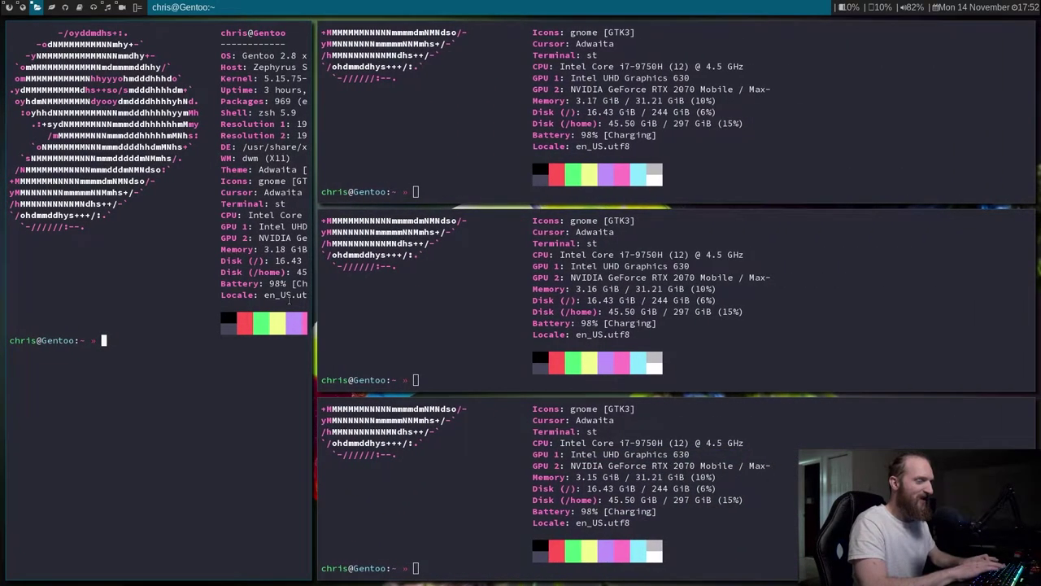
key(super+h)
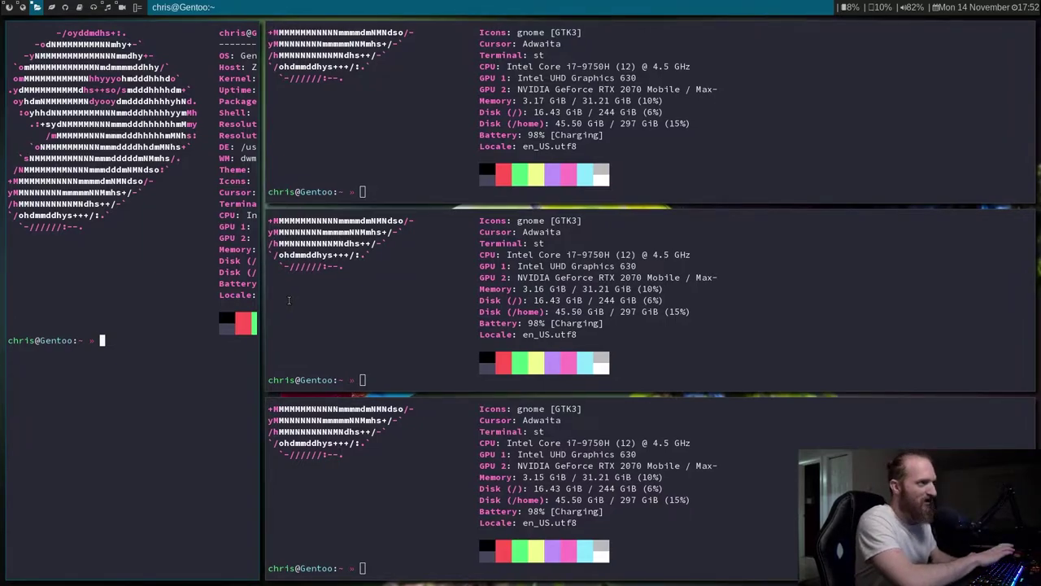
- Compare the window layout on the first workspace with the third one, and return to the third workspace
key(super+1)
key(super+l)
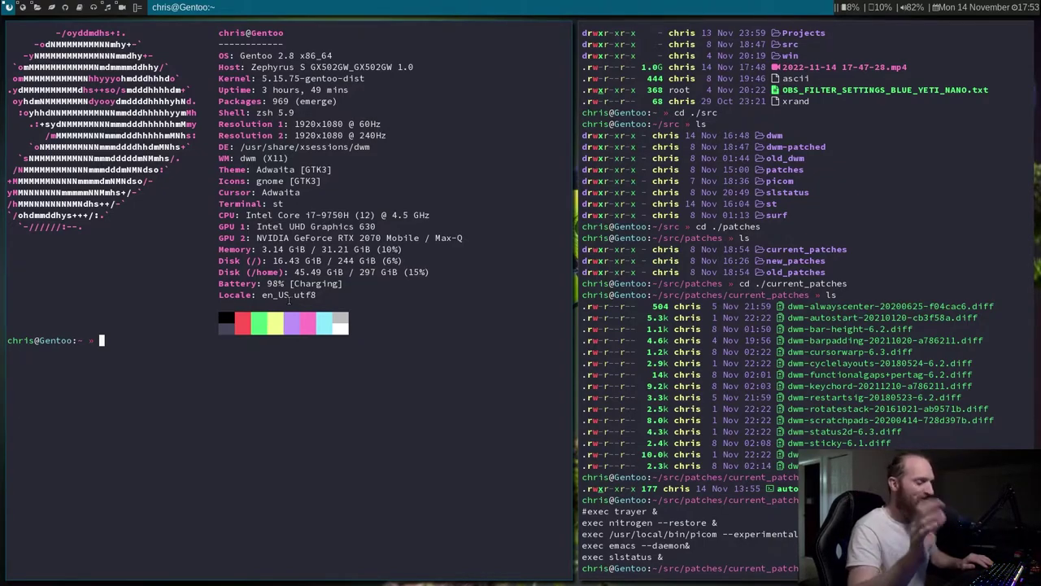
key(super+3)
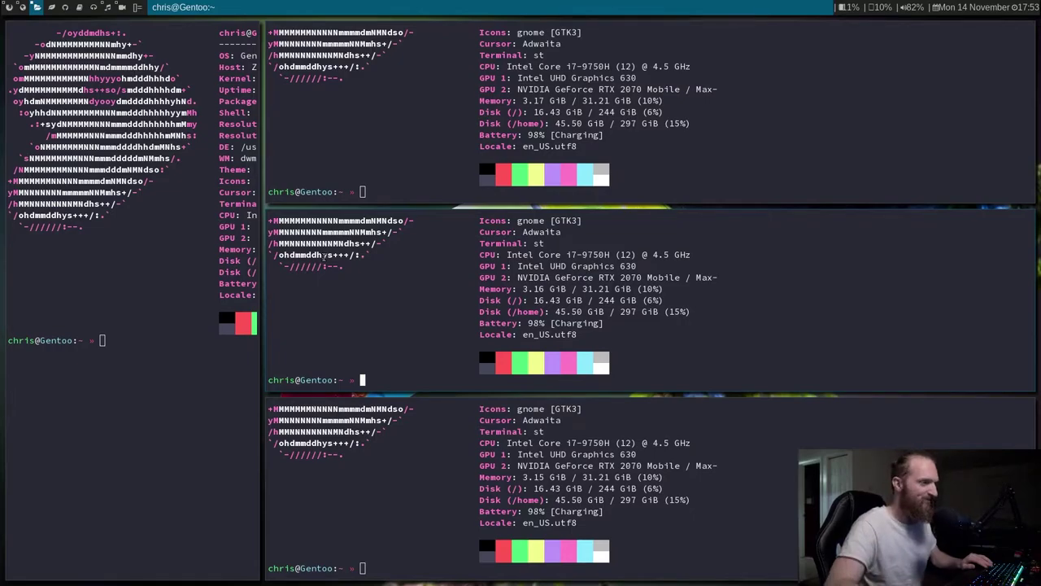
- Widen the master area on the third workspace to slightly more than half the screen width
key(super+l)
key(super+l)
key(super+l)
key(super+l)
key(super+l)
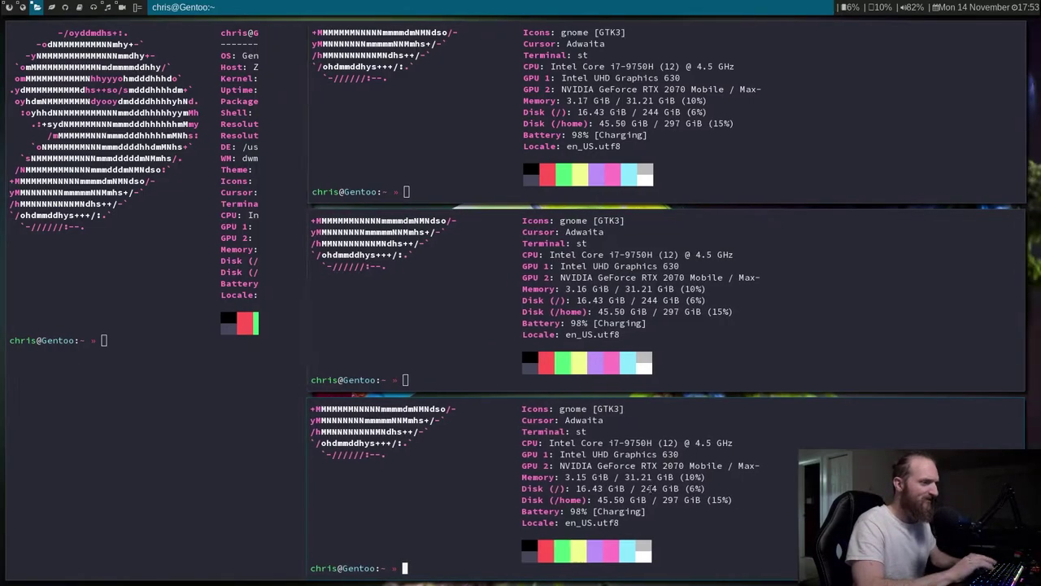
key(super+l)
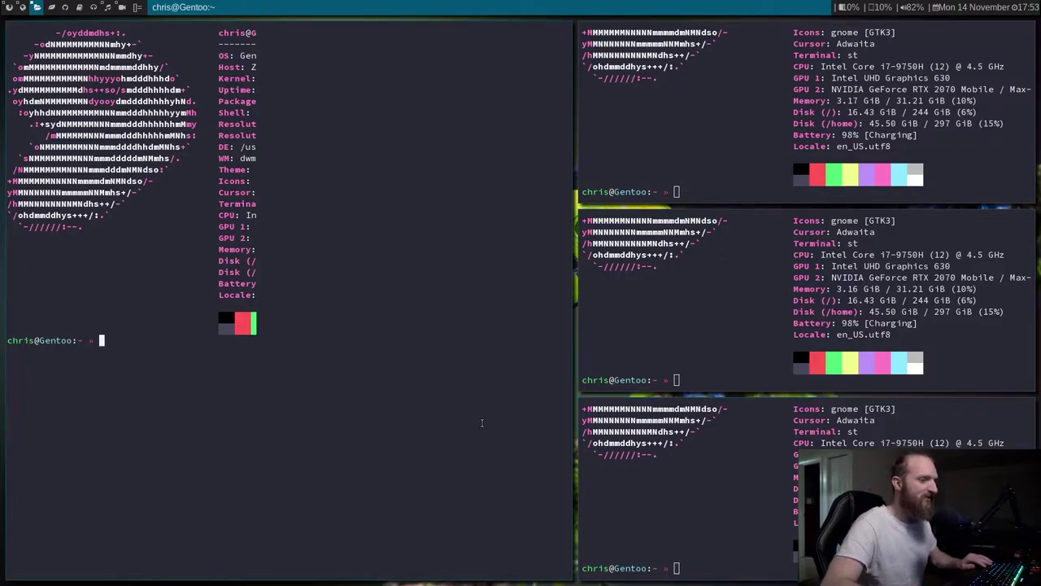
- List the home directory's contents in the master terminal on the third workspace
key(super+Return)
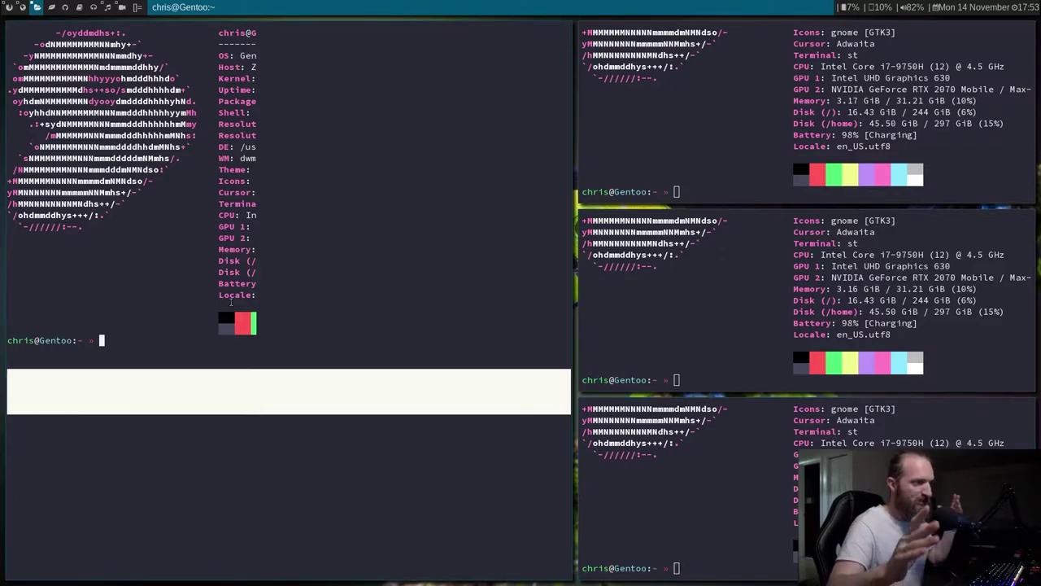
text(ls)
key(Return)
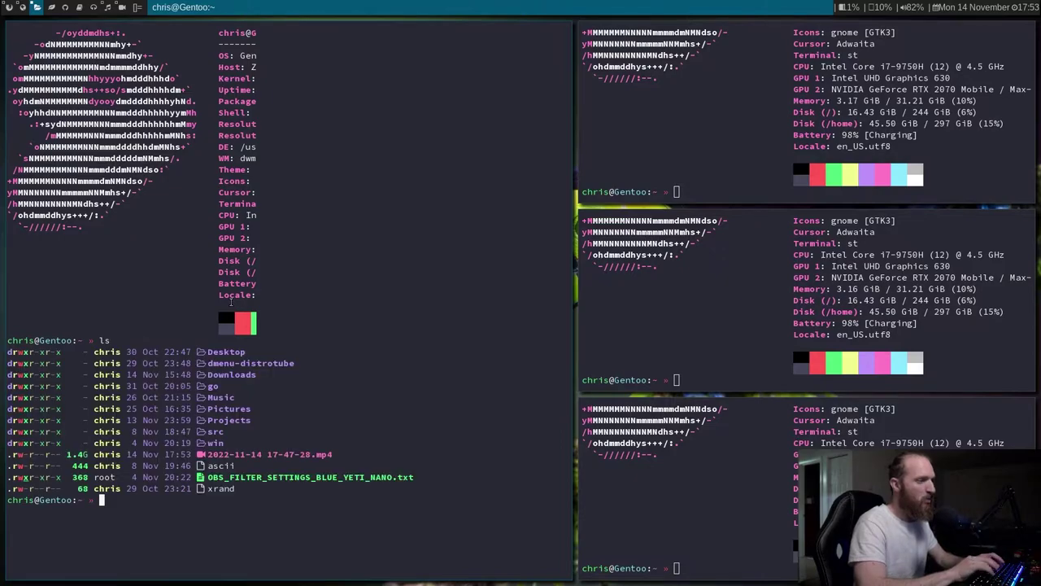
- Exit all four terminals on the third workspace
text(ex)
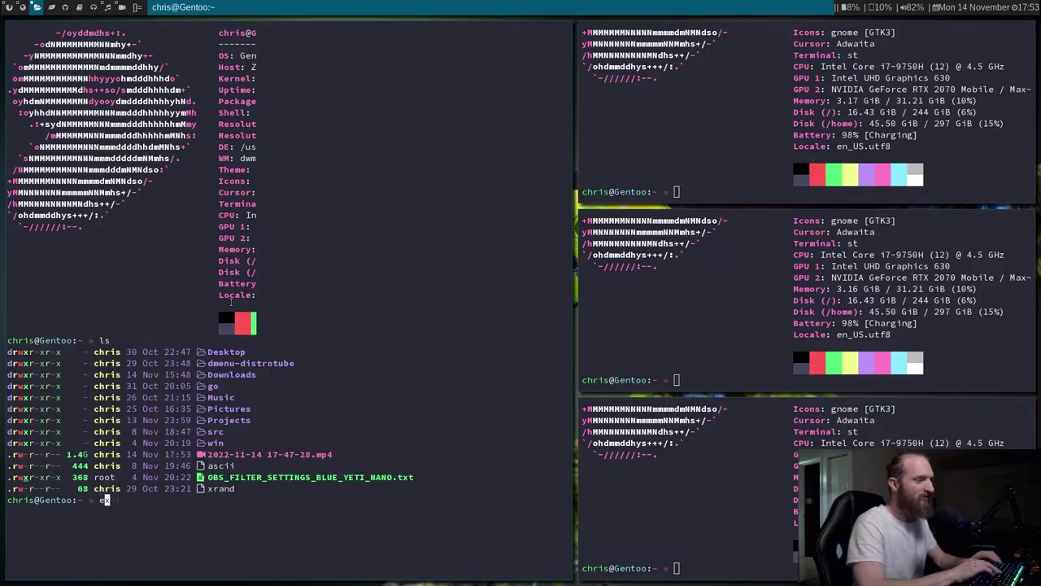
text(it)
key(Return)
text(exit)
key(Return)
text(exit)
key(Return)
text(exit)
key(Return)
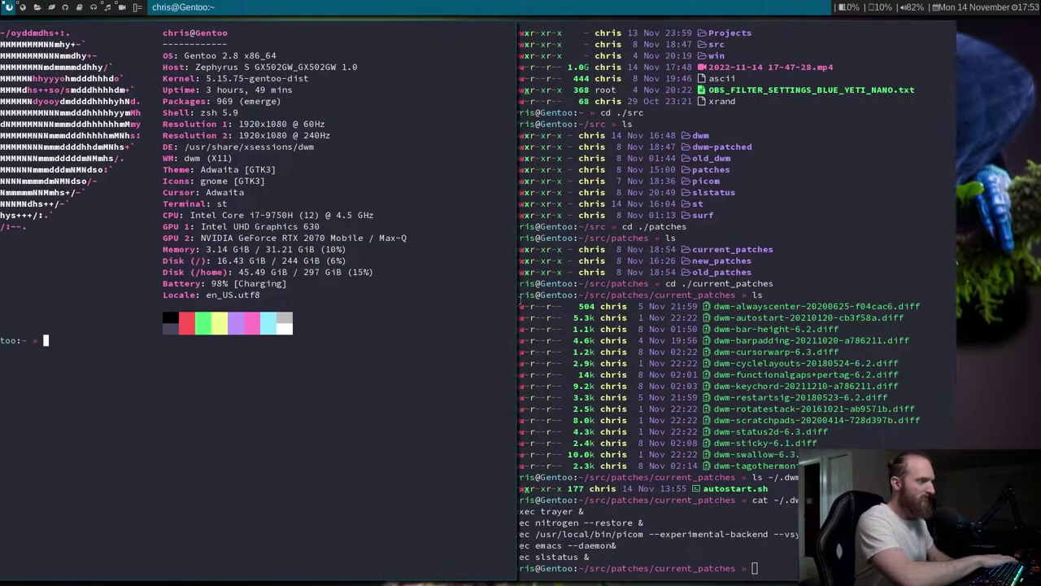
- Close the terminal showing the patch listing on the first workspace and list the home directory in the remaining terminal
key(super+j)
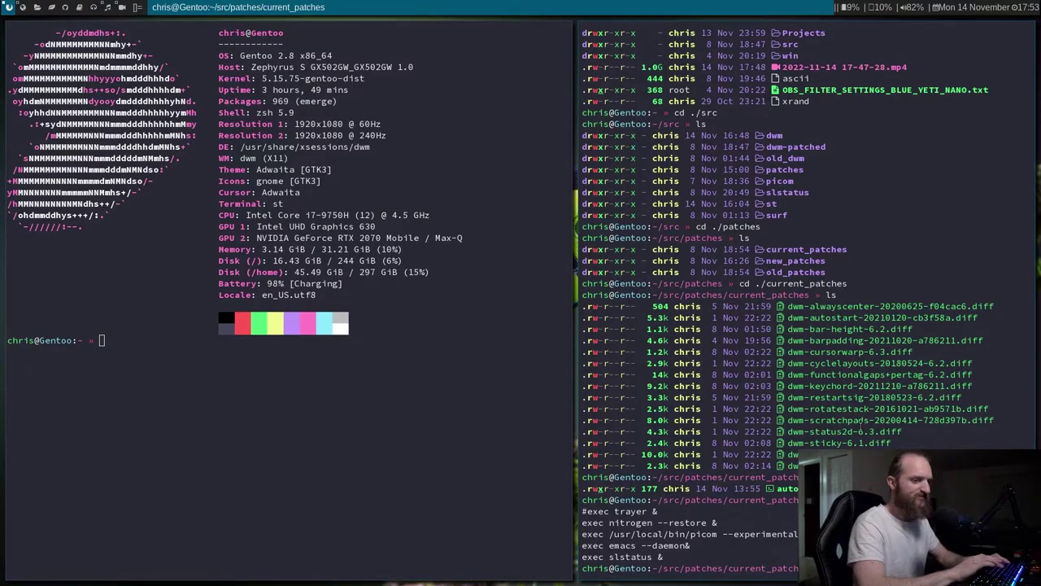
key(super+shift+c)
text(ls)
key(Return)
- Change through ~/src/patches into current_patches, listing the contents of each directory
text(cd ./sr)
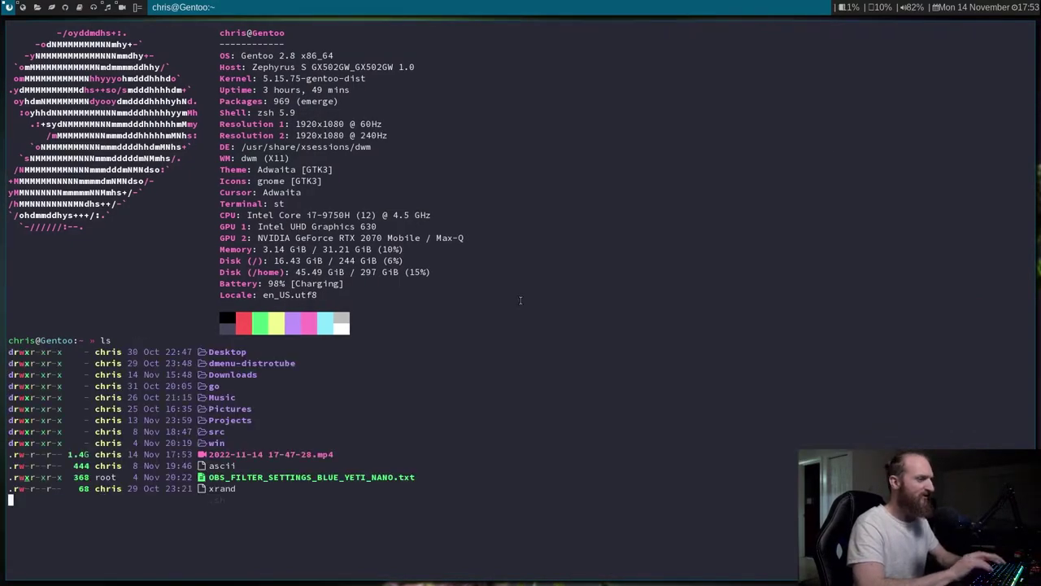
text(c/patches/)
key(Return)
text(ls)
key(Return)
text(cd ./current_patches)
key(Return)
text(ls)
key(Return)
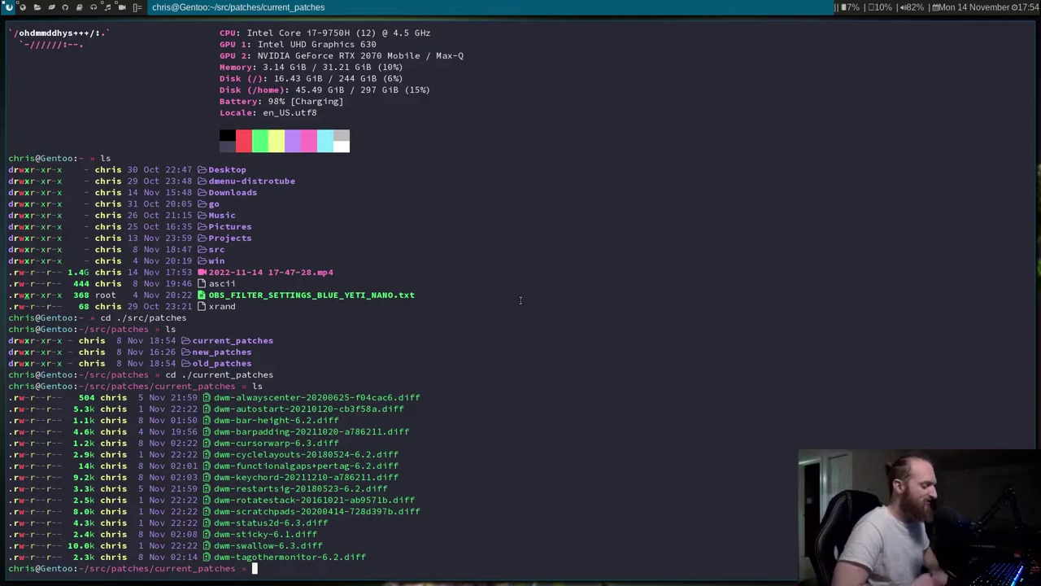
- Launch the VIFM file manager in a floating window on the third workspace and quit it
key(super+3)
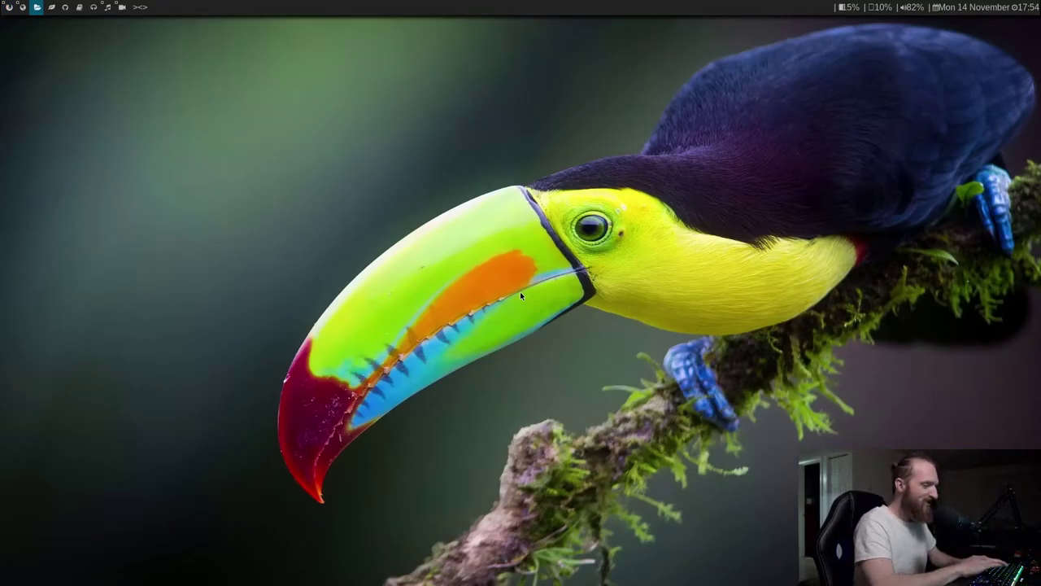
key(super+alt+v)
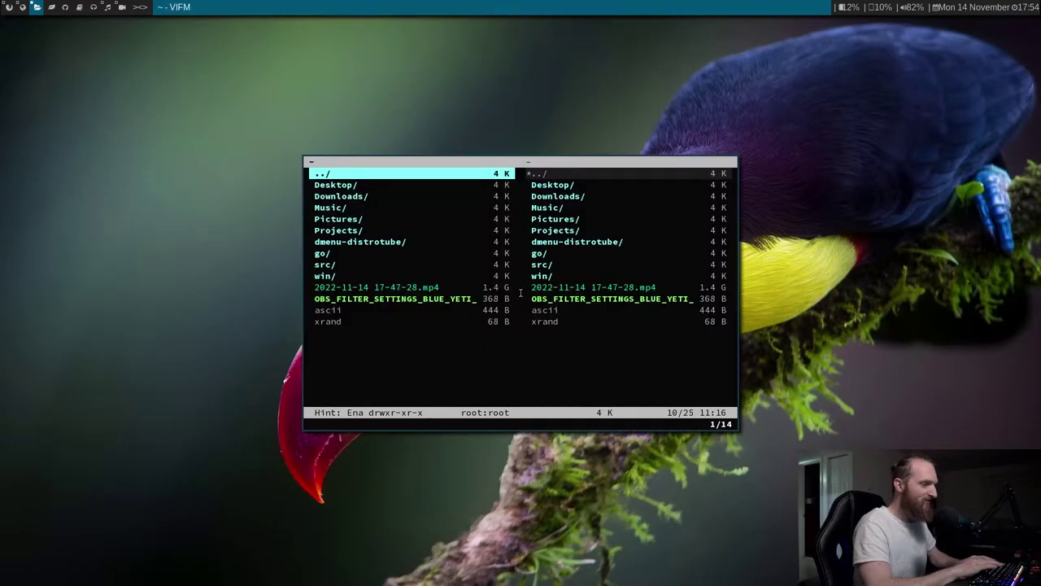
text(:q)
key(Return)
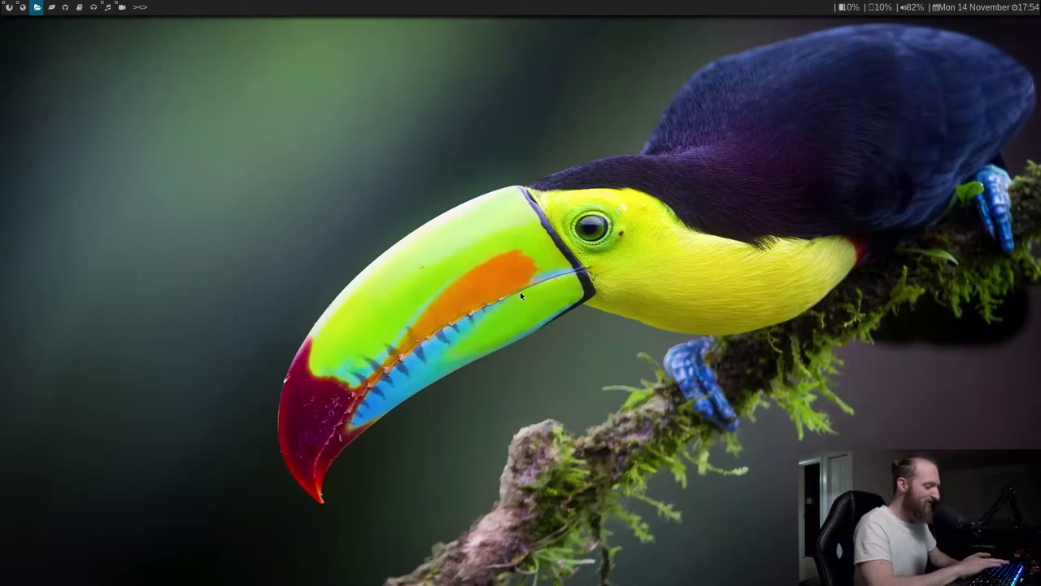
- Launch the ranger file manager in a floating window on the third workspace and quit it, twice in a row
key(super+r)
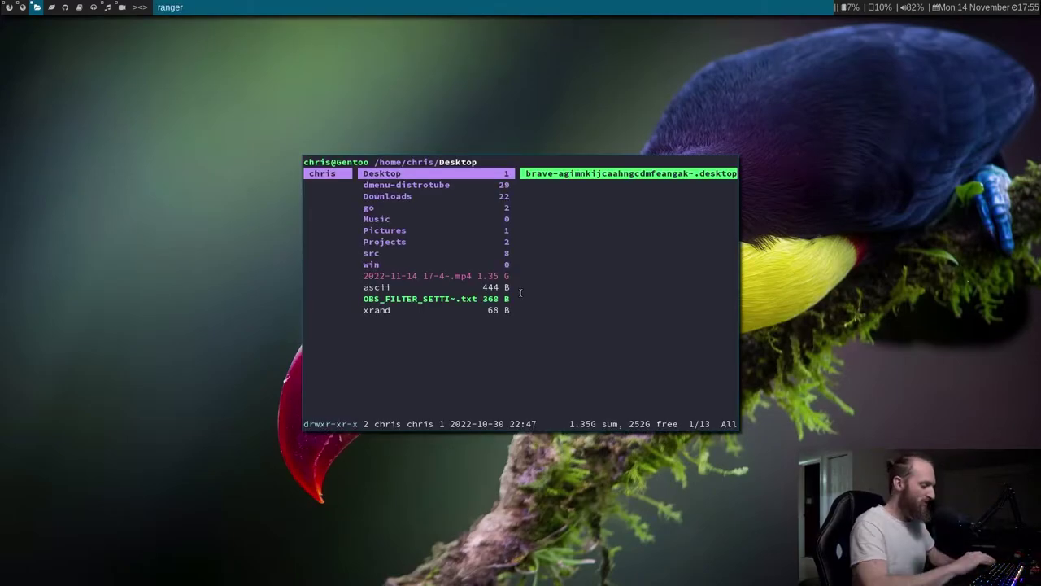
key(q)
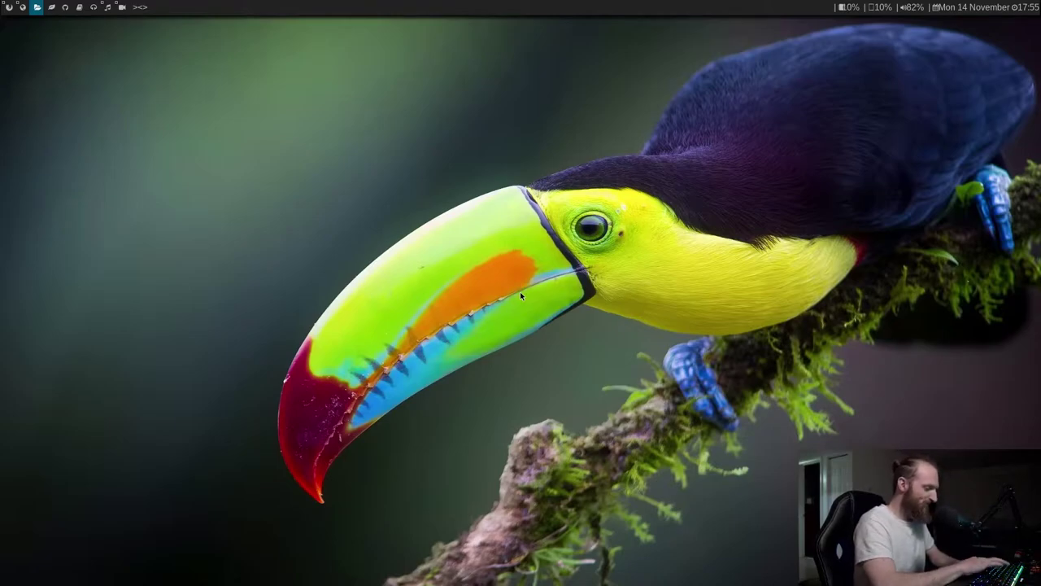
key(super+r)
key(q)
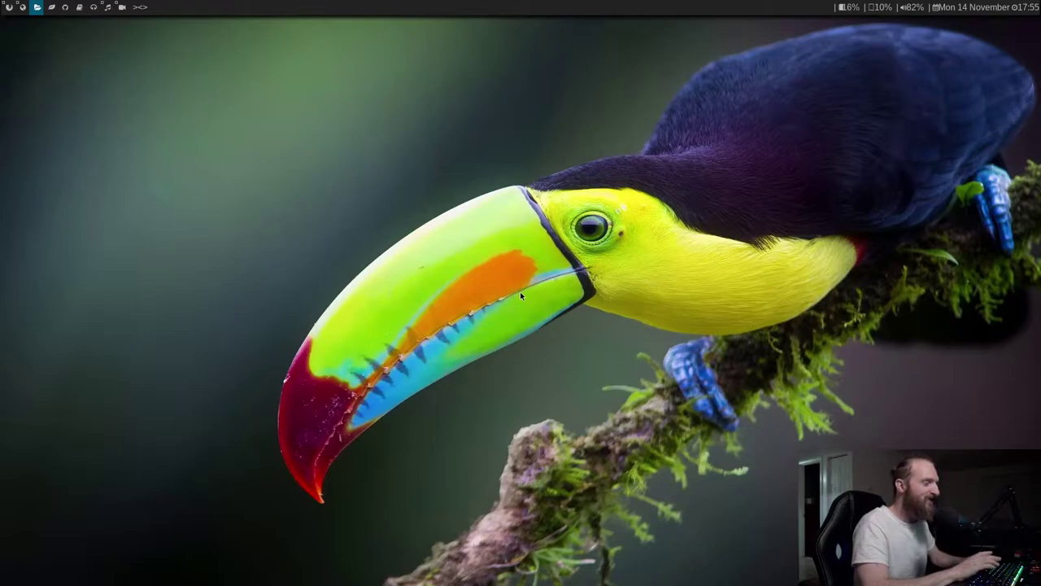
- Launch the Brave, Firefox and qutebrowser web browsers on the third workspace and close all of them
key(super+b)
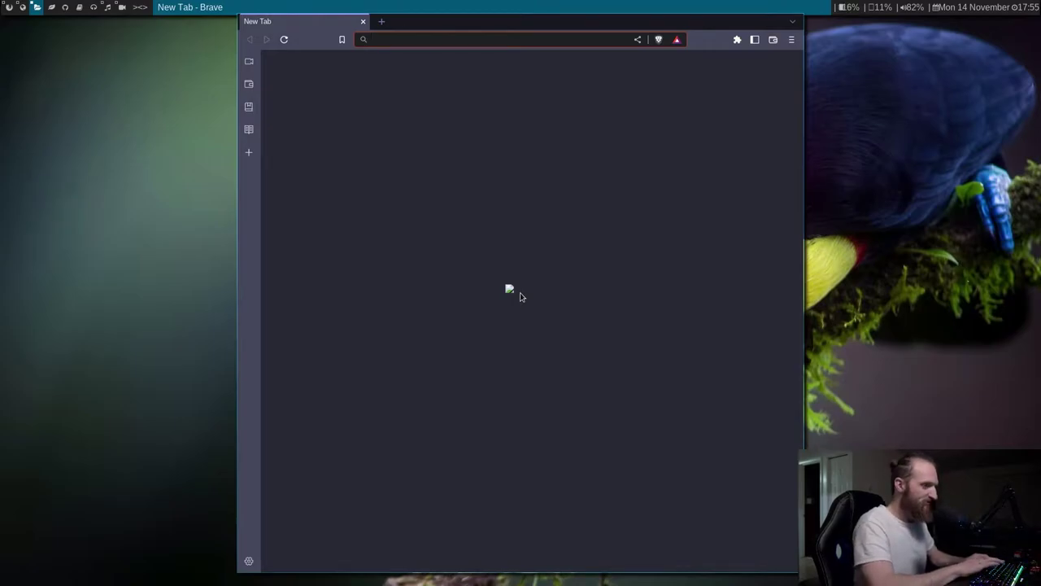
key(ctrl+w)
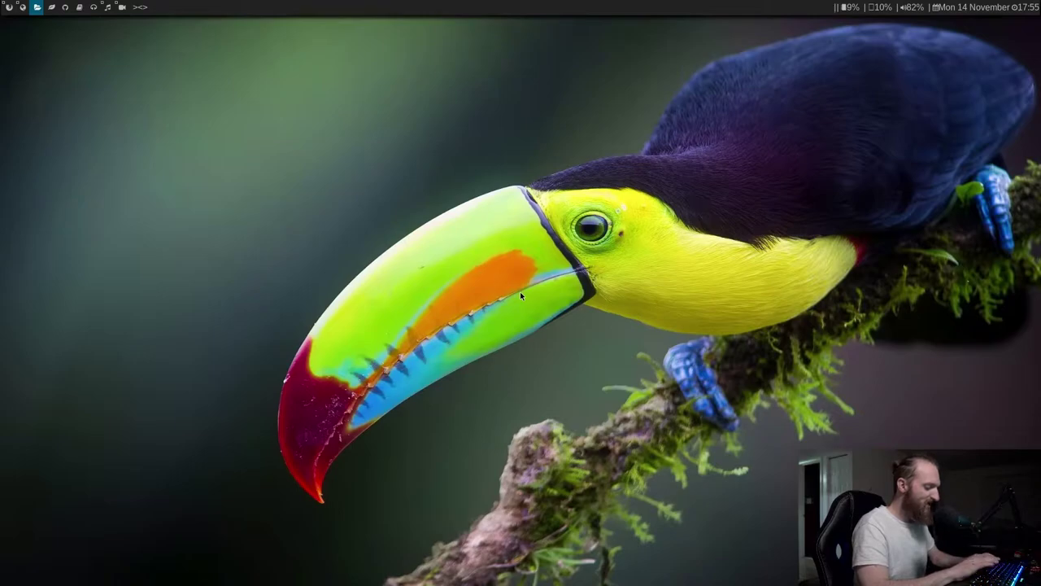
key(super+b)
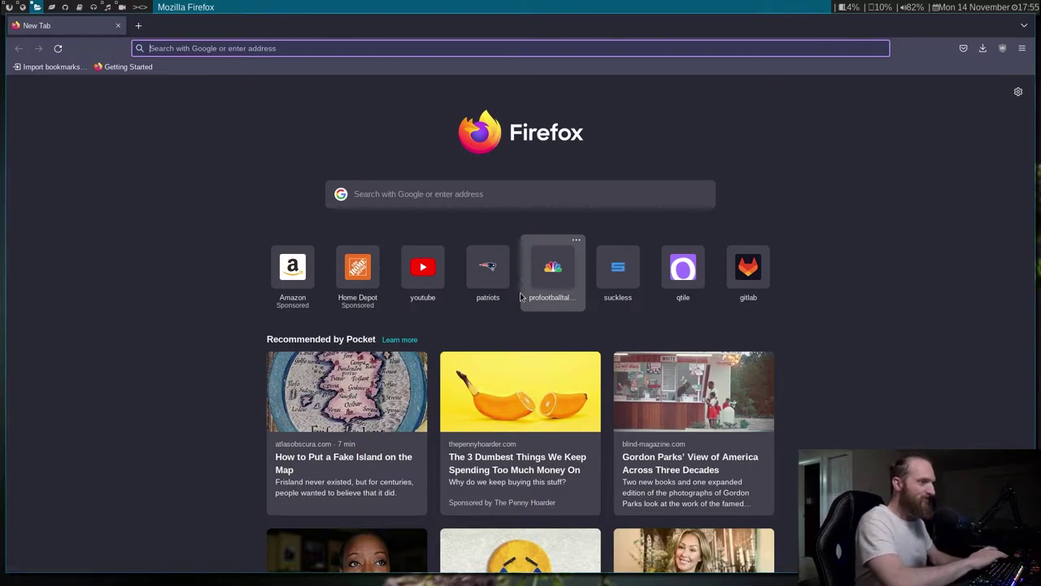
key(super+b)
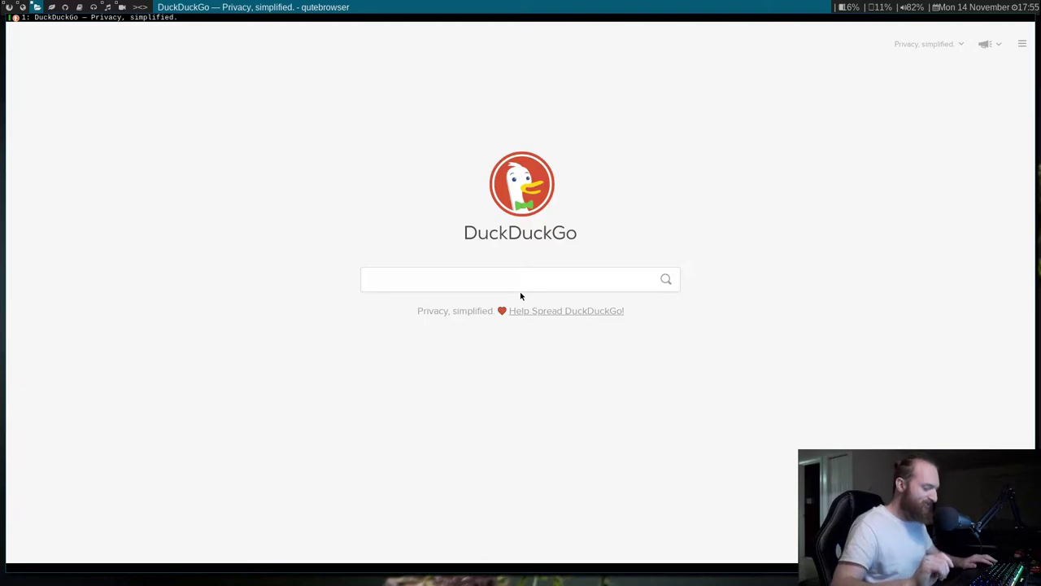
key(colon)
text(q)
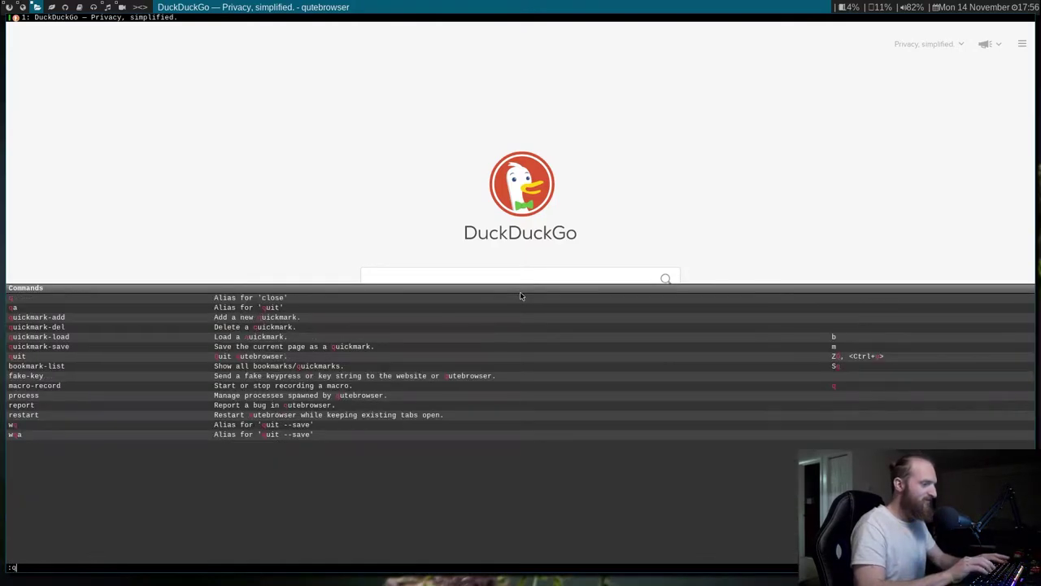
key(Return)
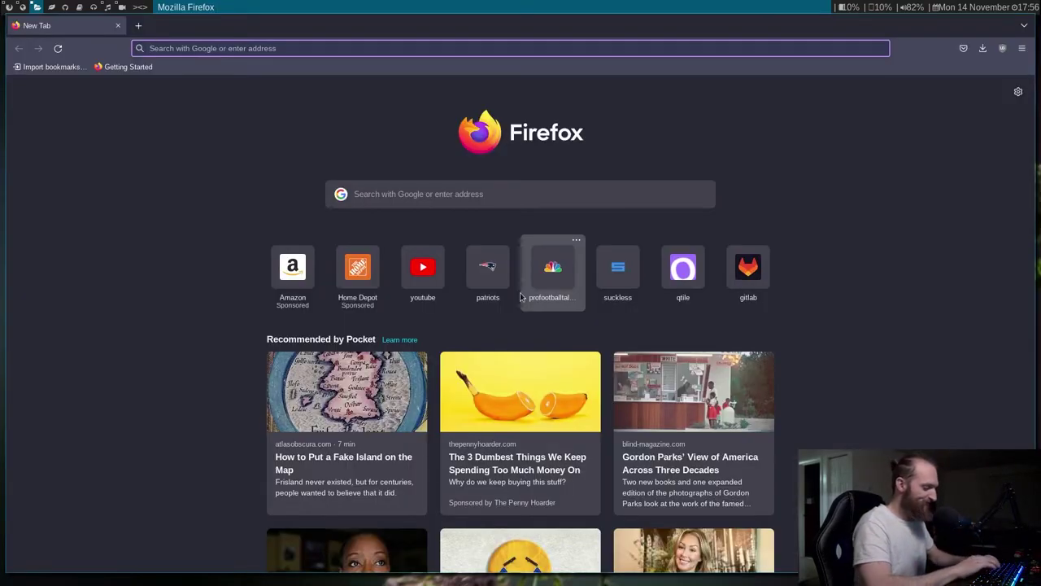
key(super+shift+c)
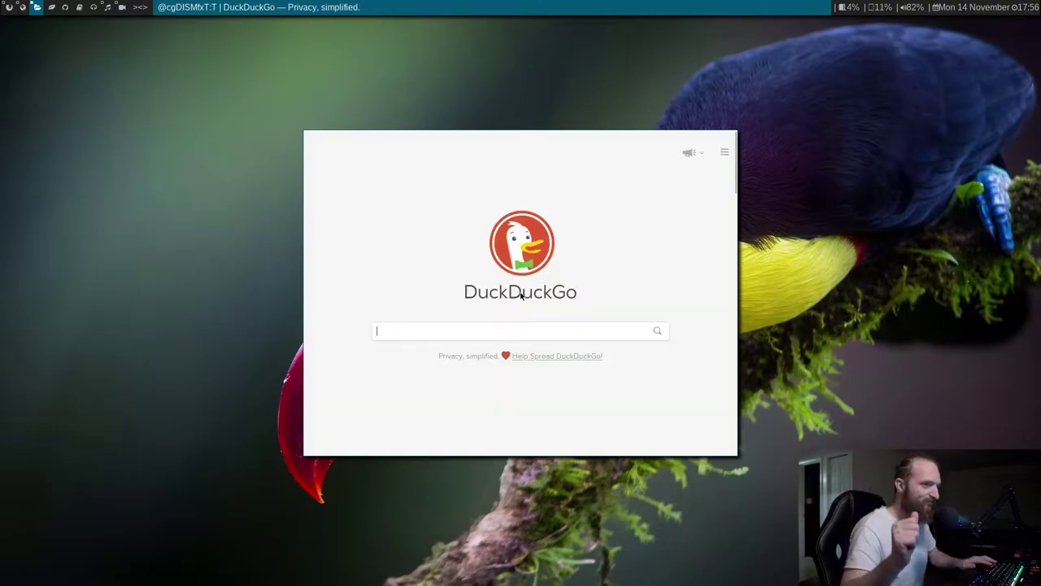
- Enter a colon in the floating DuckDuckGo window's search box, clear it and close that window
text(:)
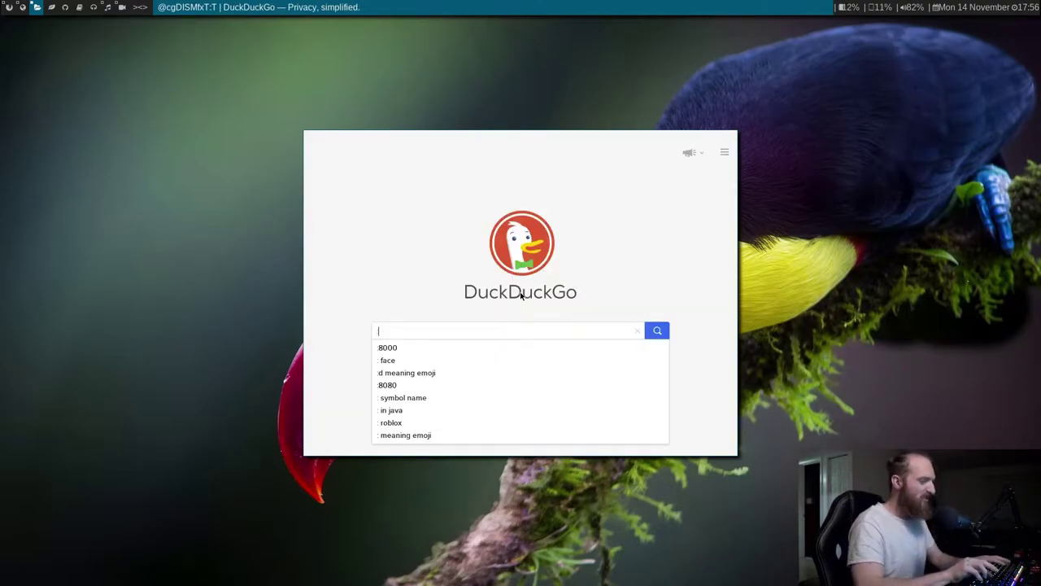
key(BackSpace)
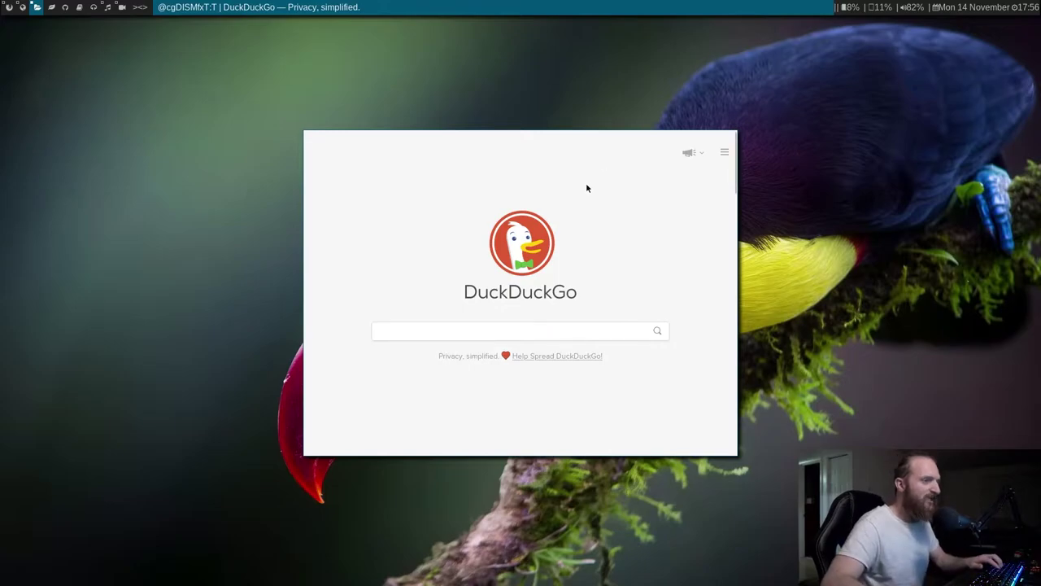
key(super+shift+c)
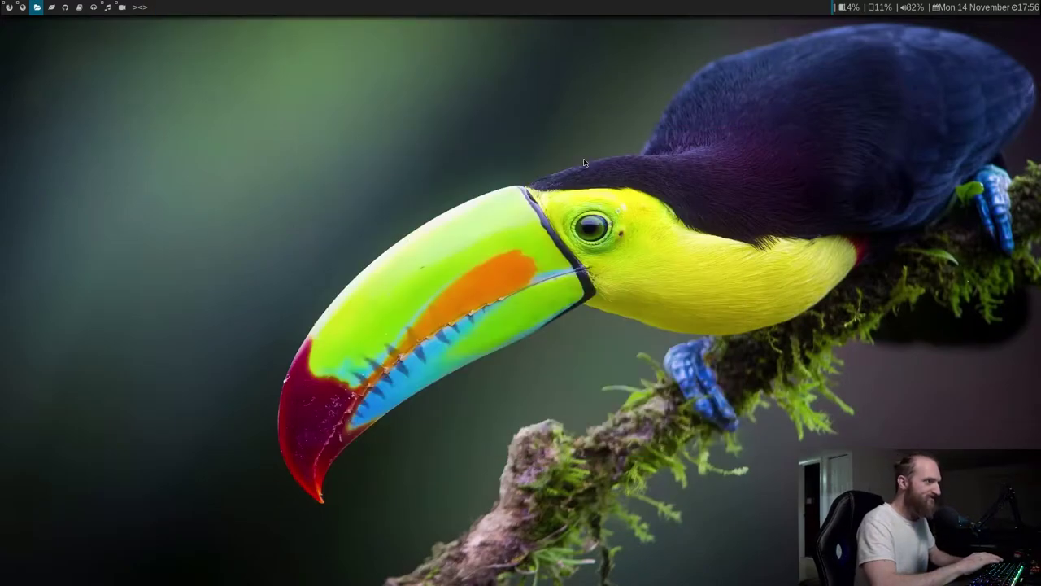
- Return to the first workspace and open two more terminals beside the patch listing
key(super+1)
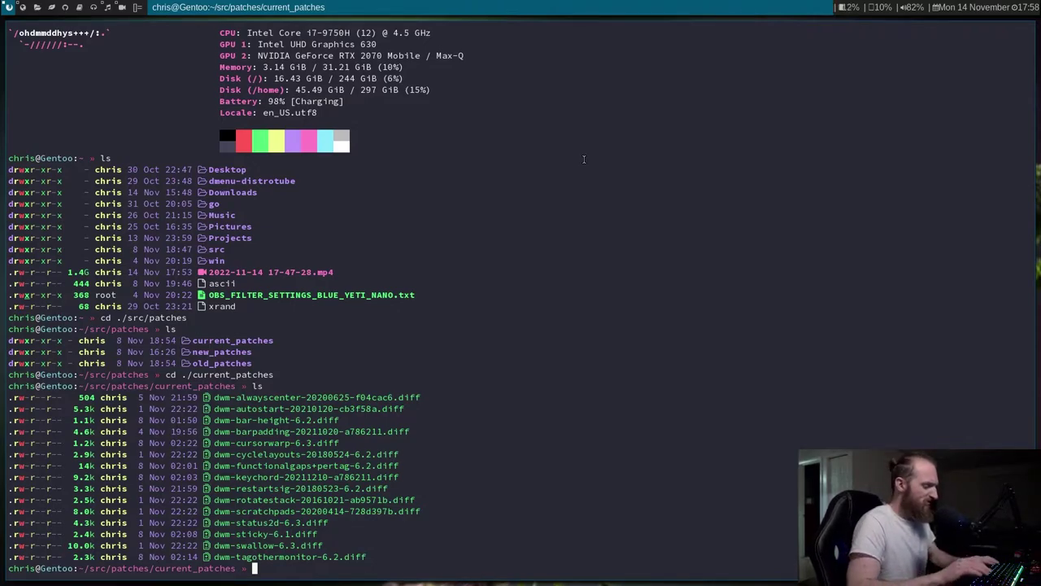
key(super+Return)
key(super+Return)
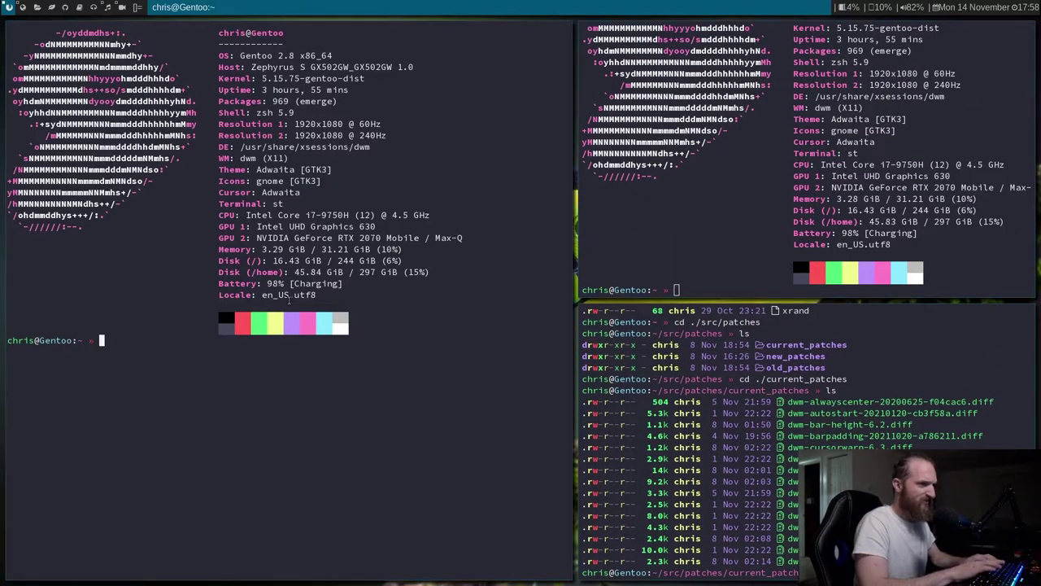
- Cycle the focus repeatedly through the three tiled terminals and open two more terminals
key(super+k)
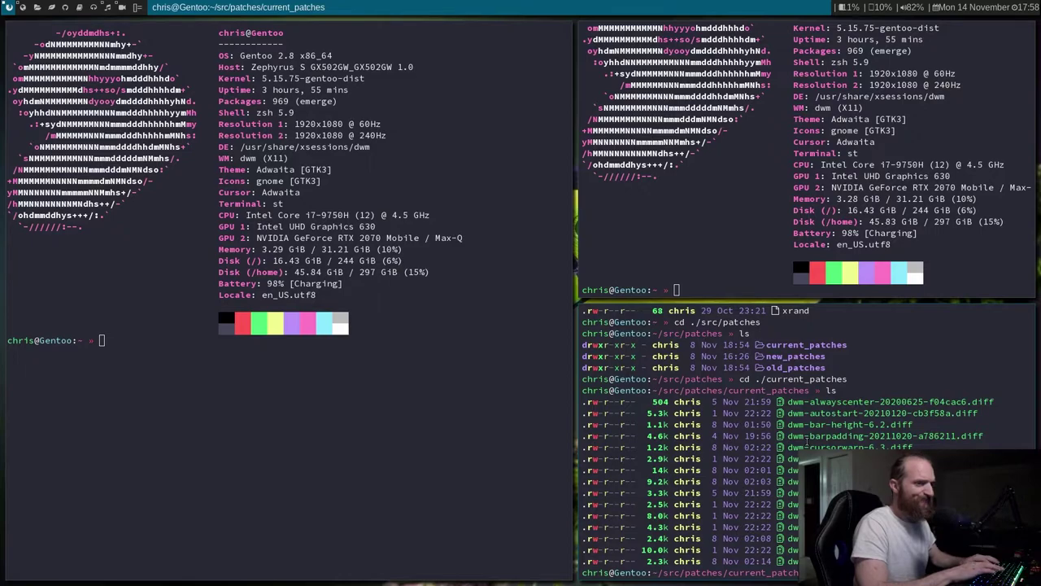
key(super+j)
key(super+j)
key(super+j)
key(super+j)
key(super+j)
key(super+j)
key(super+j)
key(super+j)
key(super+j)
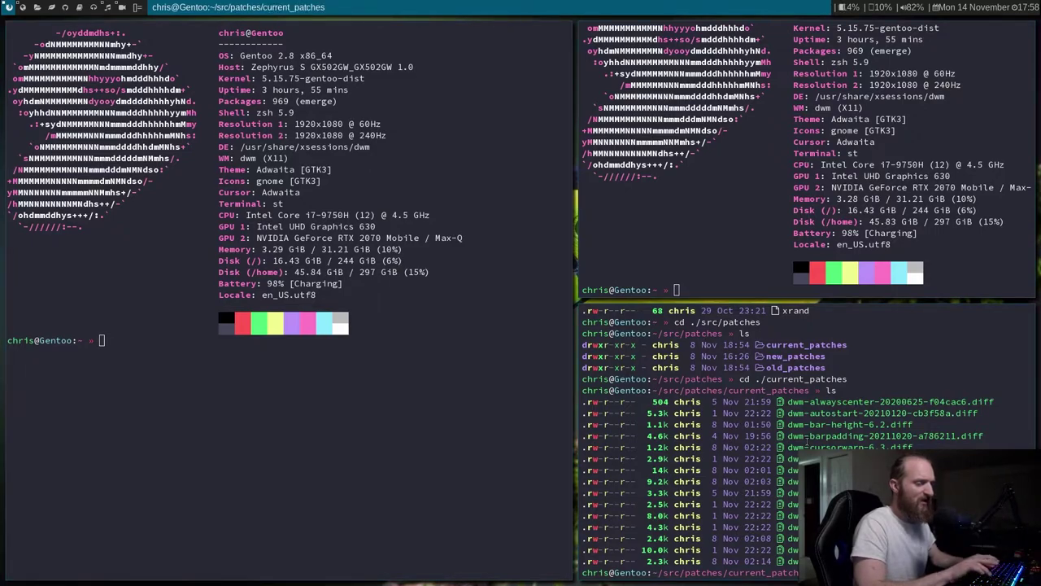
key(super+Return)
key(super+Return)
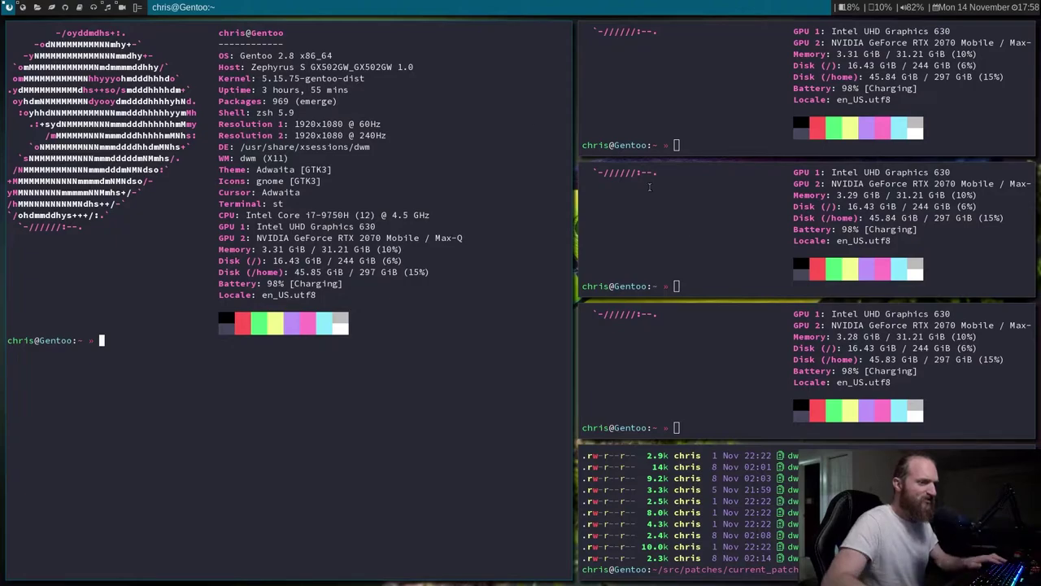
- Exit two of the extra terminals and move the patch listing terminal into the master area
drag(805, 382, 1032, 394)
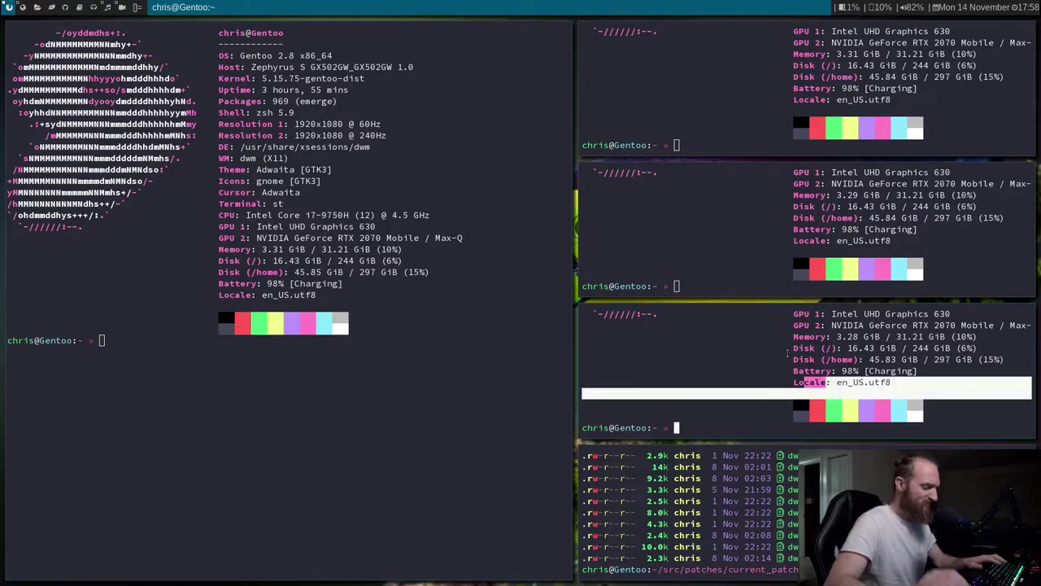
text(exit)
key(Return)
text(e)
key(BackSpace)
text(exit)
key(Return)
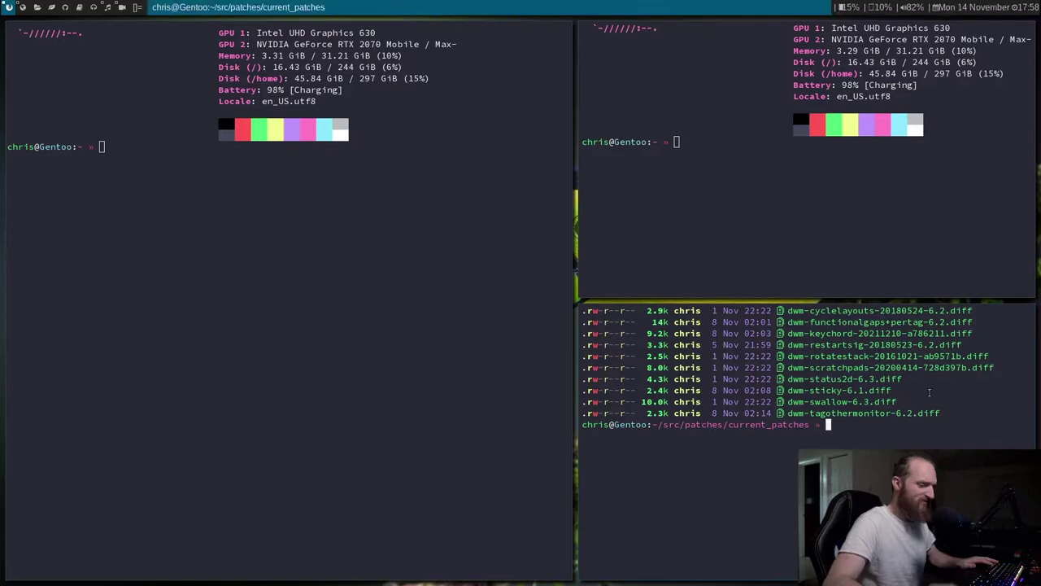
key(super+Return)
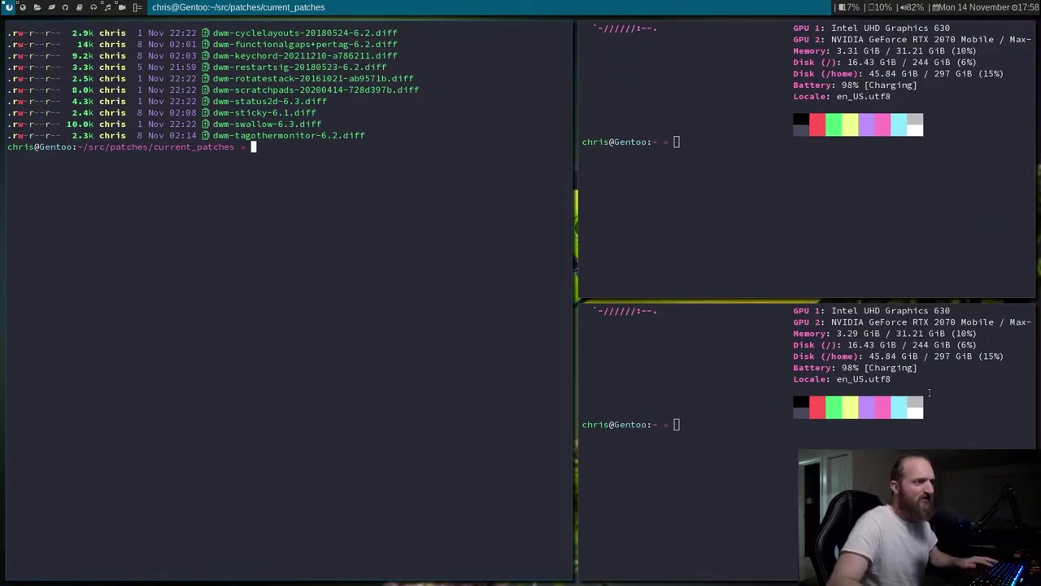
- Make the lower stacked terminal float at a reduced size, clear its screen and exit it
key(super+shift+Return)
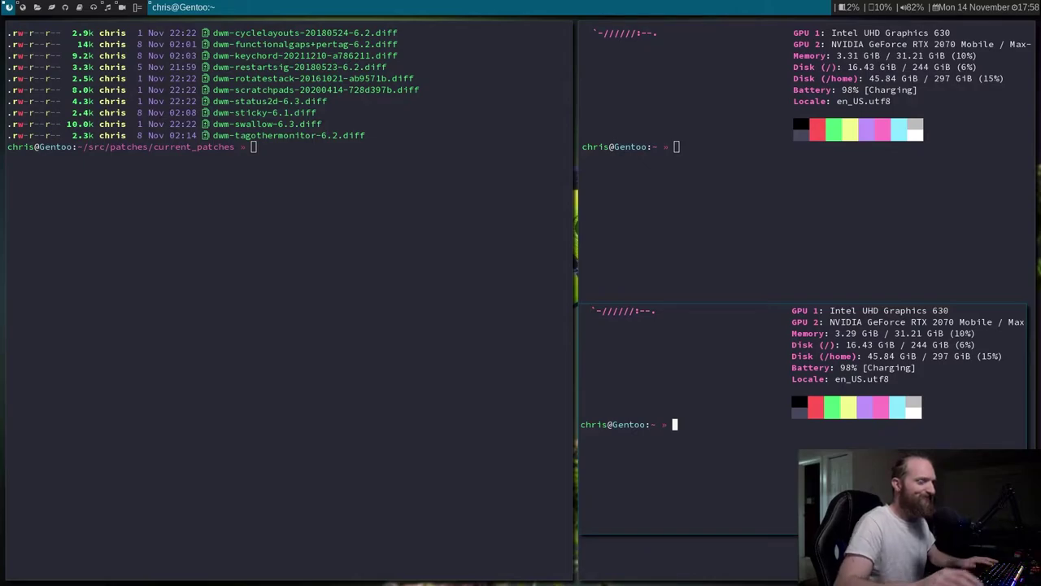
key(ctrl+l)
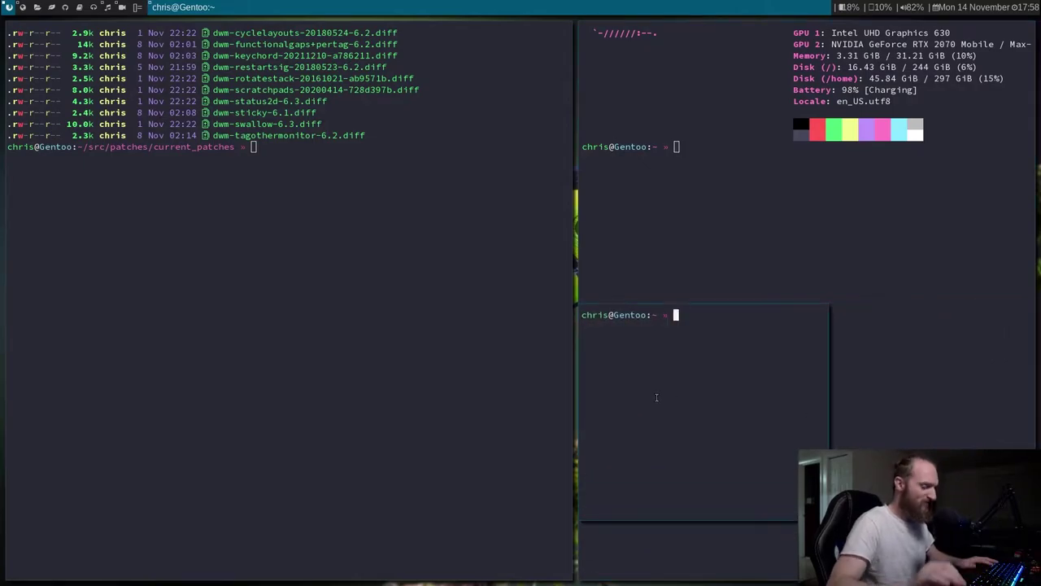
text(exit)
key(Return)
- Swap the two remaining terminals between the master and stack areas several times
key(super+Return)
key(super+Return)
key(super+Return)
key(super+Return)
key(super+Return)
key(super+Return)
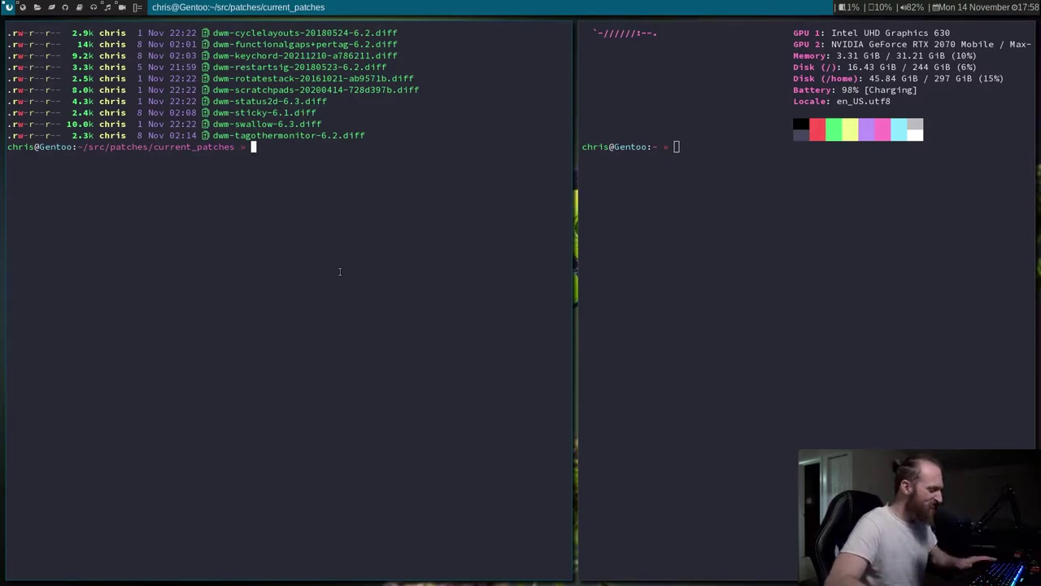
- Exit the home directory terminal and list the contents of current_patches again in the remaining one
scroll(340, 271, up, 3)
double_click(874, 266)
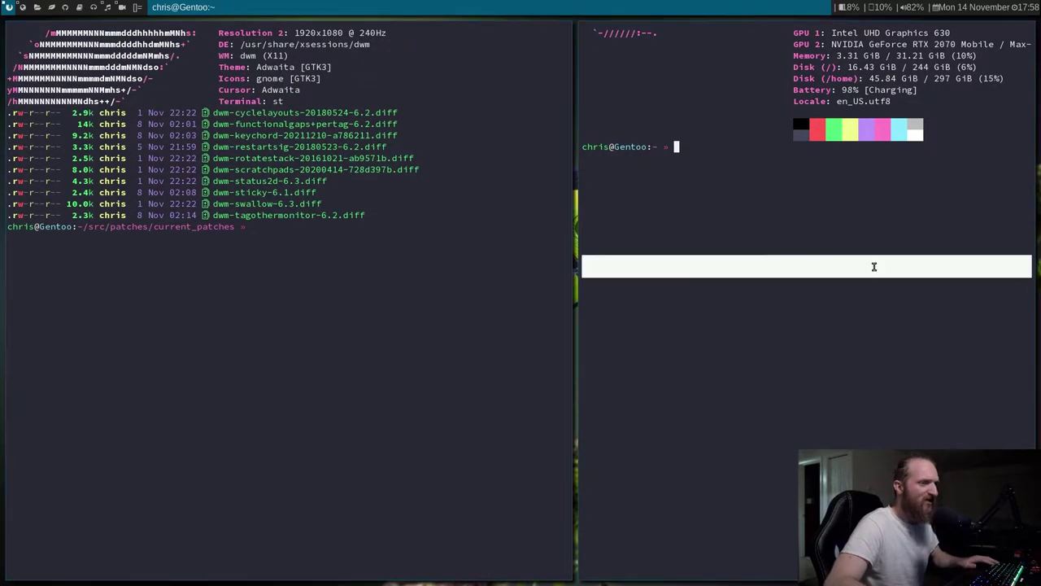
text(exit)
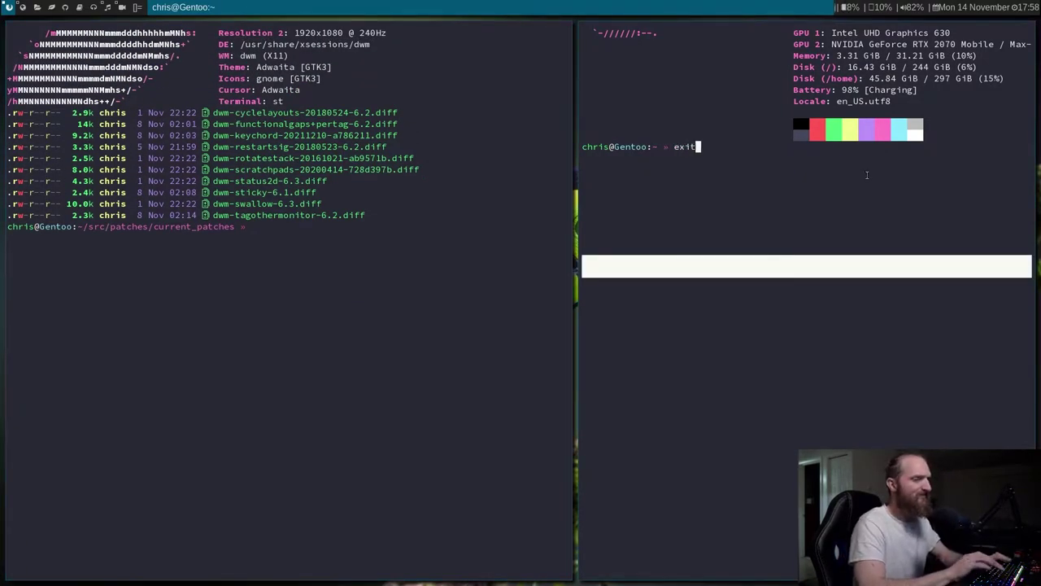
key(Return)
text(ls)
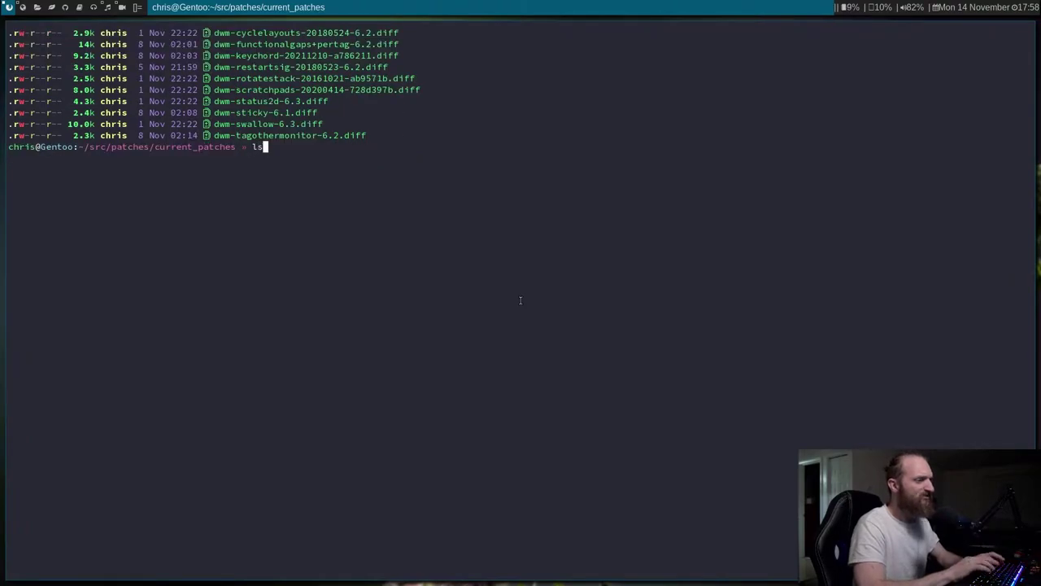
key(Return)
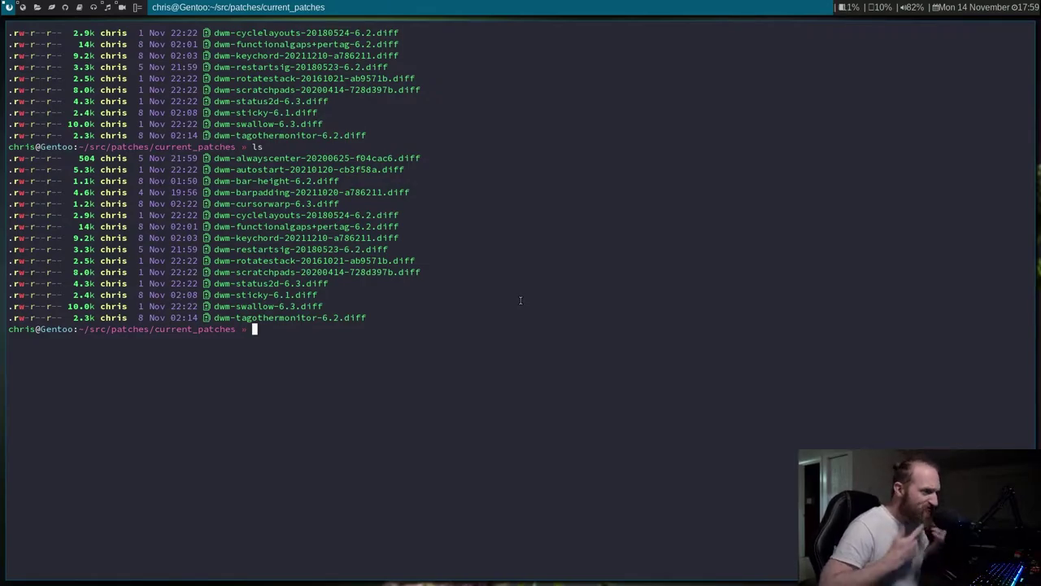
- Show and hide the floating terminal scratchpad over the patch listing twice
key(super+grave)
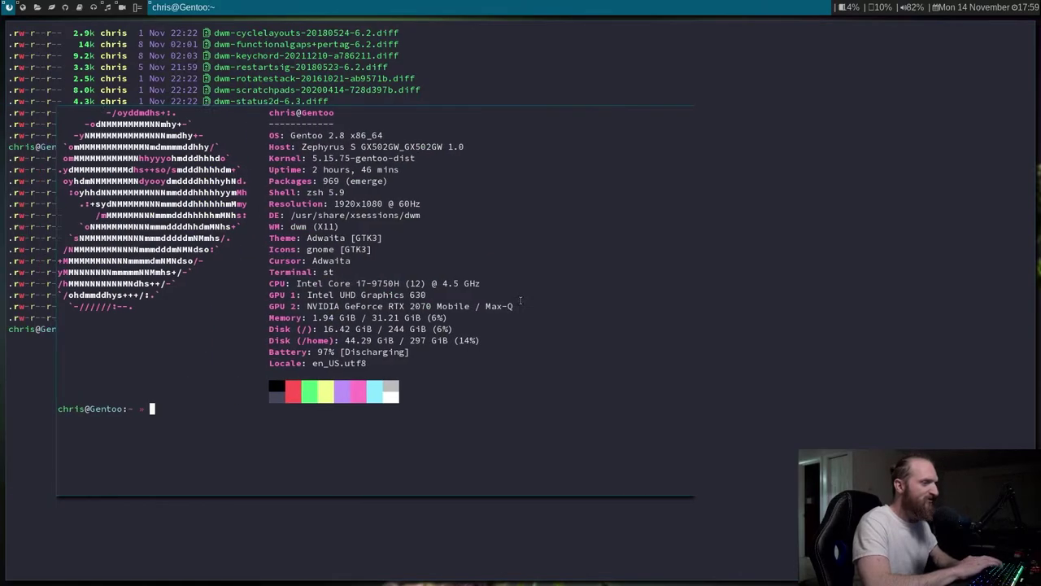
key(super+grave)
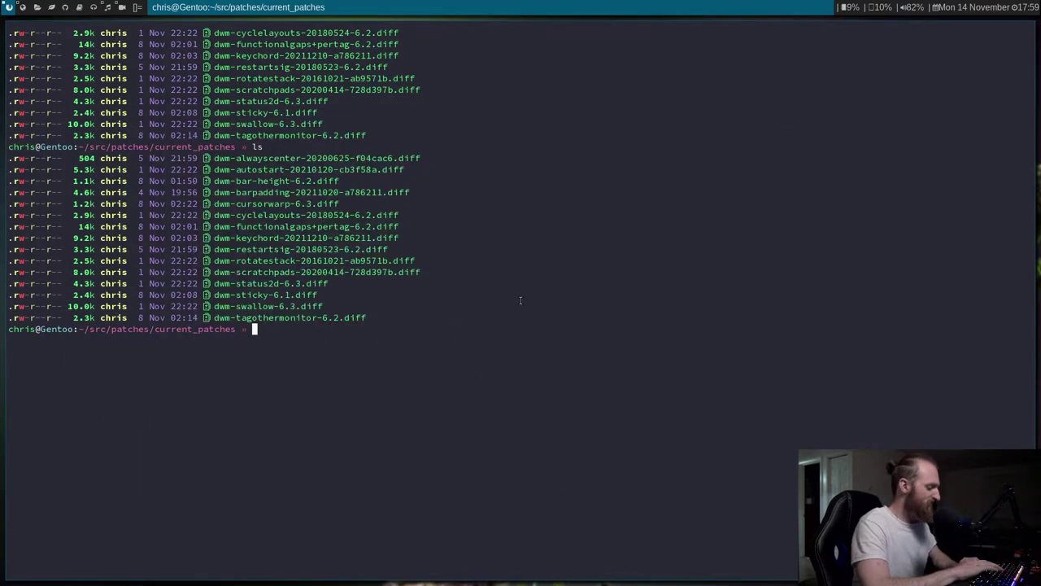
key(super+grave)
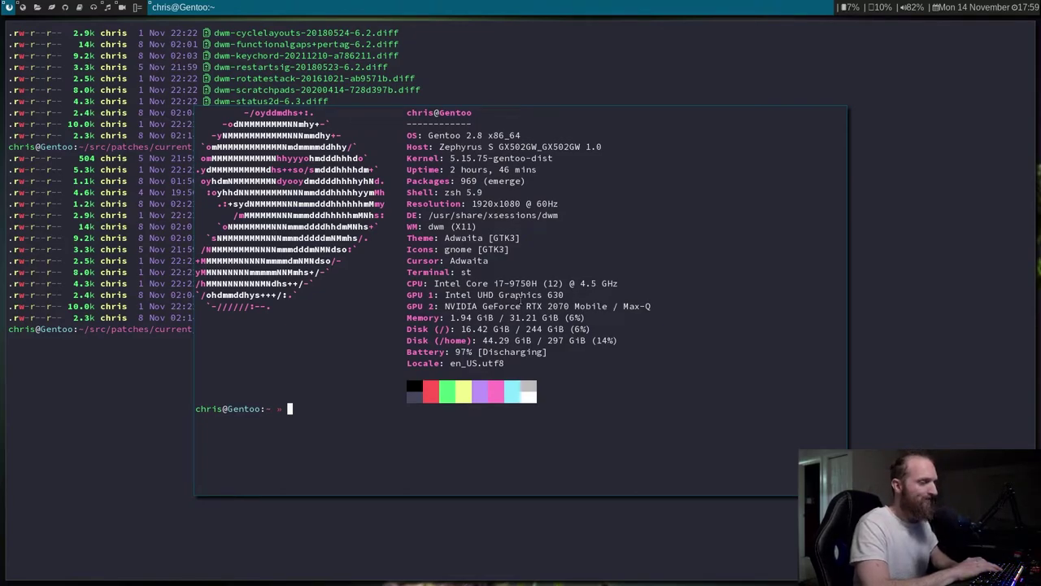
key(super+grave)
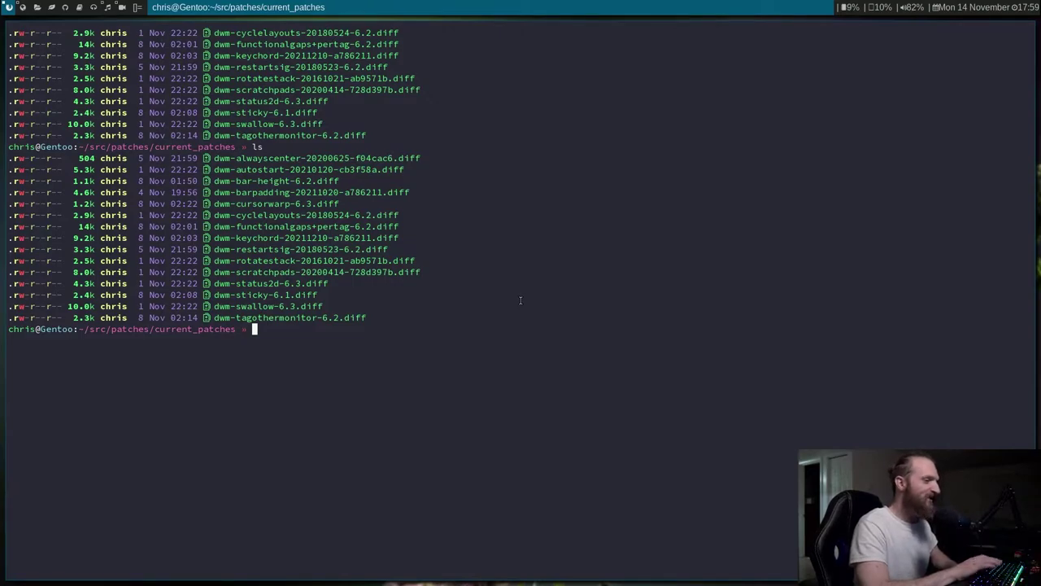
- Toggle the ranger scratchpad over the patch listing several times and leave it hidden
key(super+u)
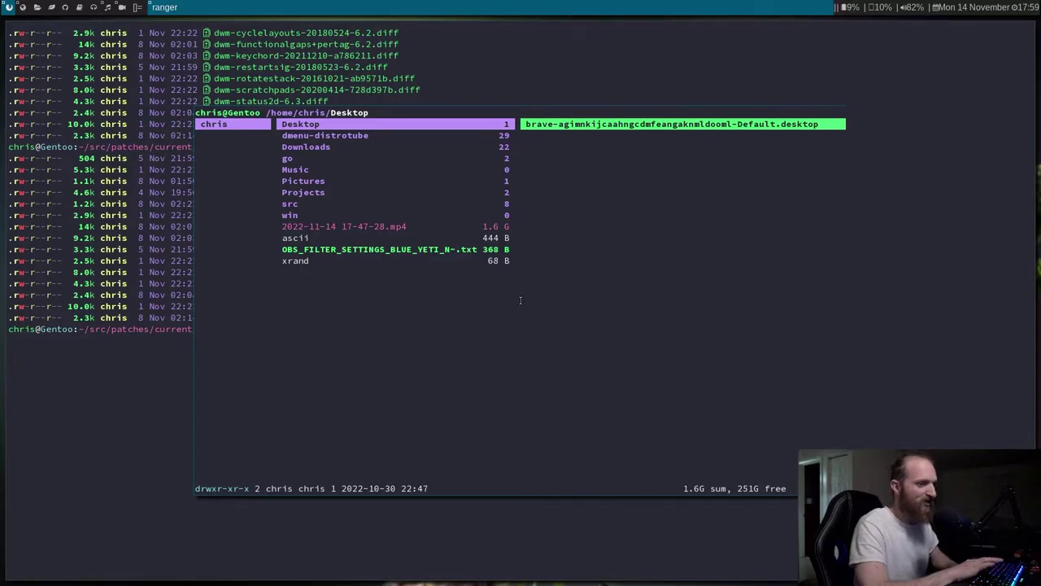
key(super+u)
key(super+u)
key(super+u)
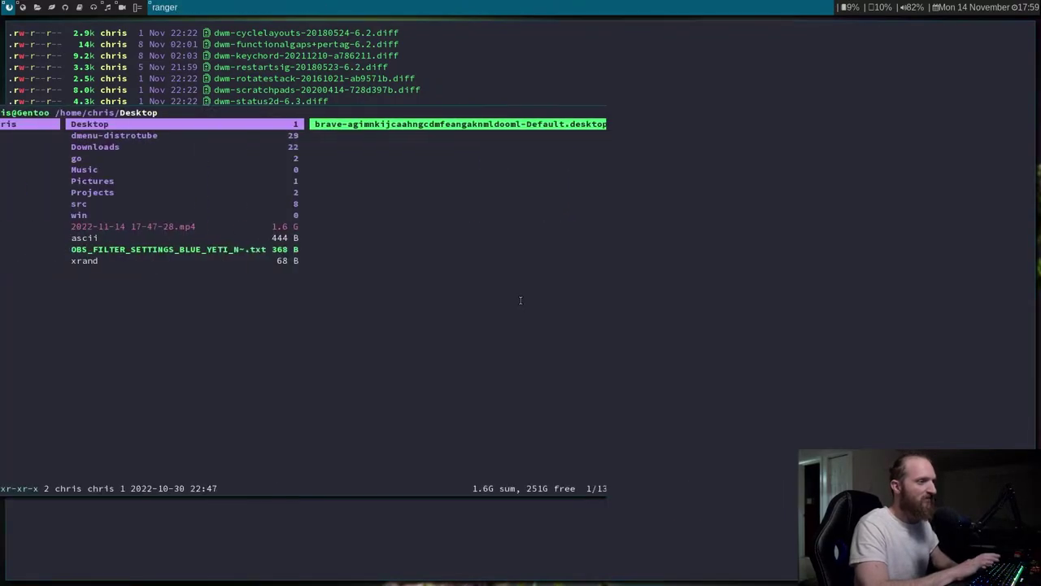
key(super+u)
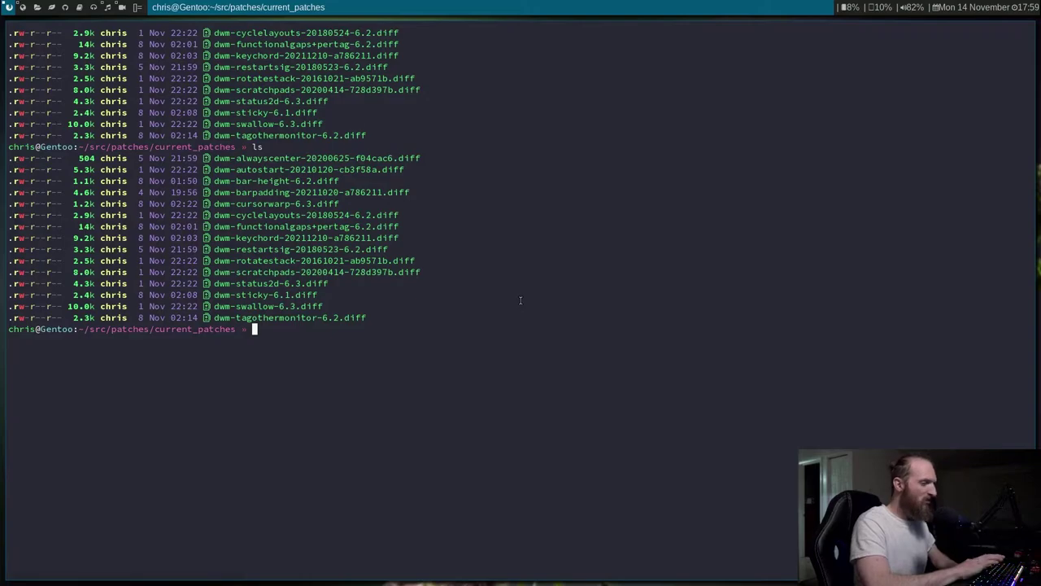
- Run htop in the floating terminal scratchpad and hide the scratchpad
key(super+y)
text(htop)
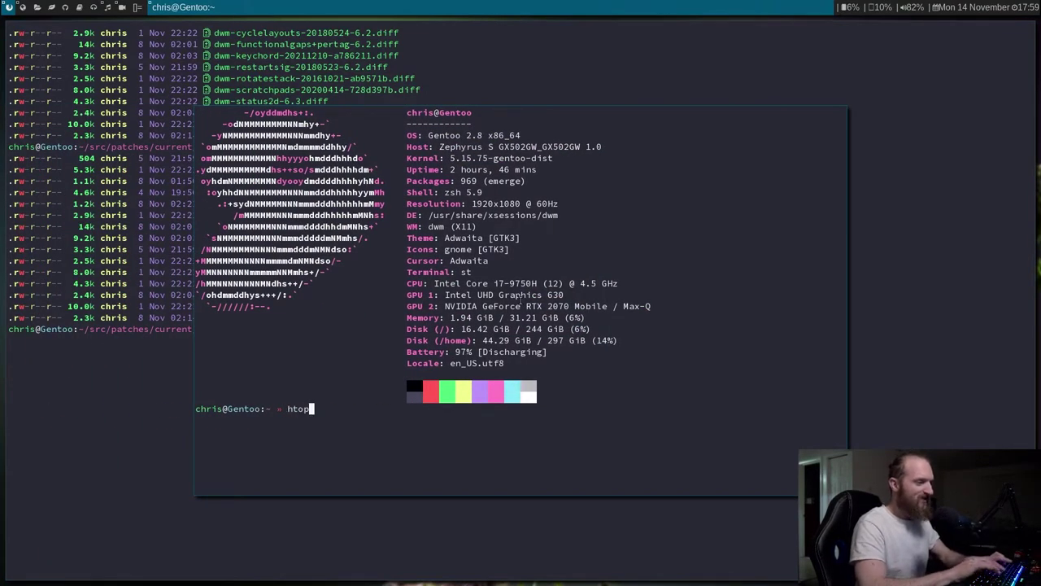
key(Return)
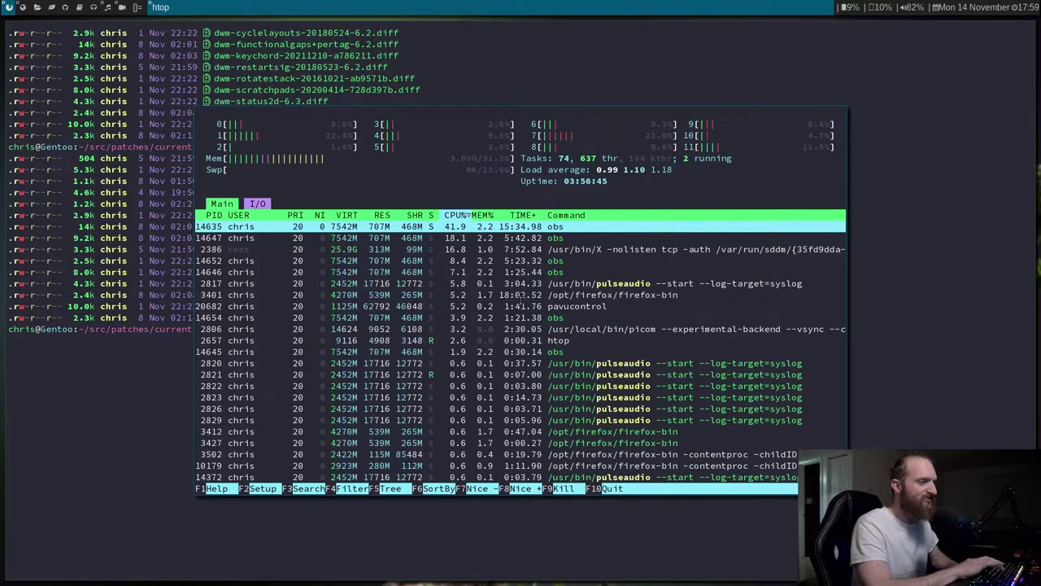
key(q)
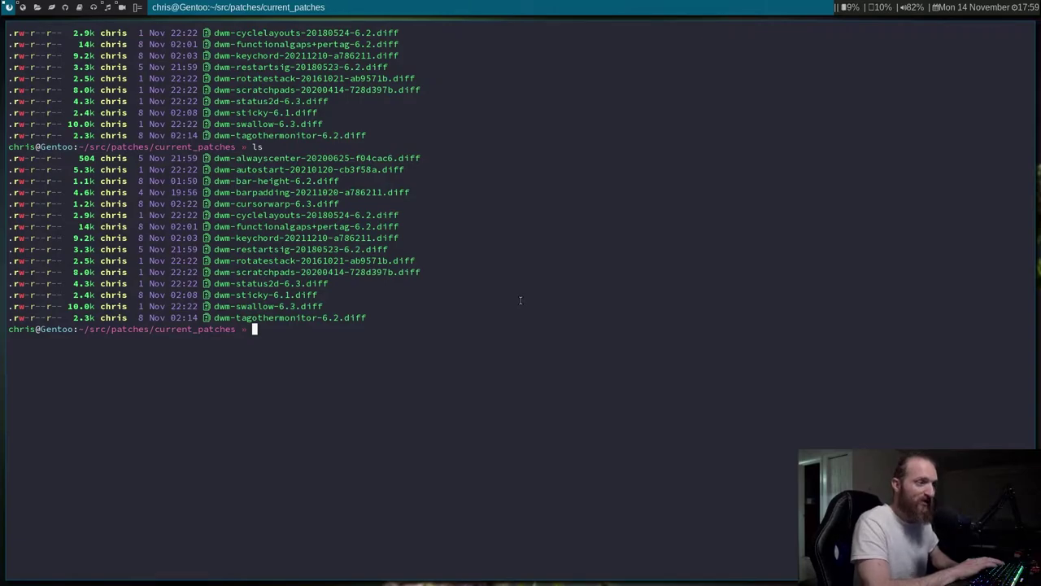
- Toggle the scratchpad running htop over the patch listing repeatedly and leave it shown
key(super+grave)
key(super+grave)
key(super+grave)
key(super+grave)
key(super+grave)
key(super+grave)
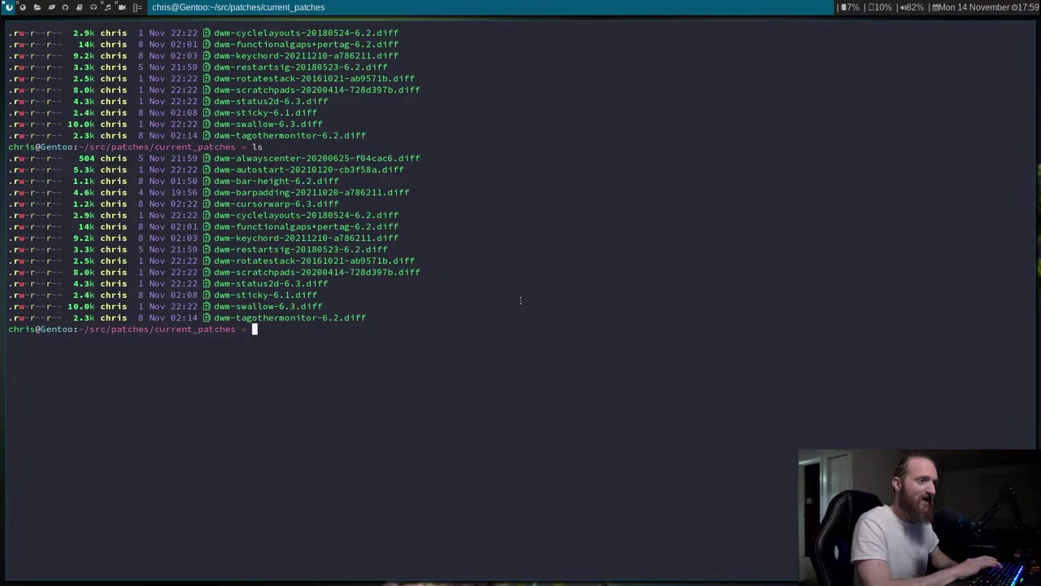
key(super+grave)
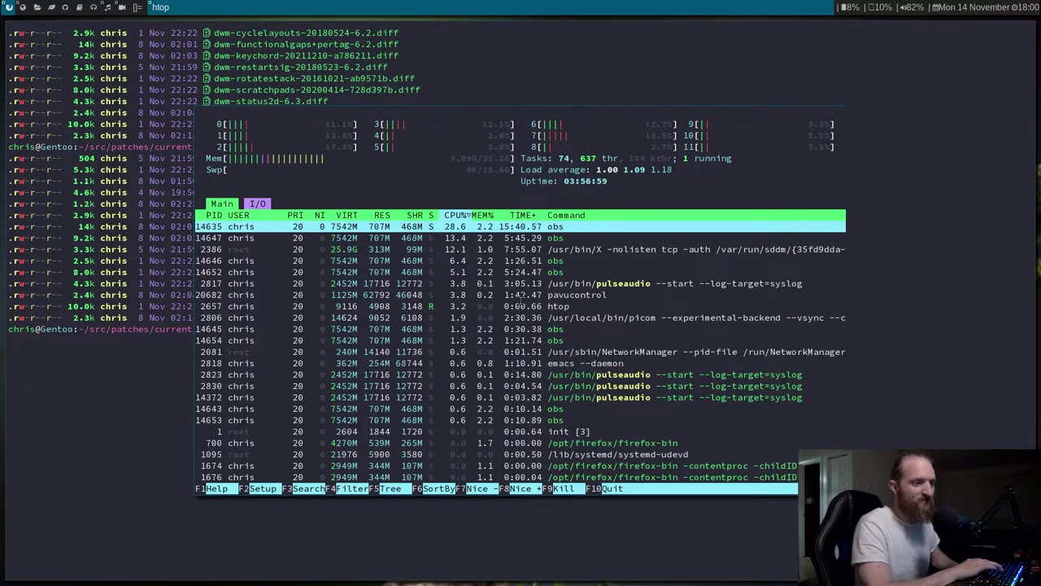
key(super+grave)
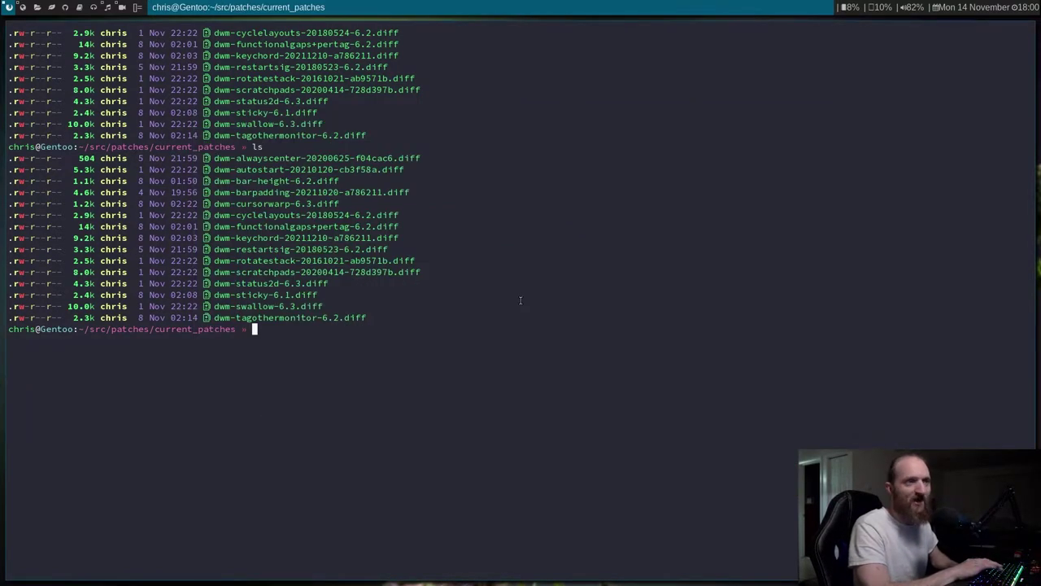
key(super+grave)
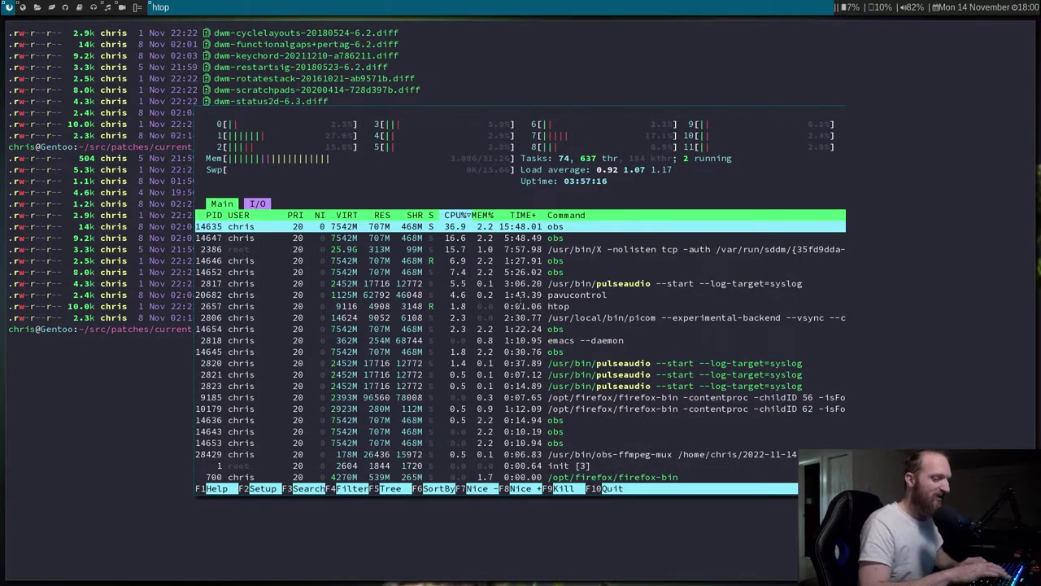
- Quit htop in the scratchpad and close the scratchpad terminal
click(603, 414)
key(q)
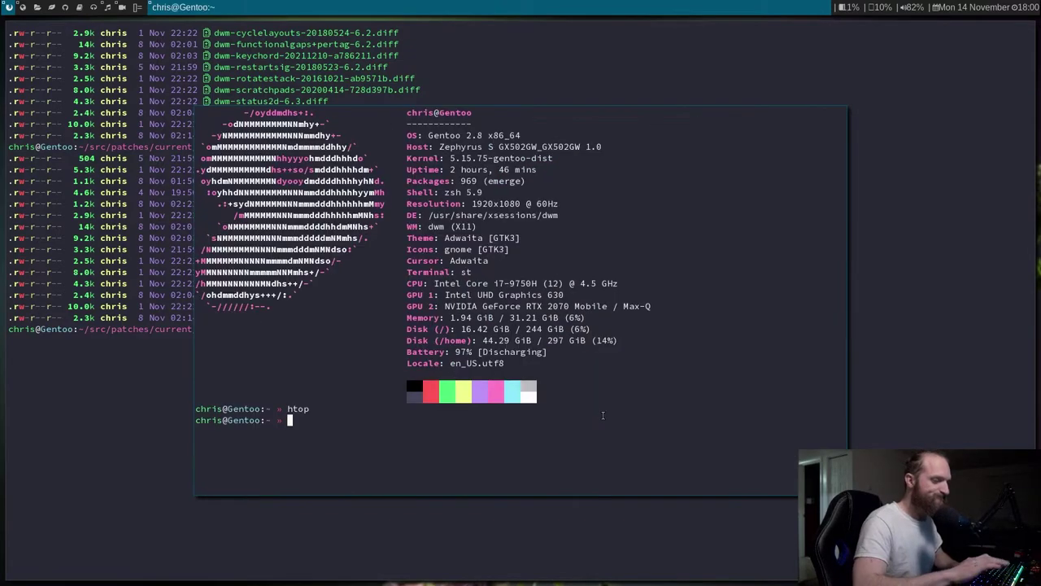
key(ctrl+d)
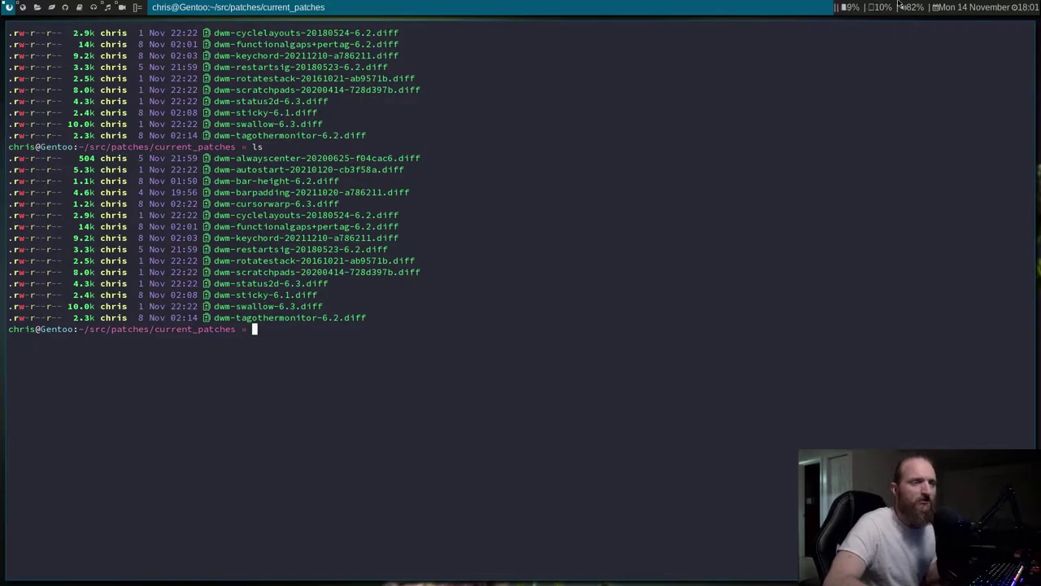
triple_click(665, 235)
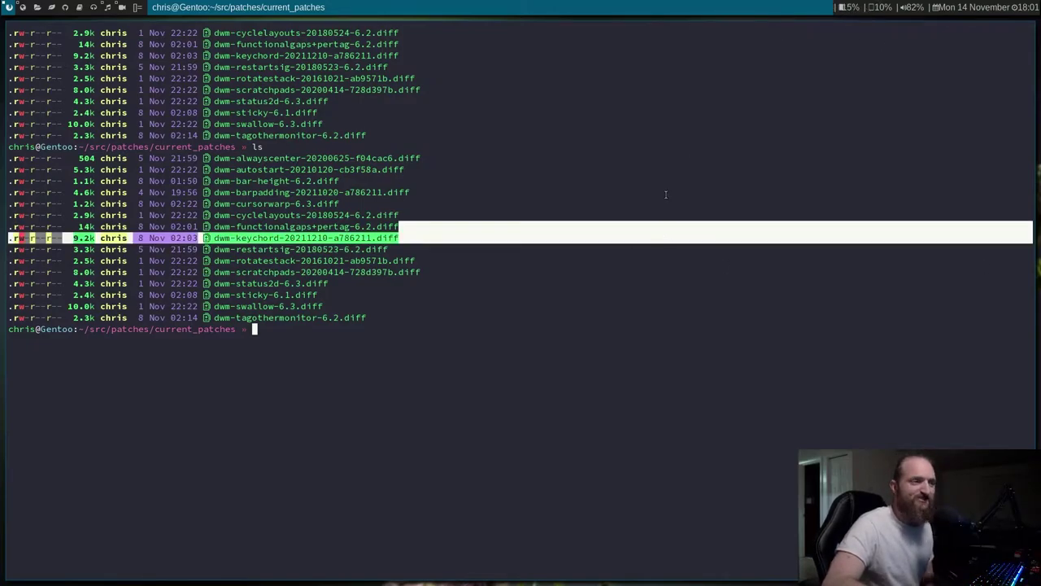
click(666, 195)
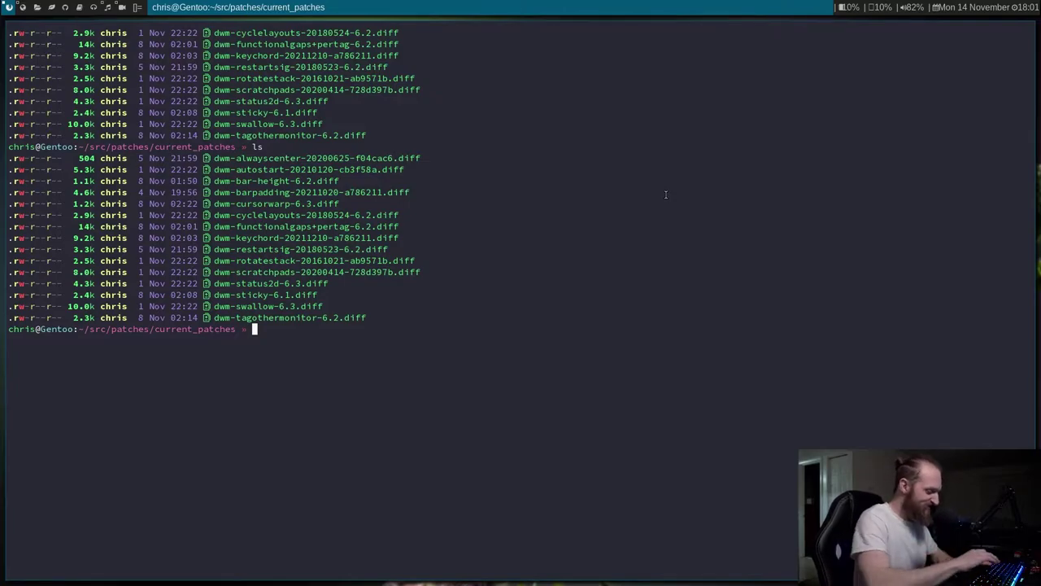
- Open a terminal on the empty third tag and switch that tag to the tiled layout
key(super+3)
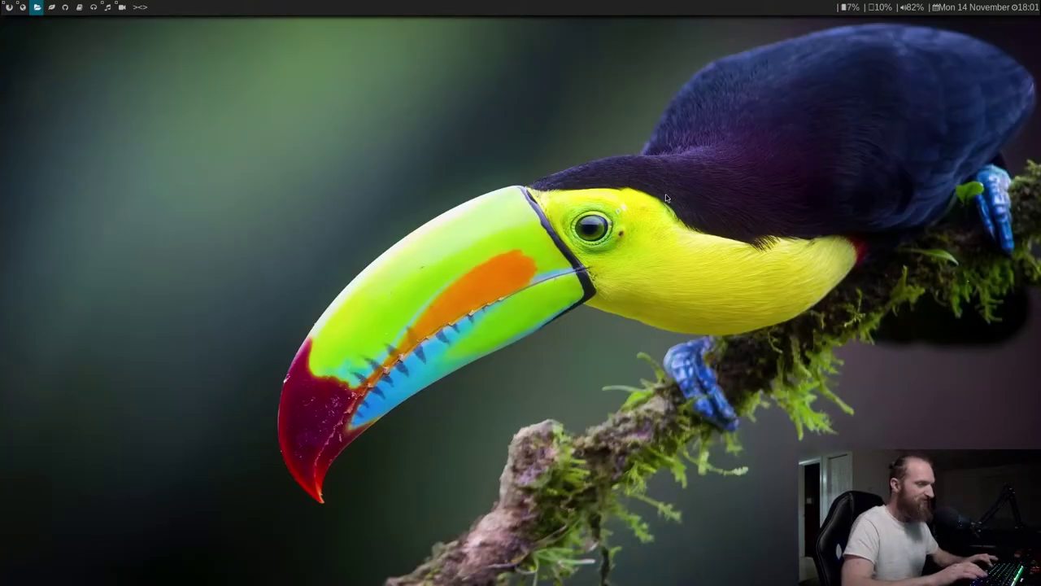
key(super+Return)
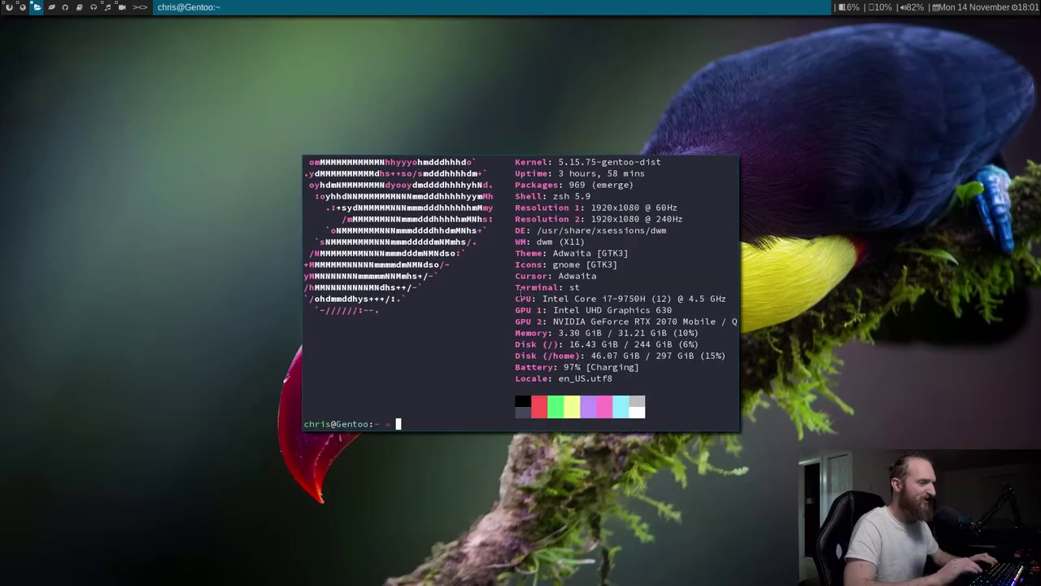
key(super+t)
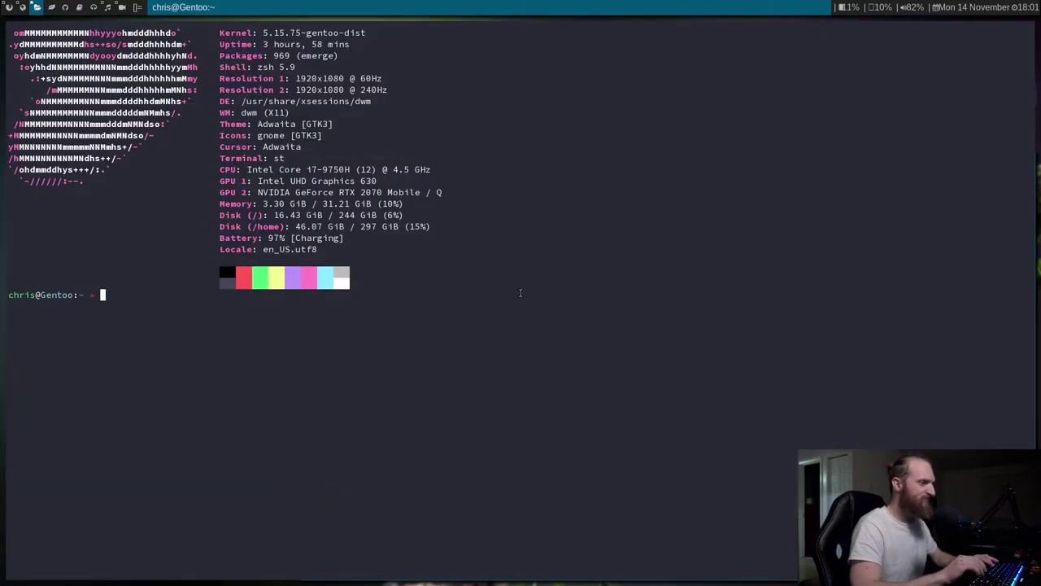
- Open a second terminal on the third tag and exit it
key(super+Return)
text(exot)
key(Return)
text(e)
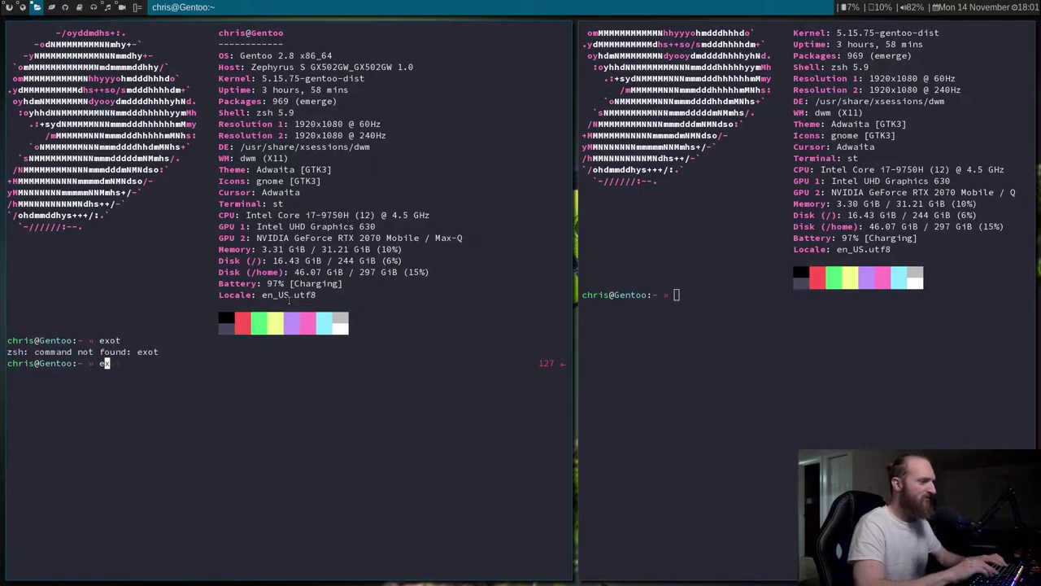
text(xit)
key(Return)
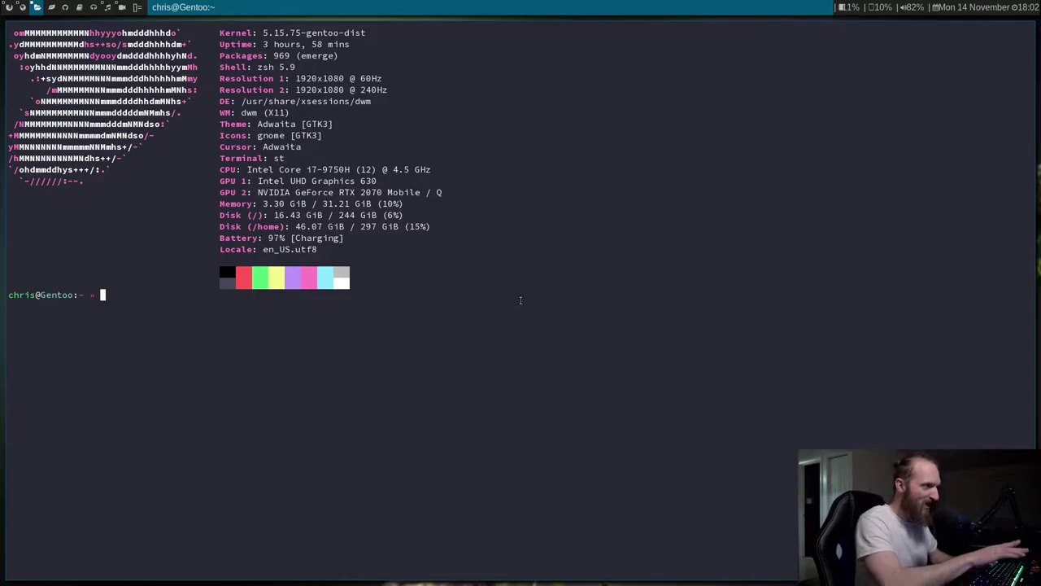
- Make the terminal sticky across tags and list the home directory in it from another tag
key(super+4)
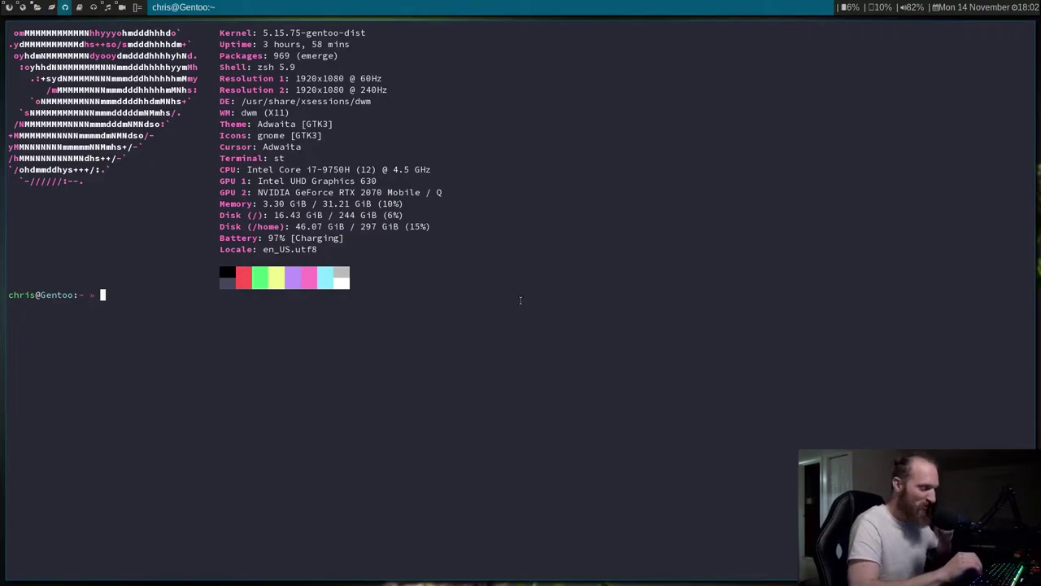
text(ls)
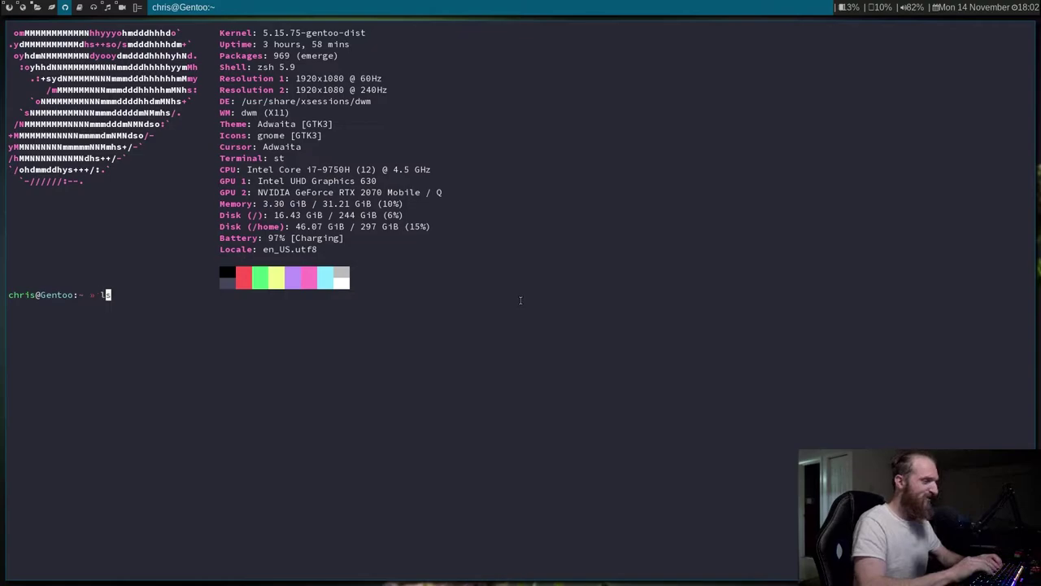
key(Return)
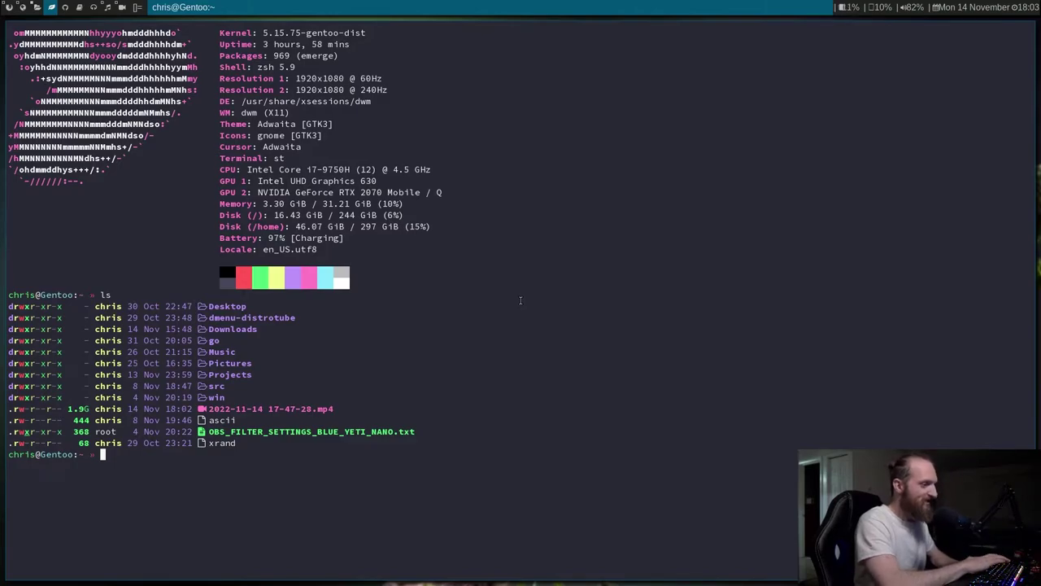
- Turn off the terminal's stickiness on the fourth tag and return to it on the third tag
key(super+shift+c)
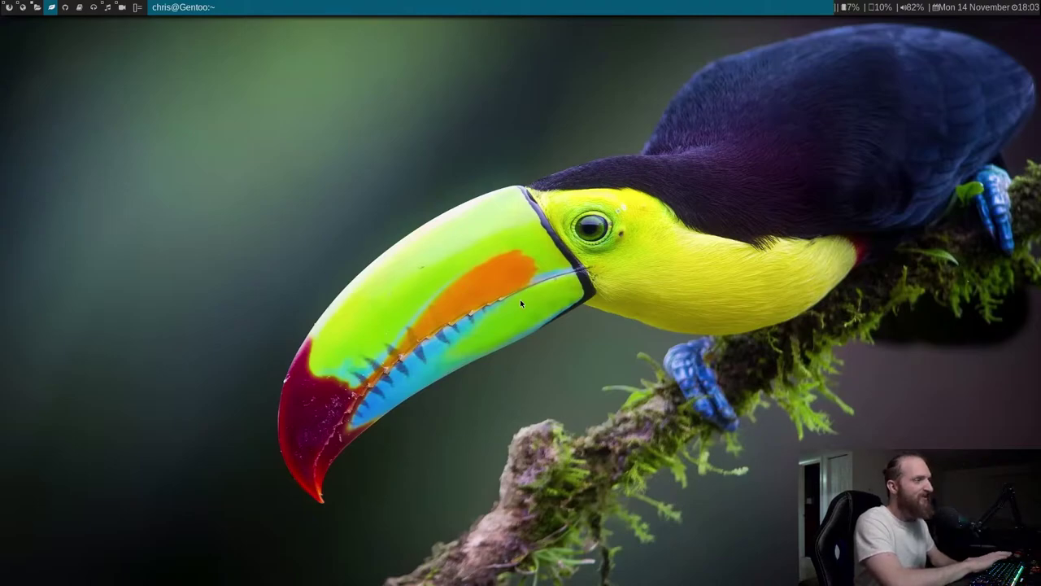
key(super+Return)
key(super+Tab)
key(super+Tab)
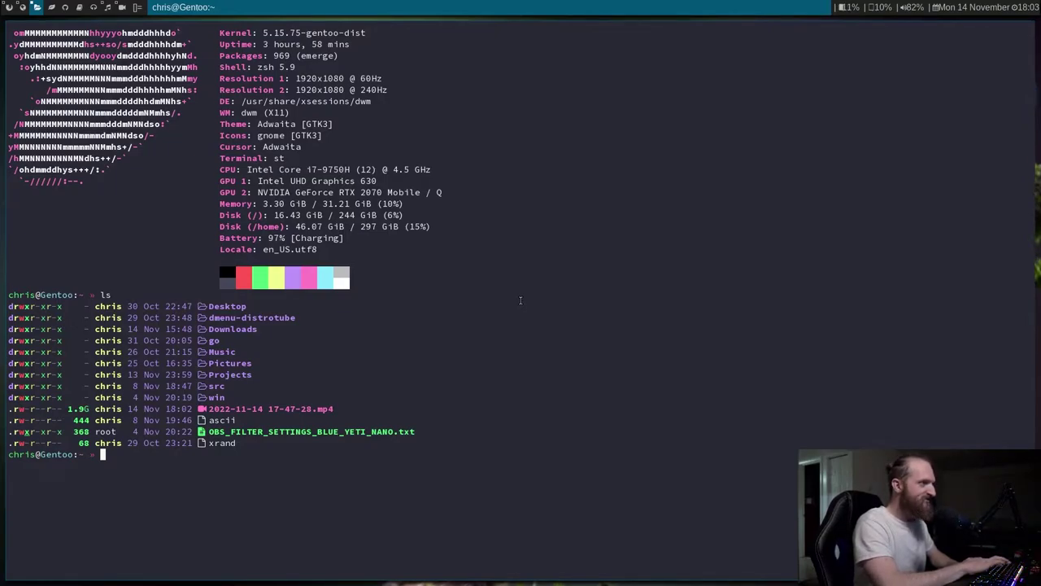
- Carry the terminal as a sticky window through tags four to seven and unstick it on the fourth tag
key(super+4)
key(super+5)
key(super+6)
key(super+7)
key(super+5)
key(super+6)
key(super+7)
key(super+6)
key(super+4)
text(nn)
key(BackSpace)
key(BackSpace)
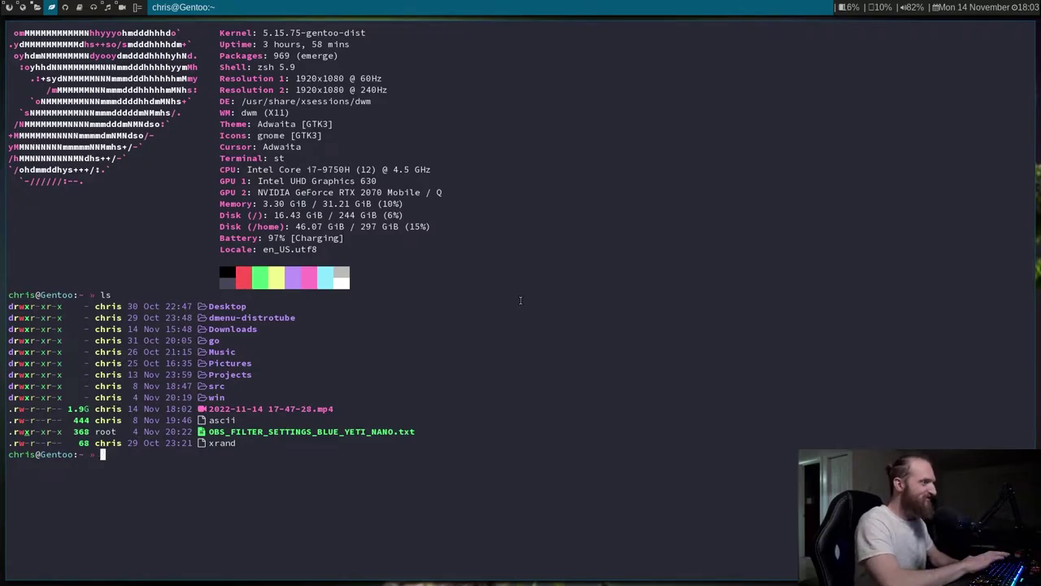
key(super+h)
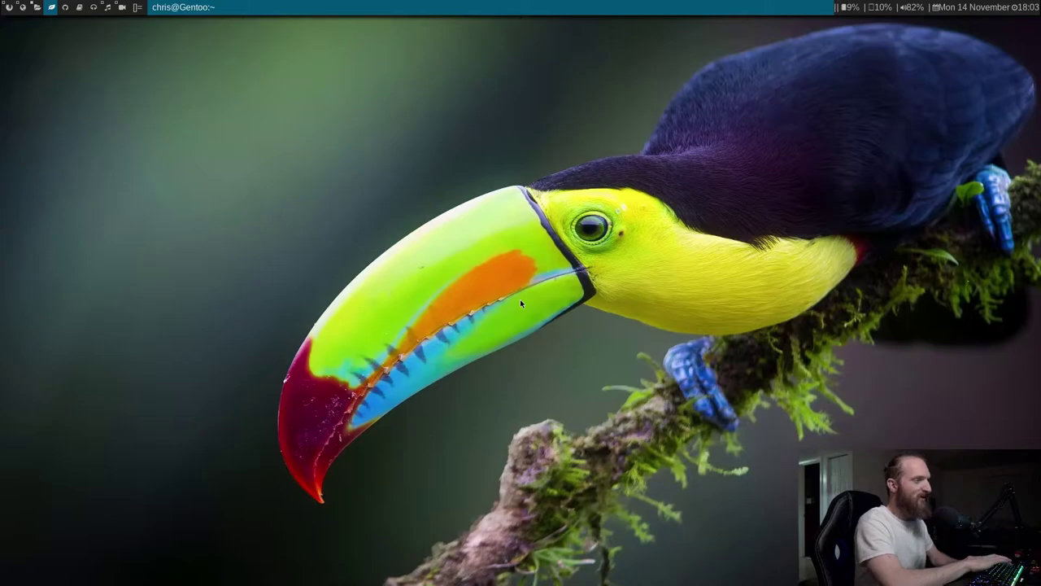
- Return to the first tag and list the contents of current_patches again
key(super+s)
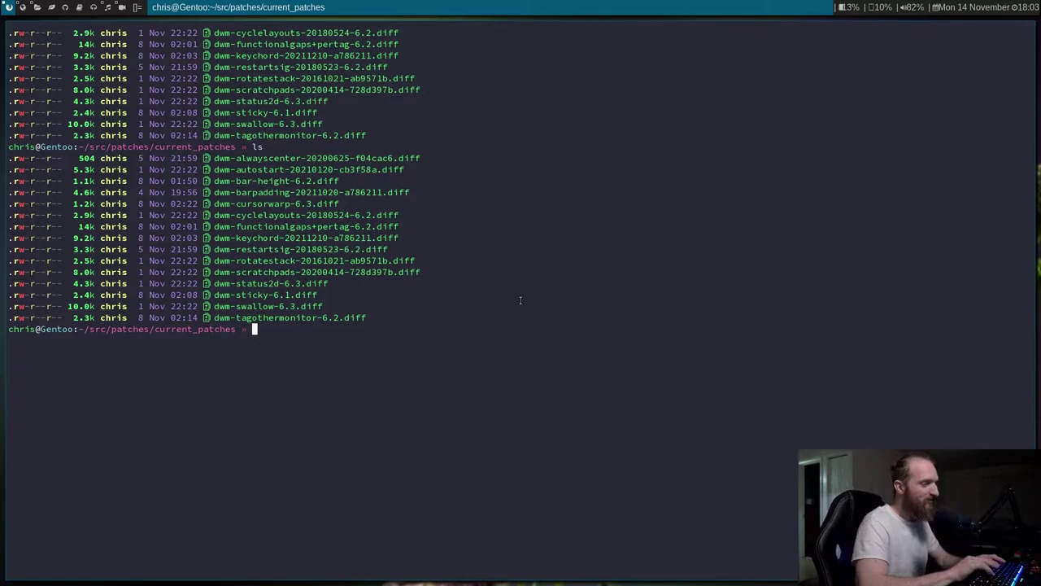
text(ls)
key(Return)
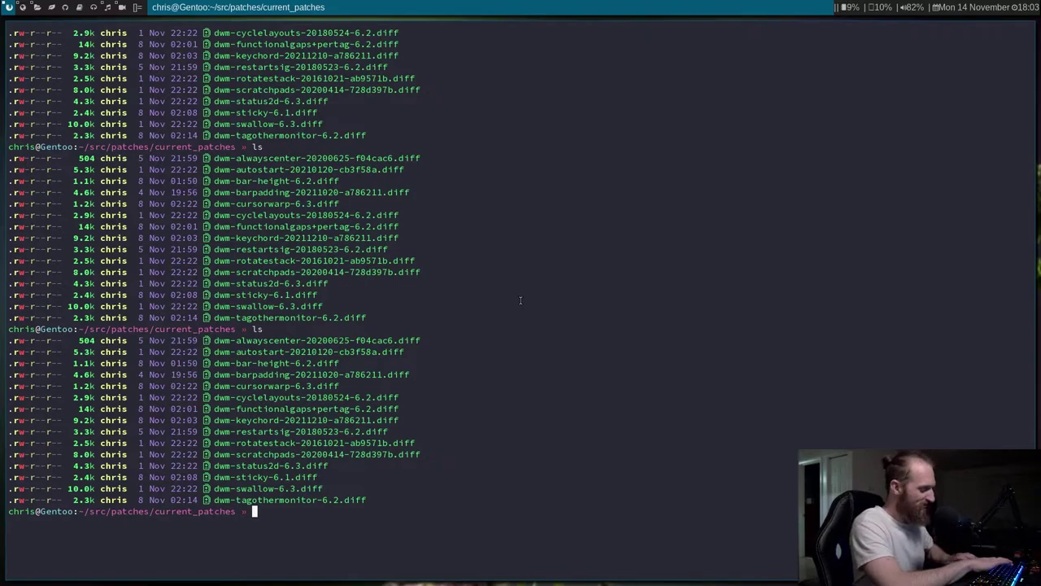
- List the home directory in the third tag's terminal and change into ./Pictures/wallpapers
key(super+Return)
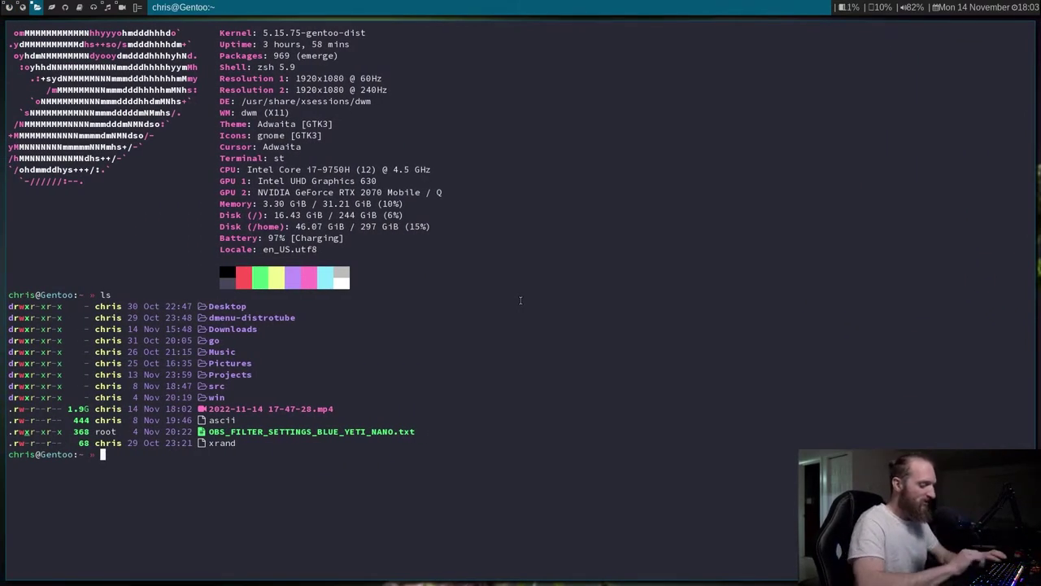
text(ls)
key(Return)
text(cd ./)
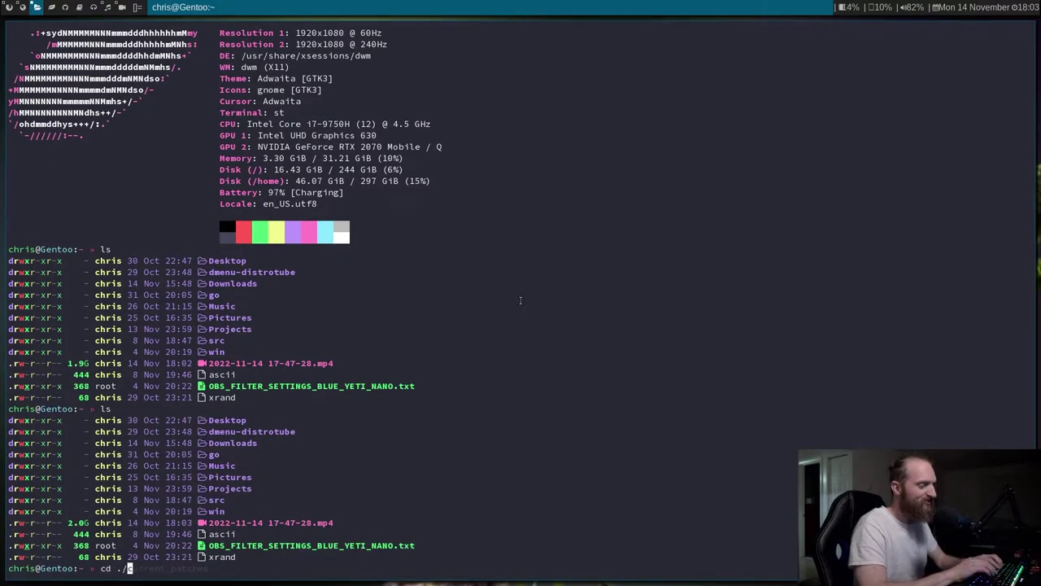
text(Pictures/wallpapers/)
key(Return)
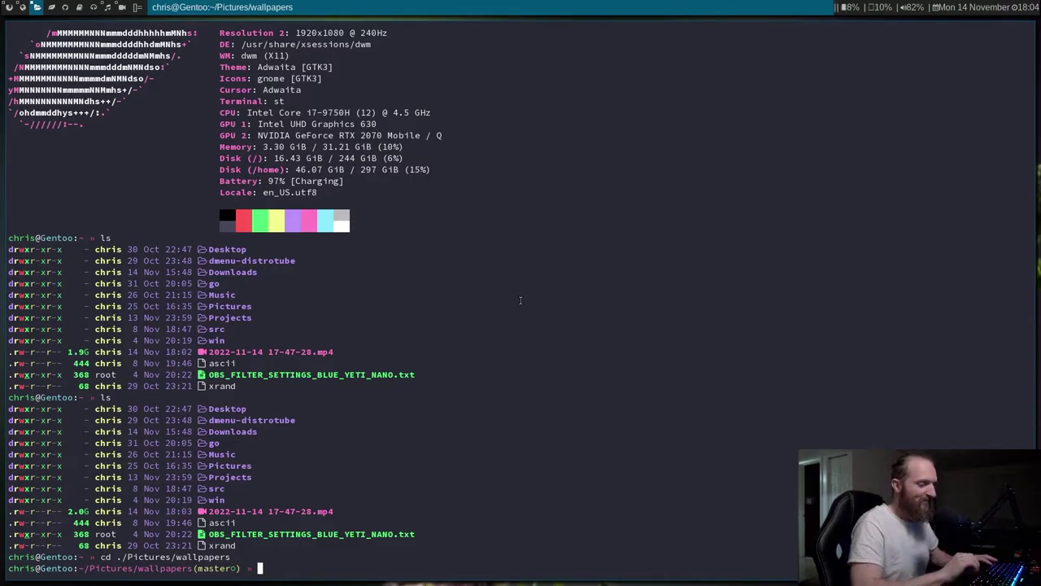
- Launch VLC from the terminal to demonstrate window swallowing and quit it
text(vlc)
key(Return)
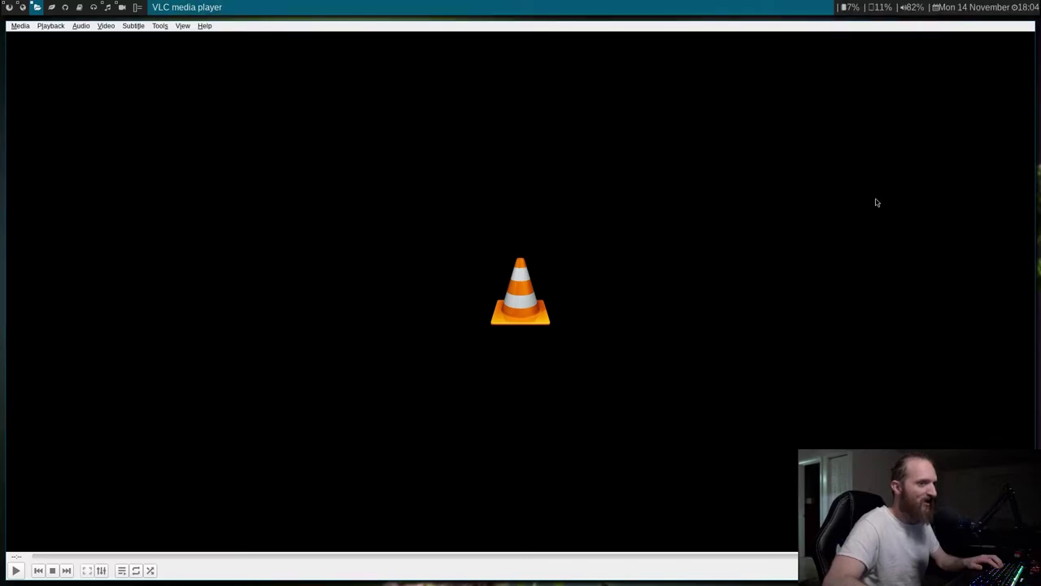
click(21, 25)
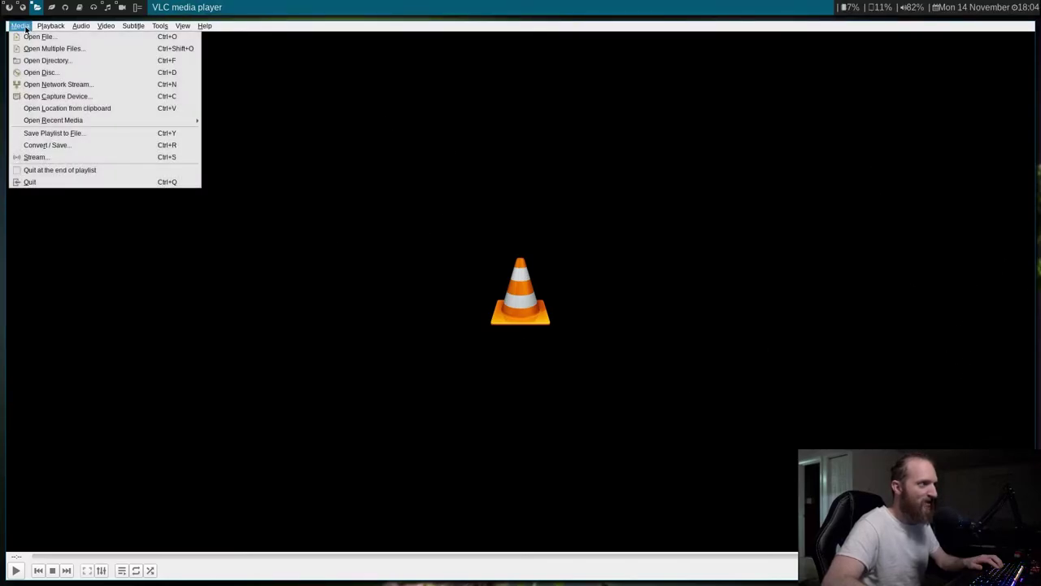
click(33, 183)
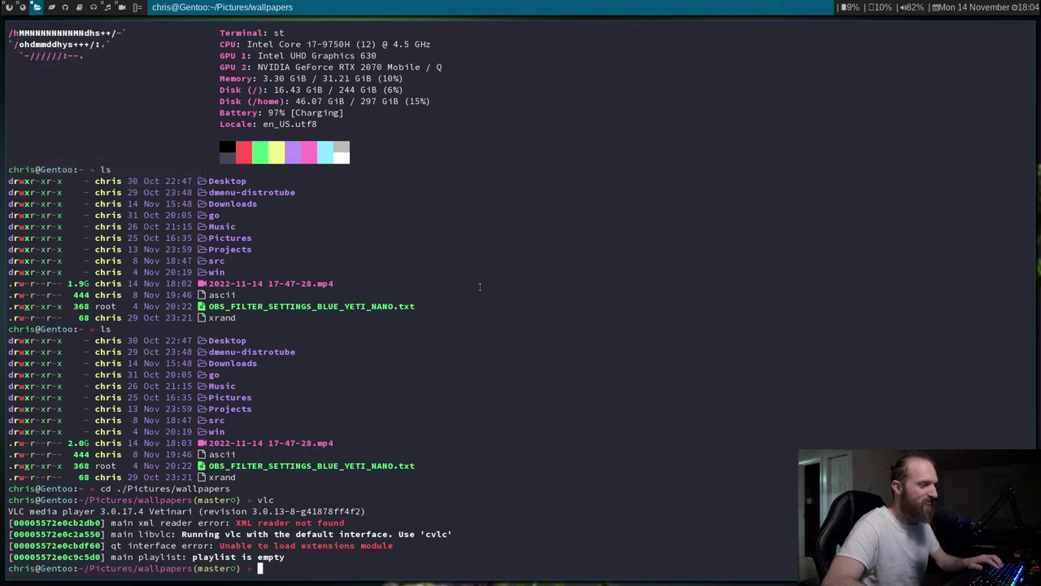
- List the wallpapers directory and open 0301.jpg from it with sxiv
text(ls)
key(Return)
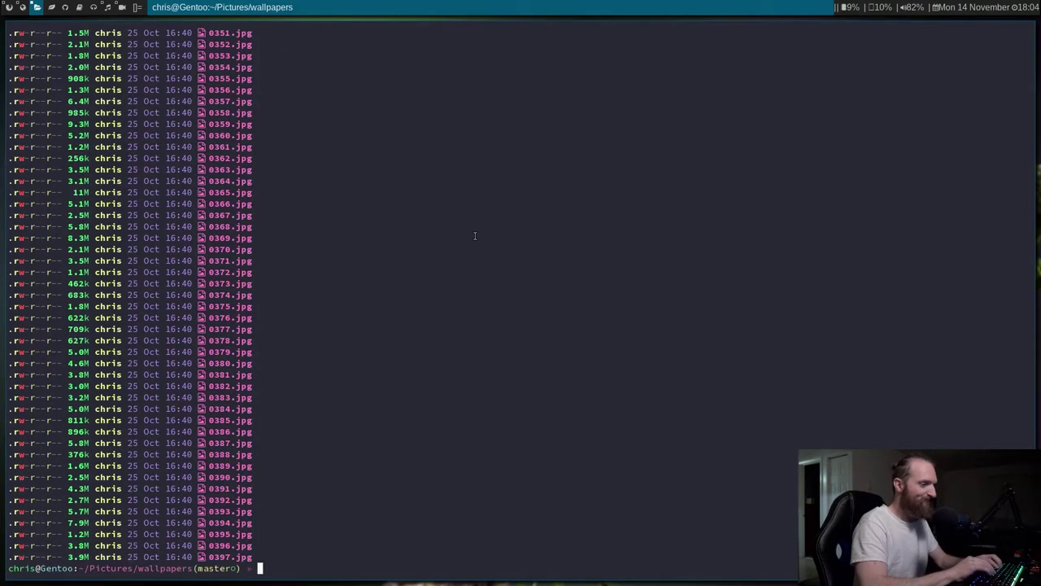
text(sxiv)
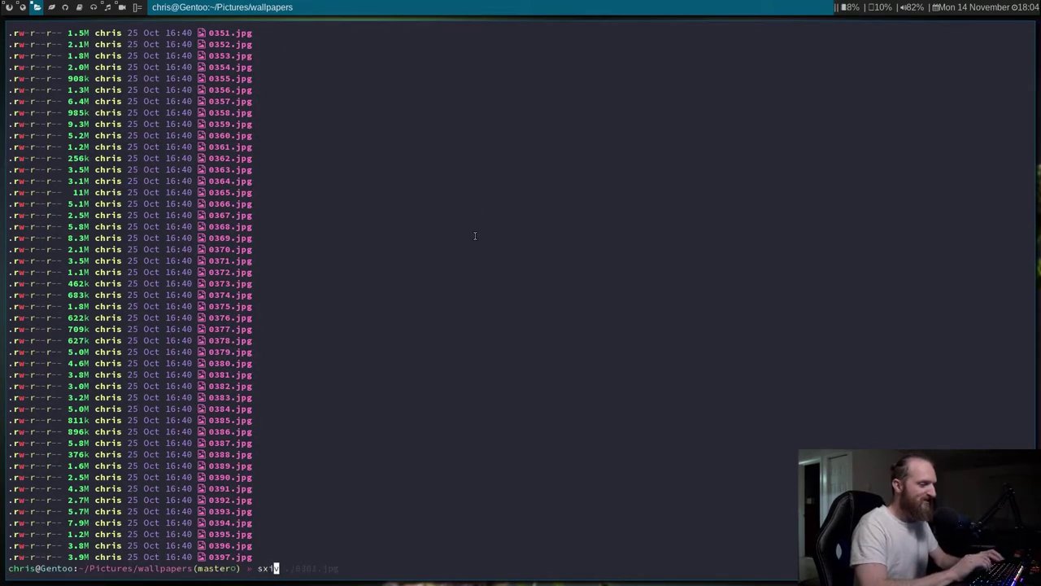
key(Right)
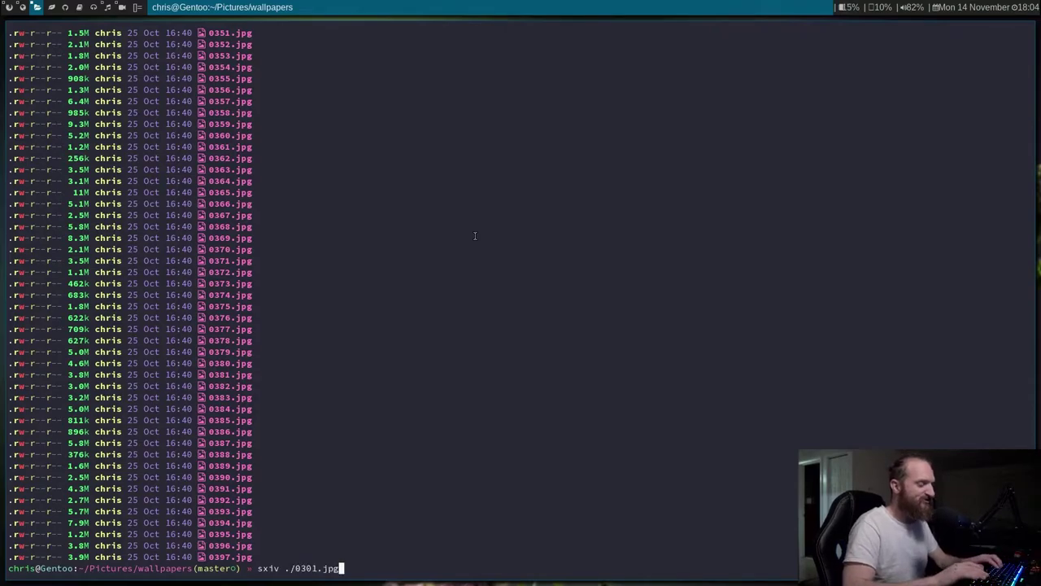
key(Return)
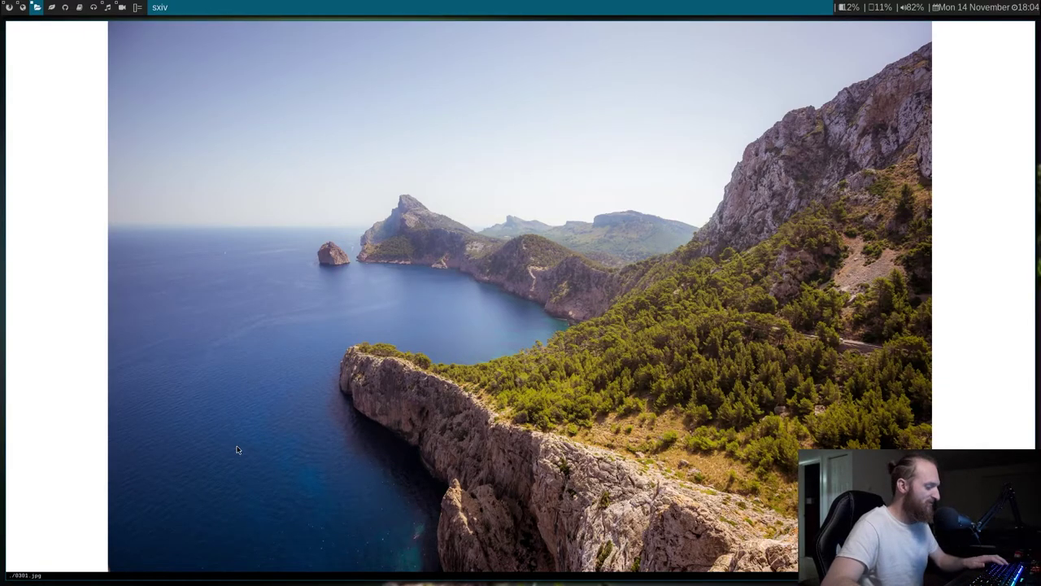
- Quit the sxiv viewer showing 0301.jpg to get back to the terminal
key(q)
key(Up)
key(BackSpace)
key(BackSpace)
key(BackSpace)
key(BackSpace)
key(BackSpace)
key(BackSpace)
key(BackSpace)
key(BackSpace)
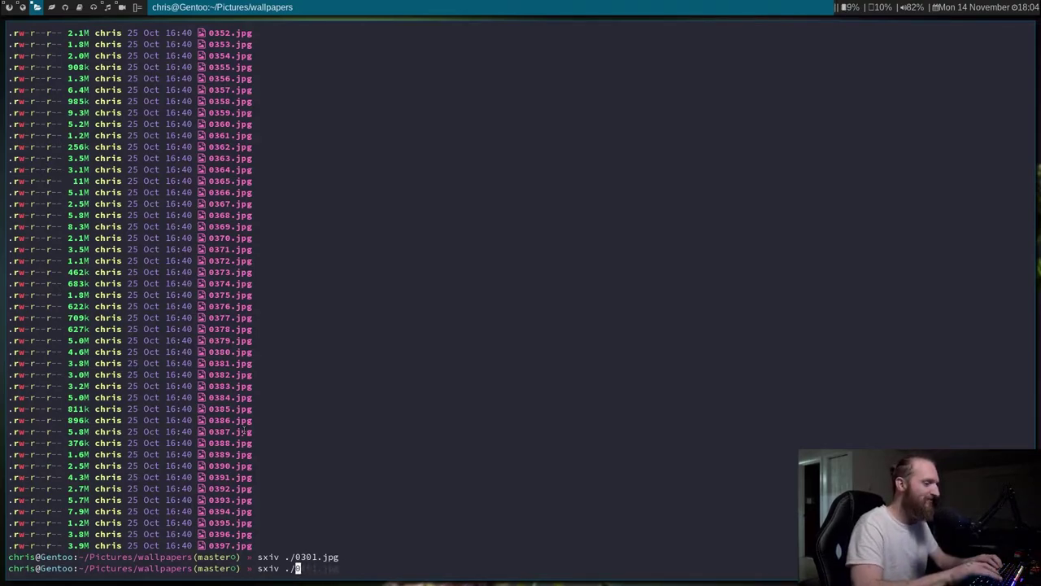
key(BackSpace)
key(BackSpace)
key(BackSpace)
key(BackSpace)
key(BackSpace)
key(BackSpace)
key(BackSpace)
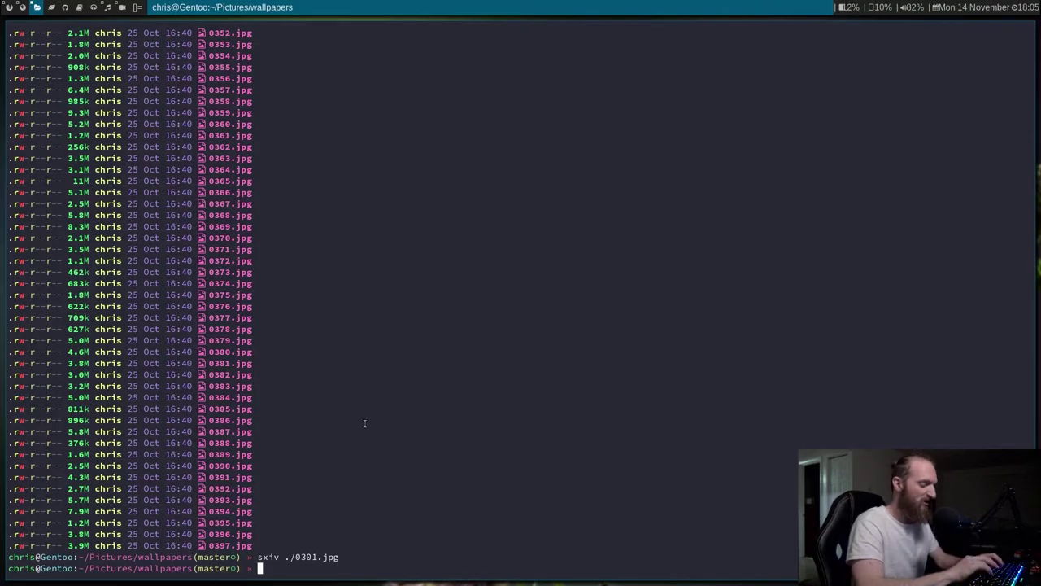
text(ls)
key(BackSpace)
key(BackSpace)
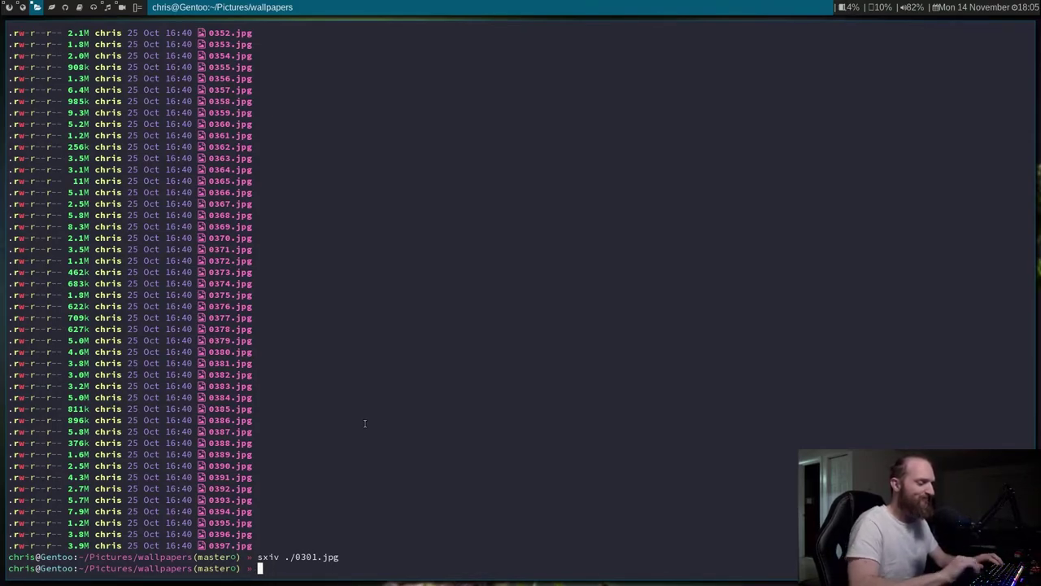
- Open 0302.jpg from the wallpapers directory with sxiv to demonstrate swallowing again, and quit the viewer
text(sxiv ./)
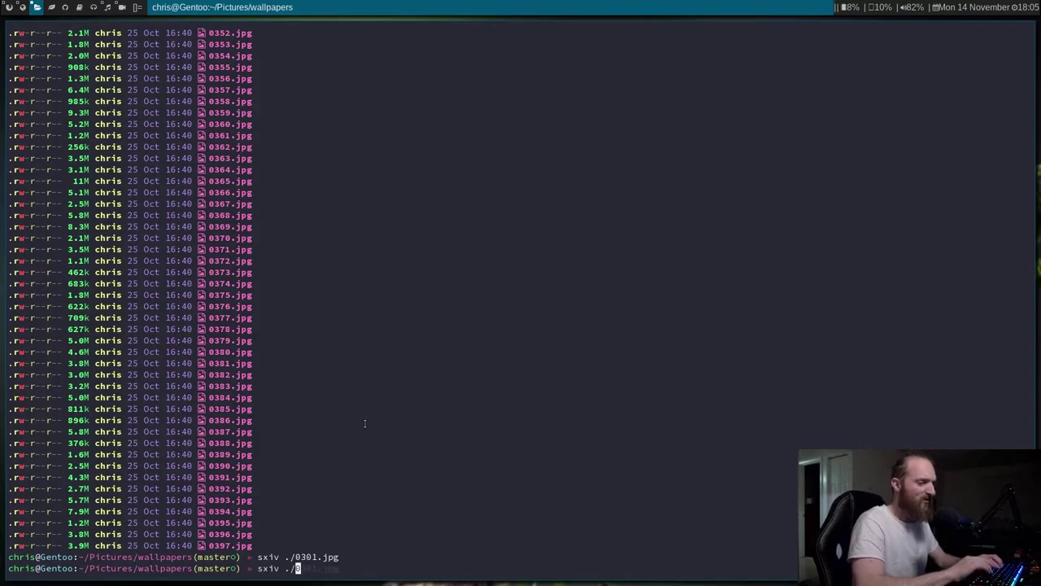
text(0302)
key(Right)
key(Return)
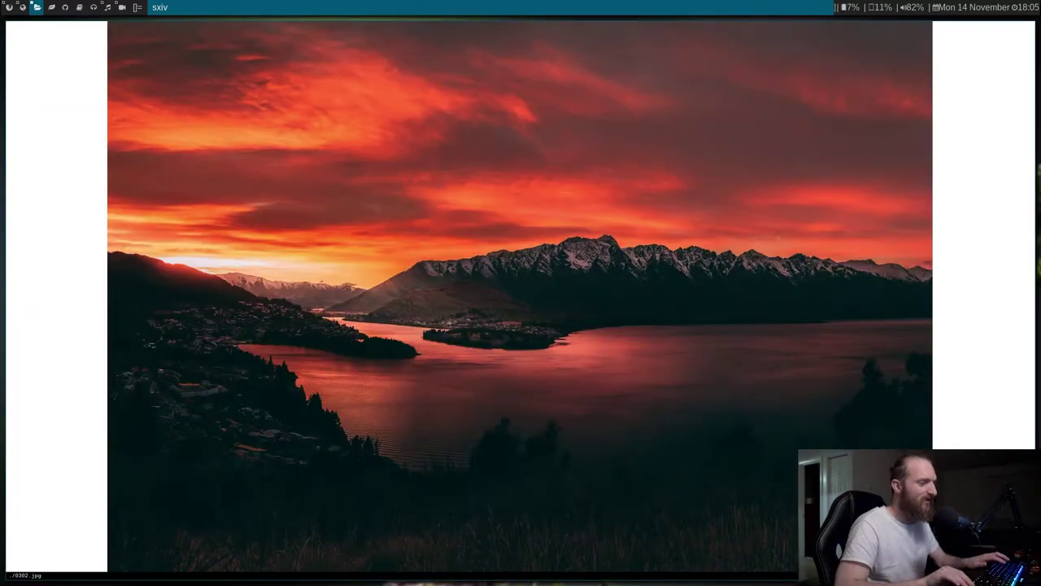
key(q)
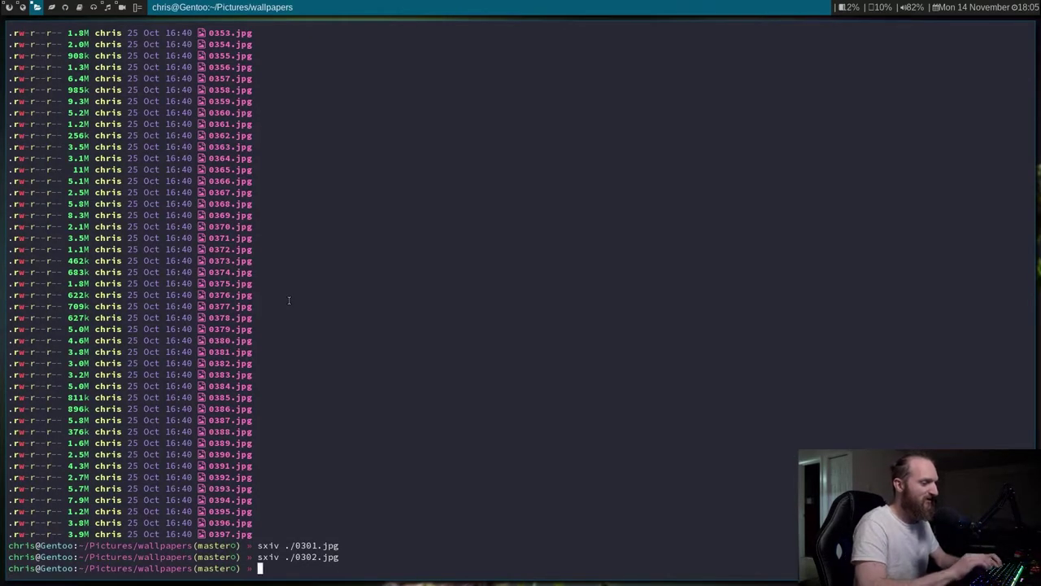
- Clear the terminal in the wallpapers directory with the clear command
key(Return)
text(l)
key(BackSpace)
text(clear)
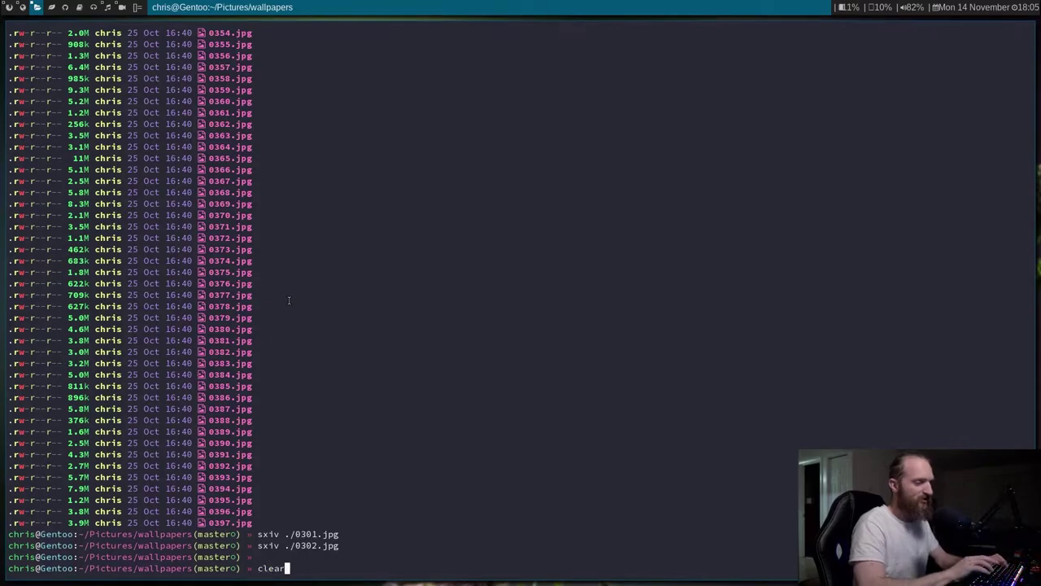
key(Return)
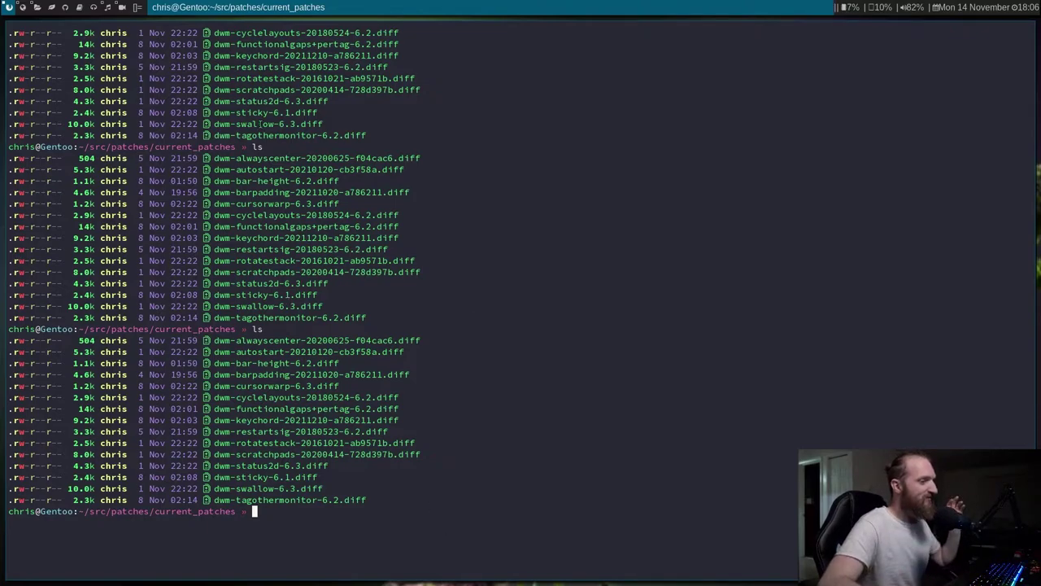
- Show the OBS window on this monitor and open the screen list of its Screen Capture (XSHM) source
drag(333, 558, 196, 306)
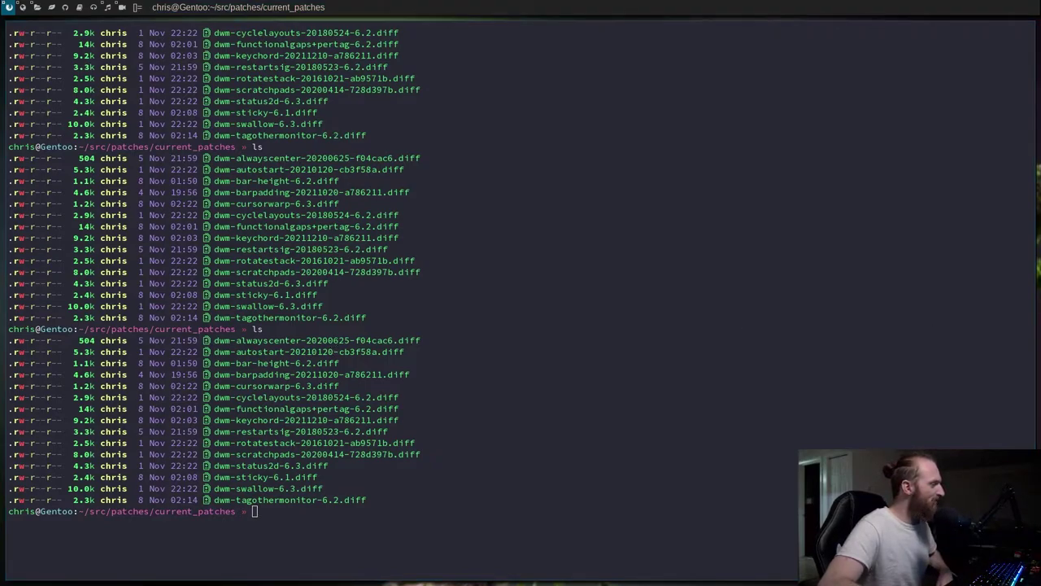
key(super+2)
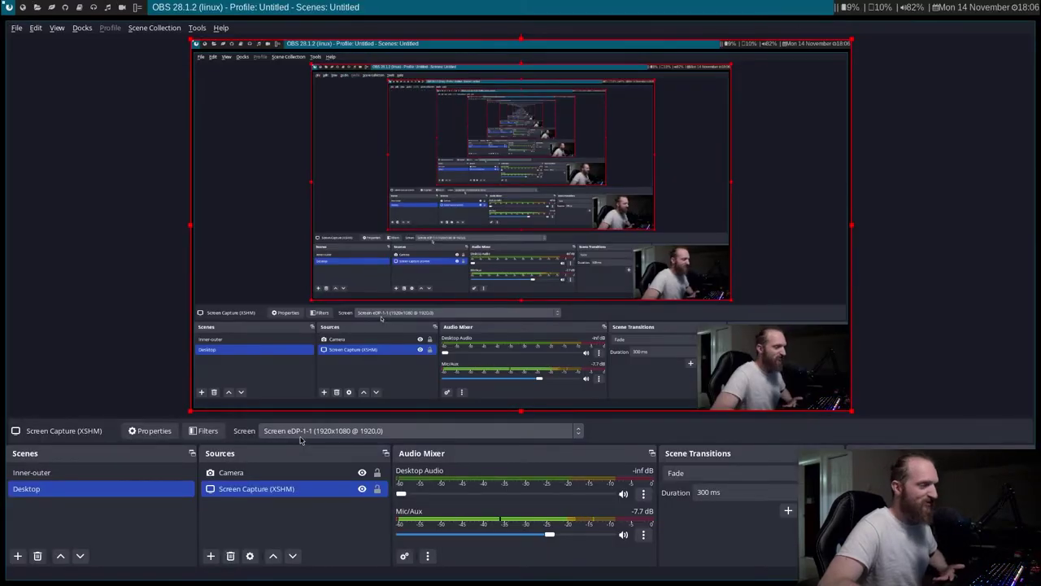
click(299, 436)
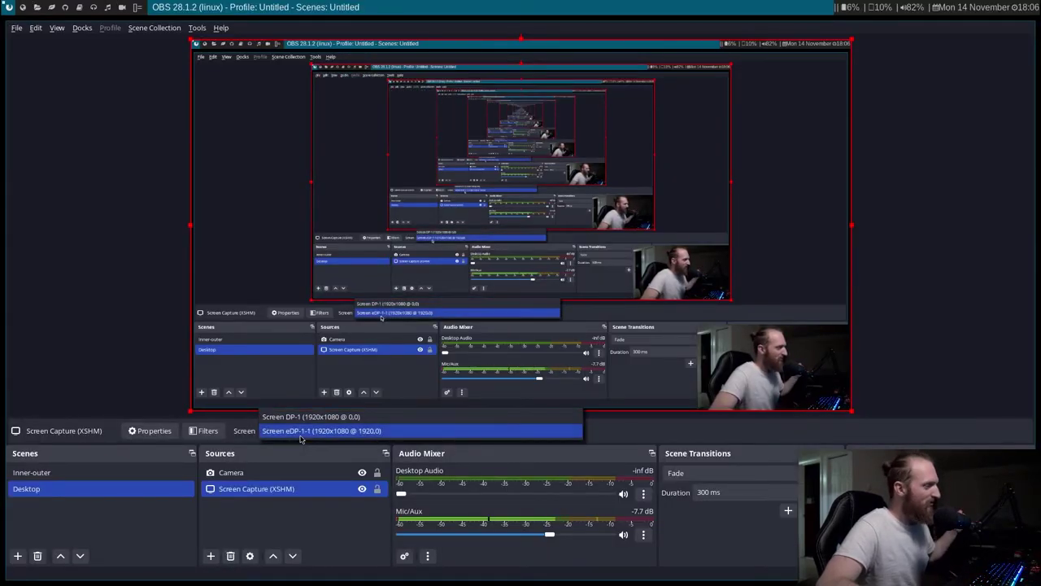
- Return to the terminal in current_patches and list the patch files once more
key(super+1)
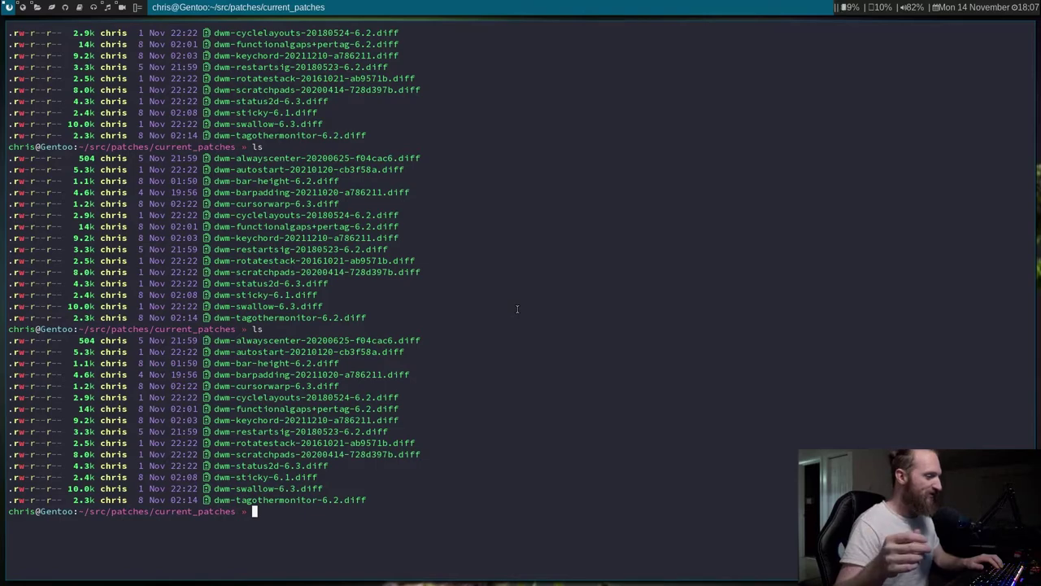
text(ls)
key(Return)
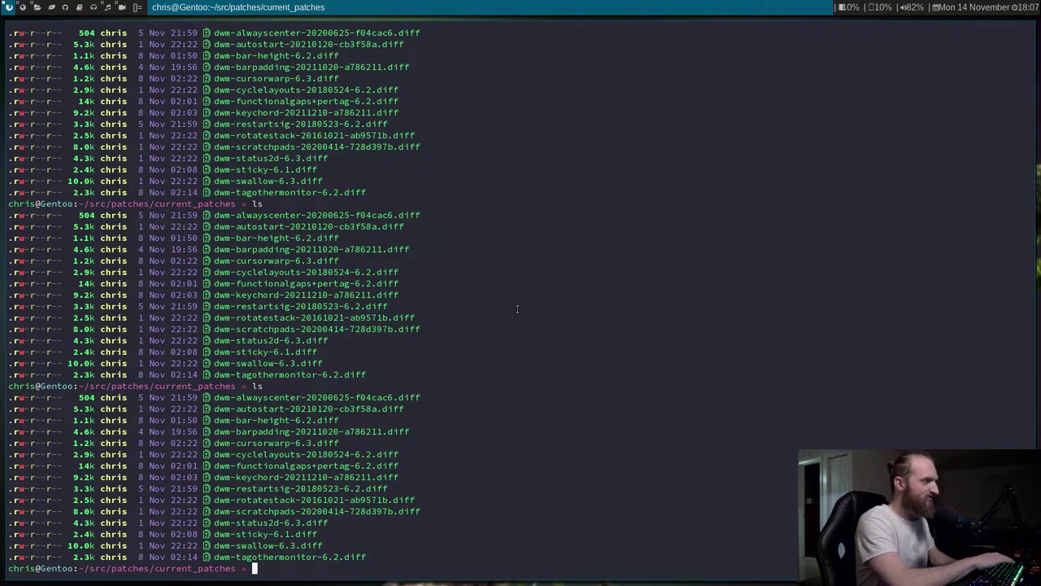
- Switch to config.def.h in Doom Emacs and examine the header comment and appearance section at the beginning of the file
key(super+e)
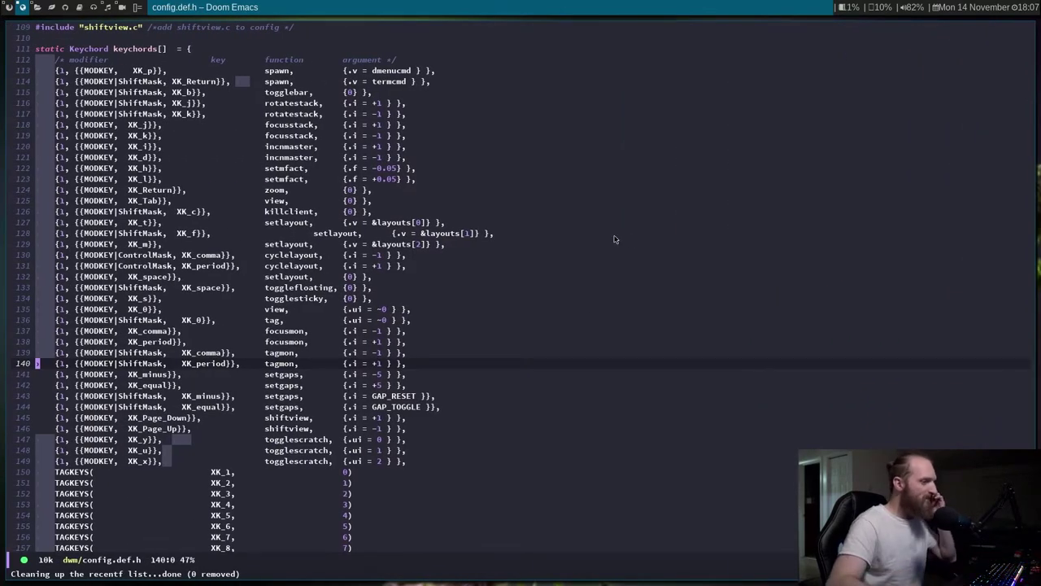
scroll(627, 240, up, 20)
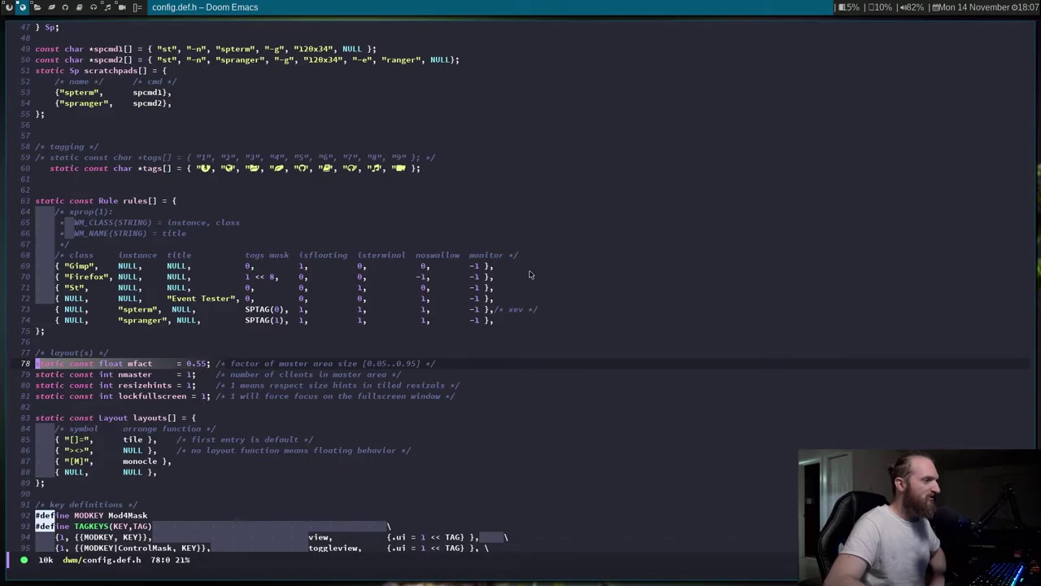
scroll(530, 274, up, 20)
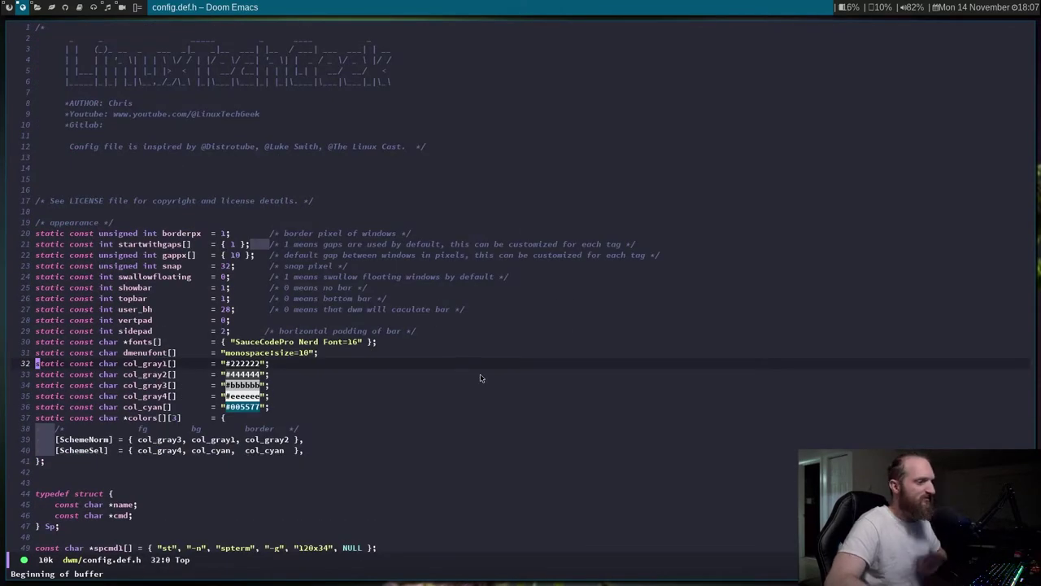
scroll(485, 372, down, 4)
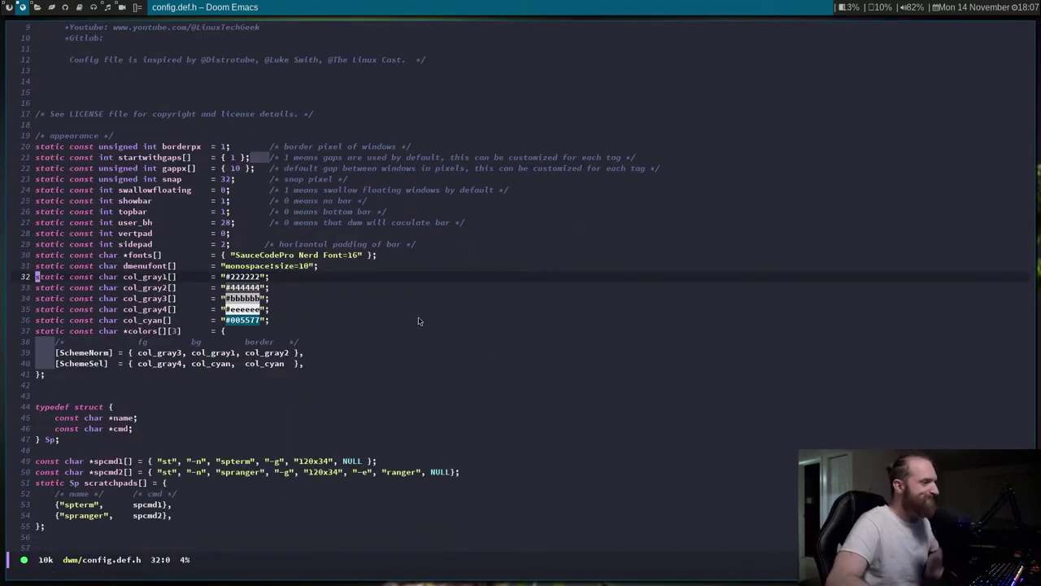
scroll(482, 315, up, 4)
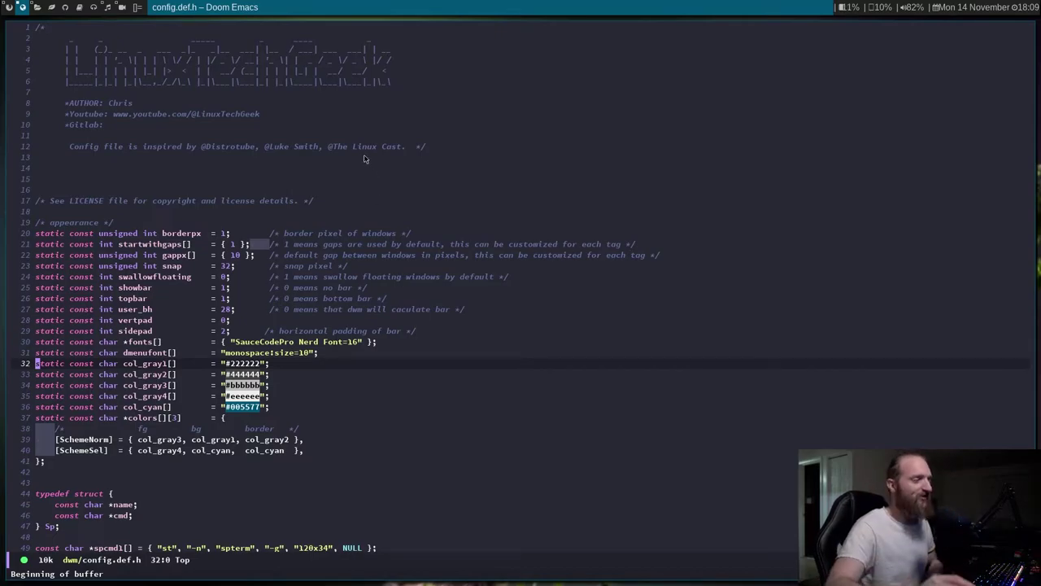
scroll(367, 237, down, 5)
scroll(371, 232, up, 3)
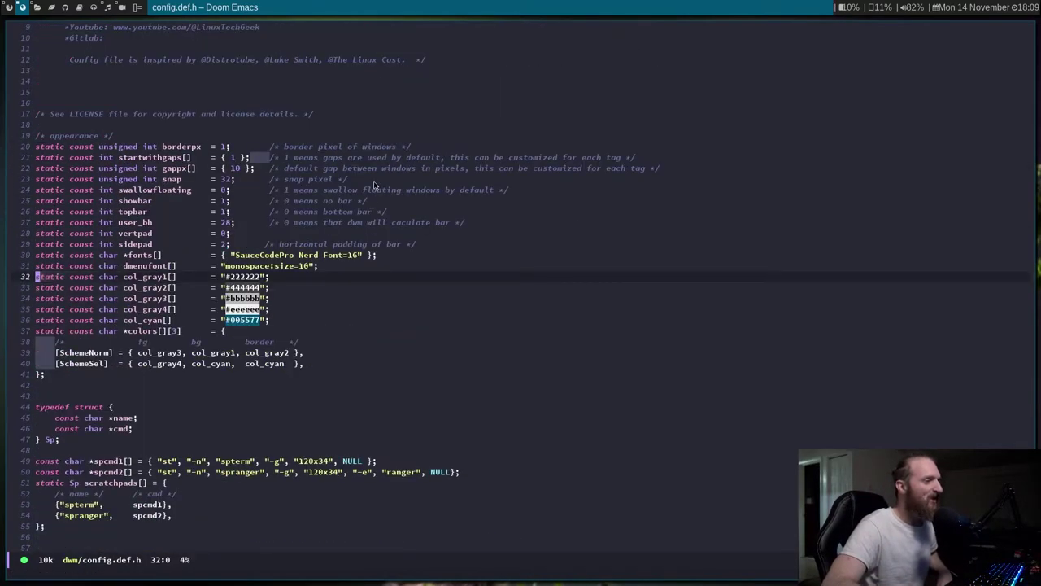
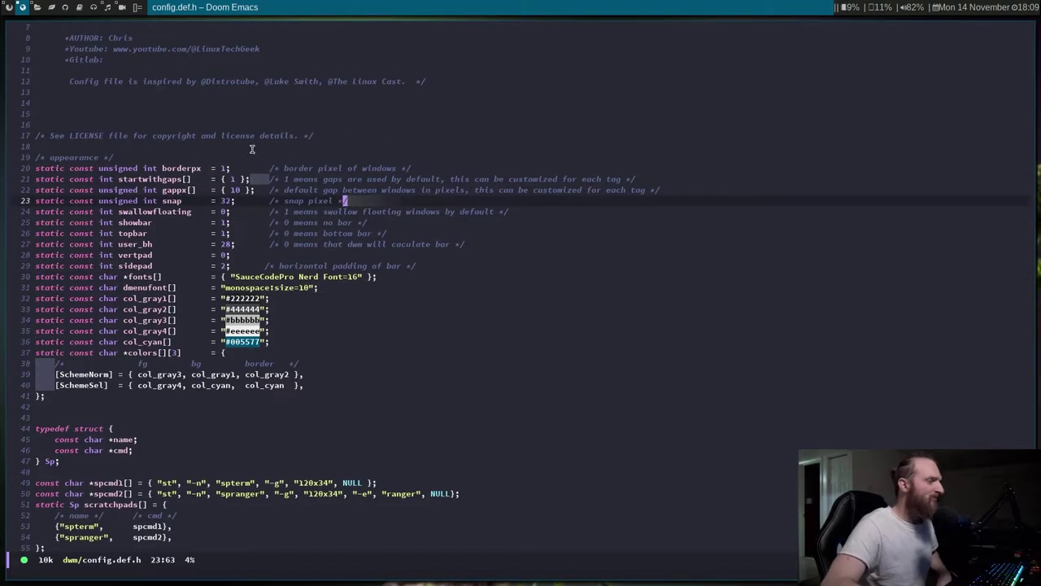
- Point out the borderpx setting on line 20 and look over the color scheme and scratchpad definitions below it
click(188, 167)
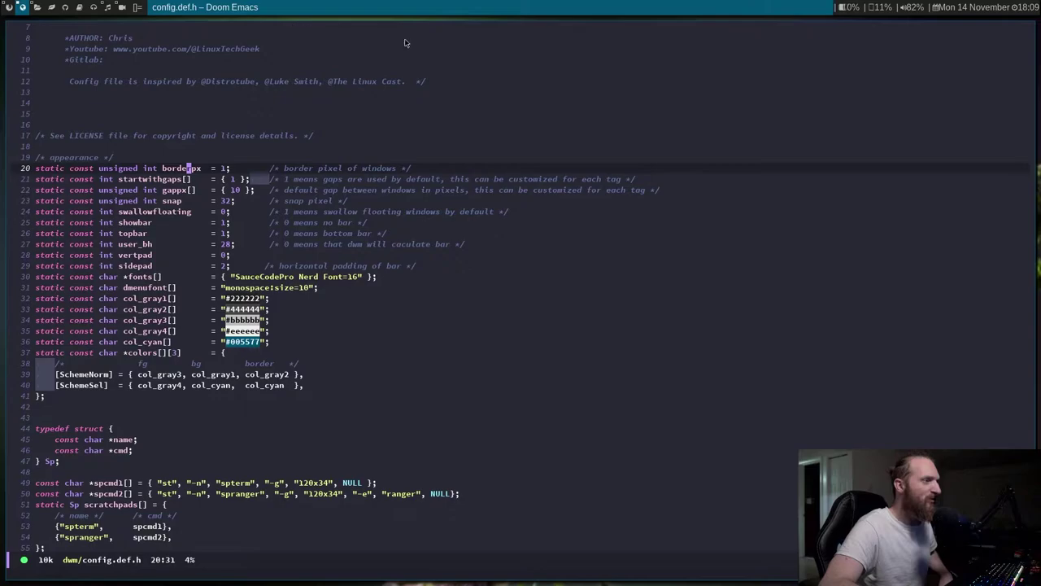
scroll(344, 322, down, 10)
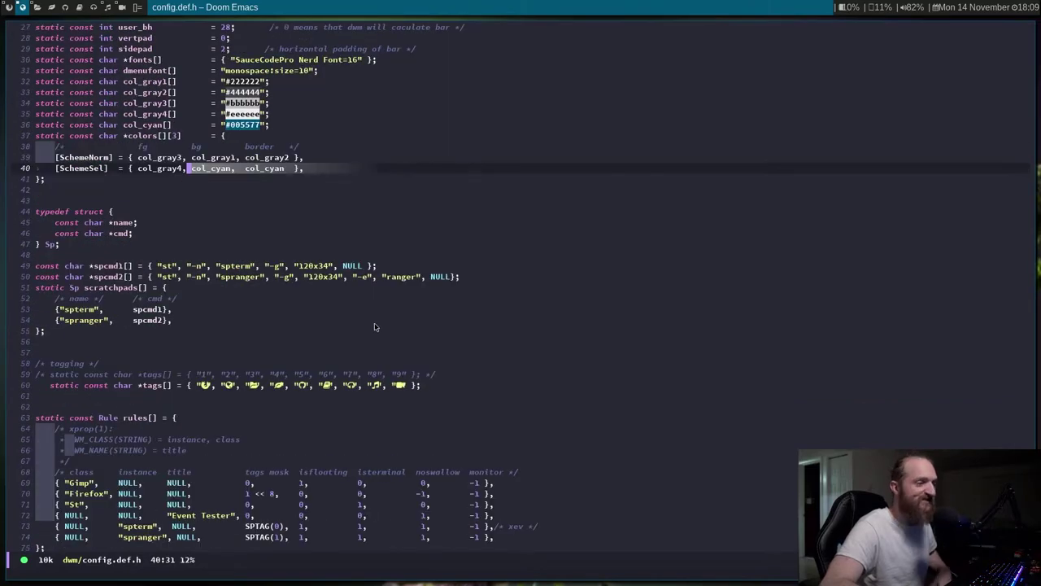
scroll(358, 324, up, 10)
scroll(369, 277, up, 2)
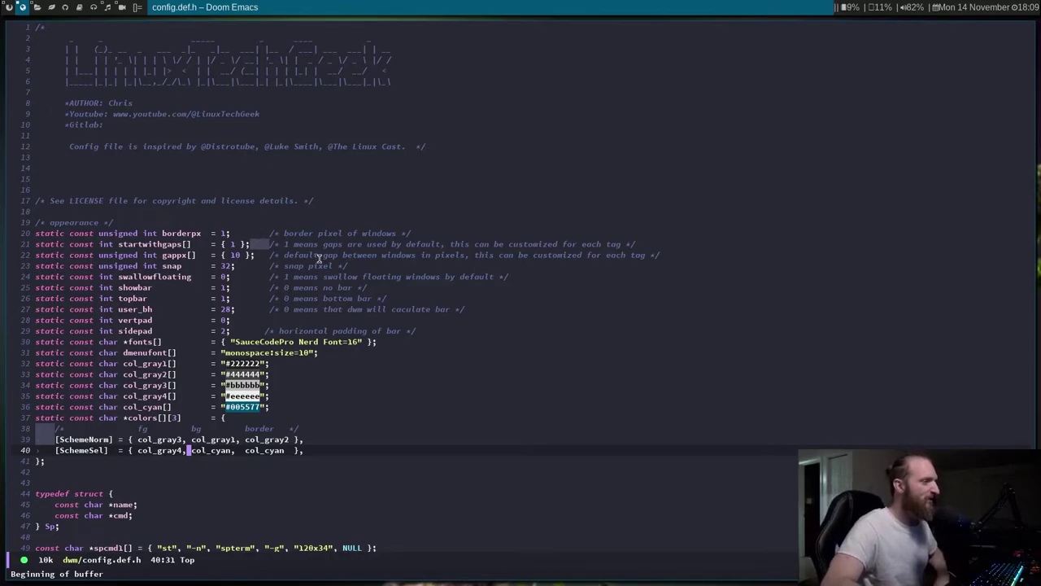
scroll(319, 259, down, 2)
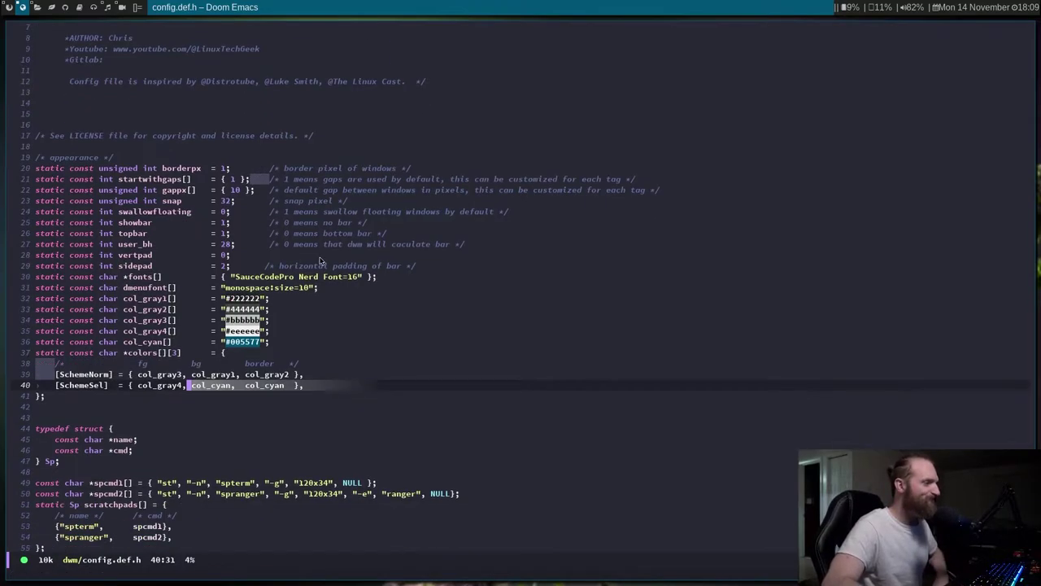
- Review the startwithgaps line and the swallowfloating line with their comments in the appearance section
click(373, 180)
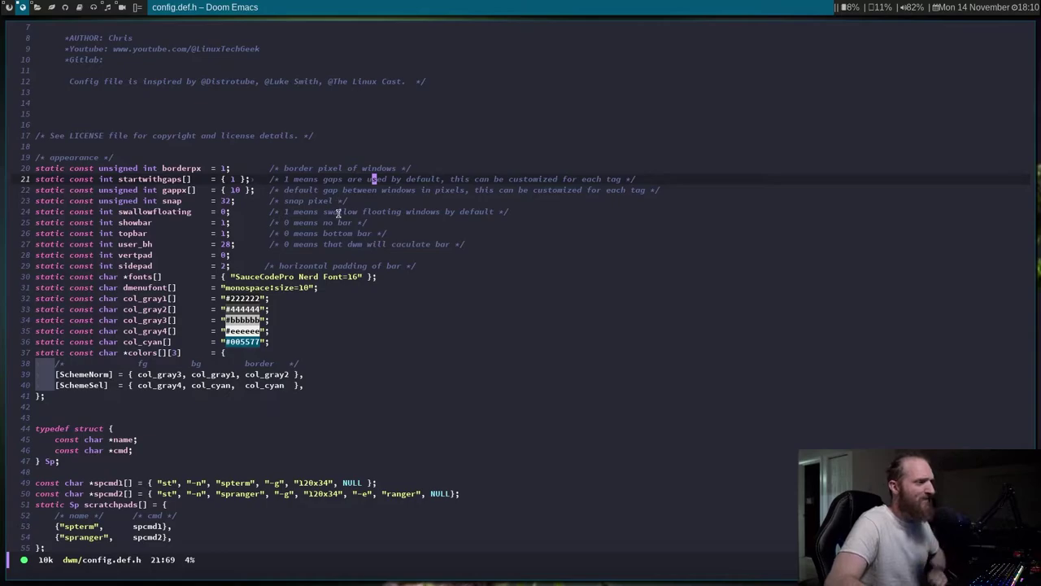
scroll(334, 209, down, 1)
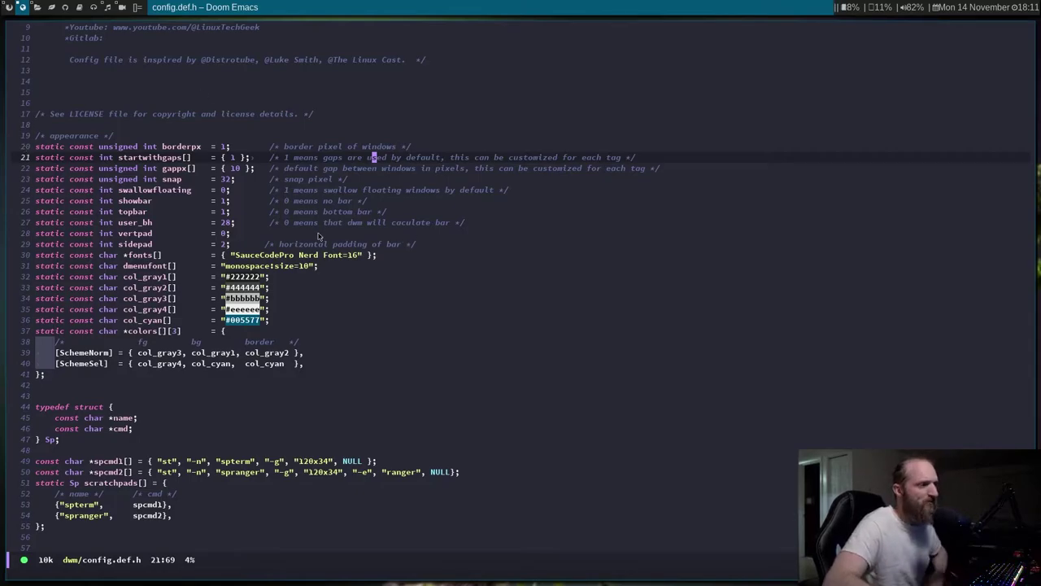
click(277, 189)
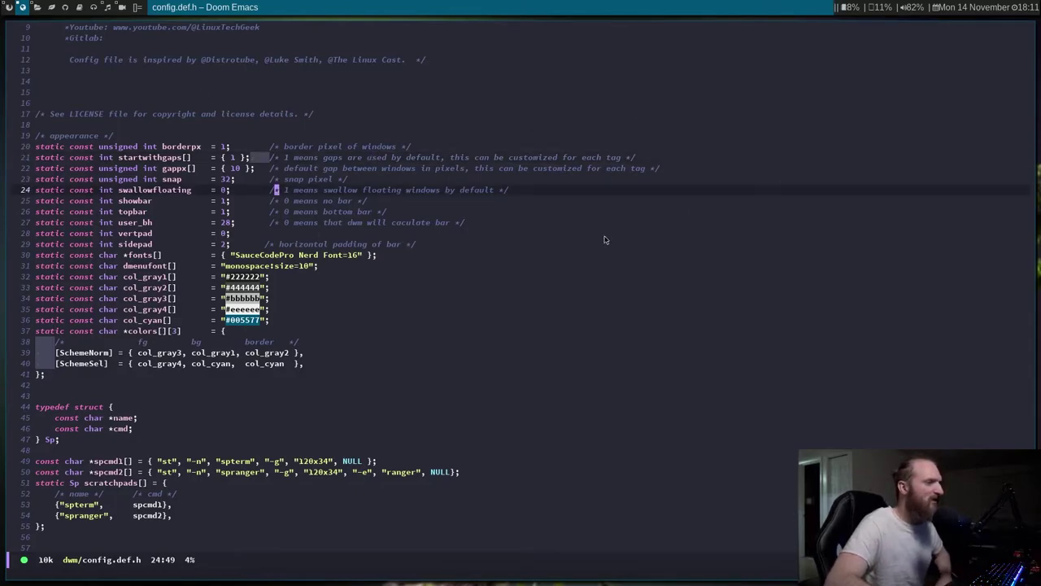
scroll(600, 232, down, 2)
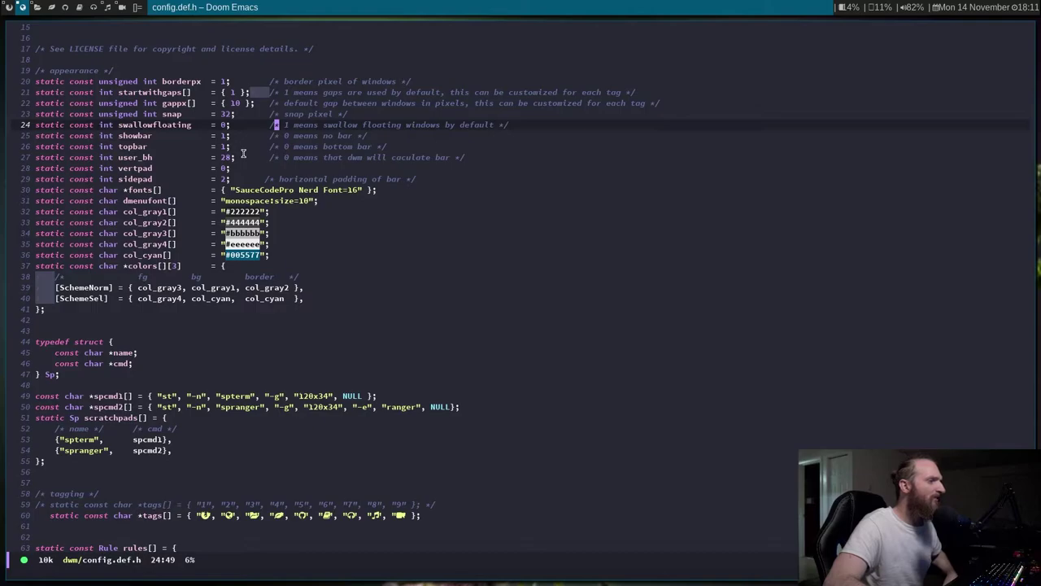
- Review the bar settings topbar, user_bh and vertpad, and continue to the font and color definitions
click(168, 147)
scroll(166, 148, down, 1)
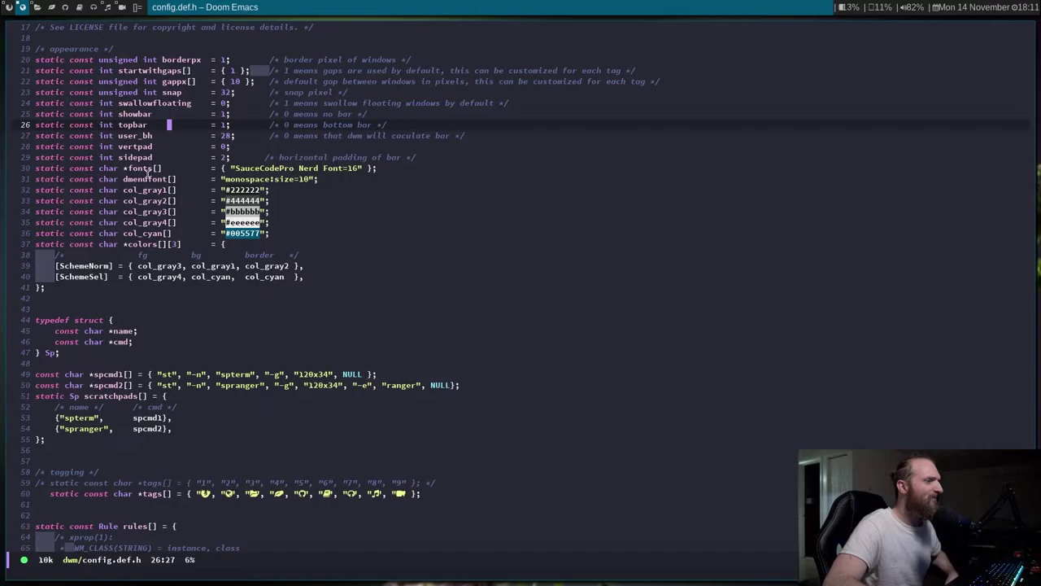
click(135, 135)
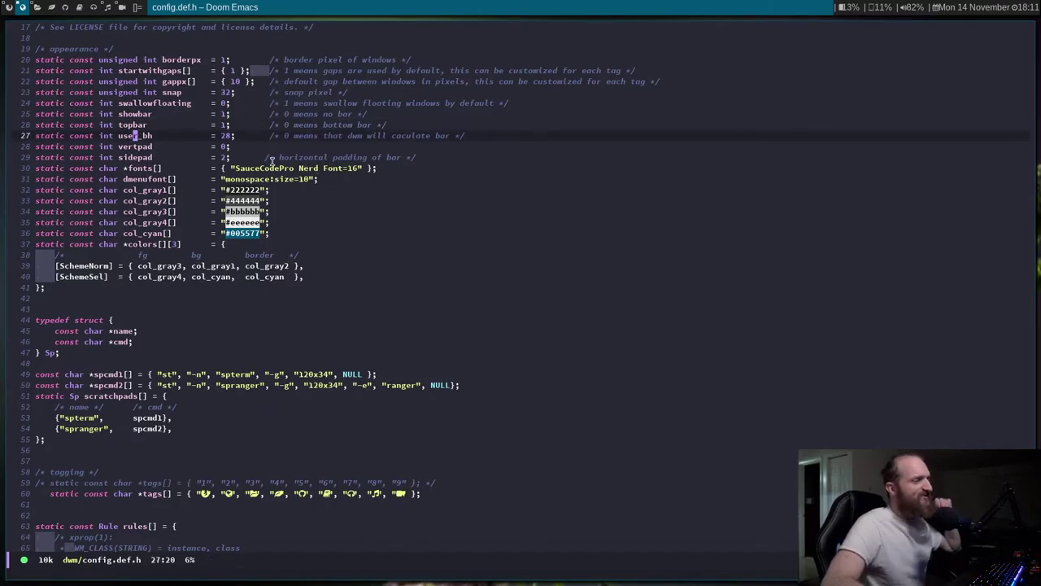
click(136, 146)
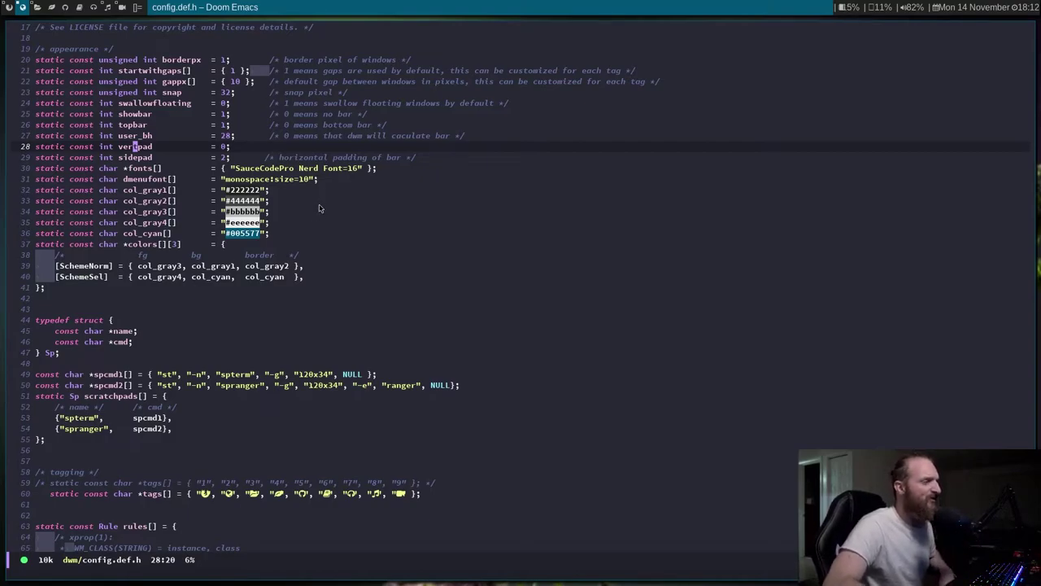
click(309, 126)
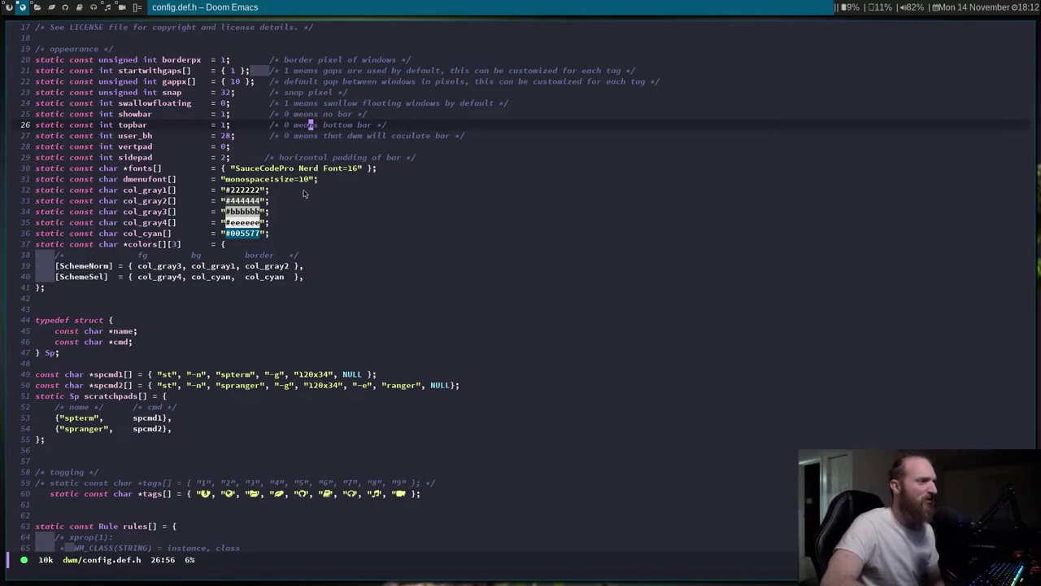
scroll(306, 192, down, 1)
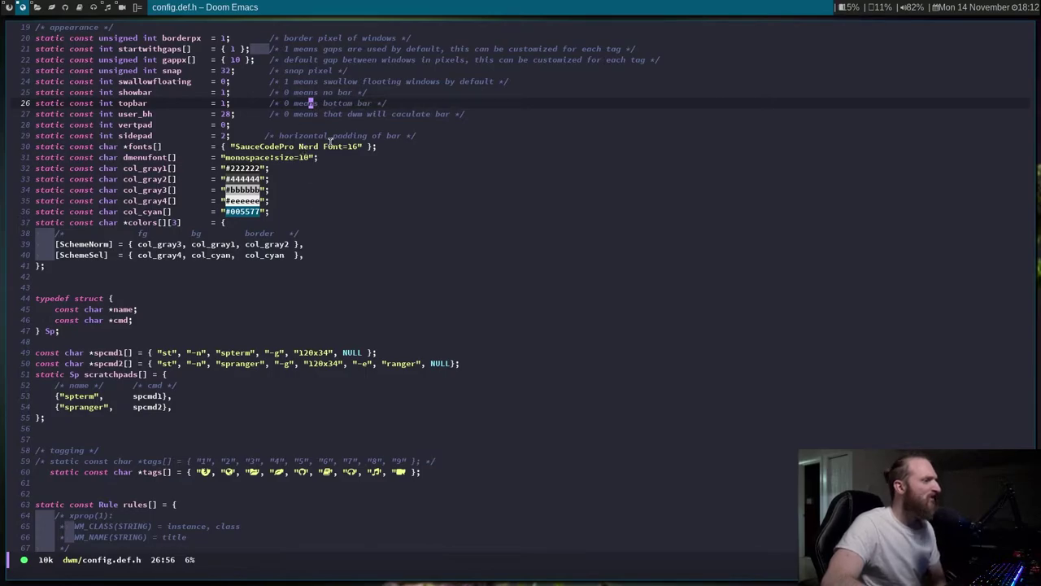
scroll(330, 140, down, 1)
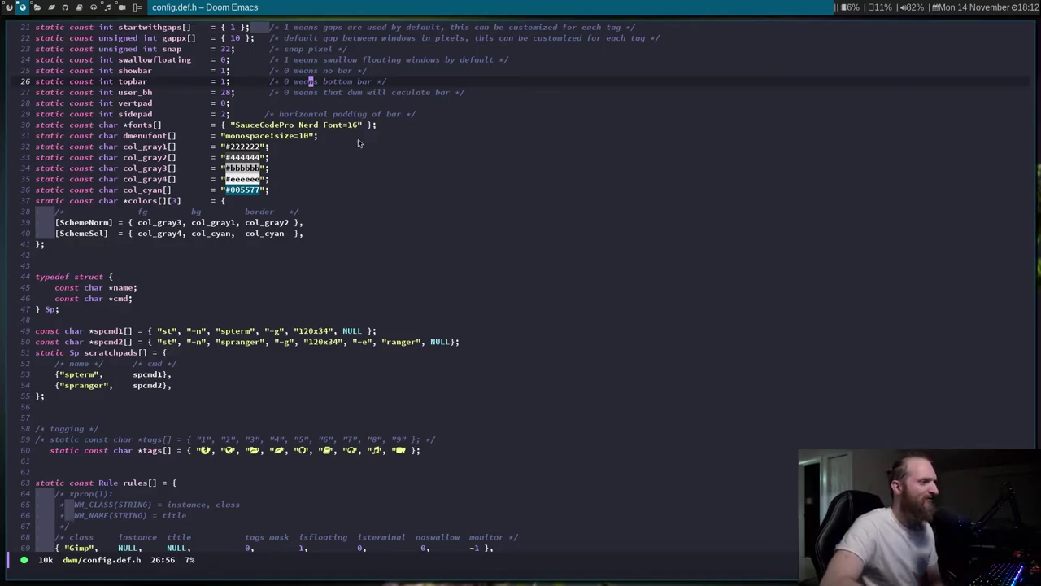
key(j)
key(j)
key(j)
key(j)
key(j)
key(j)
key(j)
key(j)
key(j)
key(j)
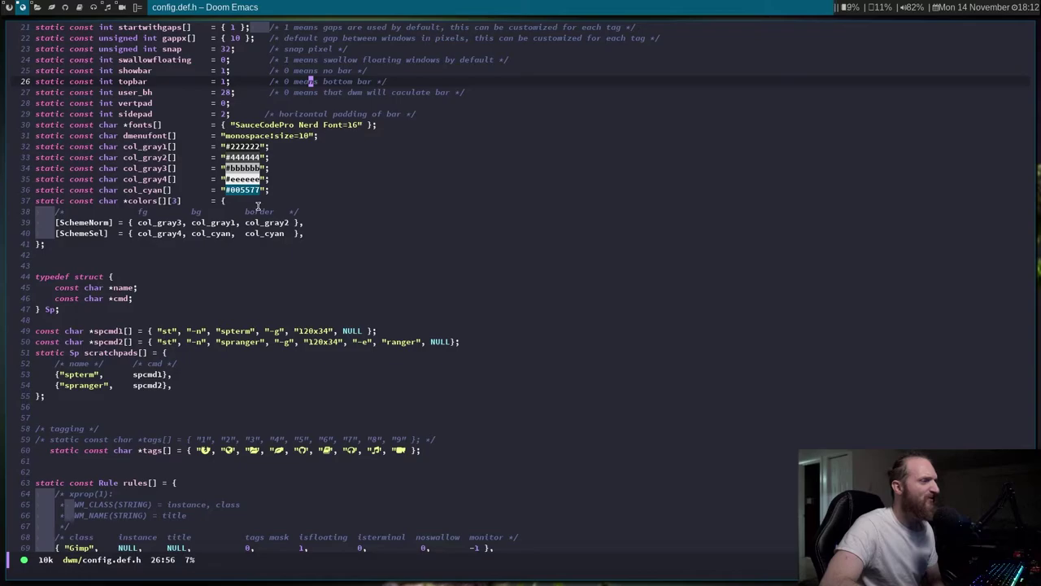
- Review the font, gray and cyan color definitions together with the SchemeNorm and SchemeSel color schemes
scroll(257, 209, down, 3)
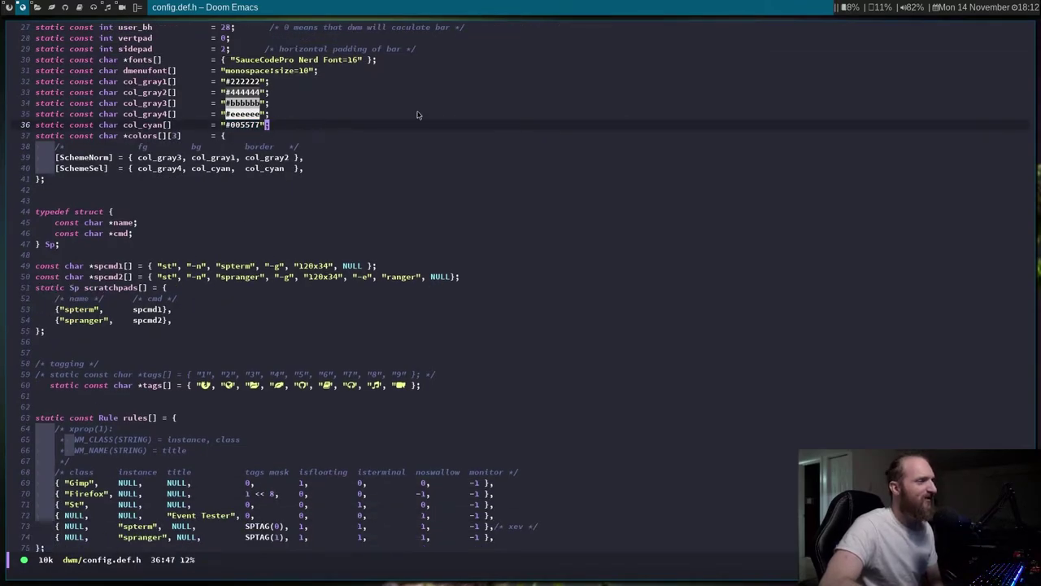
click(348, 226)
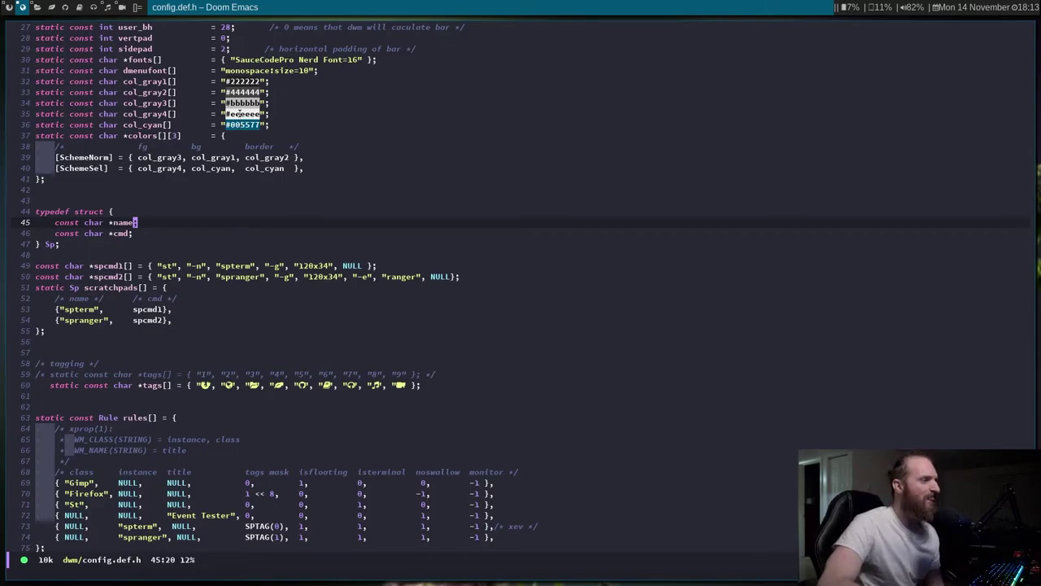
scroll(237, 202, down, 1)
scroll(281, 115, up, 1)
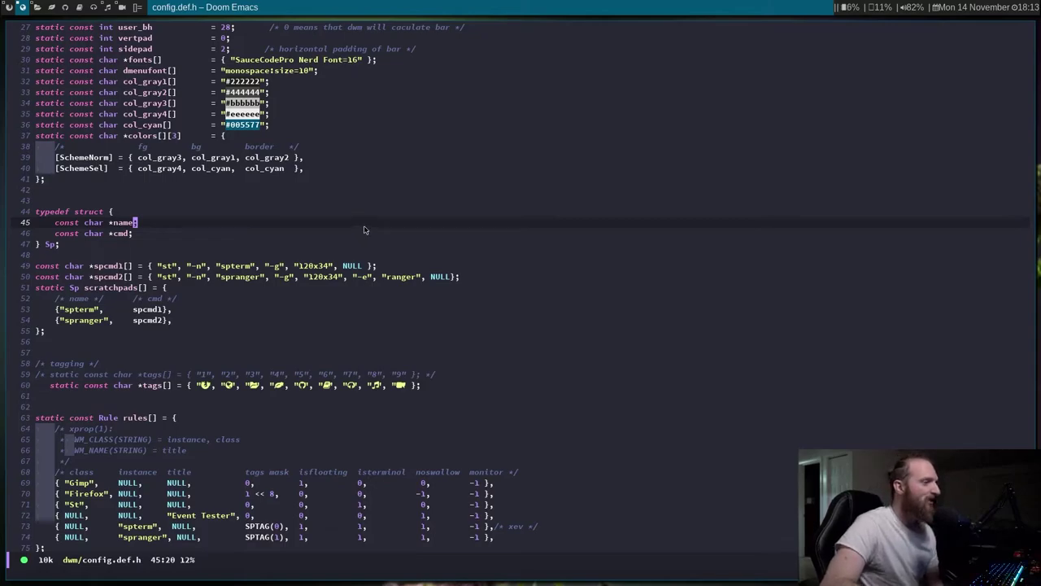
scroll(364, 232, down, 1)
scroll(431, 242, down, 3)
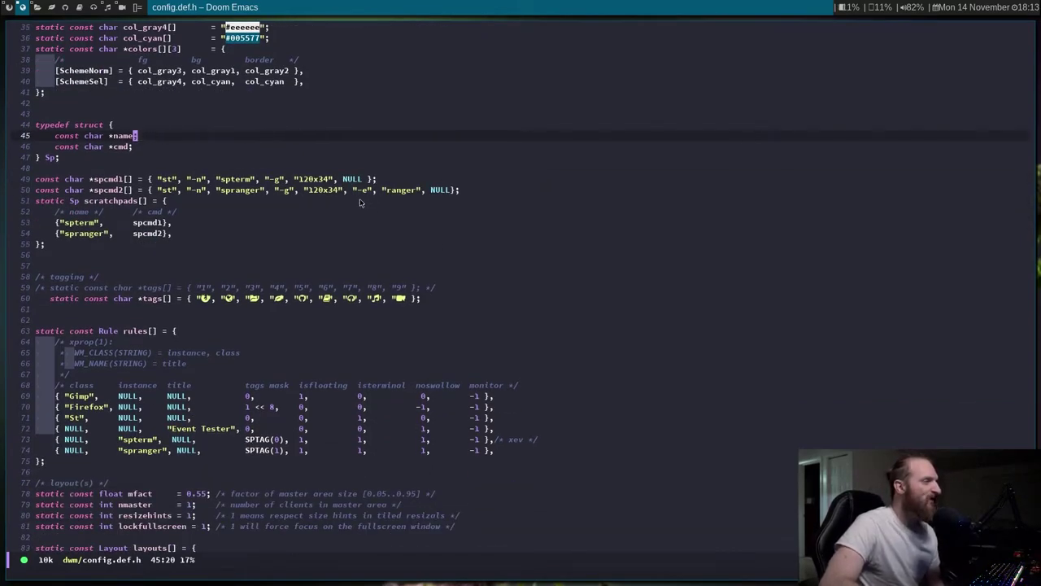
- Examine the Sp typedef struct with its name and cmd members on lines 44 to 47
click(272, 281)
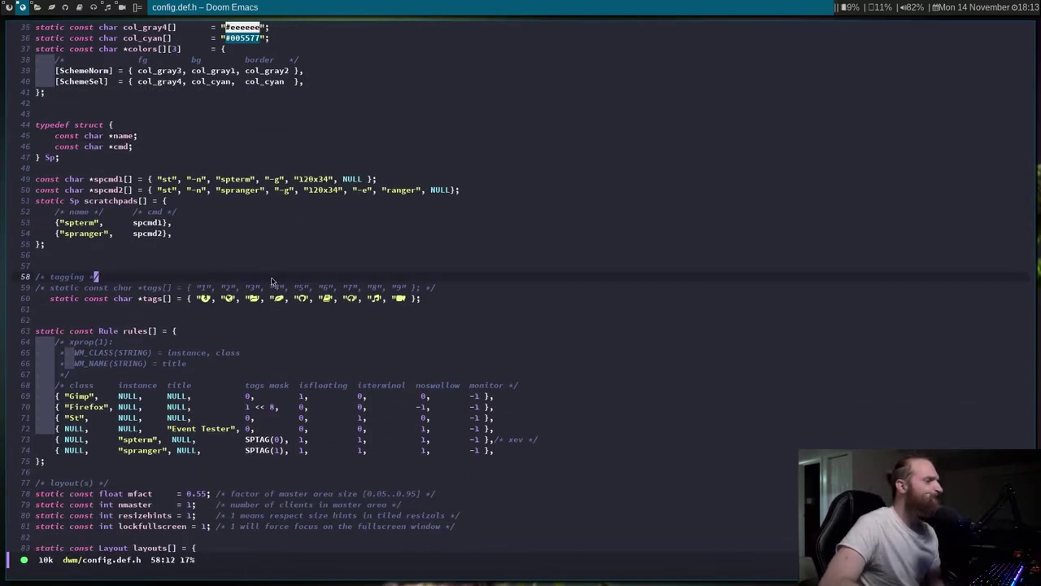
click(64, 146)
click(69, 104)
click(81, 146)
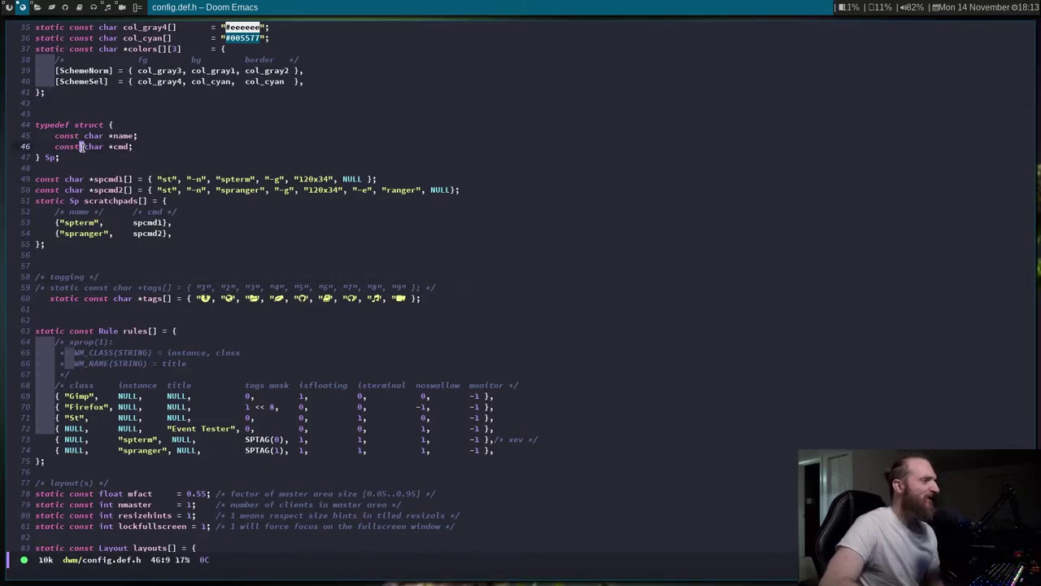
click(74, 163)
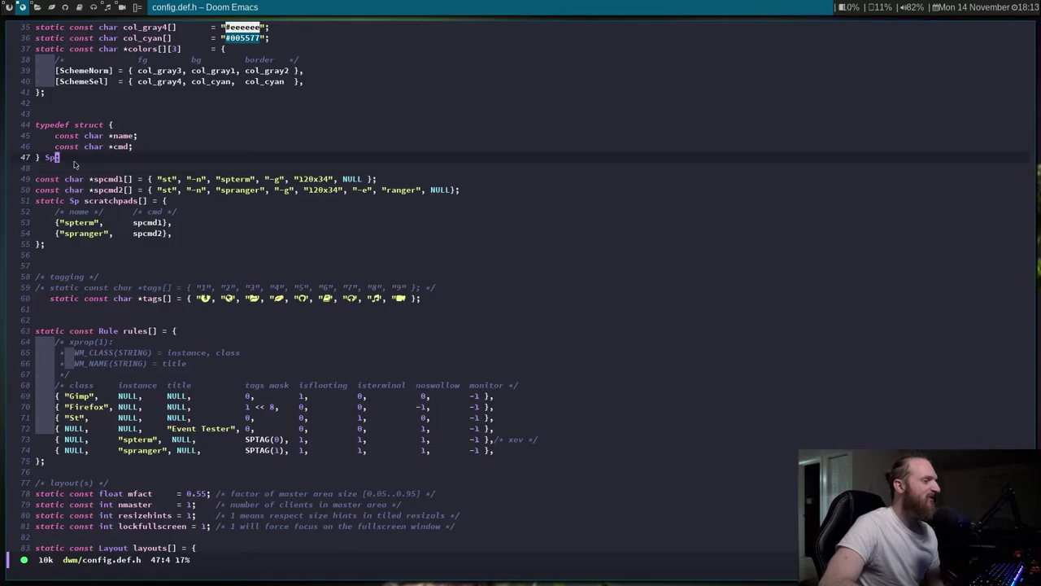
click(92, 125)
click(86, 135)
click(88, 147)
- Review the scratchpads array entries spterm and spranger and the spcmd1 and spcmd2 commands they refer to
scroll(142, 158, down, 2)
click(143, 135)
click(154, 168)
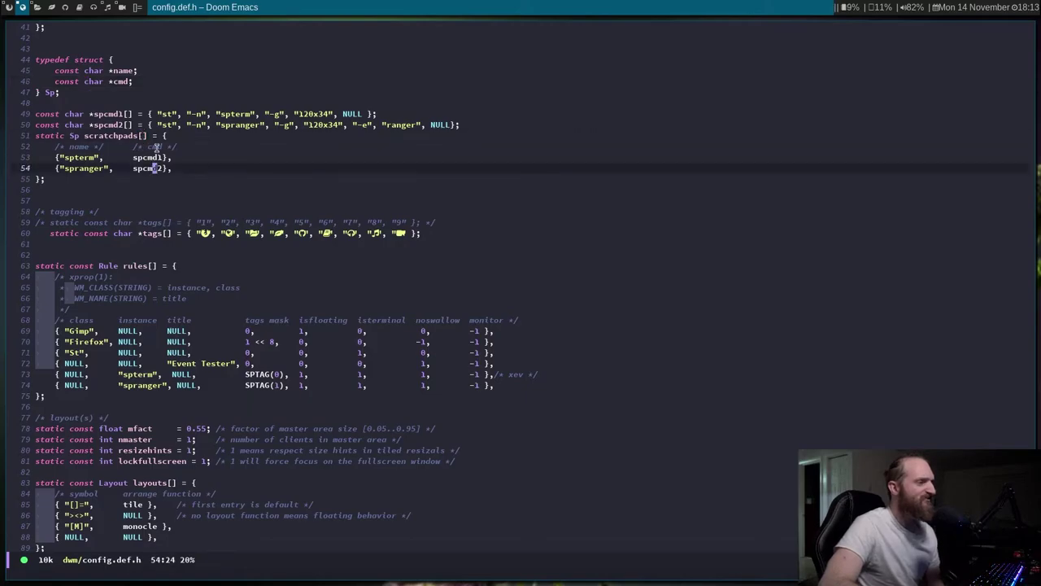
click(181, 157)
drag(179, 178, 179, 173)
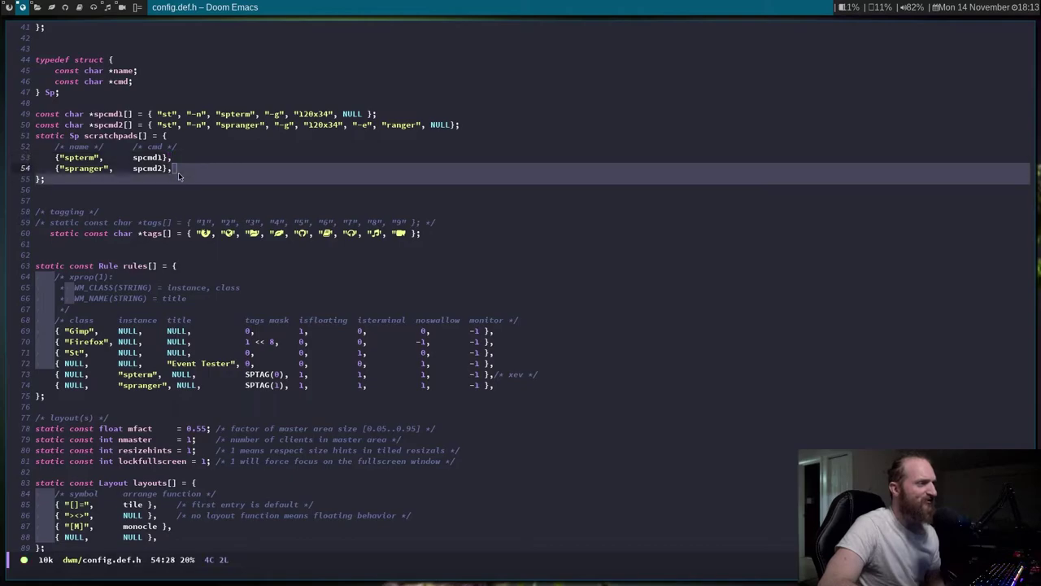
click(173, 126)
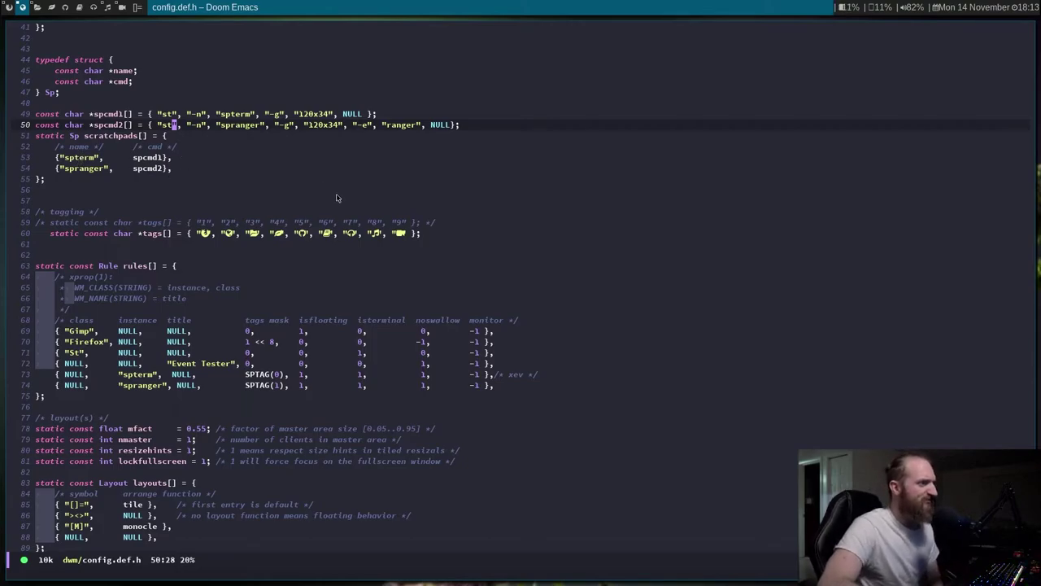
- Show and hide the ranger and terminal scratchpads over the config file, and point out the spranger name on line 50
key(super+grave)
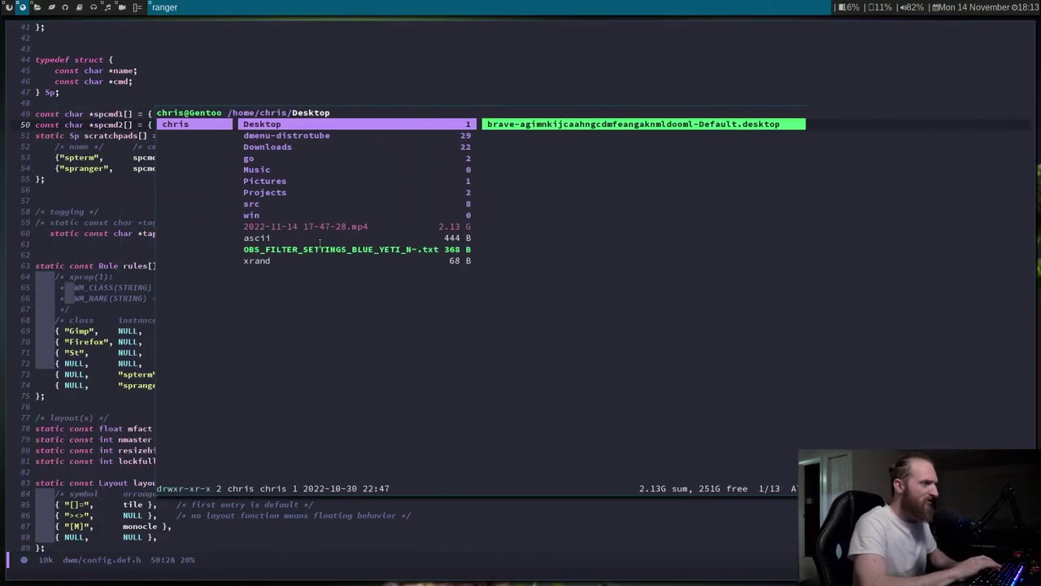
key(super+grave)
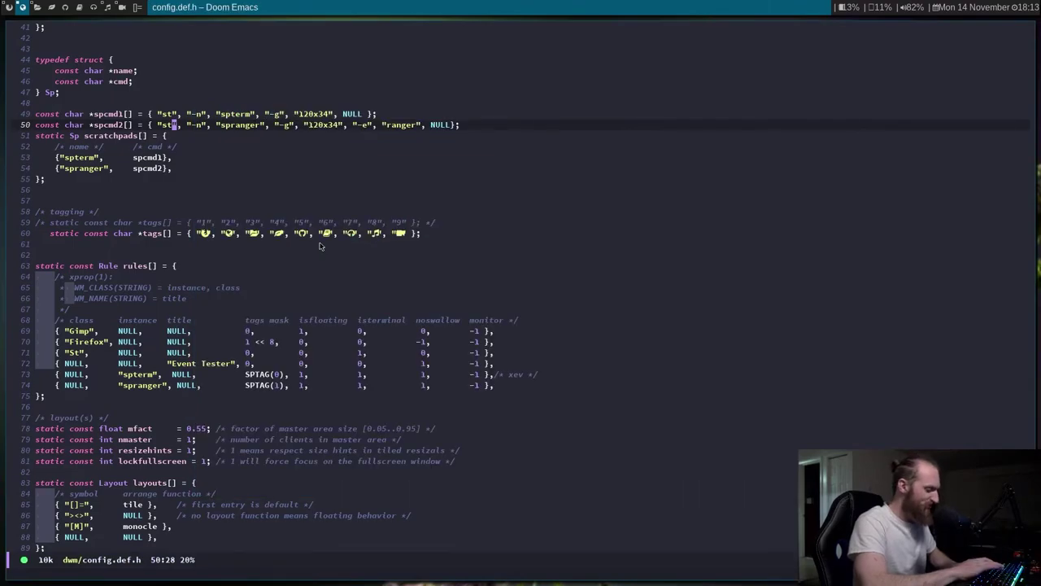
key(super+u)
key(super+u)
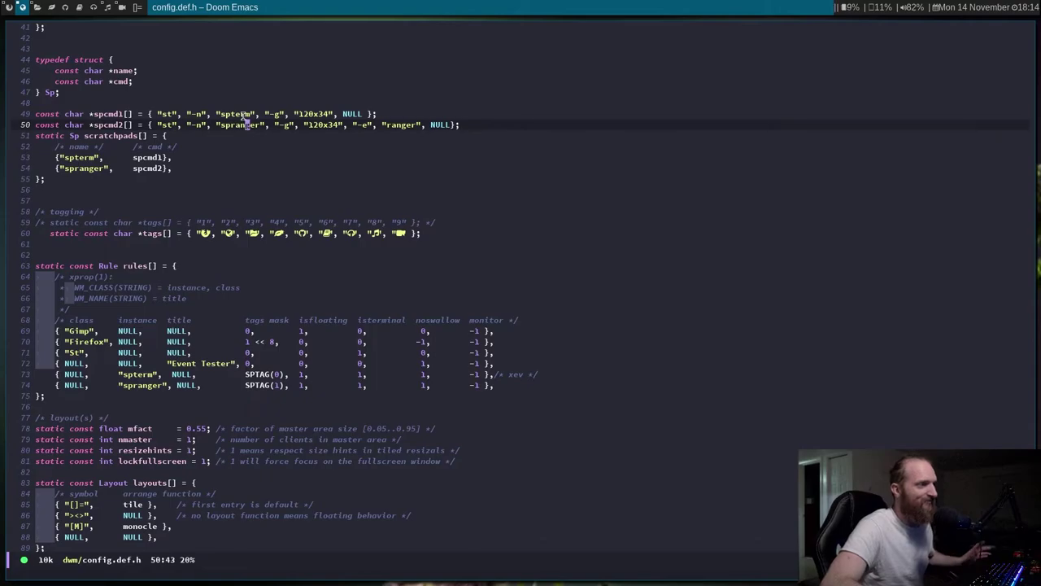
click(236, 124)
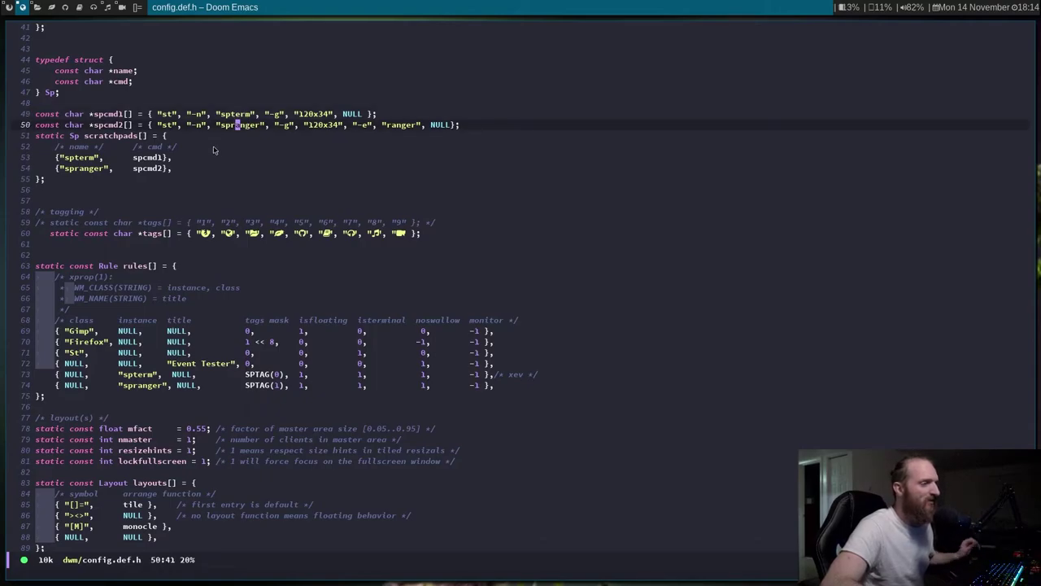
- Review the tagging section with its icon tags array and go to the WM_CLASS comment line in the rules block
scroll(294, 150, down, 6)
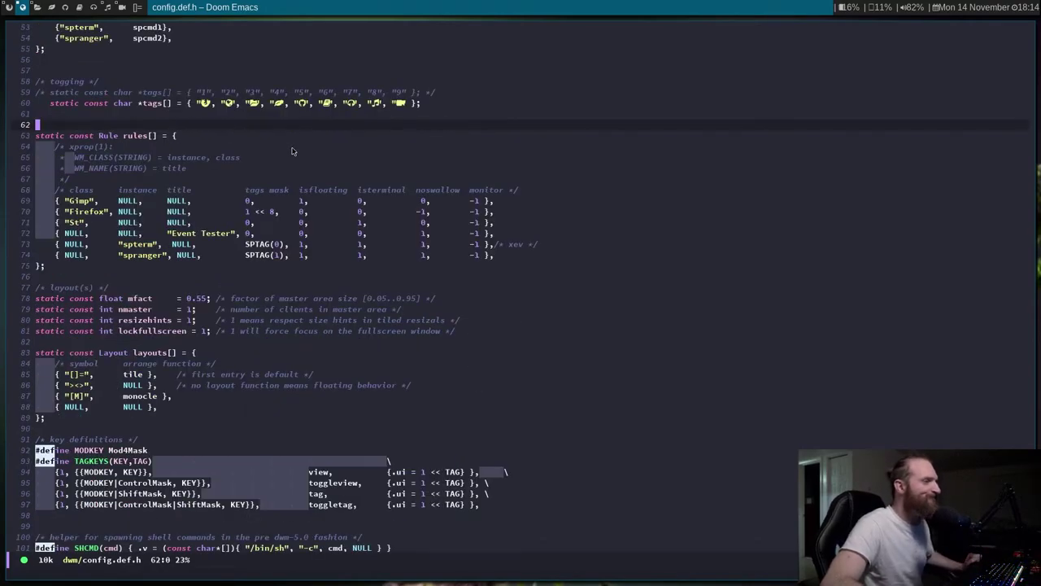
scroll(277, 116, up, 6)
scroll(277, 117, down, 6)
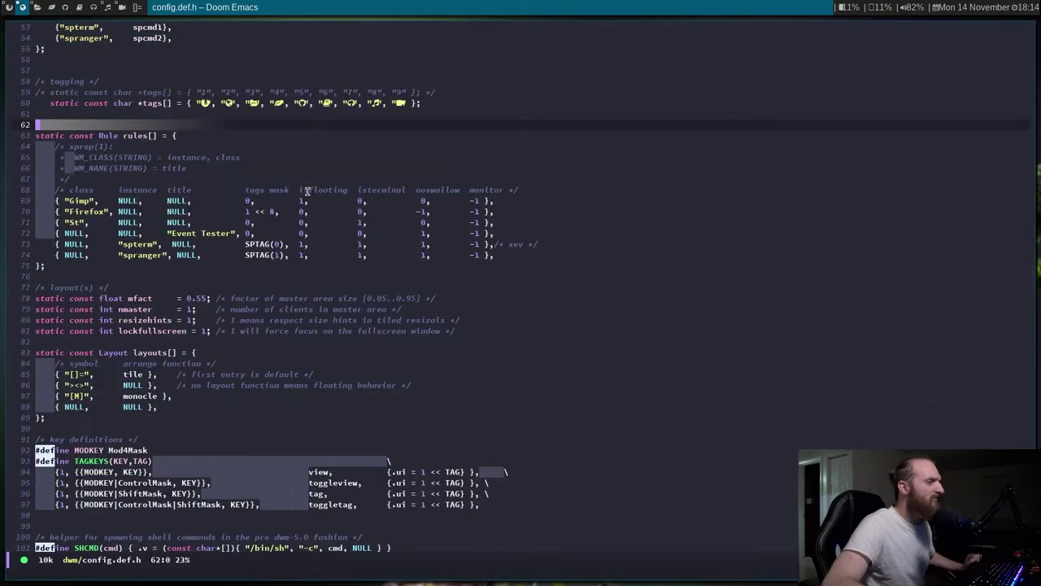
key(j)
key(j)
key(j)
key($)
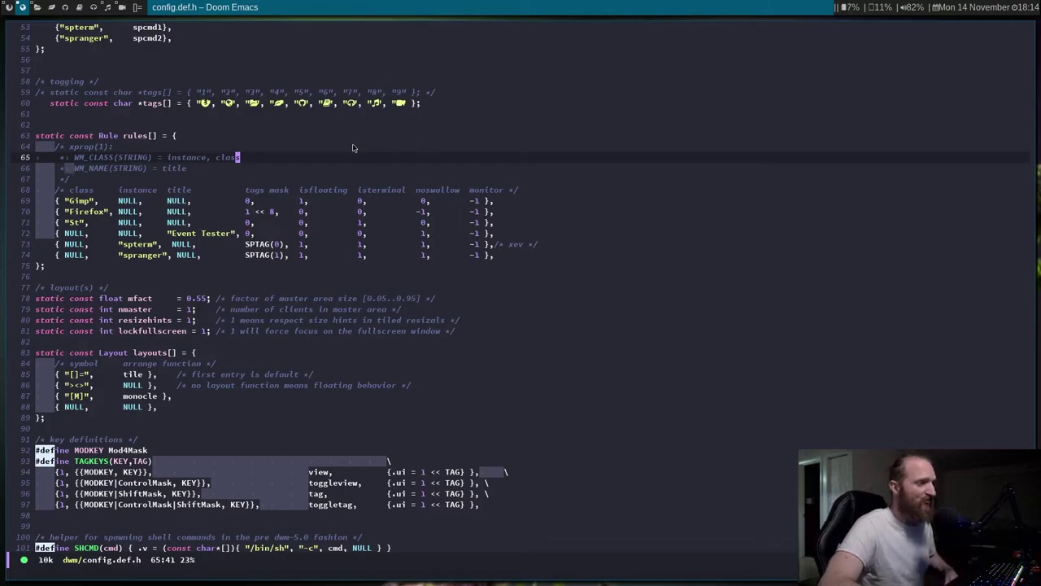
- Look over the window rules table and its columns, referring back to the tags array above it
scroll(353, 147, down, 1)
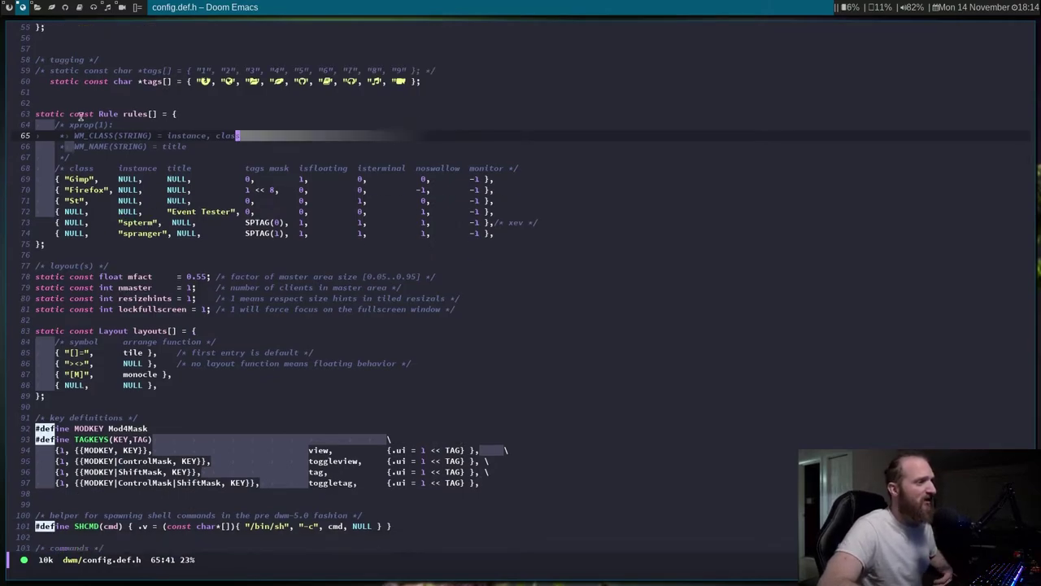
scroll(259, 229, up, 3)
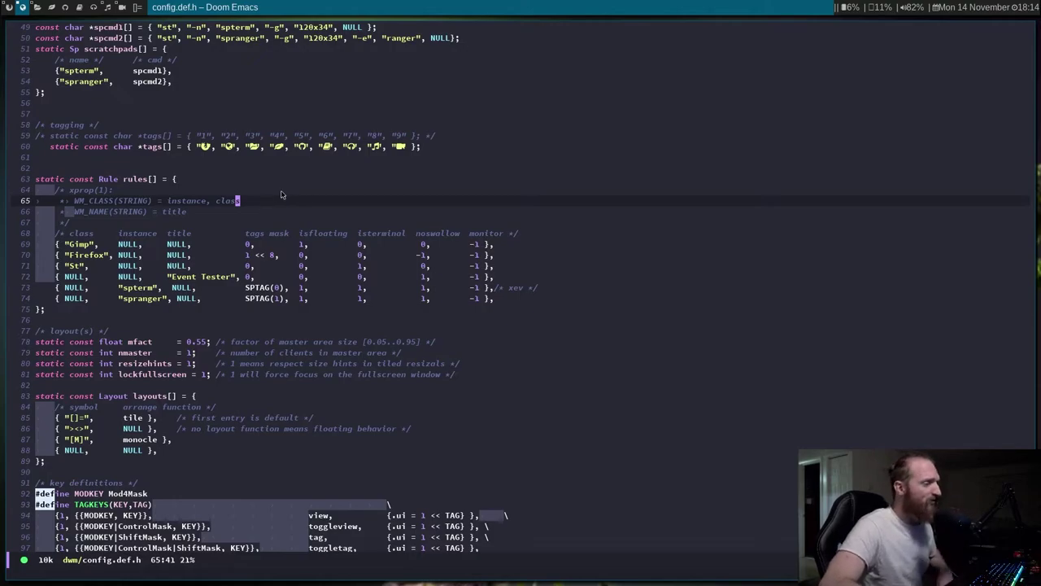
scroll(280, 195, down, 3)
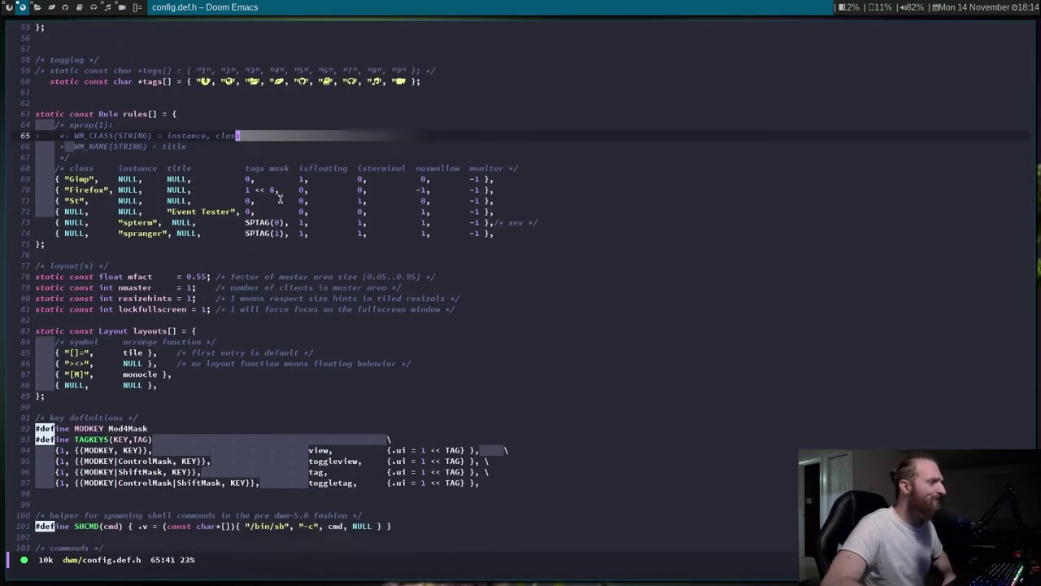
scroll(281, 199, down, 1)
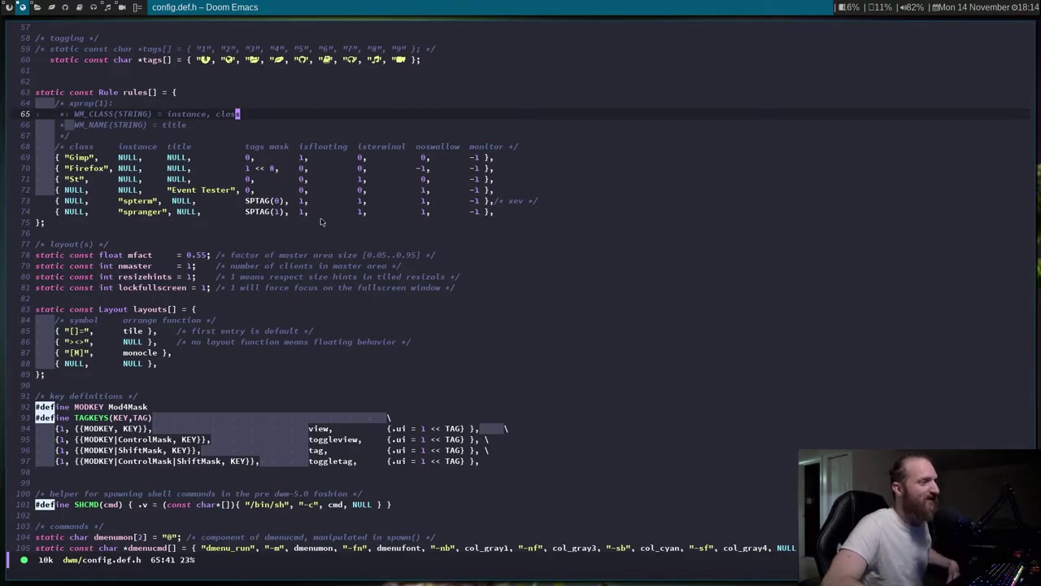
scroll(384, 208, down, 1)
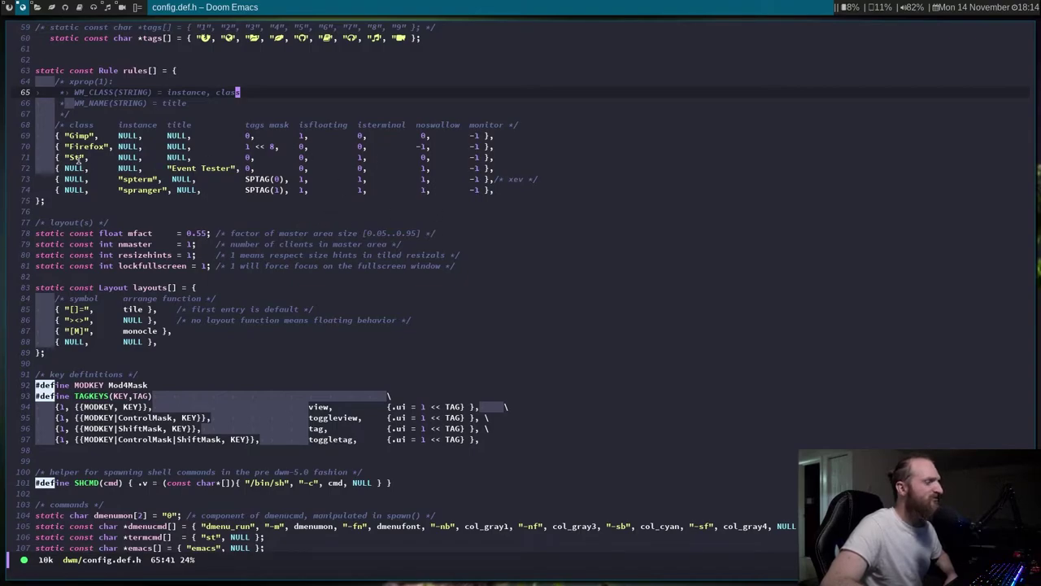
- Point out the St rule on line 71 and its isterminal value
click(70, 158)
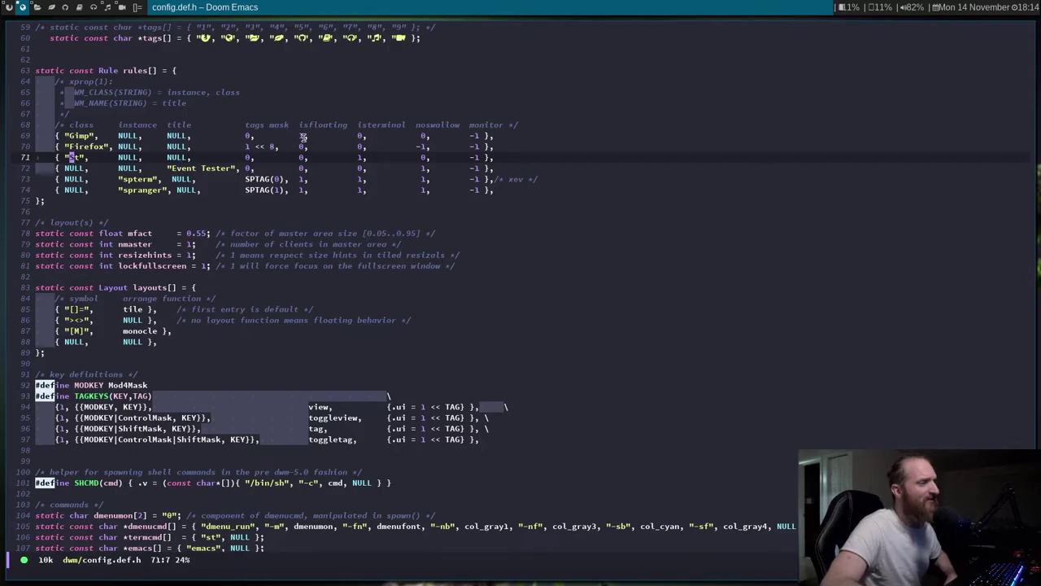
click(398, 158)
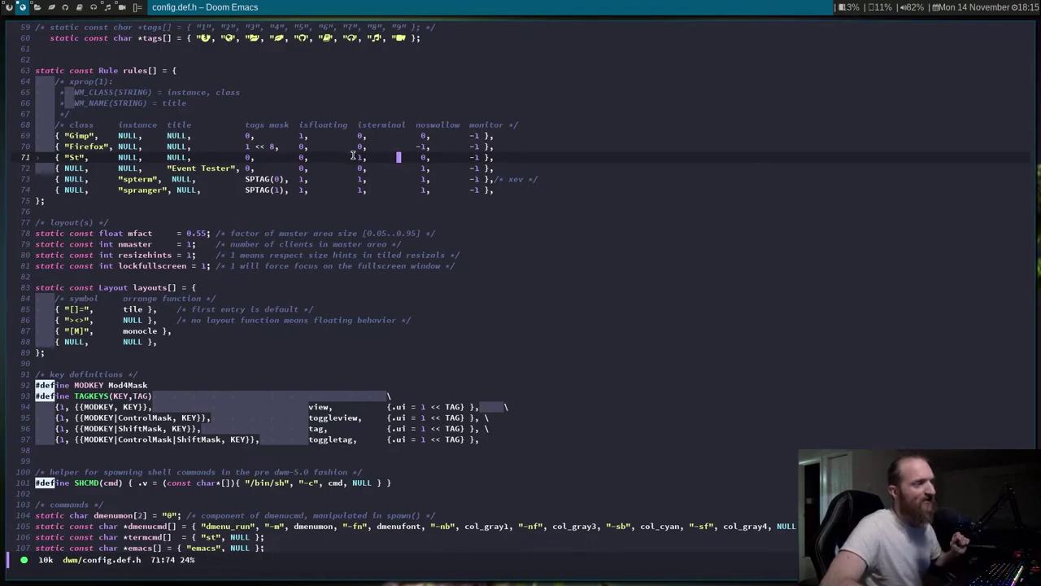
click(378, 158)
key(h)
key(h)
key(h)
key(h)
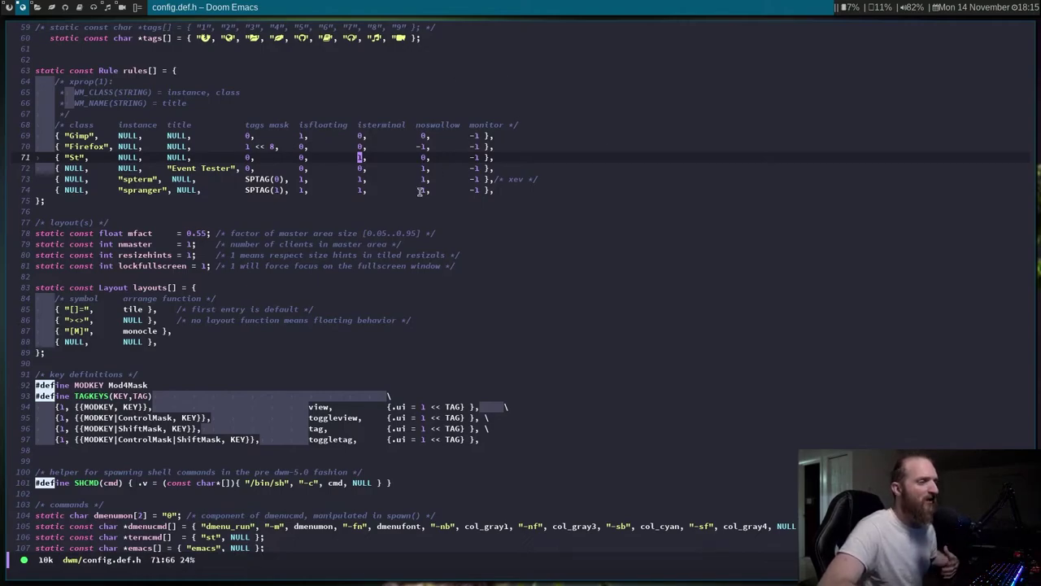
- Point out the noswallow column and the St rule's value in it, and return to the isterminal column heading
click(446, 125)
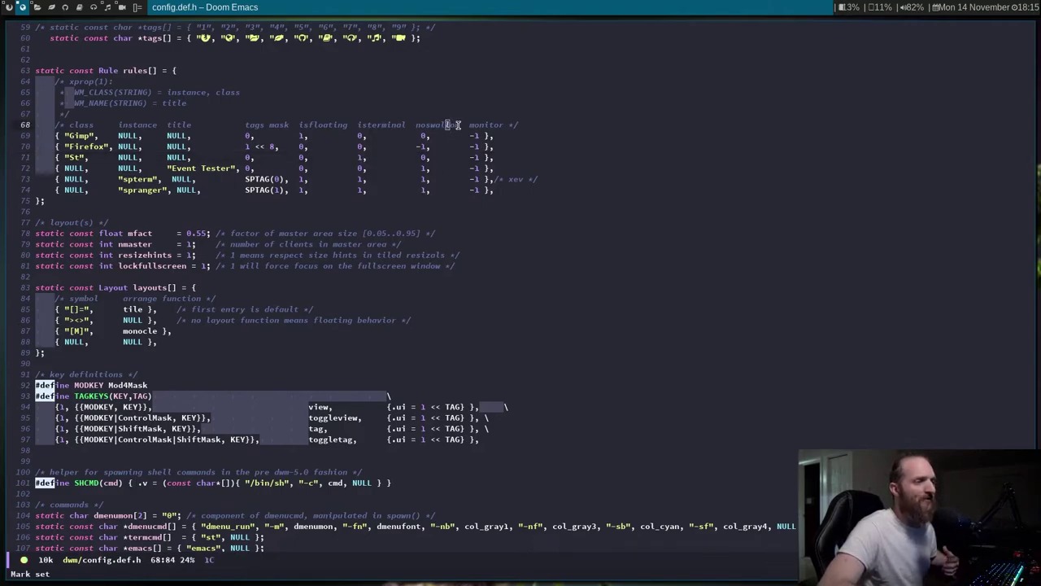
key(Escape)
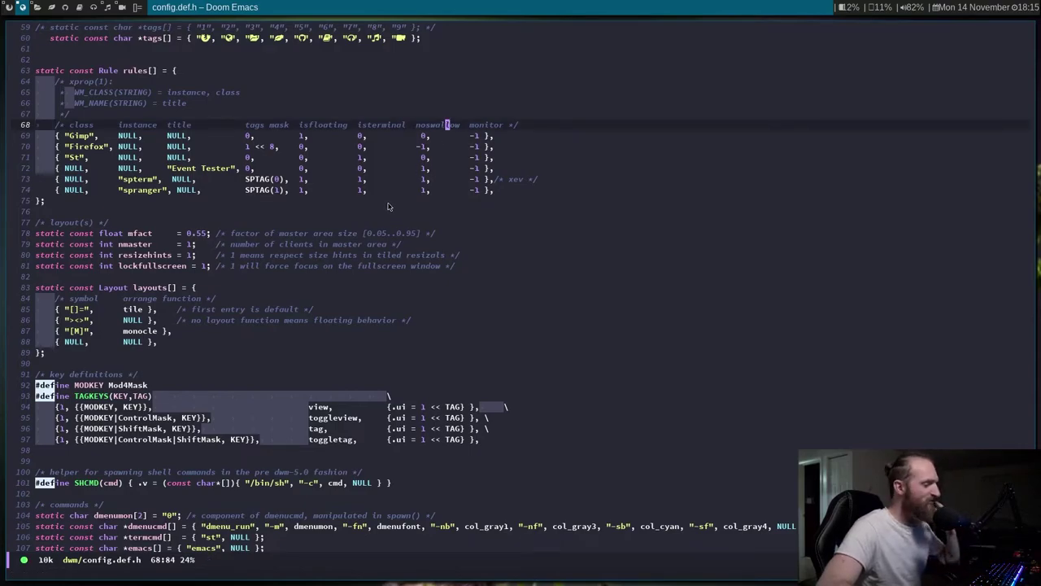
click(423, 156)
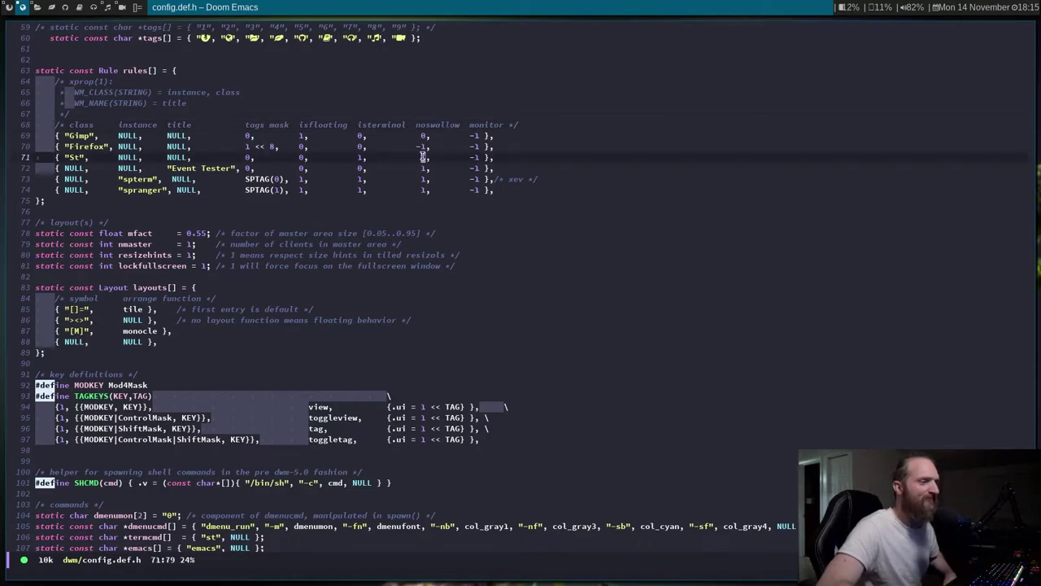
click(383, 123)
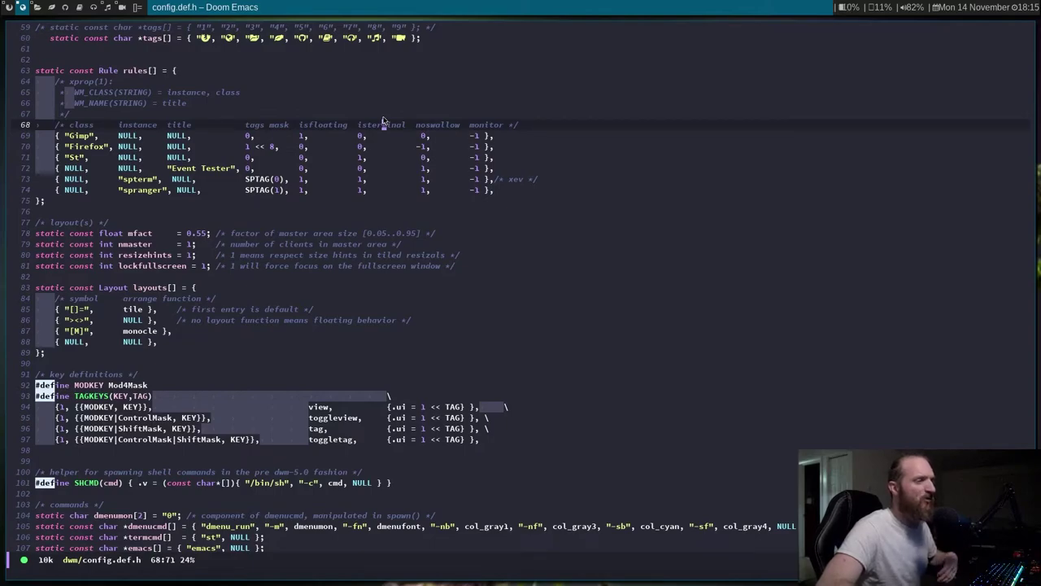
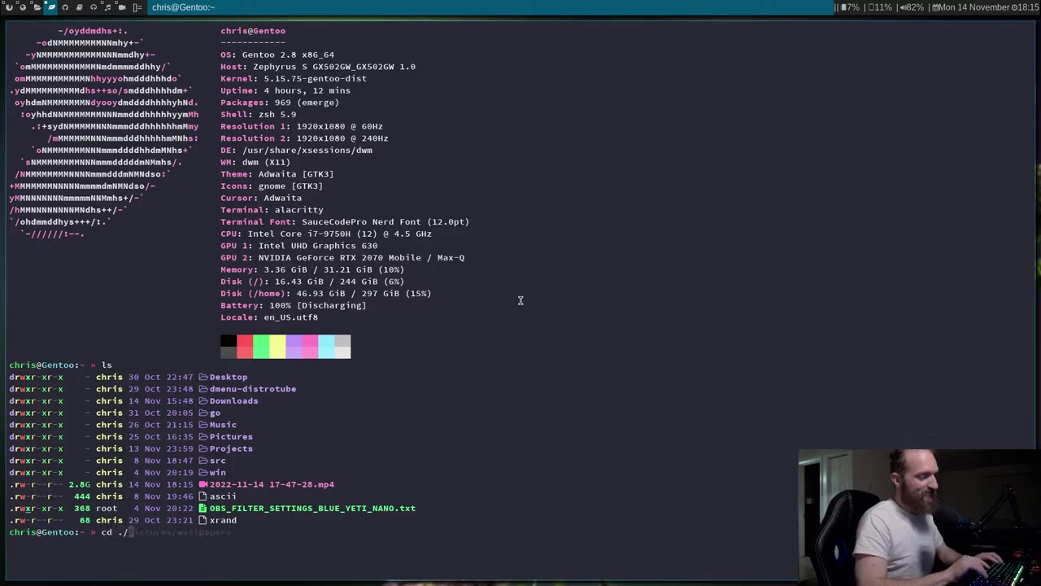
- In the terminal, change to the ./Pictures/wallpapers directory and open ./0302.jpg with sxiv
text(Pictures/wallpapers)
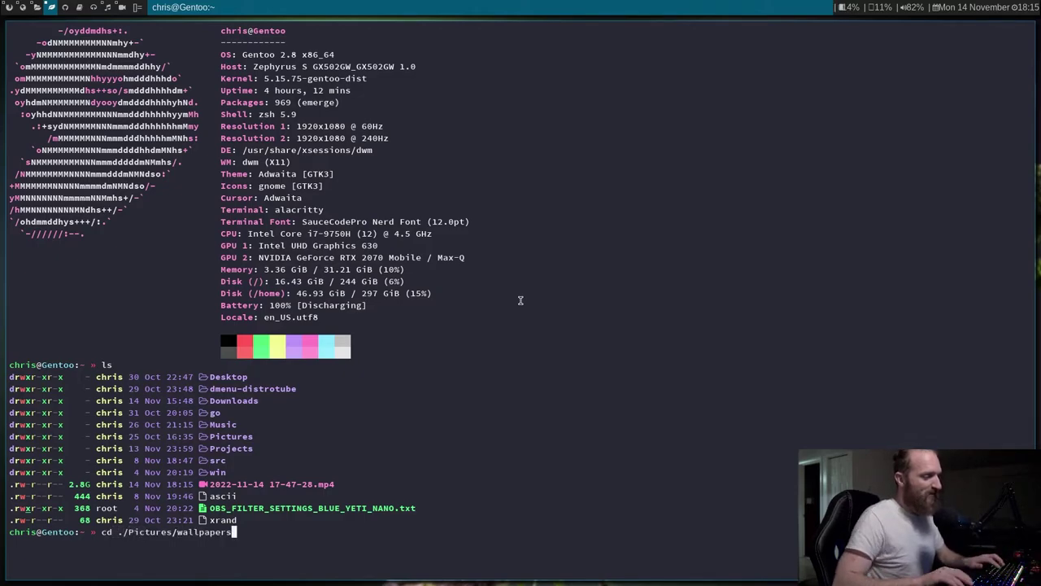
key(Return)
text(xbv)
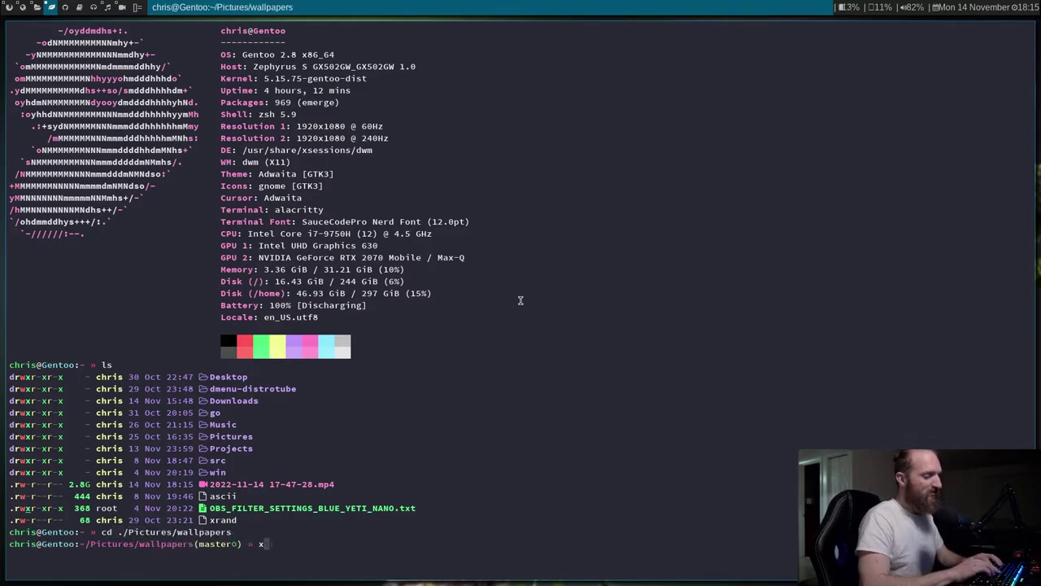
key(BackSpace)
key(BackSpace)
key(BackSpace)
text(sxiv ./0302.jpg)
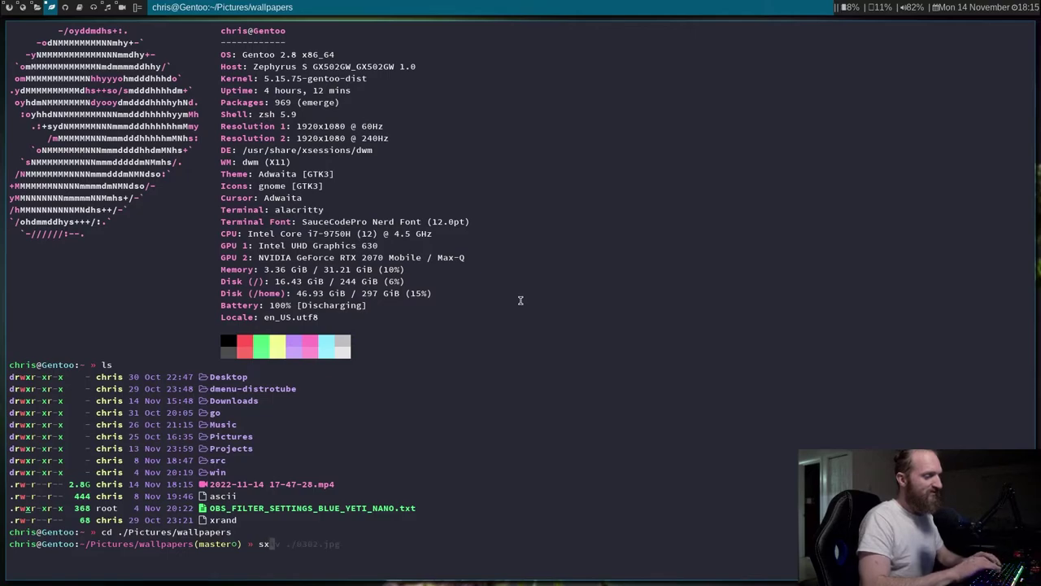
key(Return)
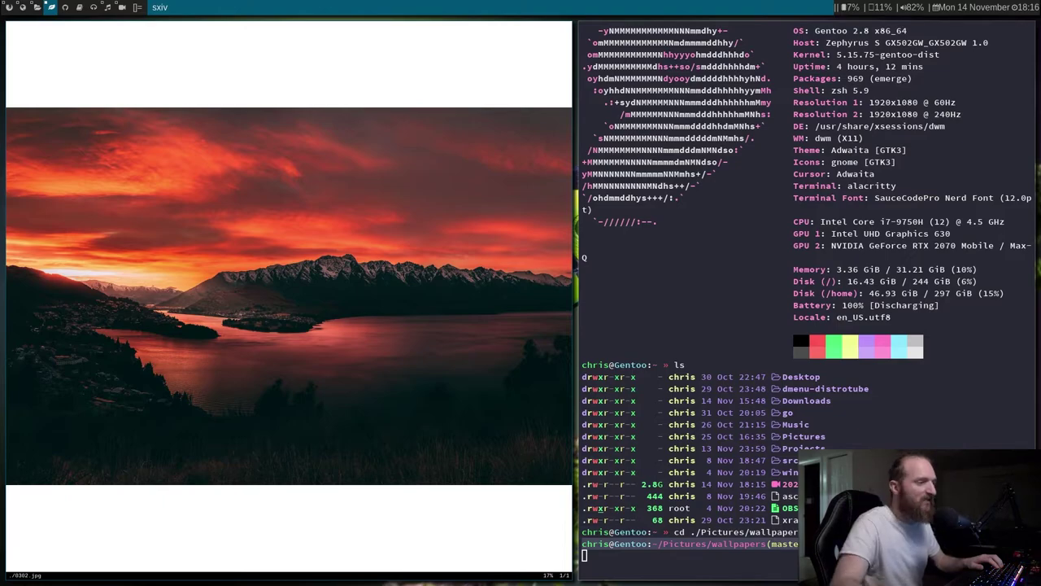
scroll(734, 234, up, 1)
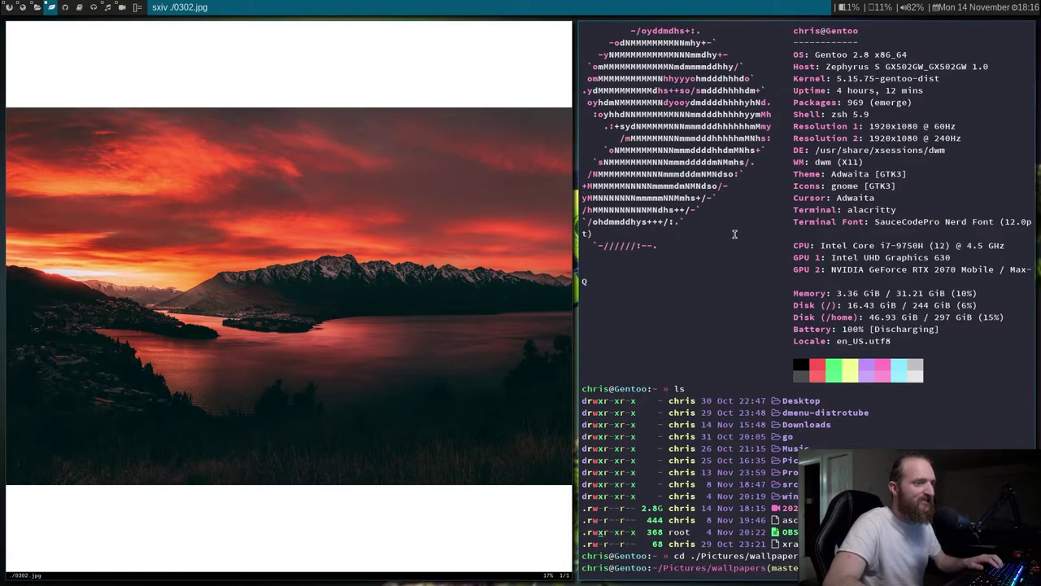
- Quit the sxiv image viewer and exit the alacritty terminal
scroll(756, 214, down, 1)
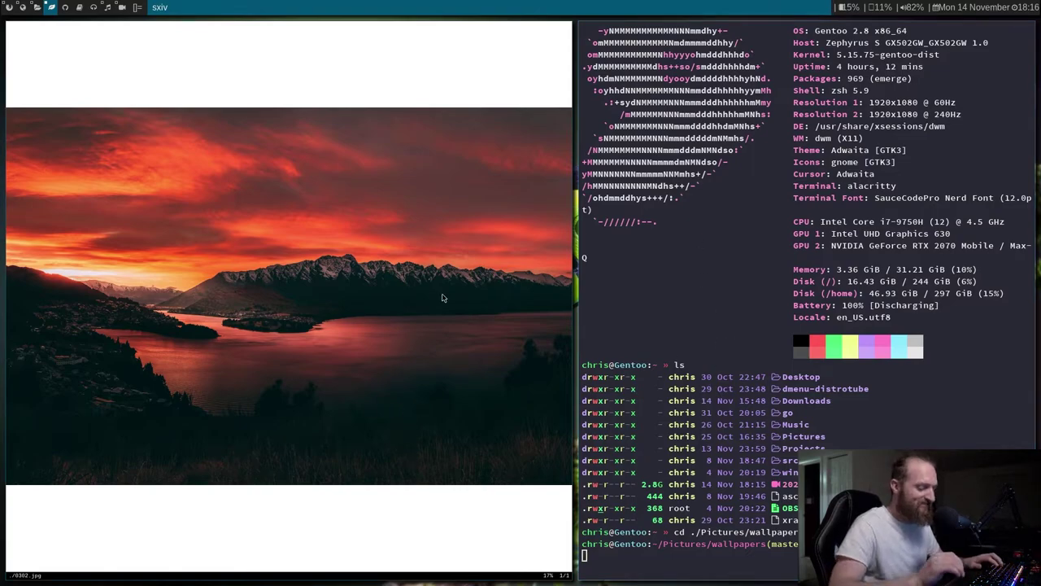
text(qexit)
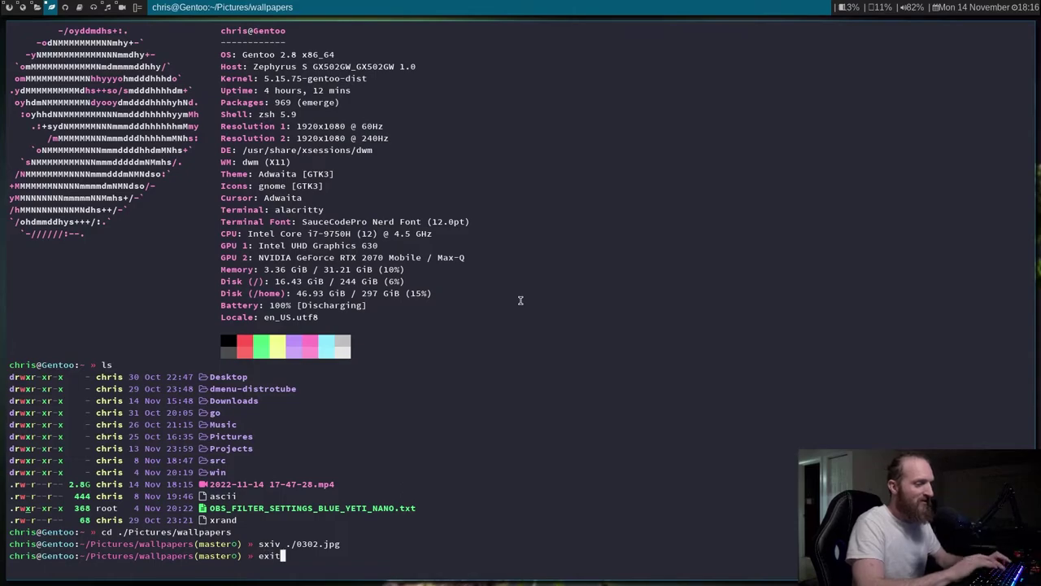
key(Return)
- Open an st terminal, list the home directory and change to ./Pictures/wallpapers
key(super+Return)
text(ls)
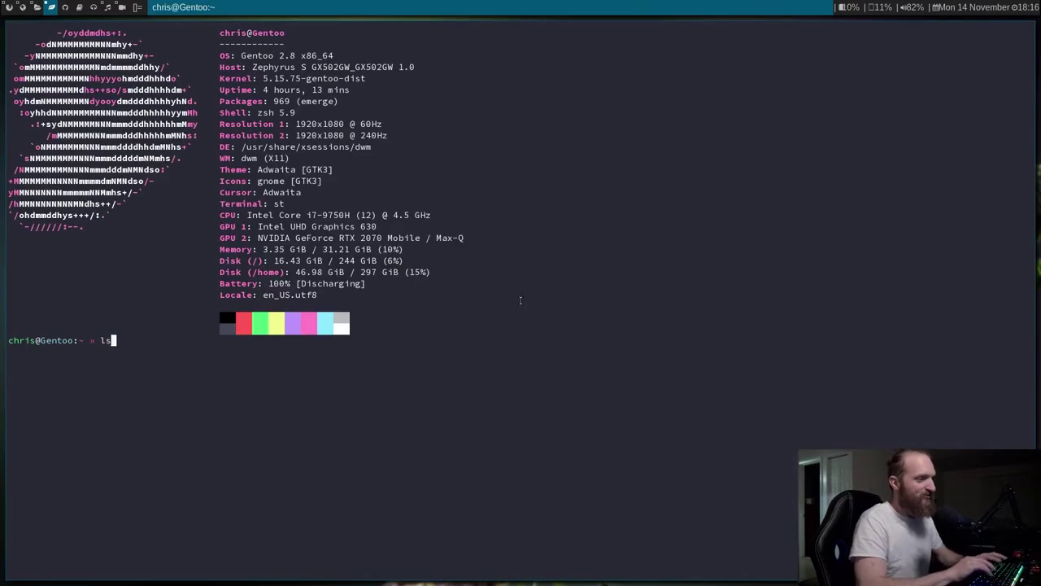
key(Return)
text(cd ./src/)
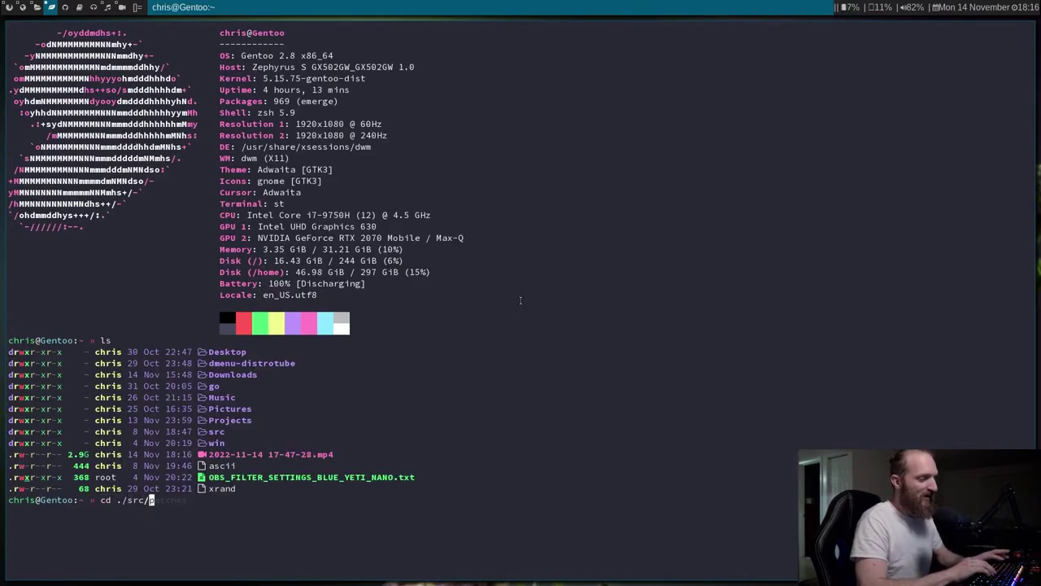
key(BackSpace)
key(BackSpace)
key(BackSpace)
key(BackSpace)
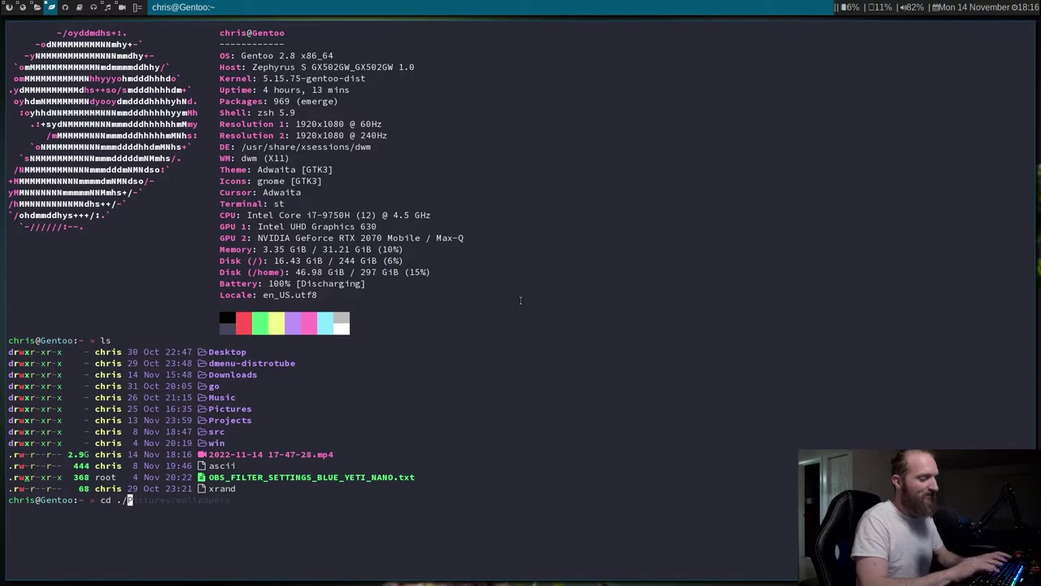
key(Right)
key(Return)
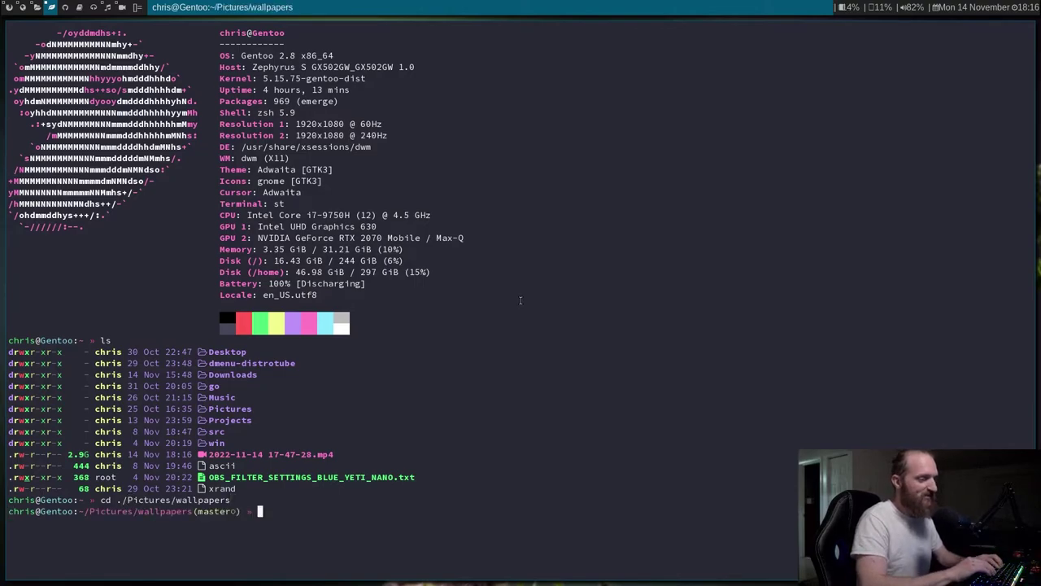
- Open ./0302.jpg with sxiv from the st terminal to demonstrate window swallowing, and quit the viewer
text(s)
key(Right)
key(Return)
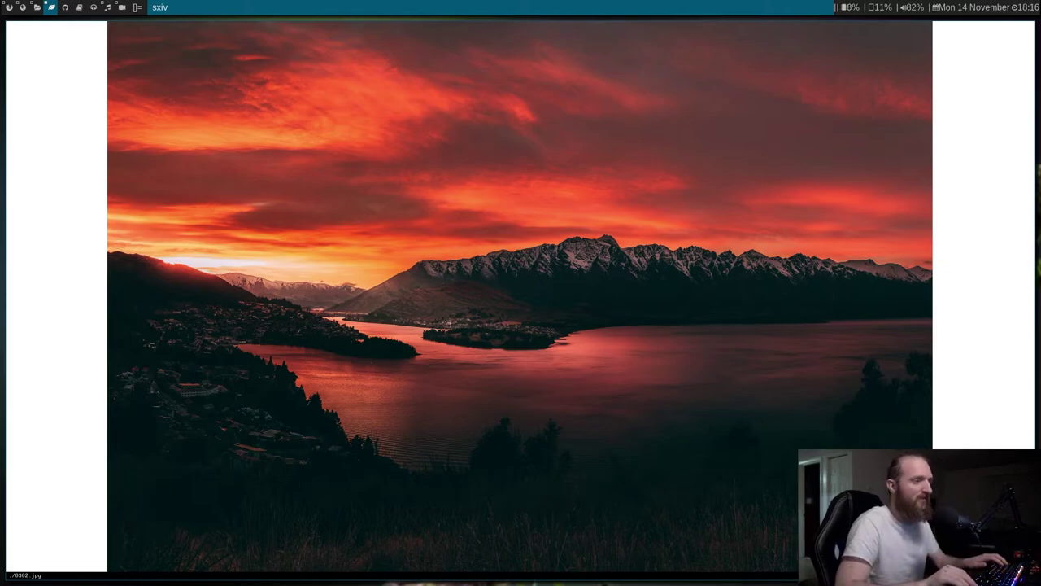
text(q)
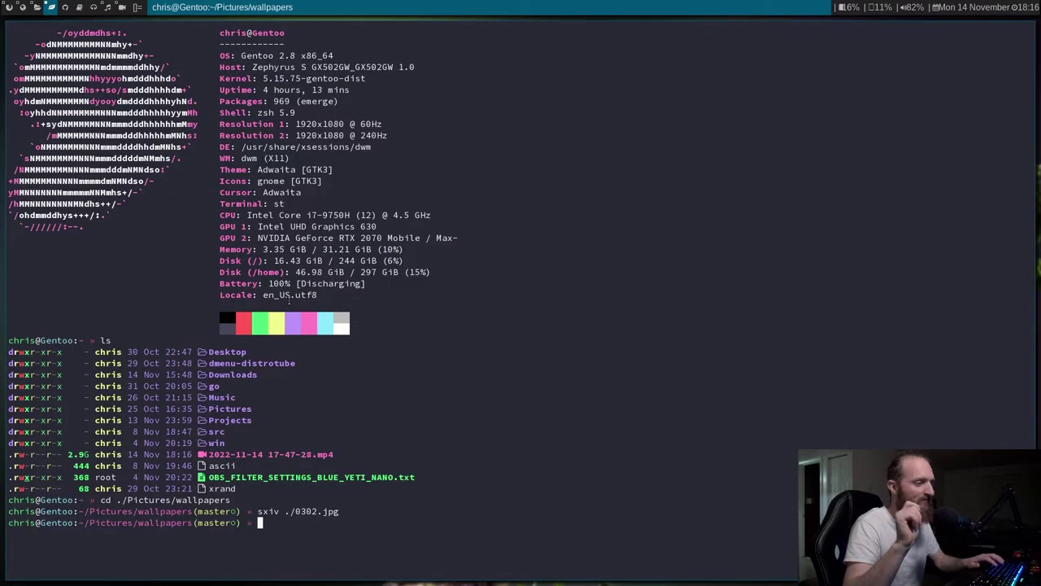
- Clear the st terminal and exit it
text(clear)
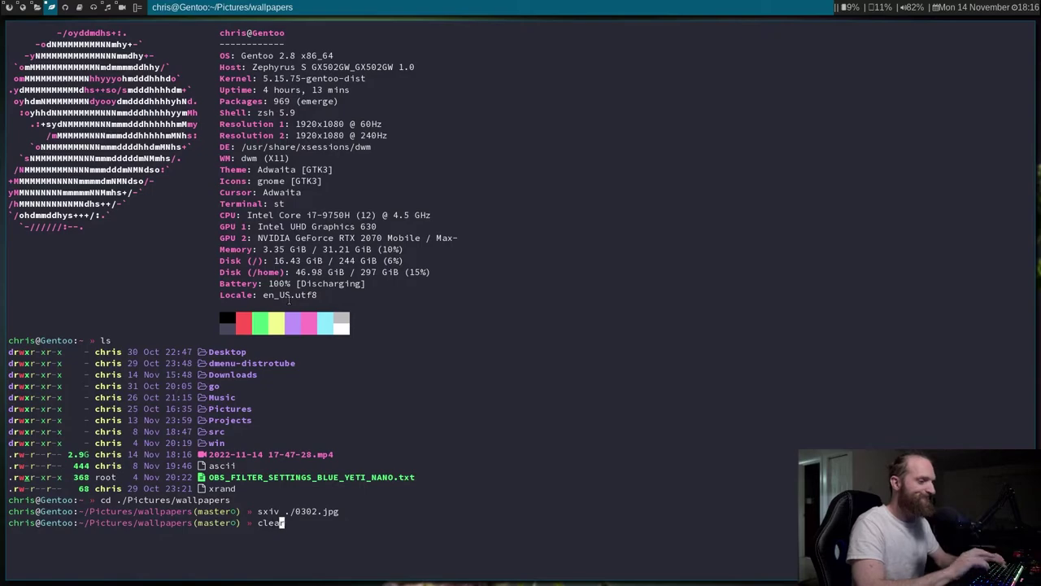
key(Return)
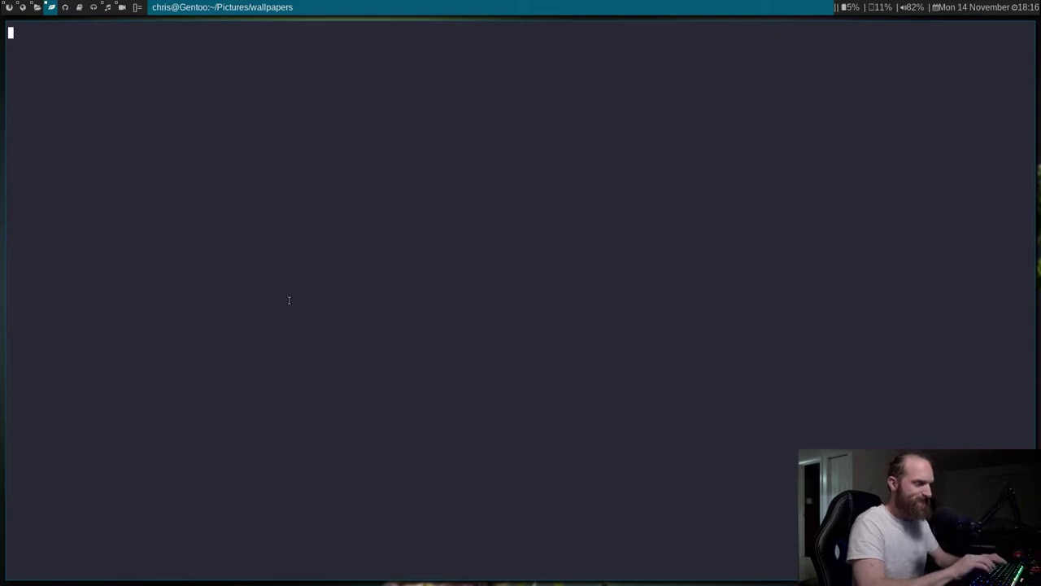
text(exit)
key(Return)
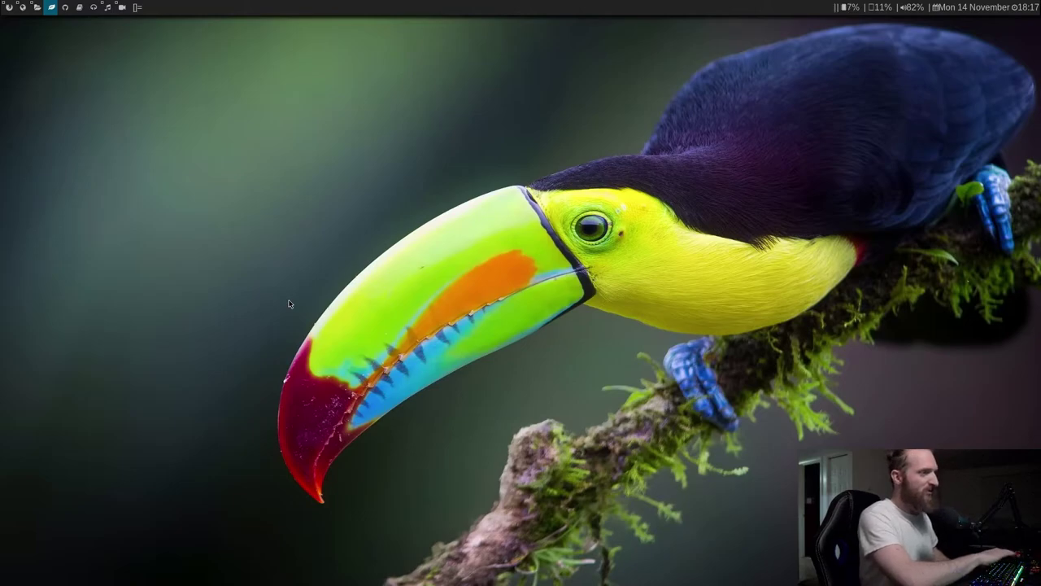
- Return to config.def.h in Doom Emacs and point out the mfact setting on line 78 in the layout section
key(super+1)
key(super+2)
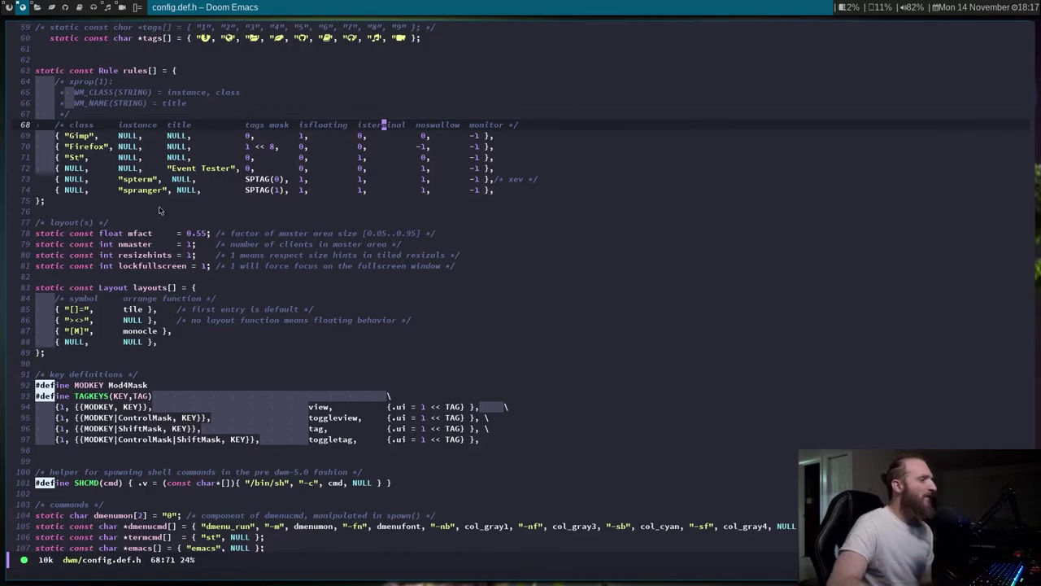
scroll(162, 212, down, 2)
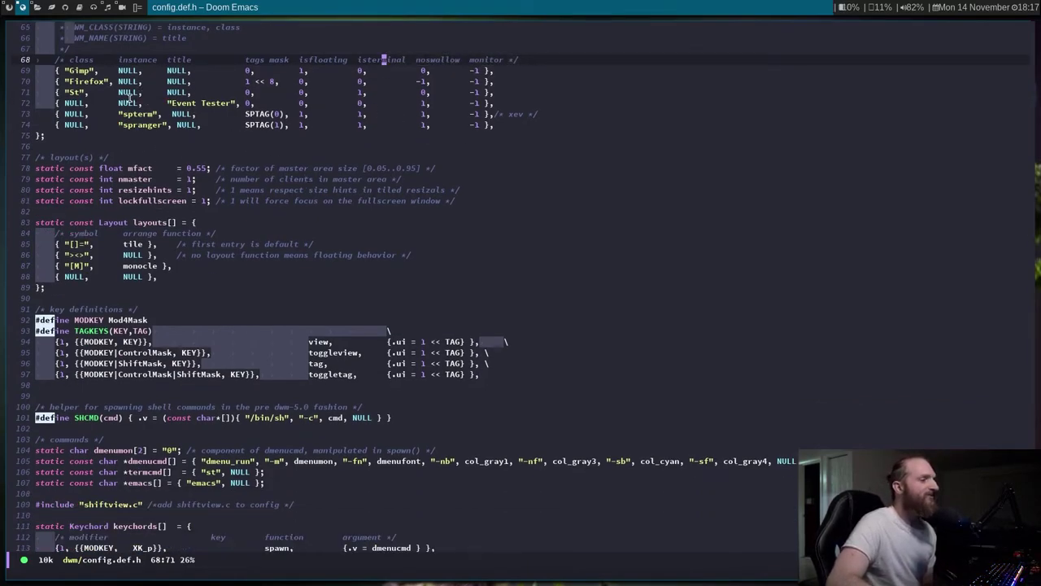
scroll(549, 166, down, 1)
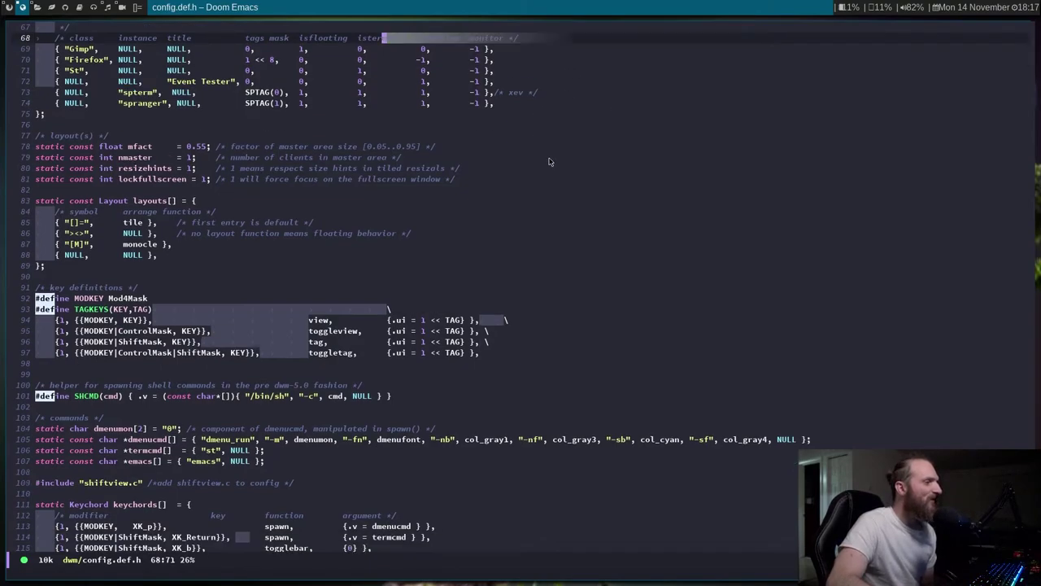
scroll(545, 159, down, 2)
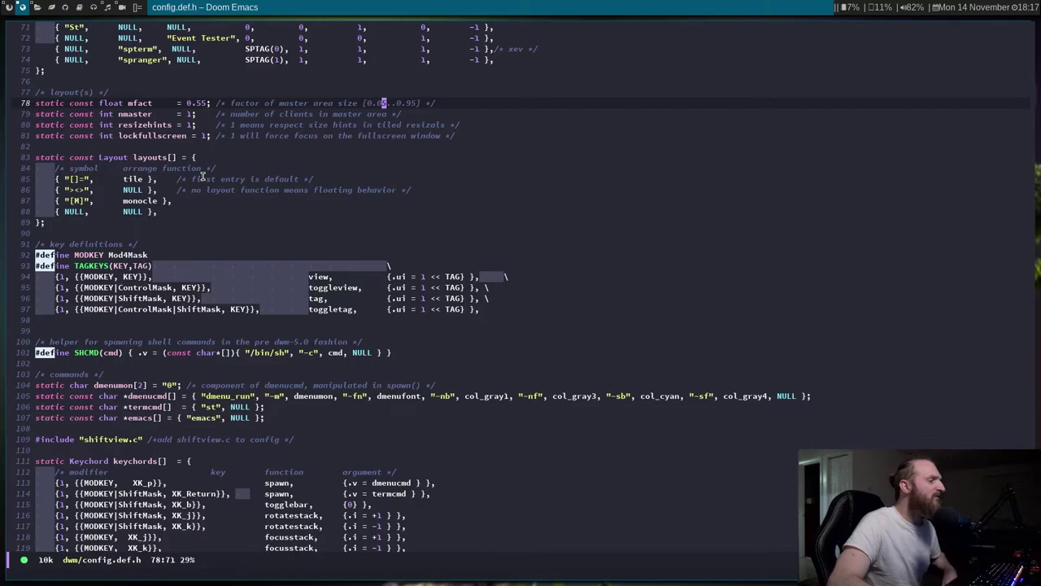
click(160, 146)
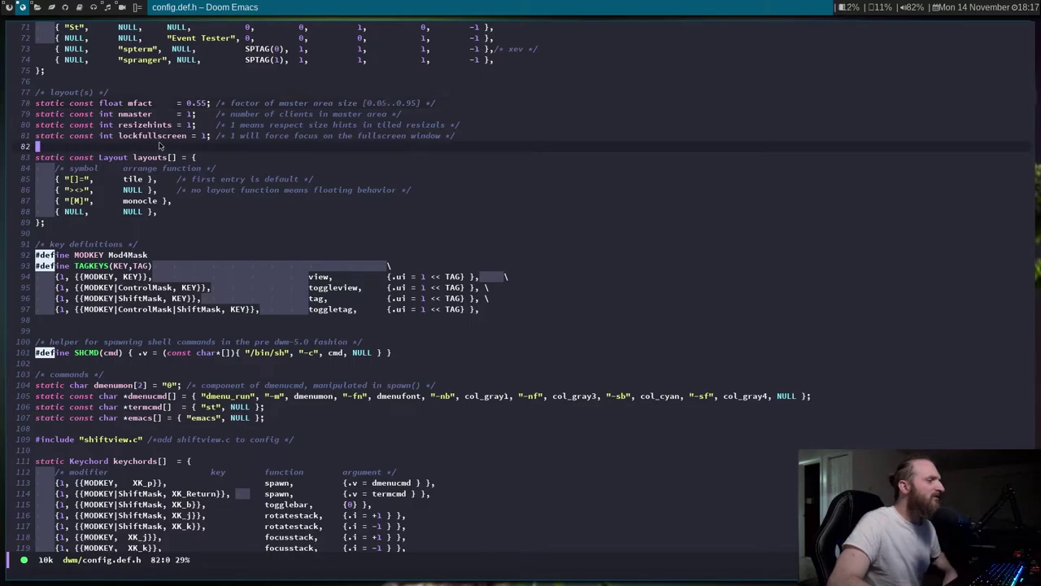
click(168, 112)
click(166, 104)
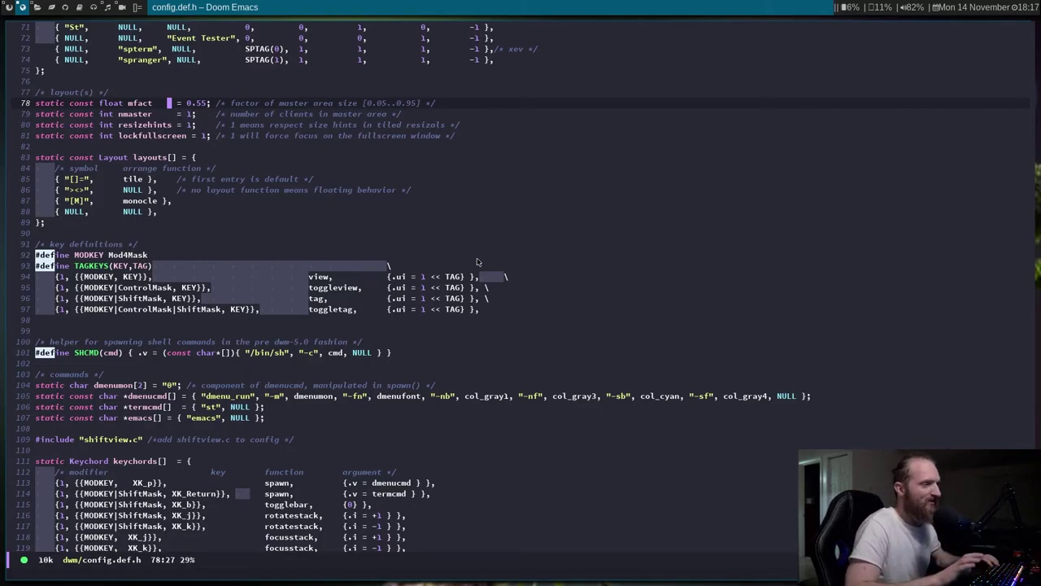
- Open an st terminal beside the config file to demonstrate the master area size, and exit it
key(super+shift+Return)
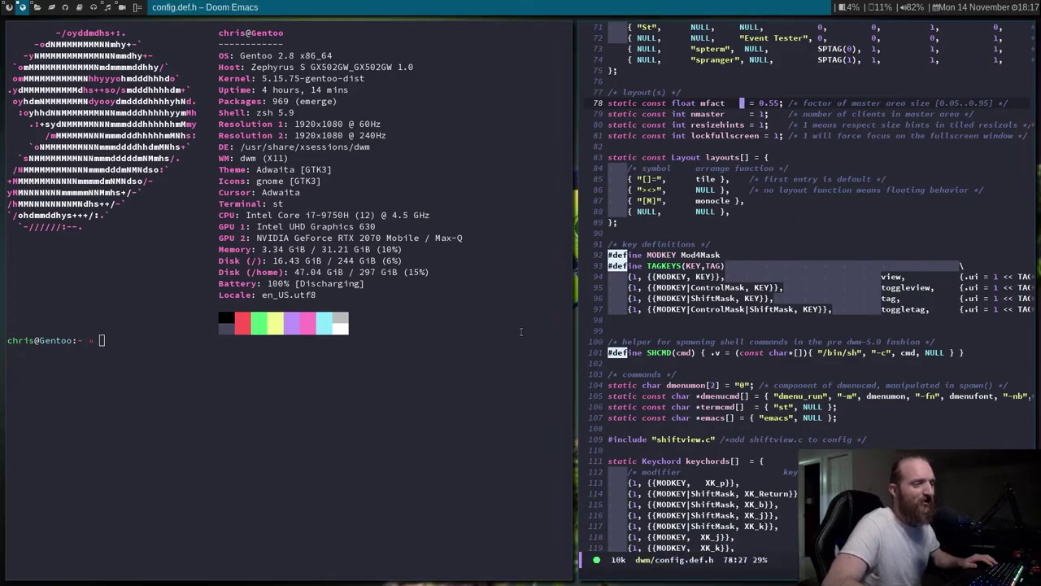
triple_click(229, 386)
text(ex)
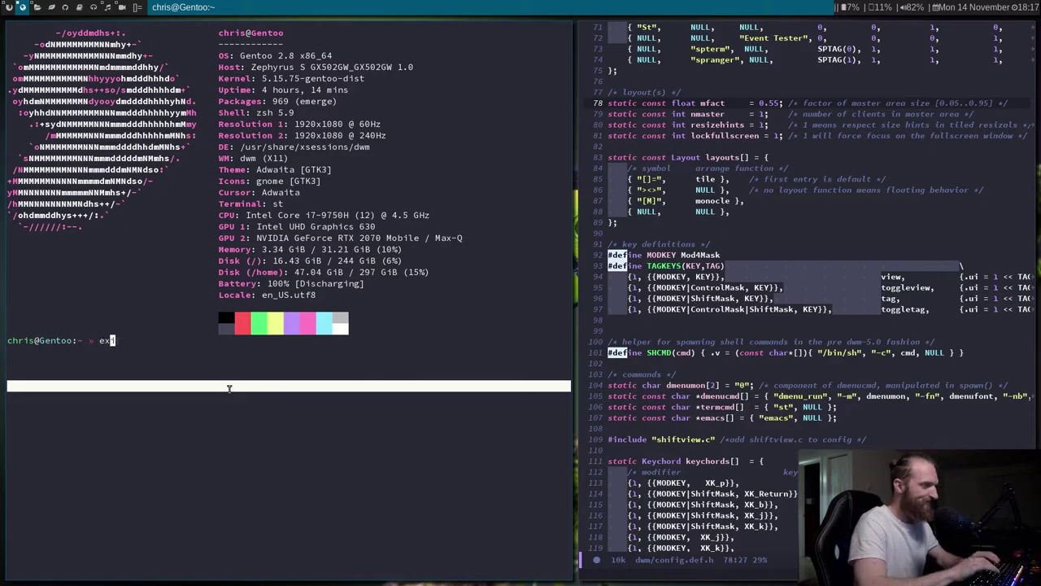
text(it)
key(Return)
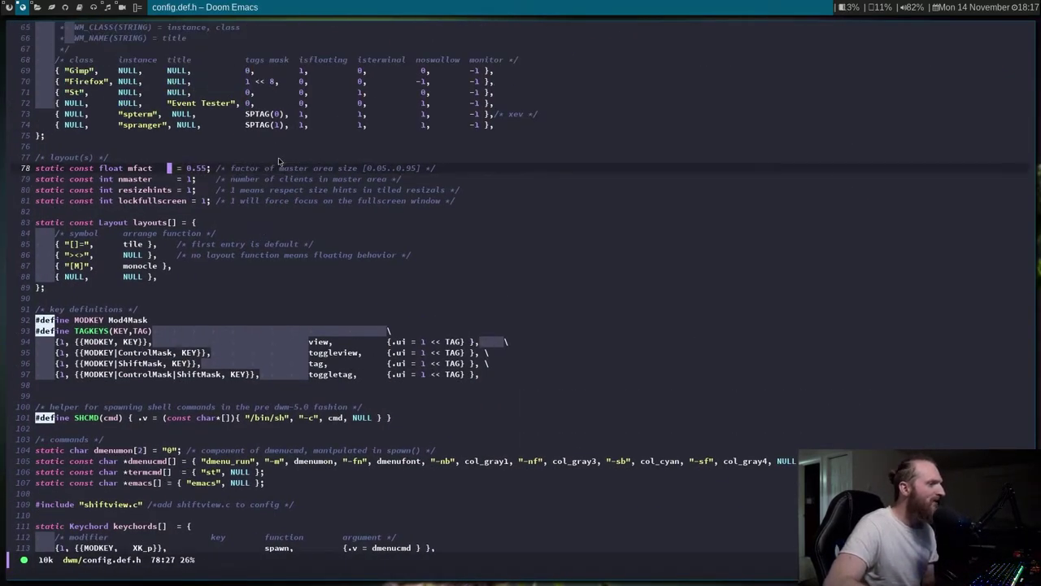
- Point out the nmaster setting on line 79 and look over the layouts array below it
click(141, 178)
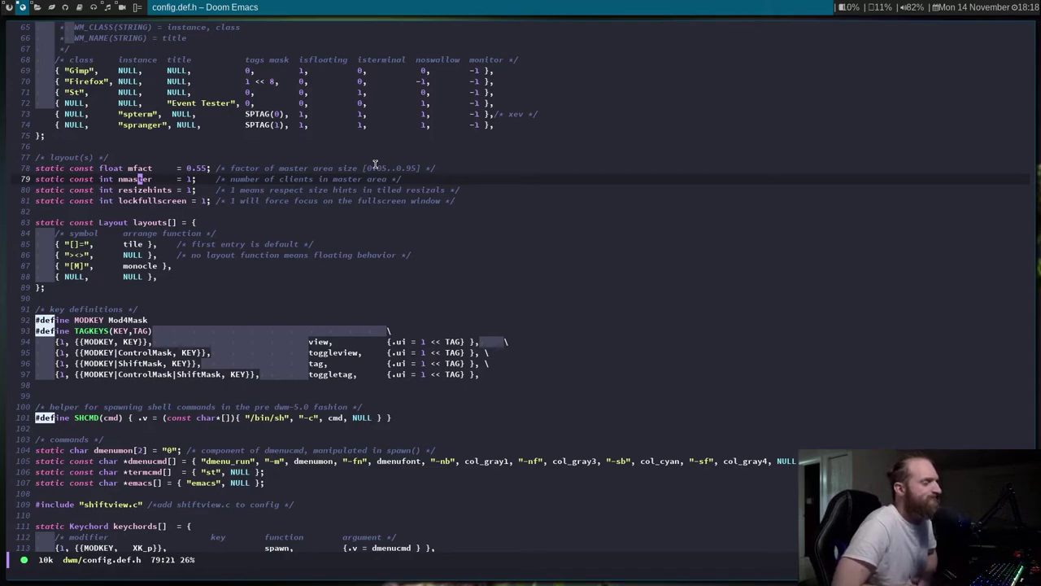
scroll(376, 165, down, 3)
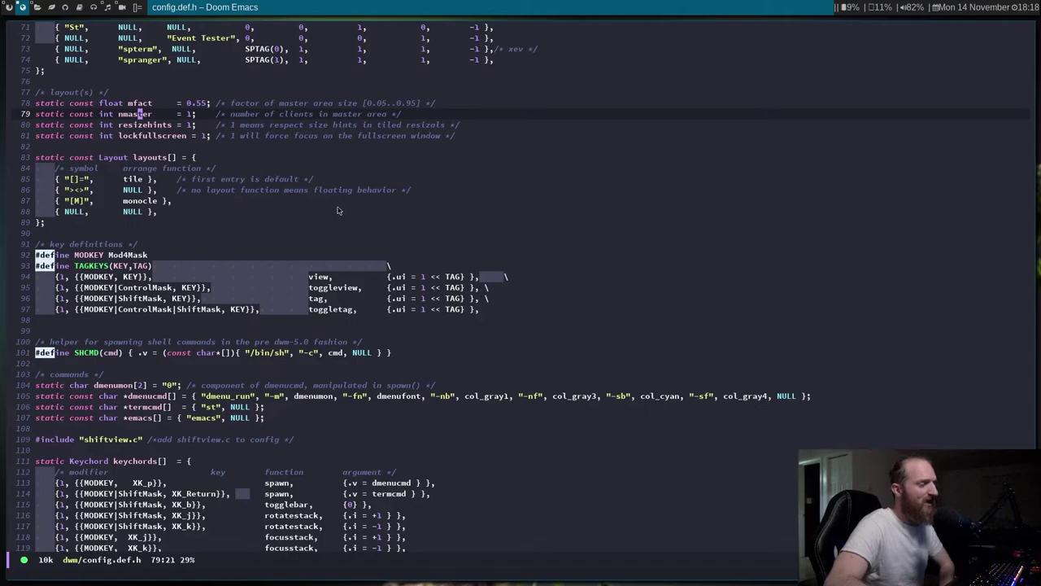
scroll(318, 238, down, 3)
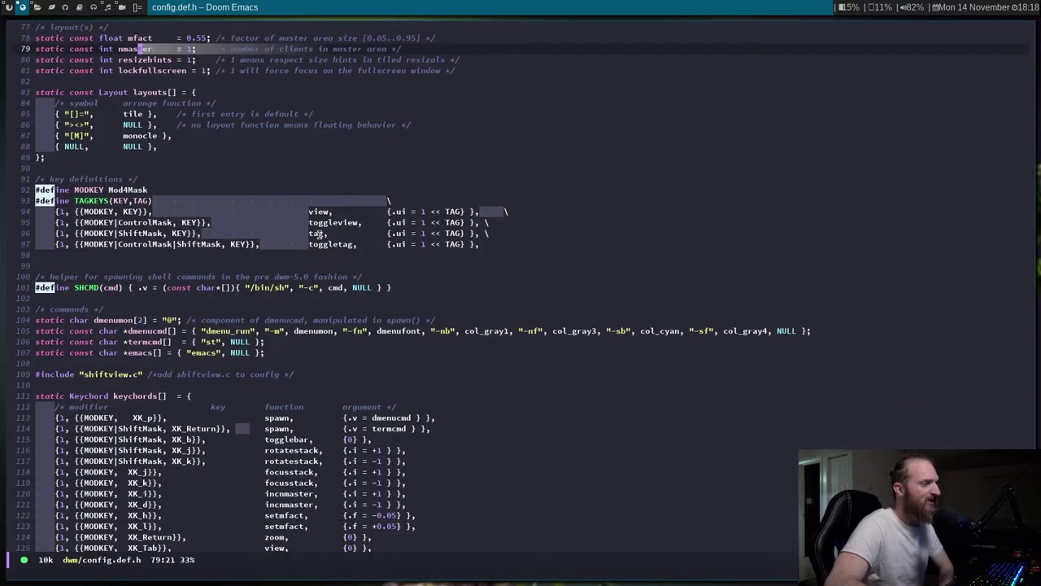
scroll(319, 238, down, 1)
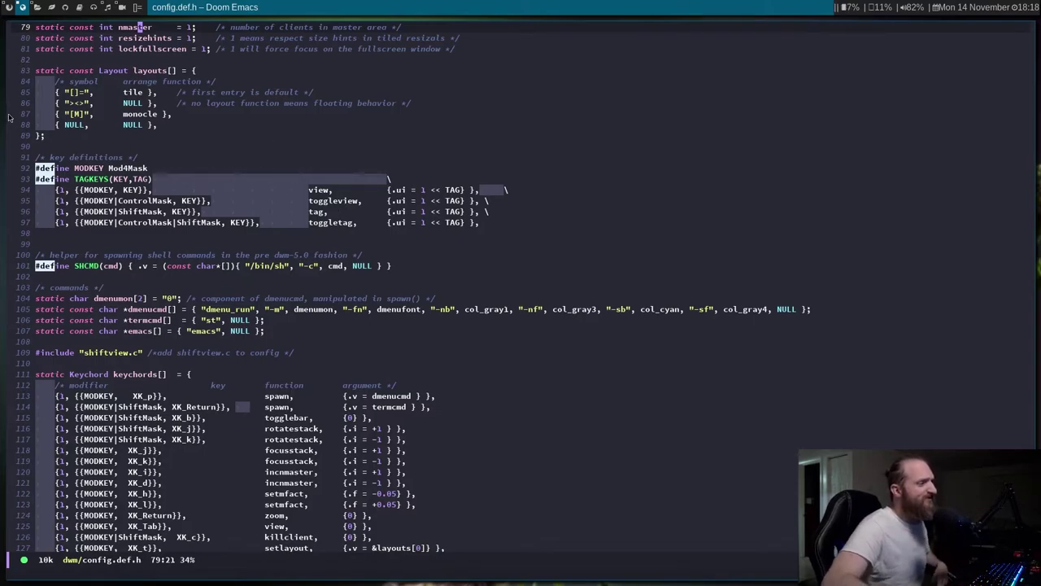
drag(10, 119, 295, 156)
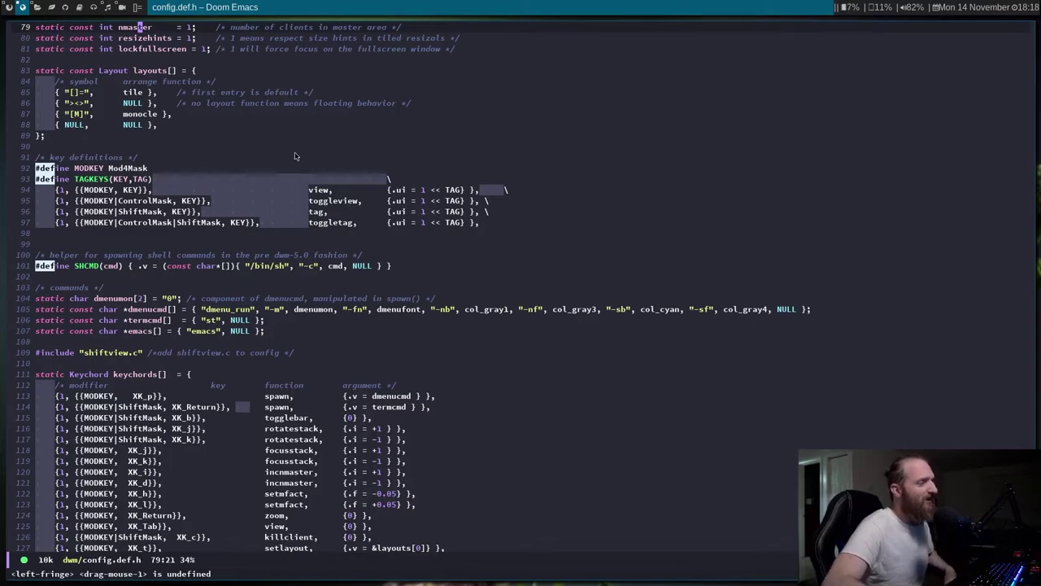
- Point out the Mod4Mask value of the MODKEY definition on line 92
click(110, 200)
key(k)
key(k)
key(k)
key(l)
key(l)
key(l)
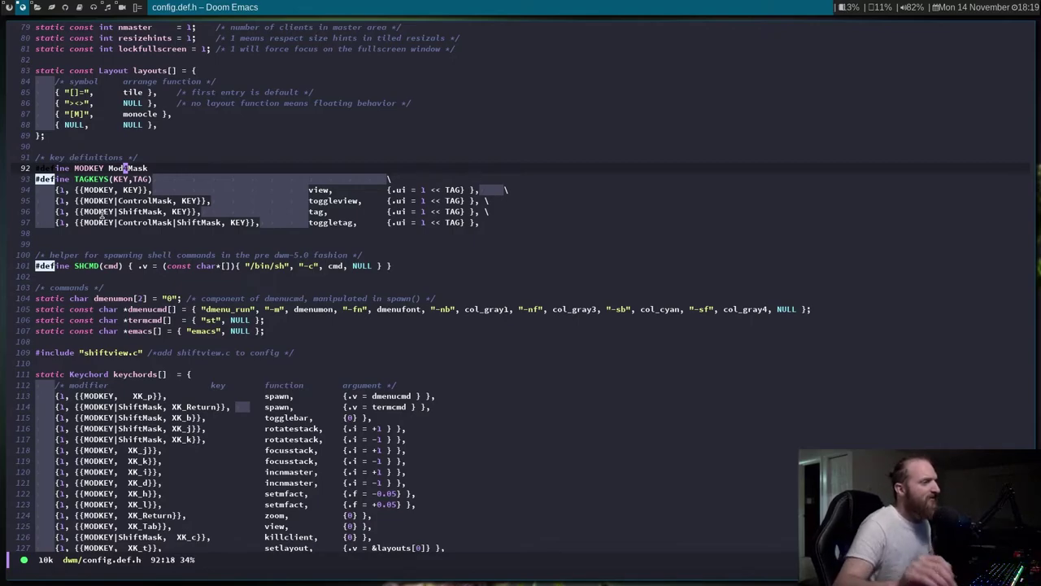
- Point out the termcmd and emacs command definitions on lines 106 and 107, including the "emacs" string and its NULL argument
scroll(170, 237, down, 7)
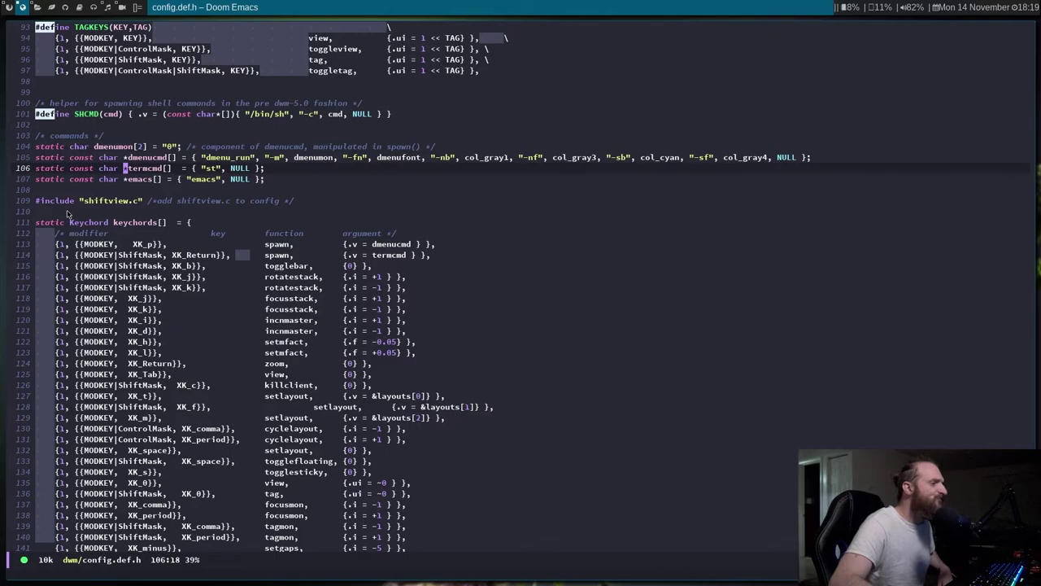
drag(210, 169, 204, 169)
click(143, 179)
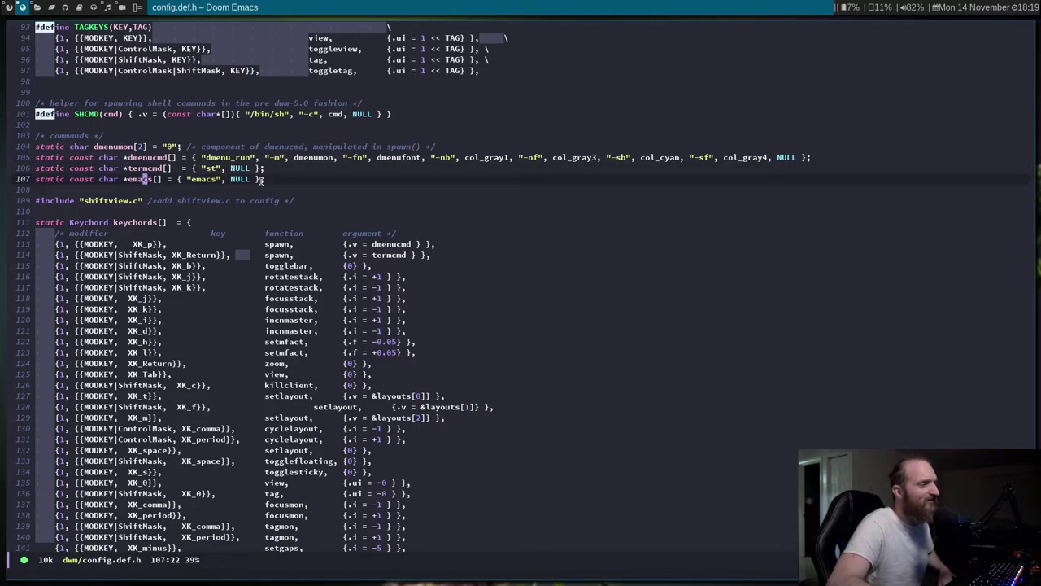
click(222, 186)
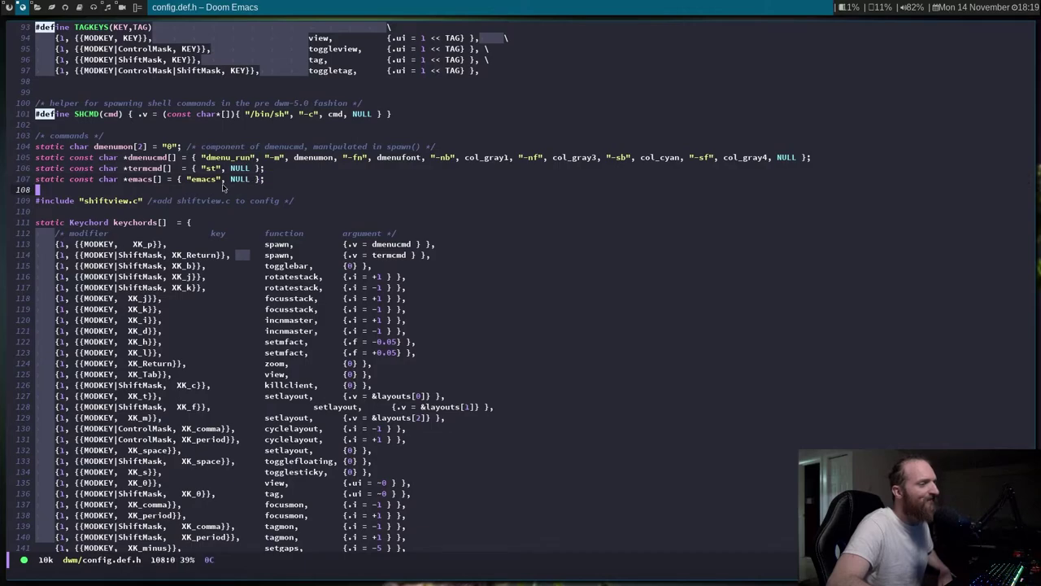
click(193, 179)
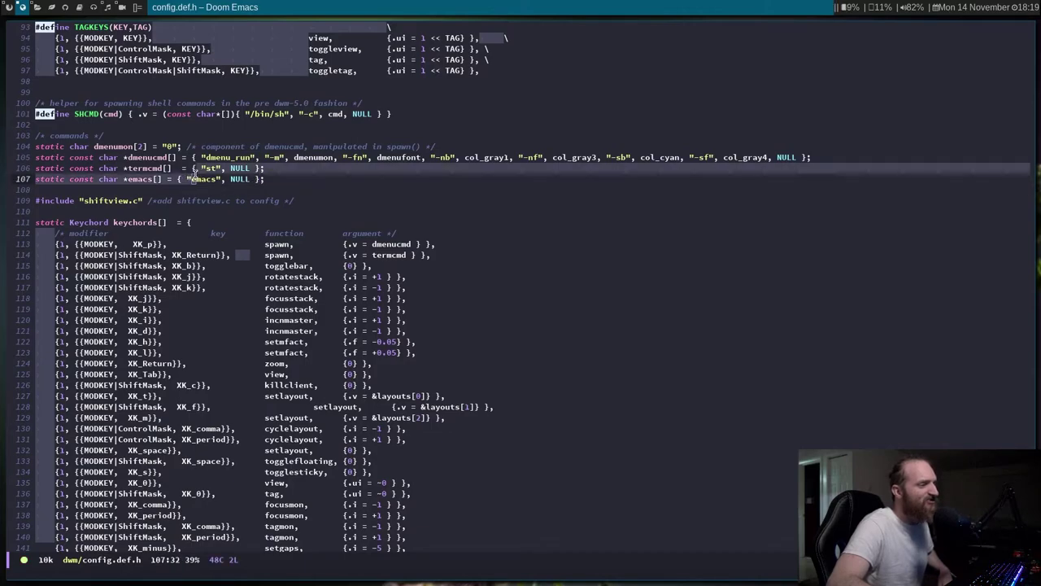
click(96, 179)
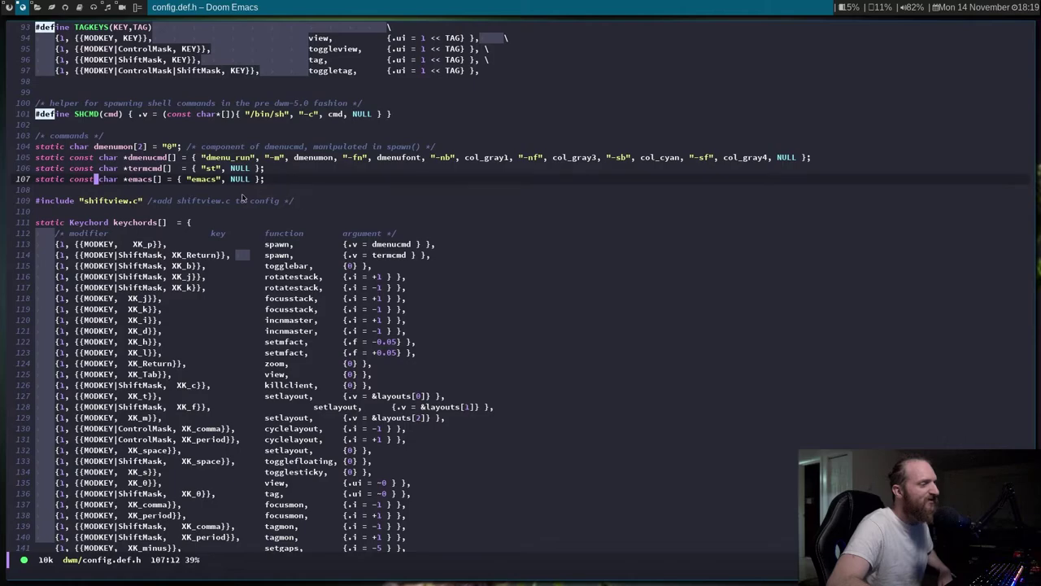
click(241, 179)
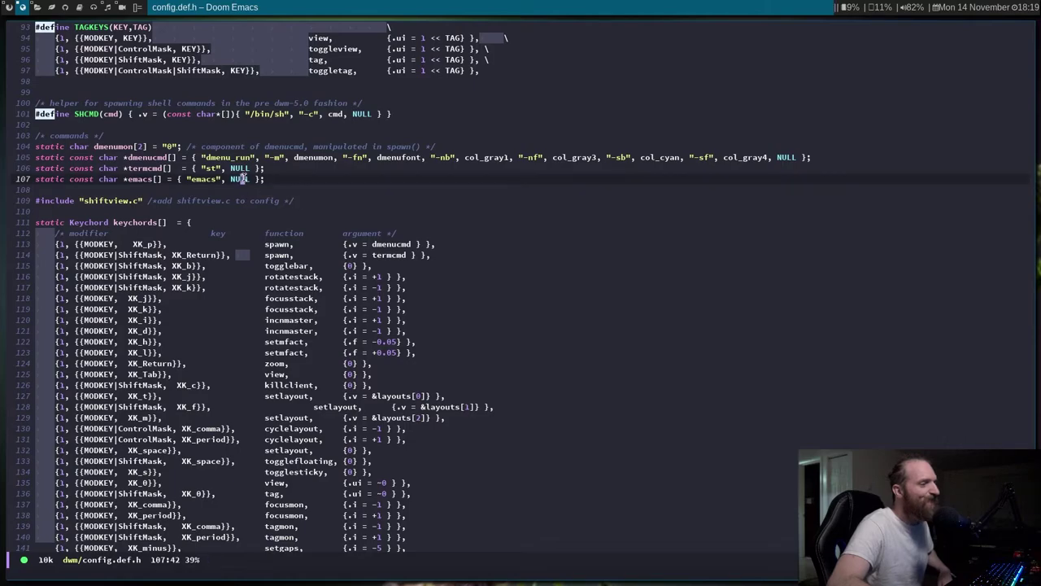
click(188, 179)
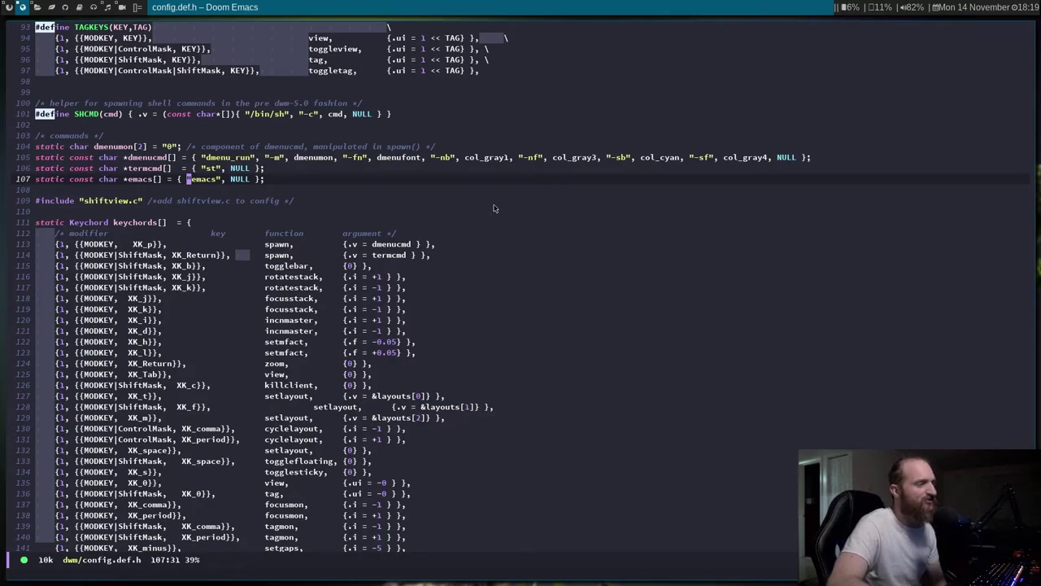
scroll(494, 208, down, 2)
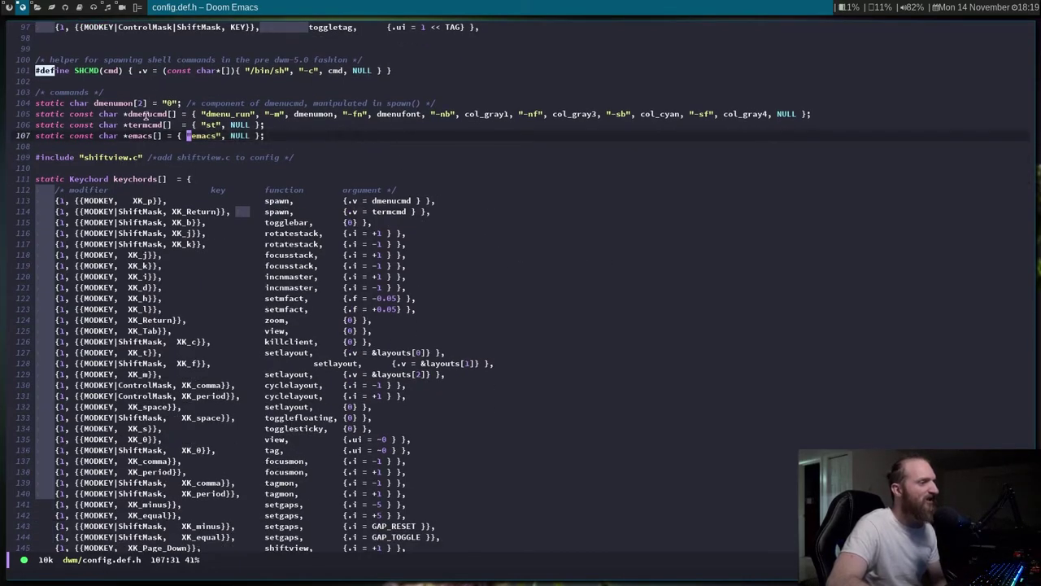
click(145, 114)
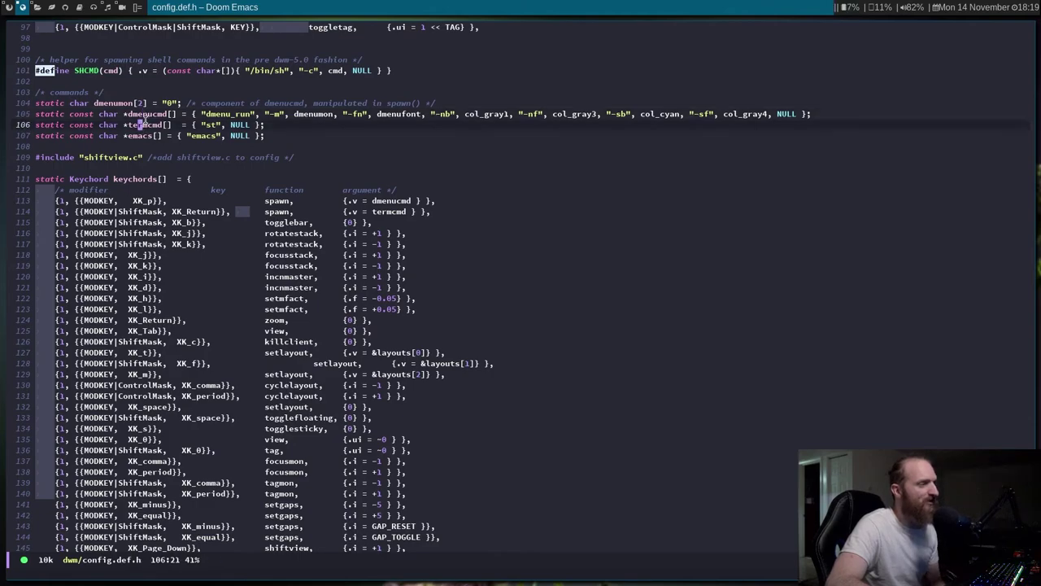
- Point out the dmenucmd definition on line 105 and the focusstack binding on line 119 in the keychords array
click(147, 114)
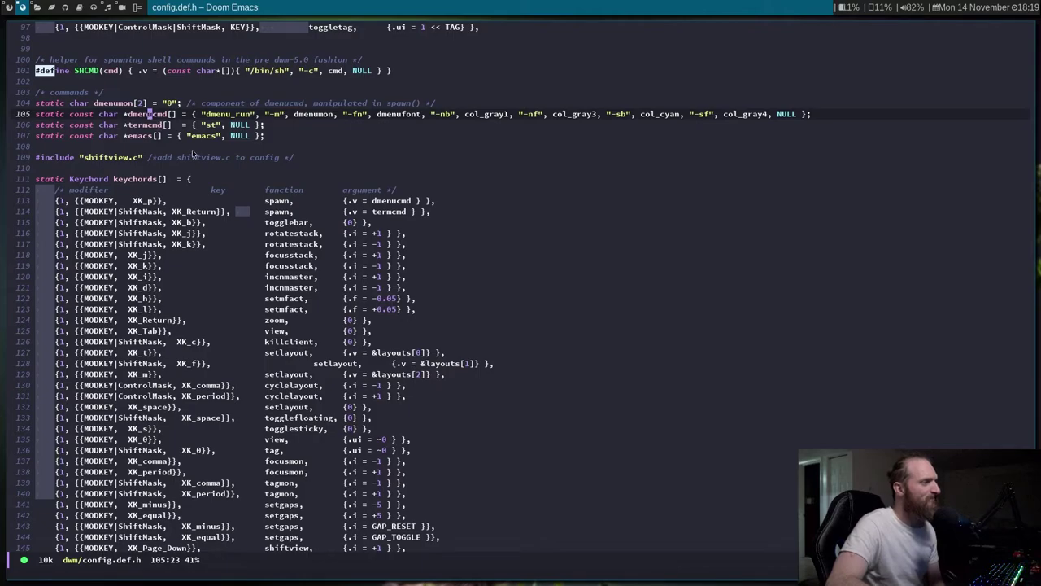
scroll(195, 151, down, 5)
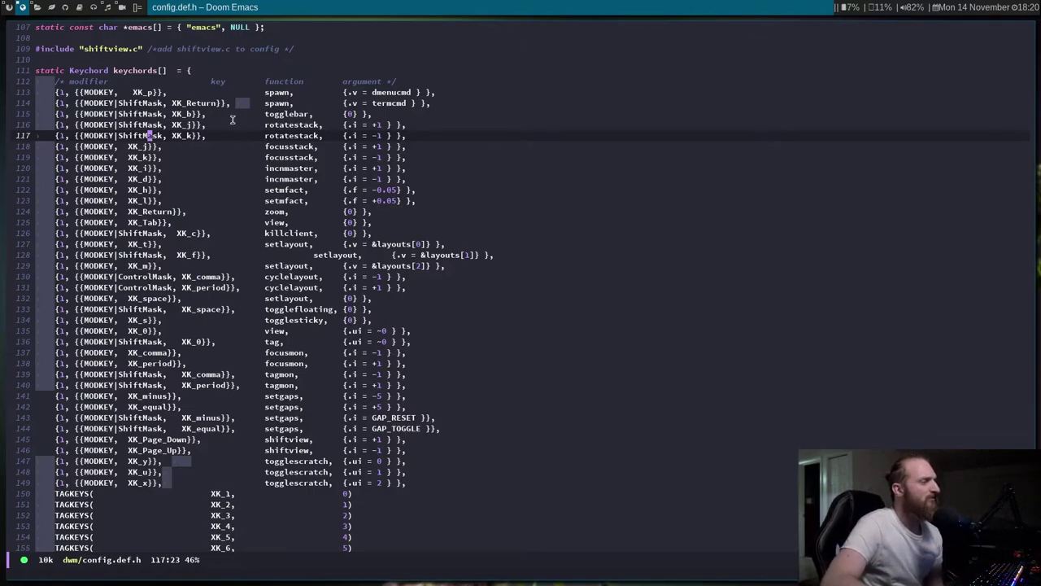
click(271, 157)
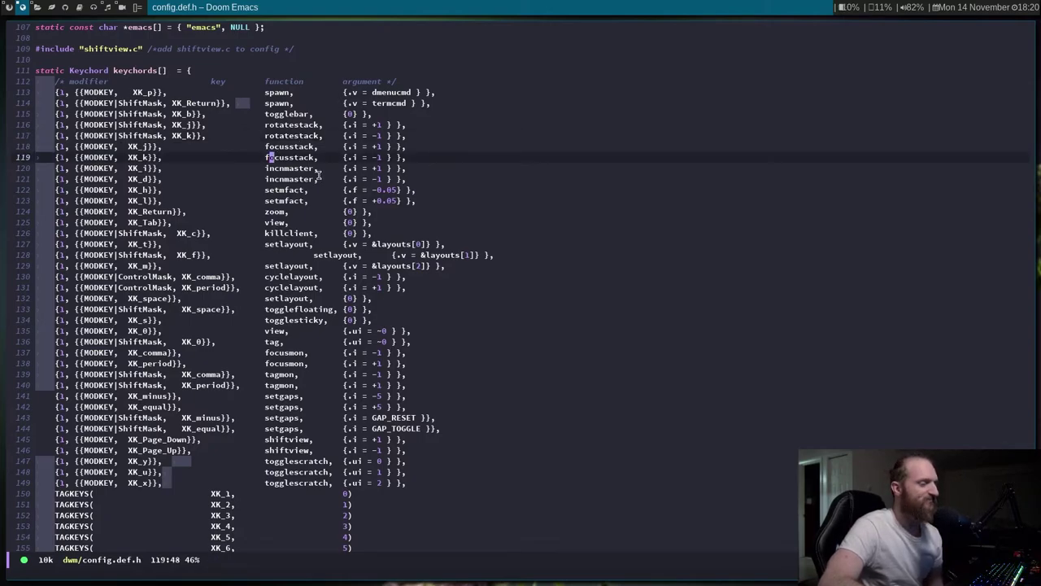
scroll(443, 261, up, 2)
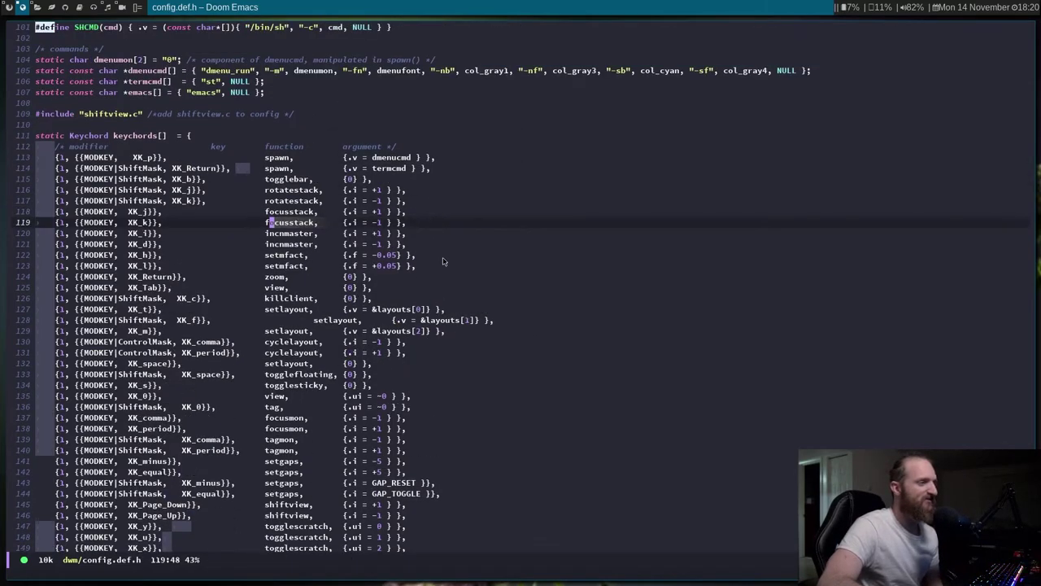
scroll(443, 261, up, 2)
scroll(443, 261, down, 4)
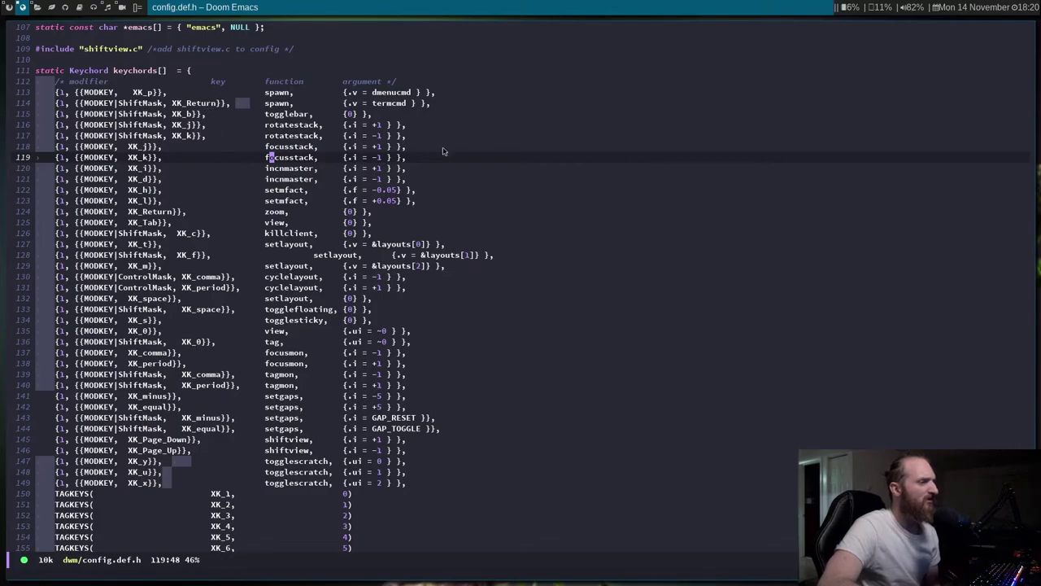
- Point out the setlayout binding on line 128 and the shiftview binding on line 145
click(329, 255)
scroll(319, 299, down, 1)
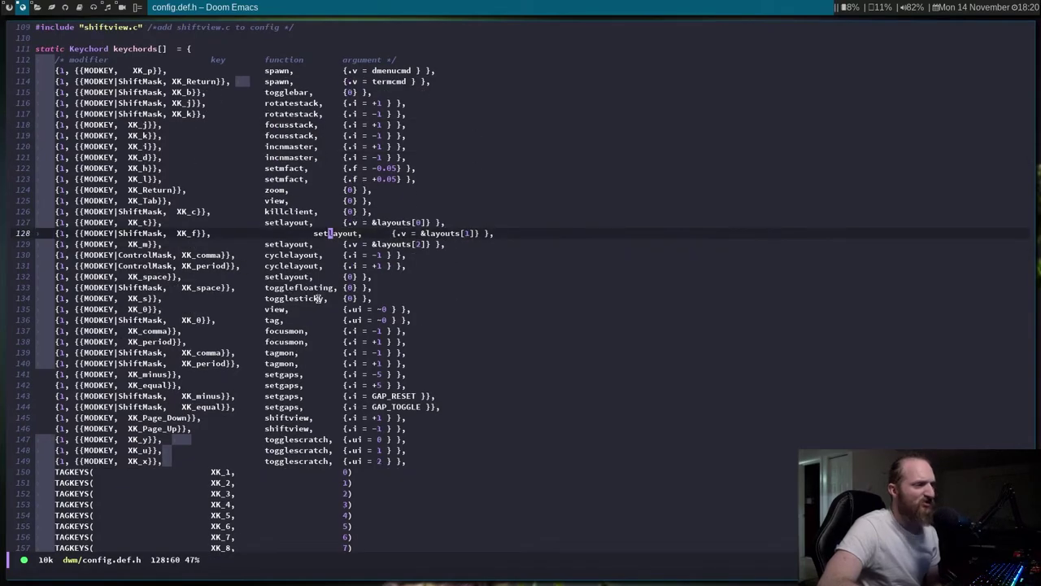
scroll(292, 347, down, 1)
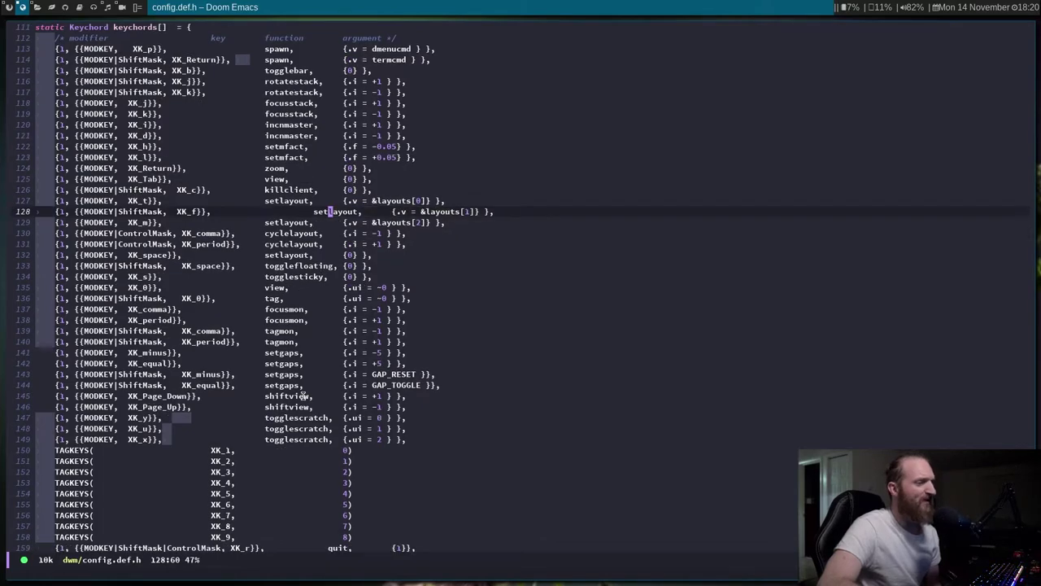
scroll(286, 415, up, 6)
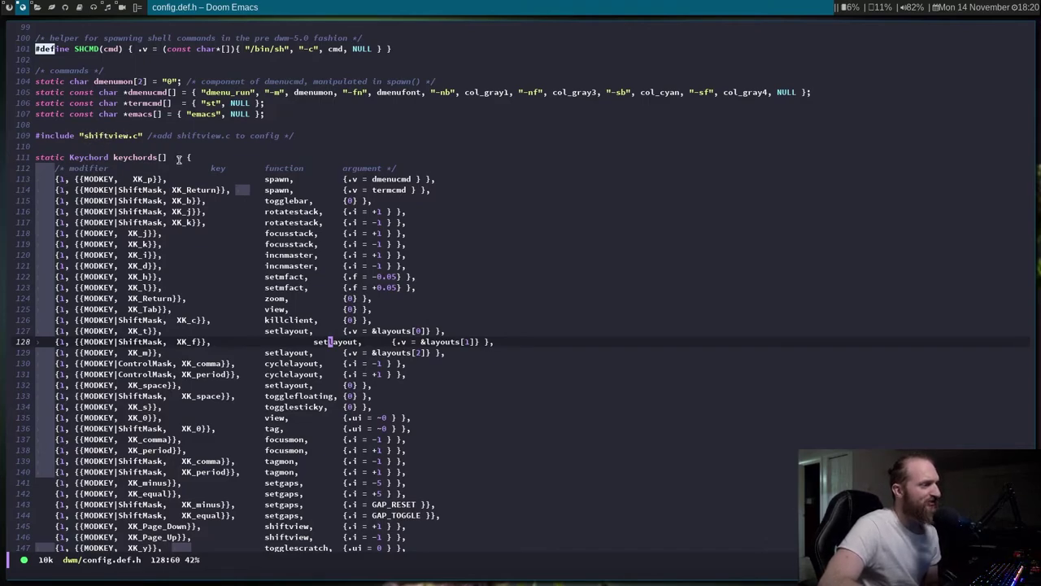
scroll(298, 274, down, 6)
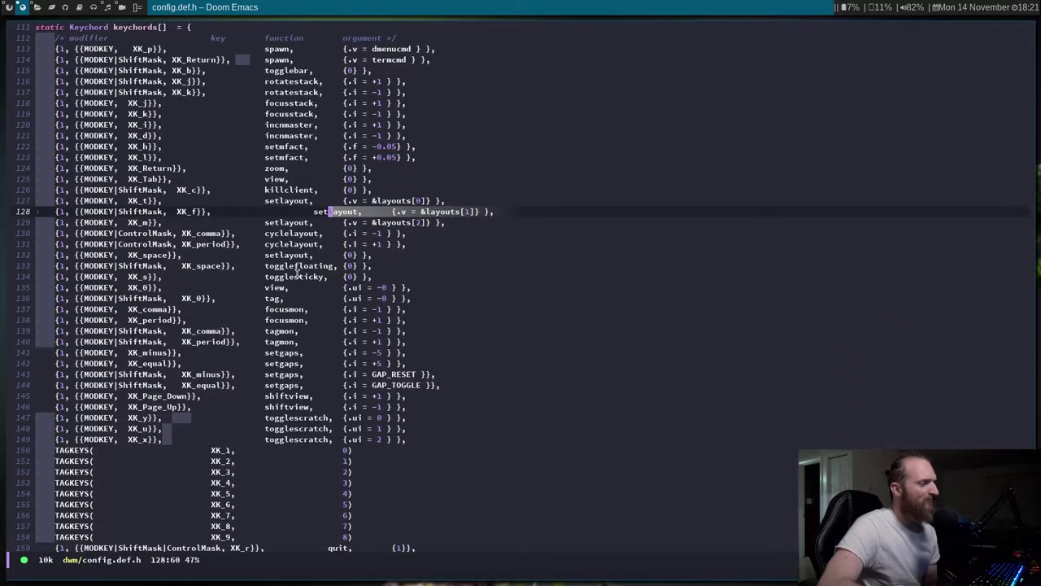
scroll(298, 274, down, 1)
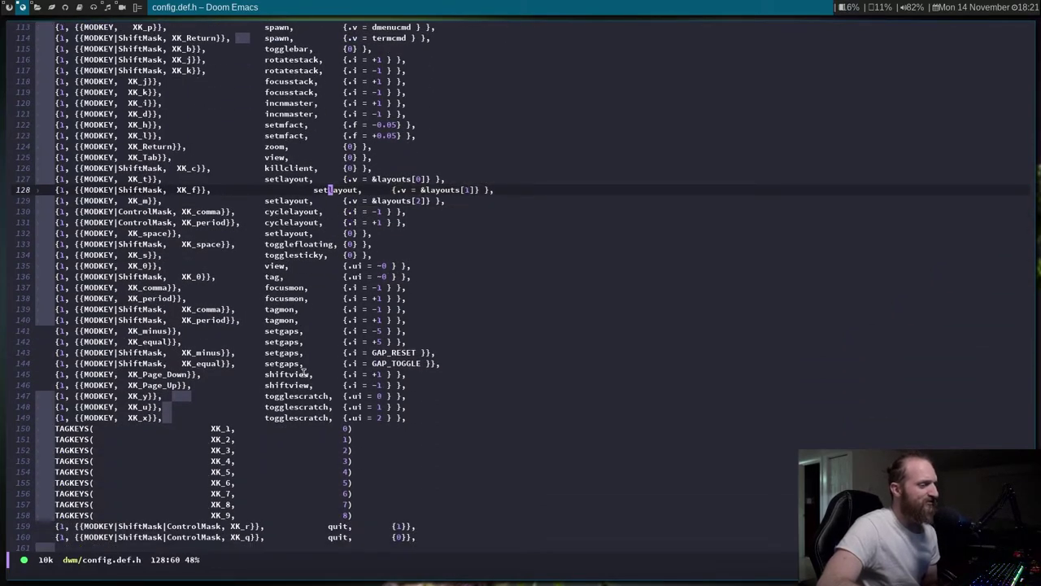
click(299, 374)
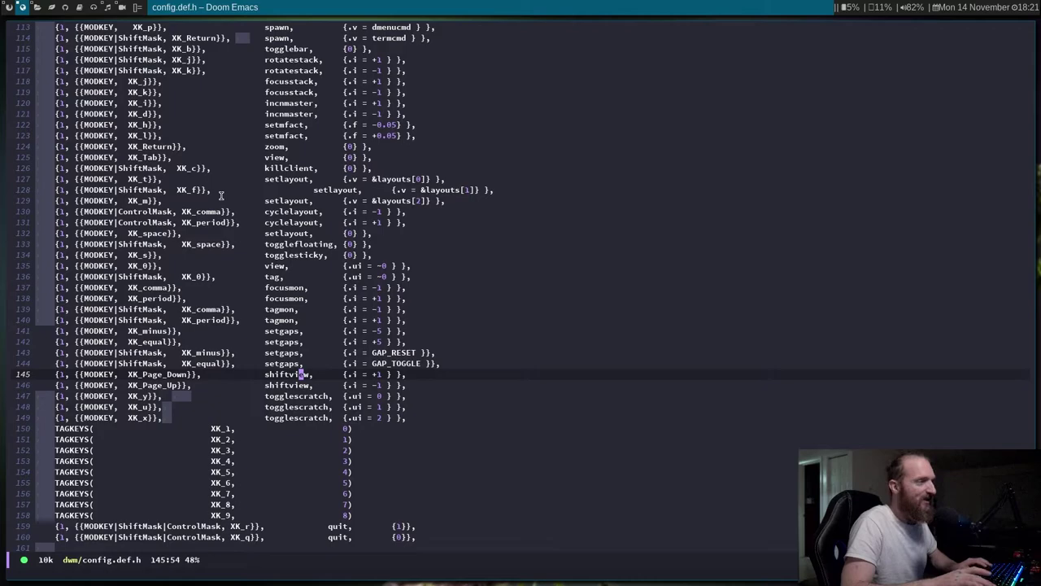
- Demonstrate shiftview by cycling back and forth through the dwm tags, and return to the tag holding config.def.h
key(super+2)
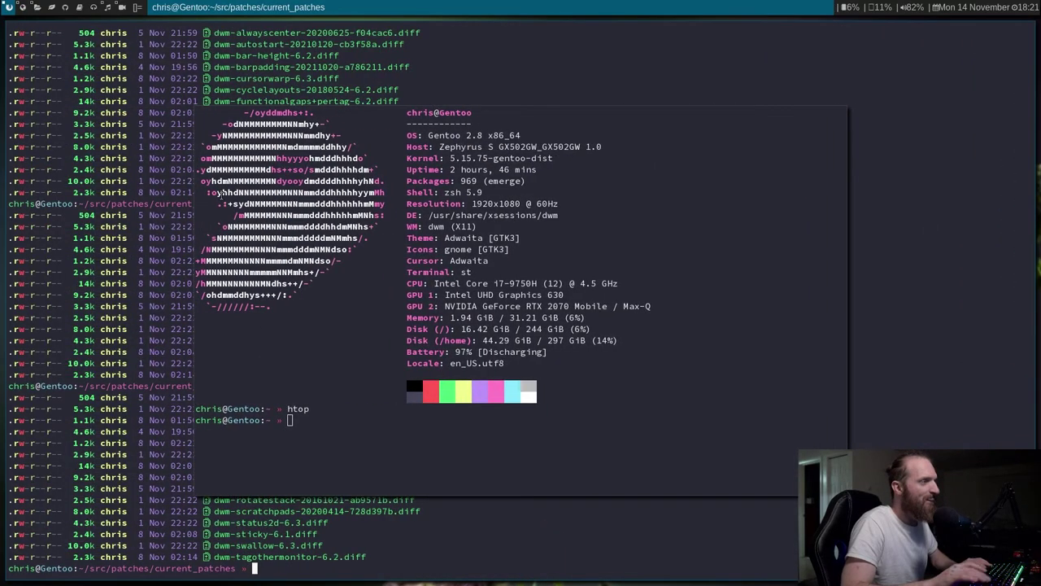
key(super+1)
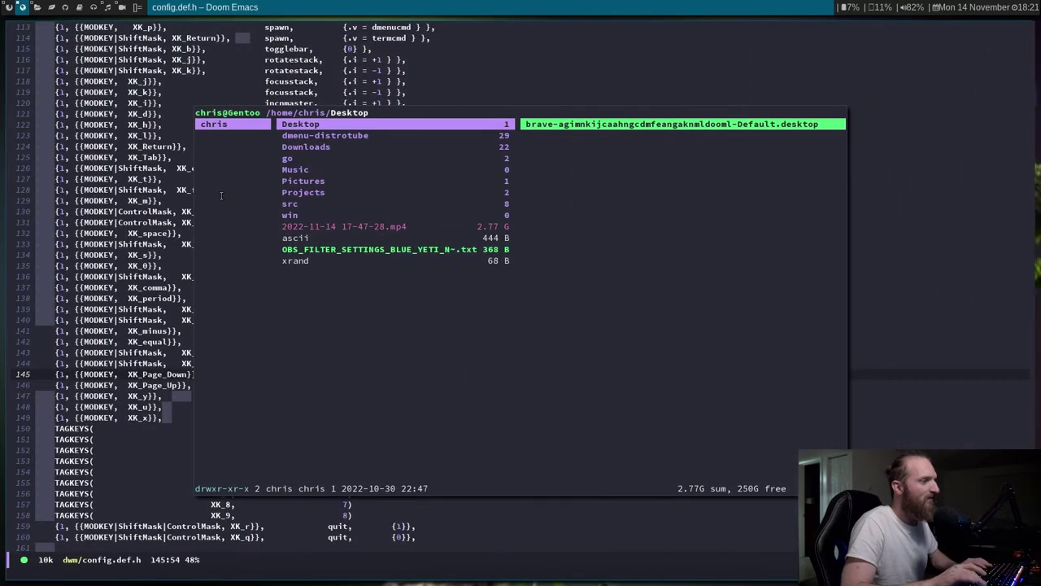
key(super+3)
key(super+4)
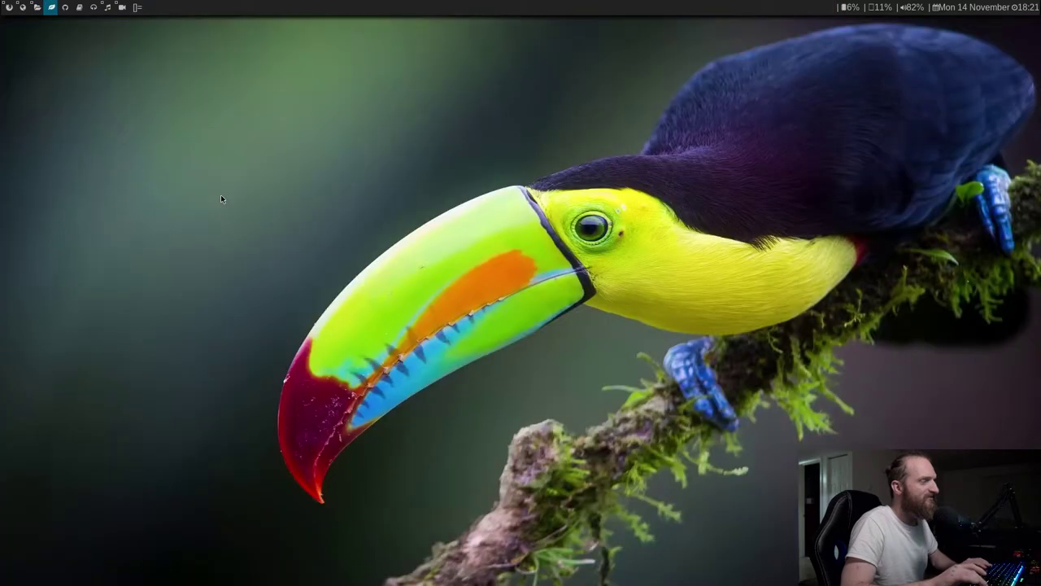
key(super+5)
key(super+6)
key(super+5)
key(super+4)
key(super+3)
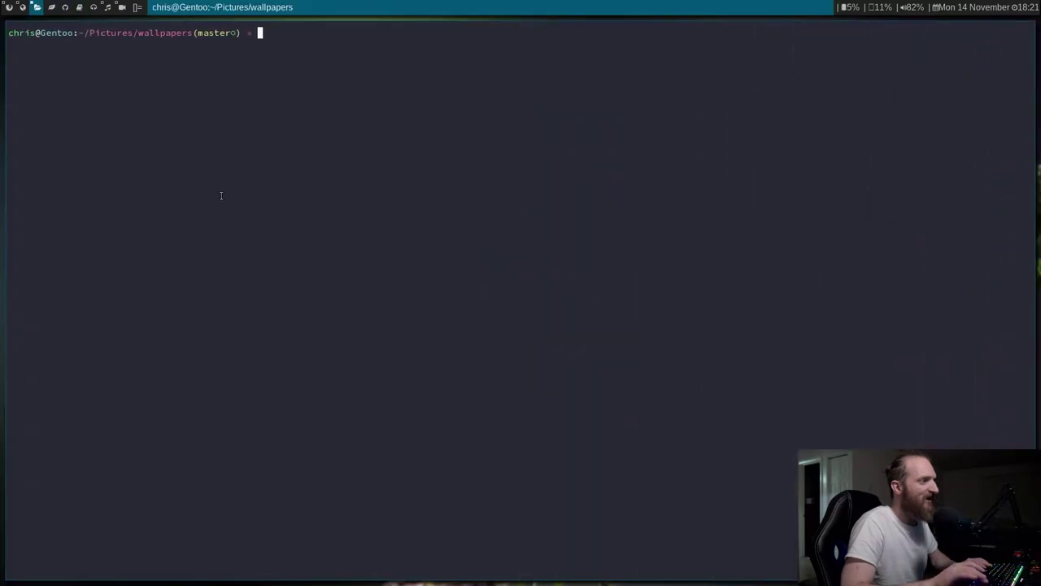
key(super+4)
key(super+5)
key(super+6)
key(super+7)
key(super+6)
key(super+5)
key(super+4)
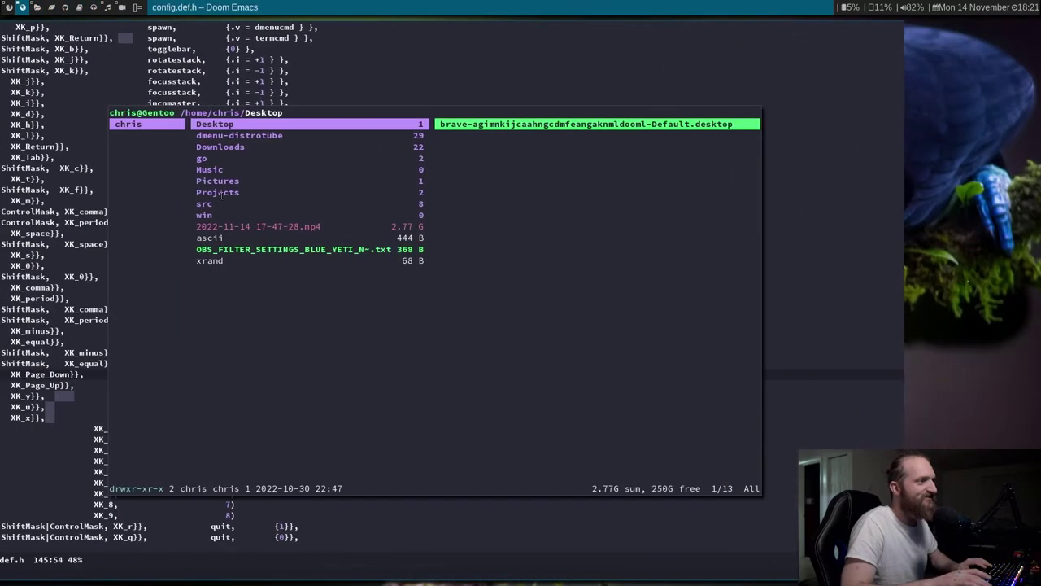
key(super+3)
key(super+2)
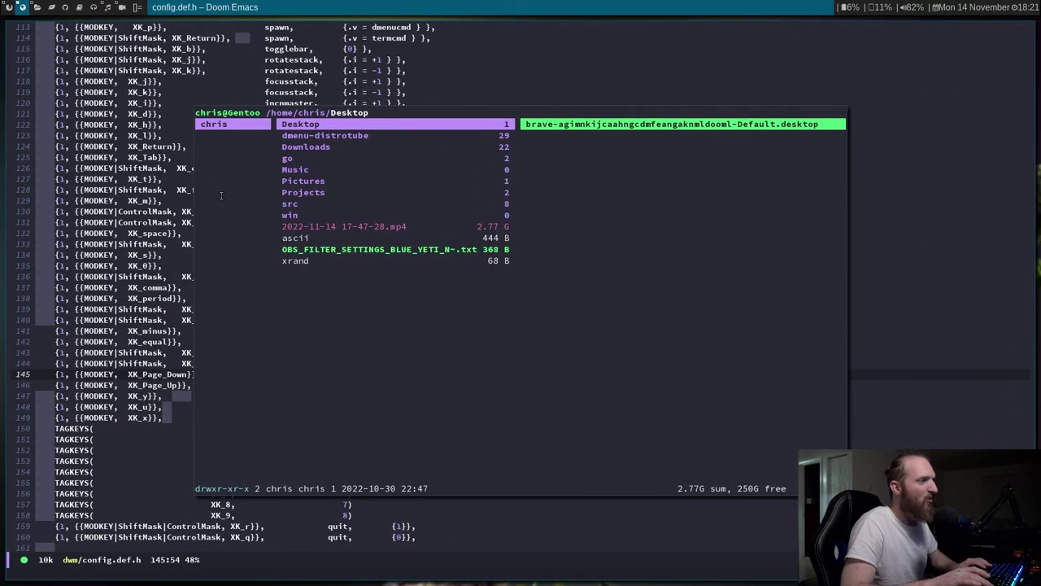
key(super+3)
key(super+2)
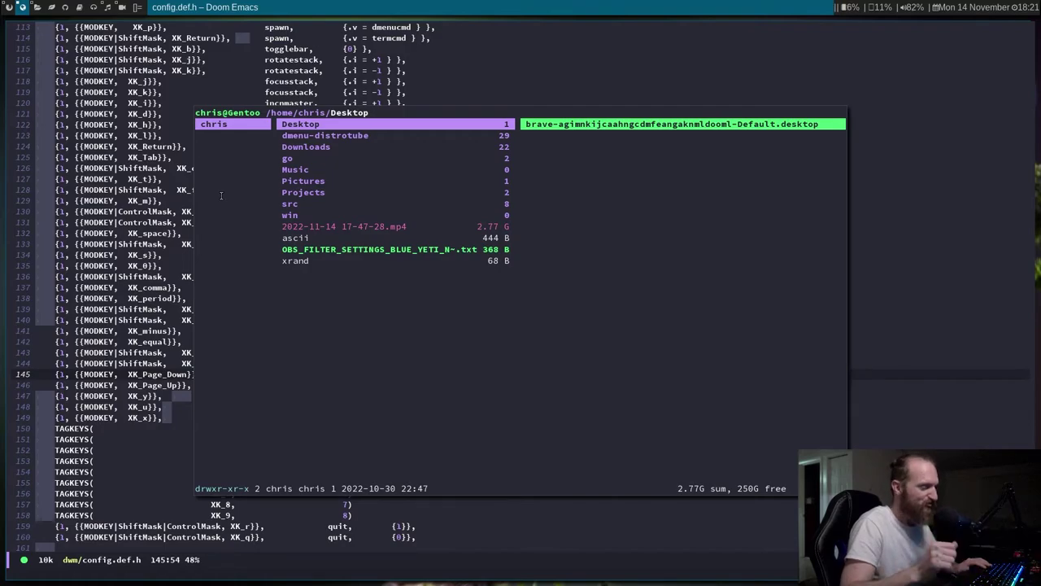
- Toggle the file manager scratchpad over the config file several times, and leave it hidden
key(w)
key(ctrl+d)
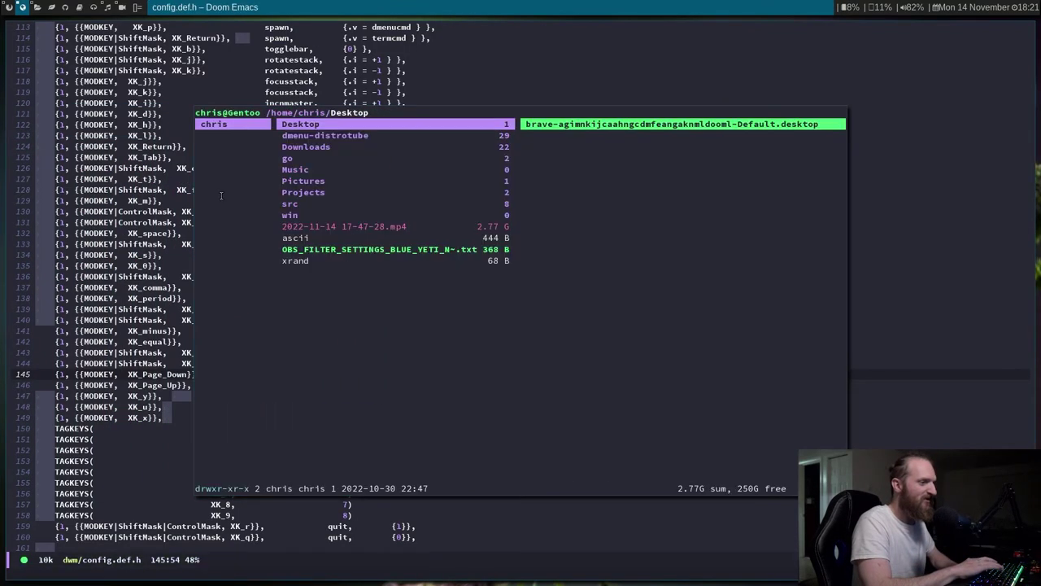
key(super+u)
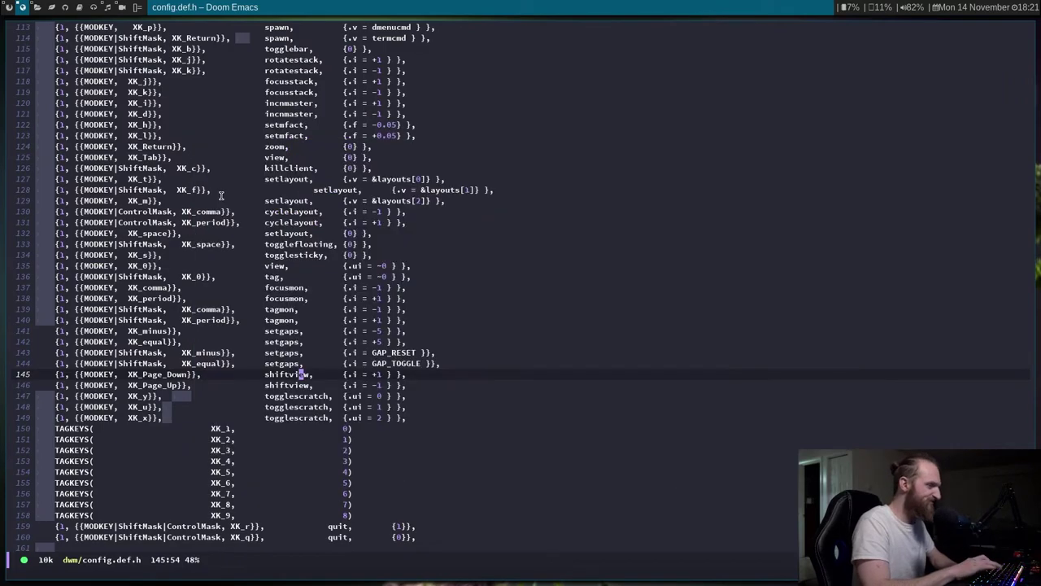
key(super+u)
key(super+u)
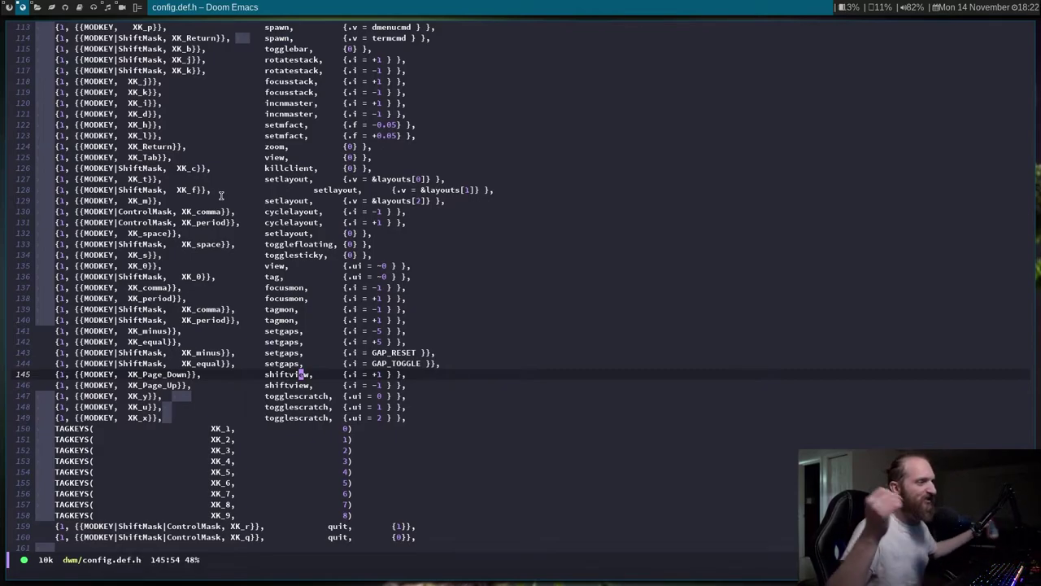
- Point out the togglescratch binding for XK_x on line 149
scroll(244, 285, down, 5)
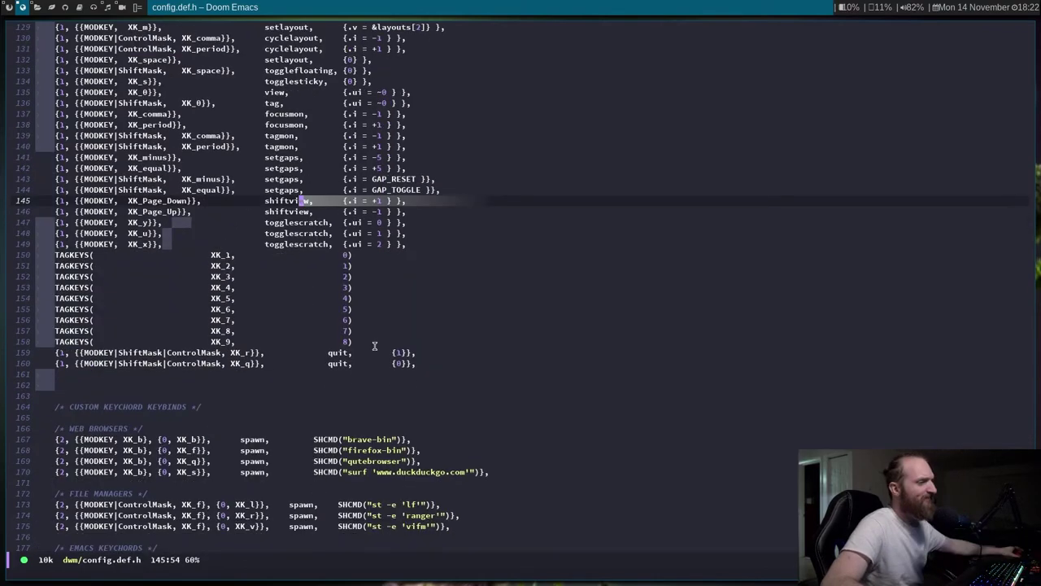
click(229, 244)
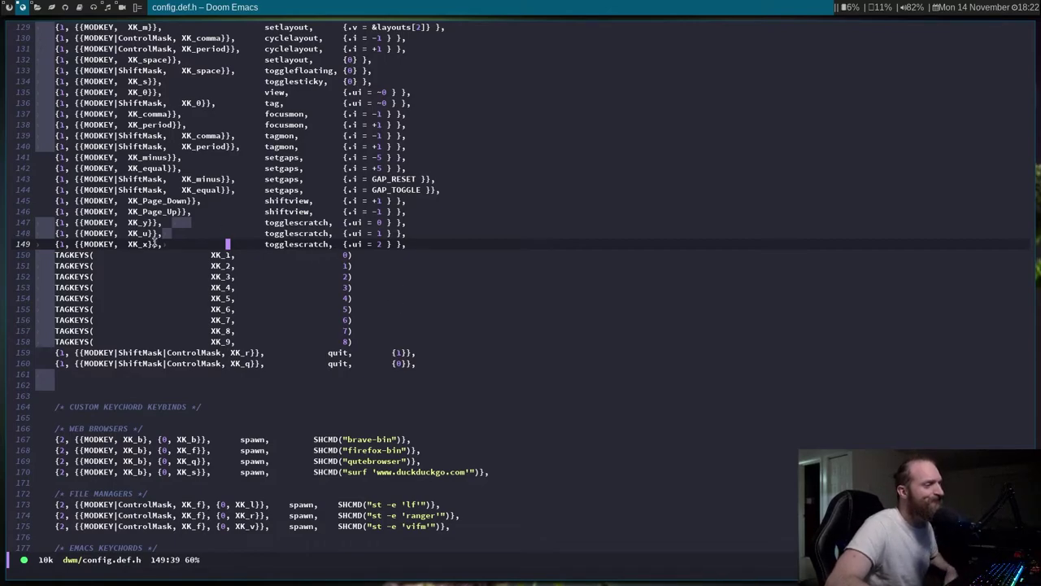
scroll(347, 256, down, 3)
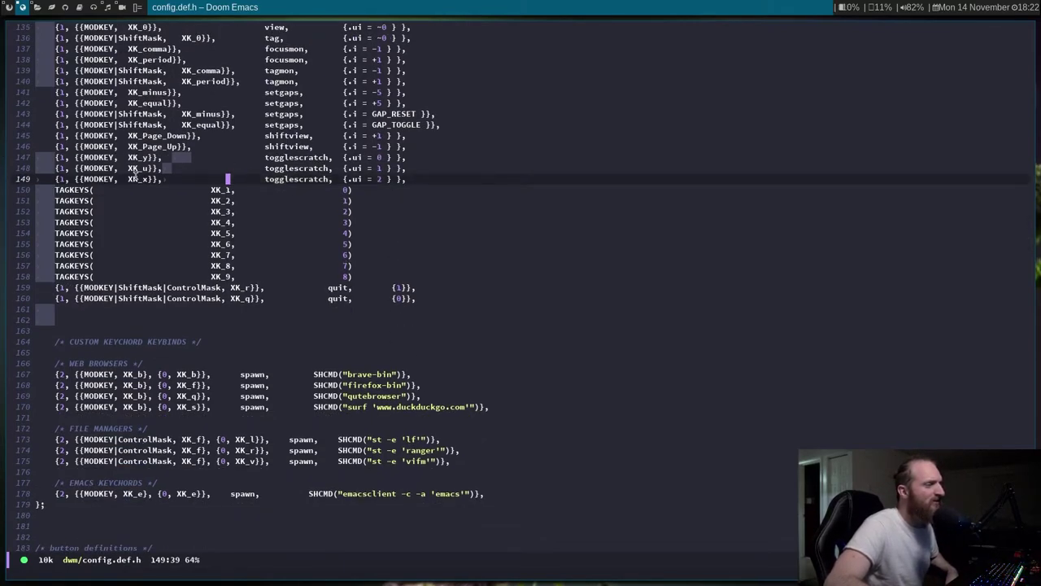
- Point out the TAGKEYS entries around line 154 and move the cursor back up to the focusmon binding on line 138
click(239, 232)
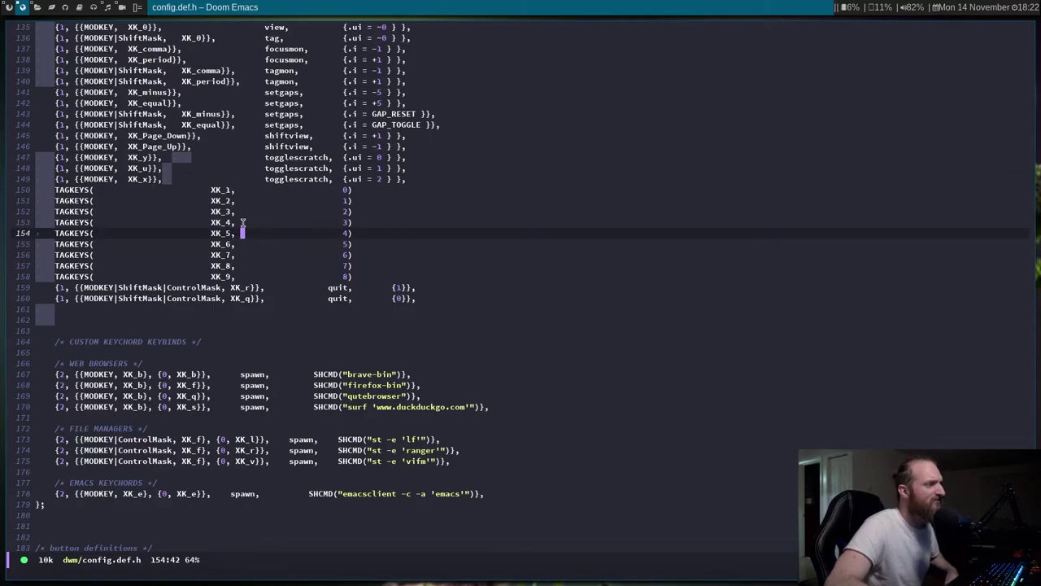
key(k)
key(k)
key(k)
key(k)
key(k)
key(k)
key(k)
key(k)
key(k)
key(k)
key(k)
key(k)
key(k)
key(k)
key(k)
key(k)
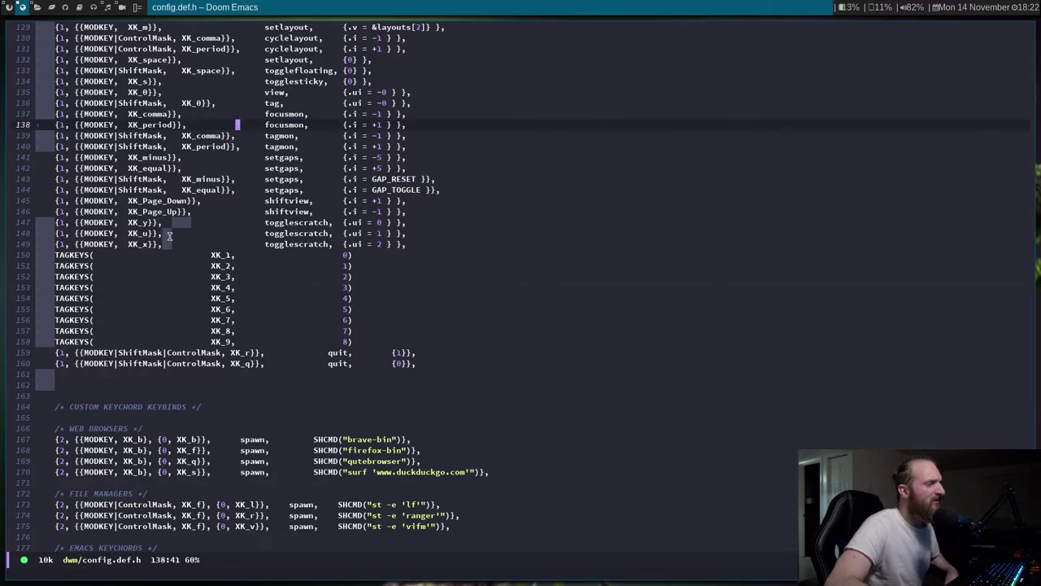
scroll(170, 236, down, 1)
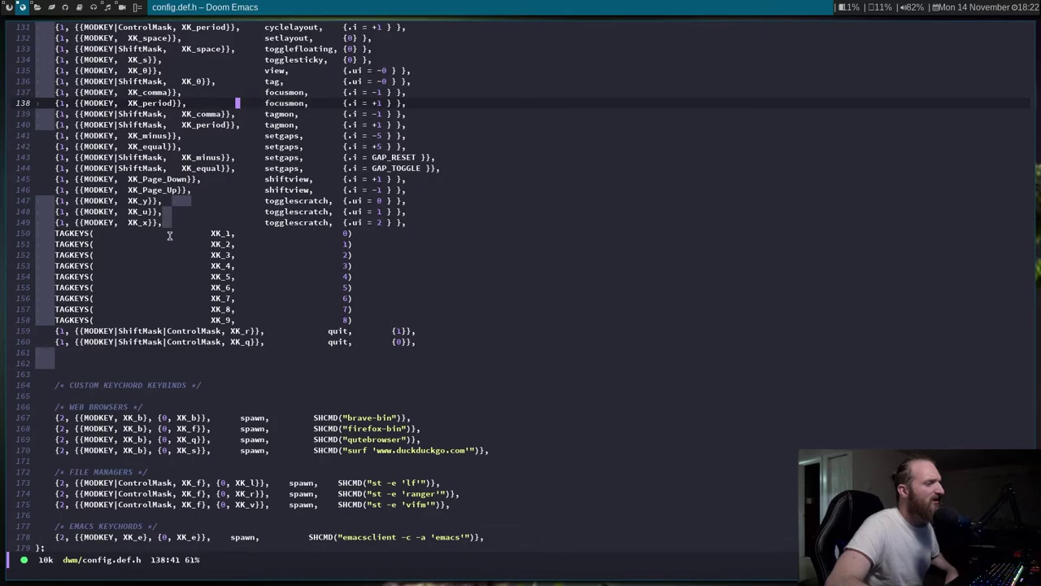
- Look over the custom keychord keybinds and the button definitions at the end of the file
scroll(169, 236, down, 6)
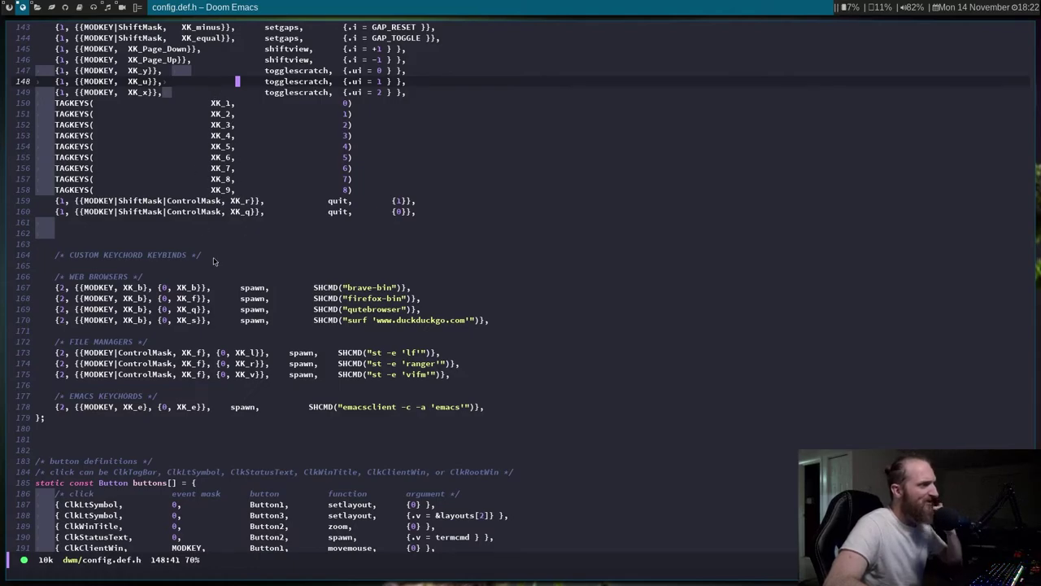
scroll(218, 248, down, 4)
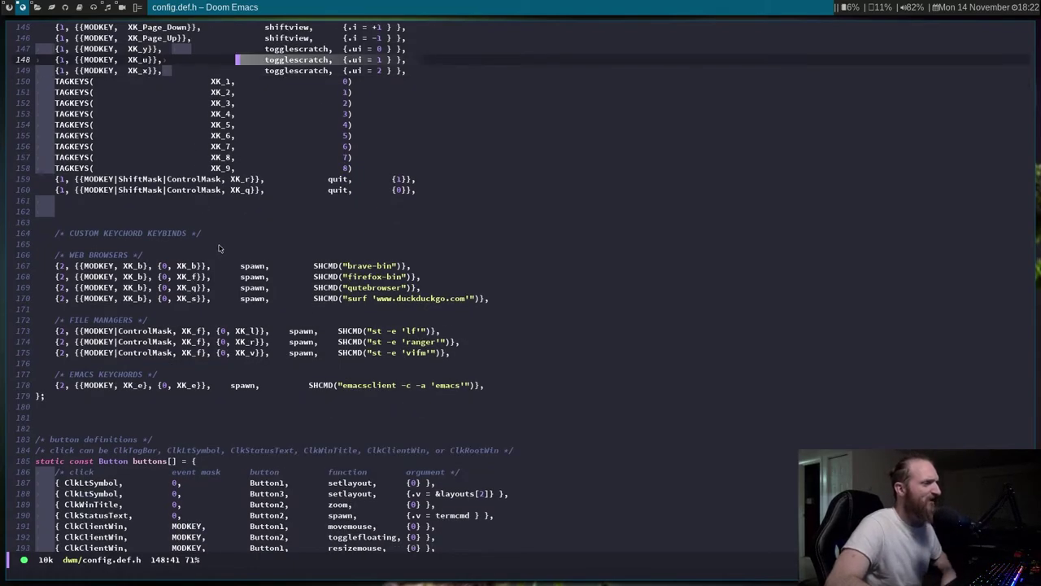
click(326, 155)
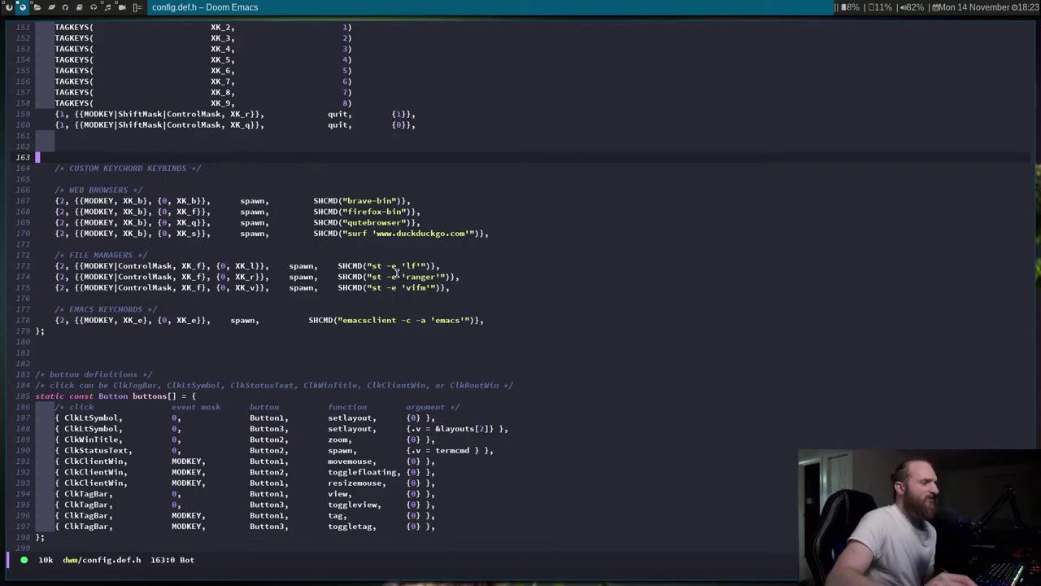
scroll(327, 203, down, 1)
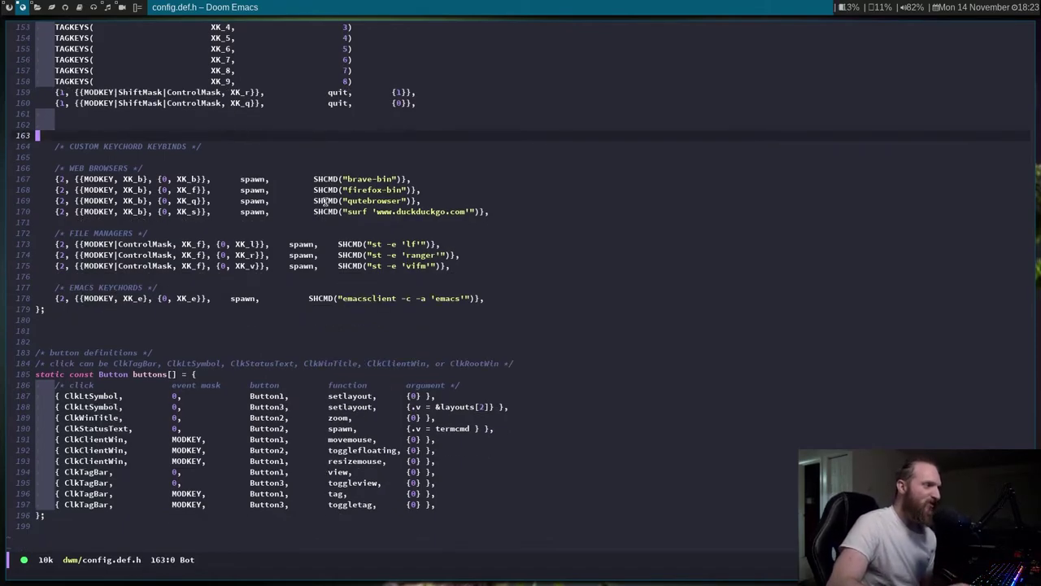
- Return to the web browser keychords and point out the second key of the brave-bin binding on line 167
scroll(326, 200, up, 6)
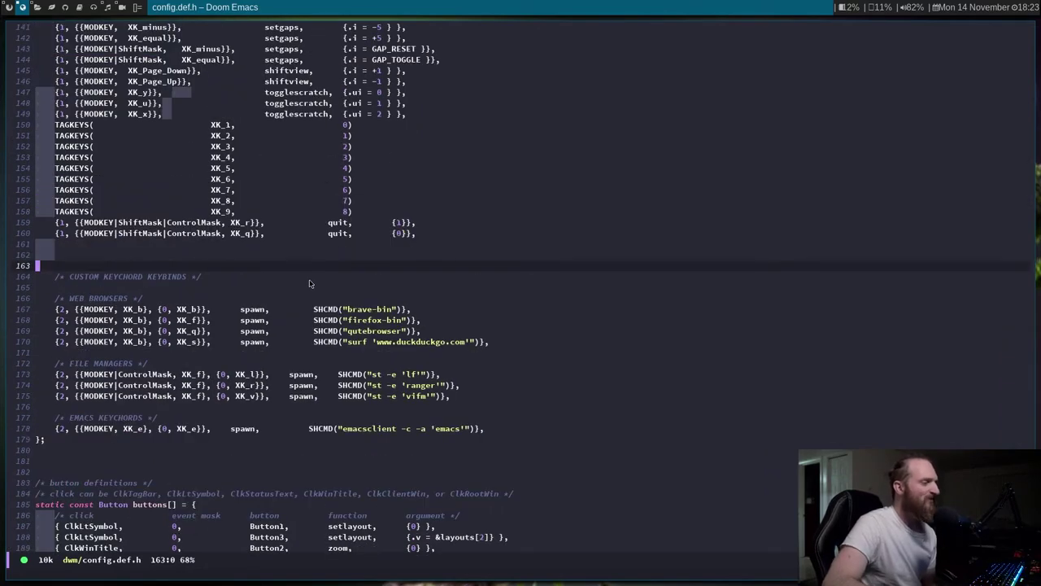
scroll(311, 284, up, 2)
scroll(323, 276, up, 2)
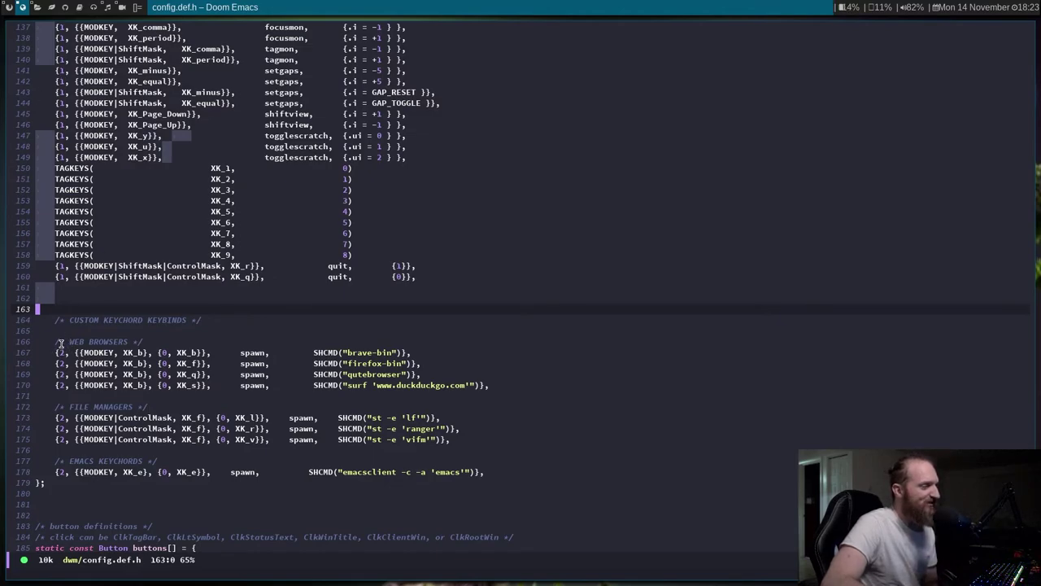
scroll(110, 404, down, 1)
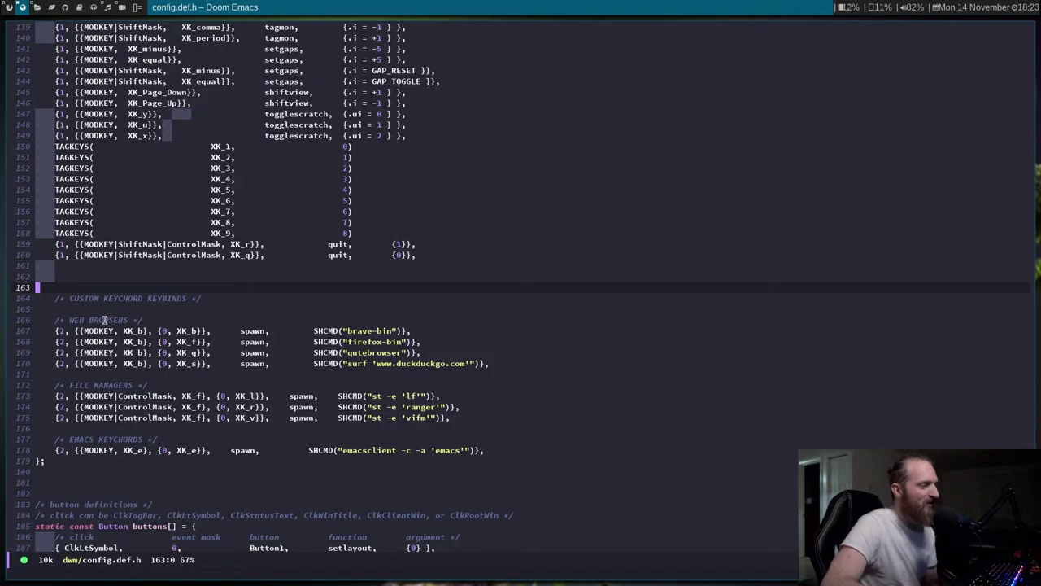
click(174, 330)
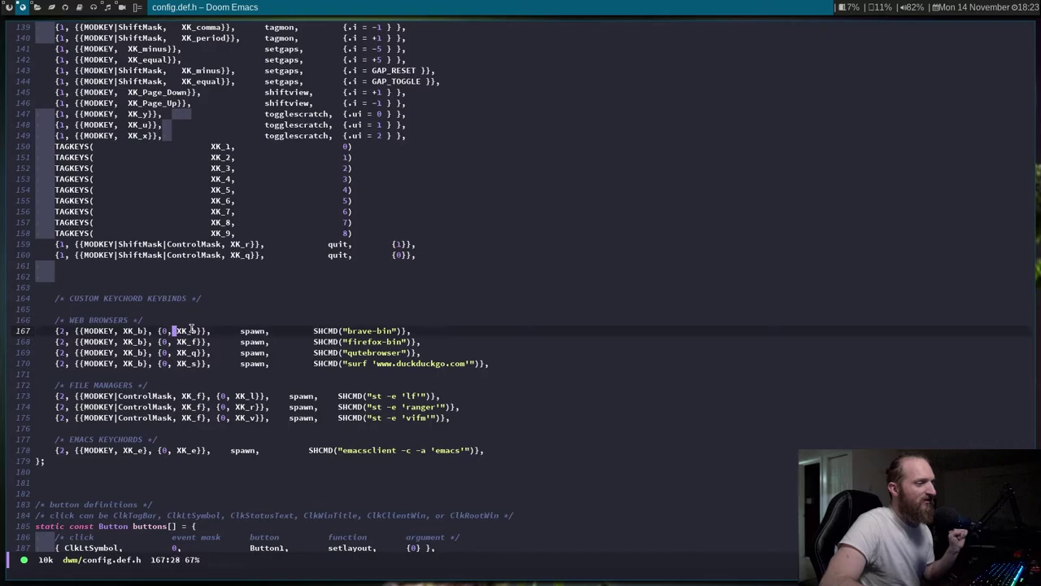
- Point out the second key of the brave-bin keychord, then the firefox-bin and qutebrowser bindings on lines 168 and 169
click(190, 330)
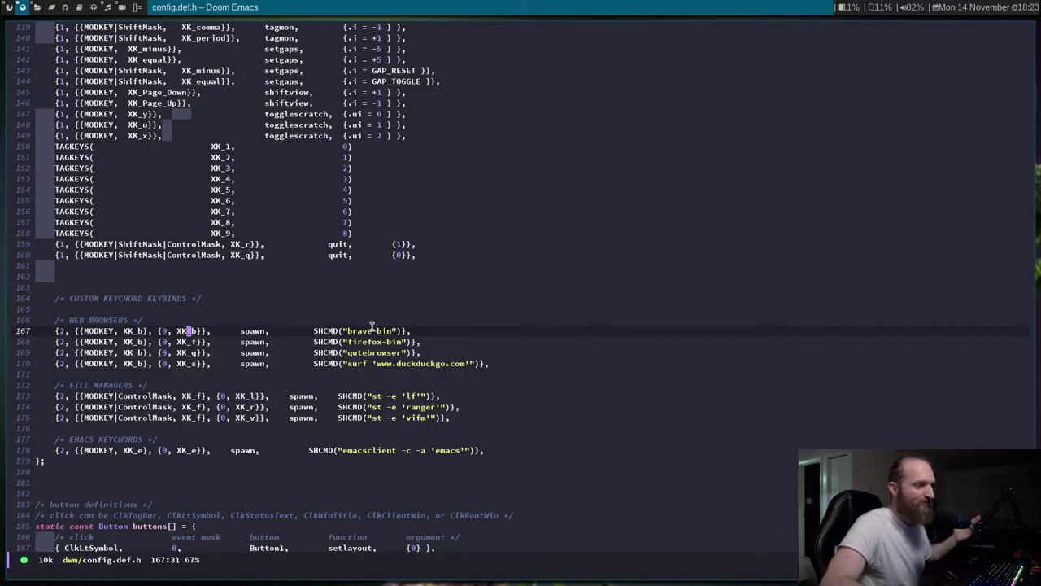
click(126, 342)
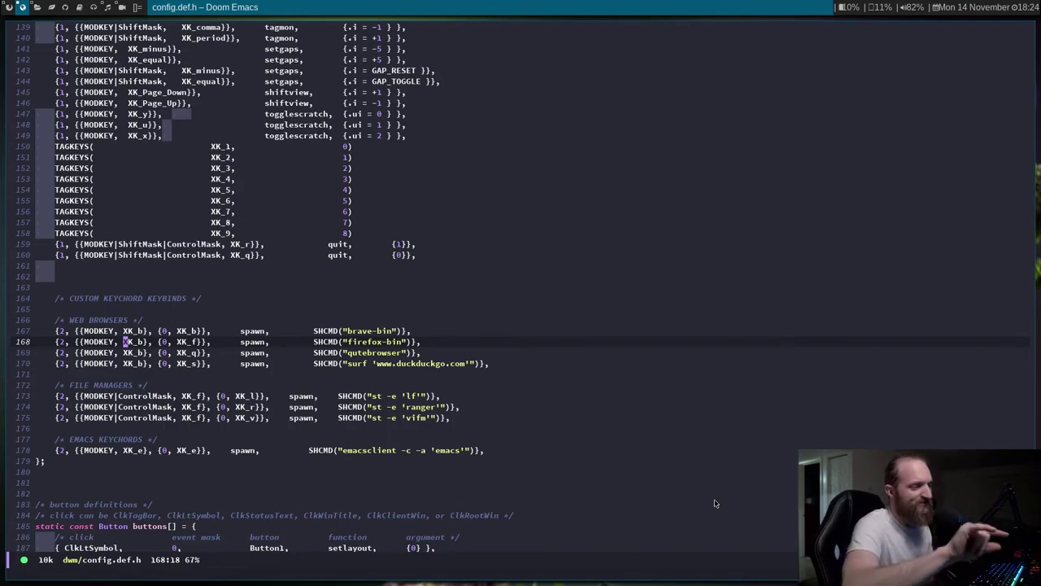
scroll(315, 335, down, 3)
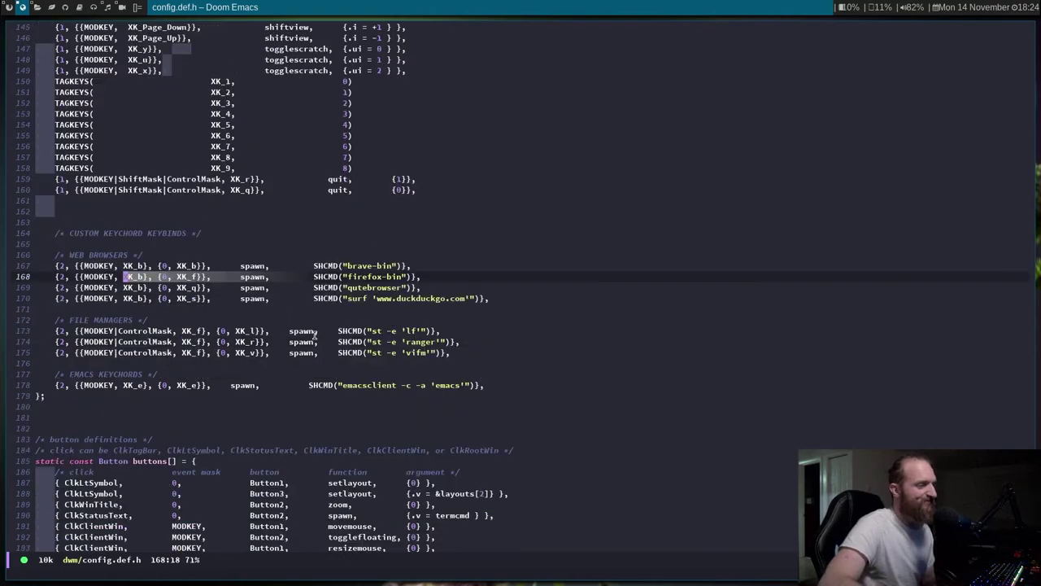
click(362, 288)
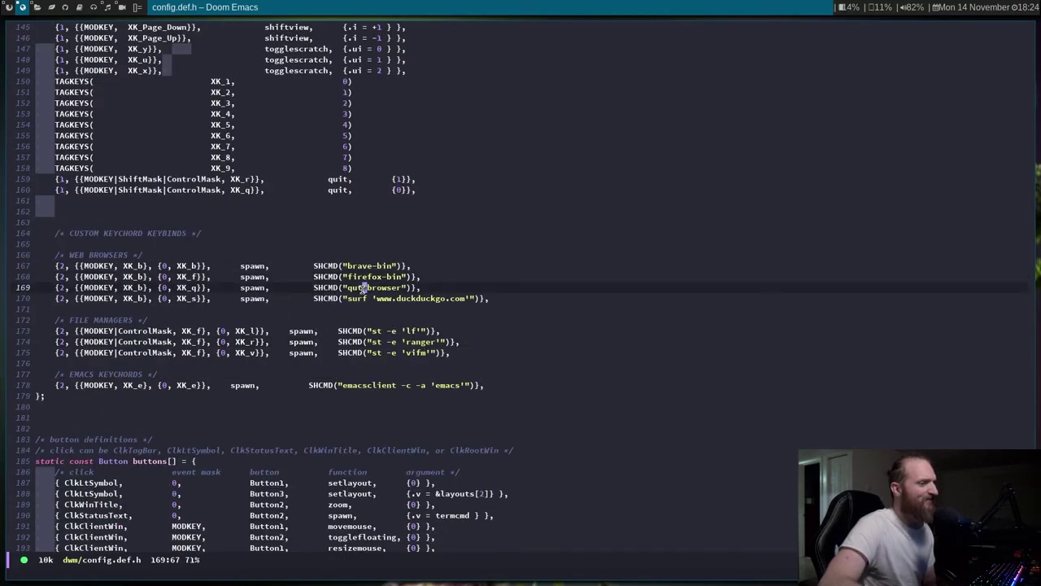
- Point out the FILE MANAGERS keychord group and the ControlMask modifier in the vifm binding on line 175
click(140, 317)
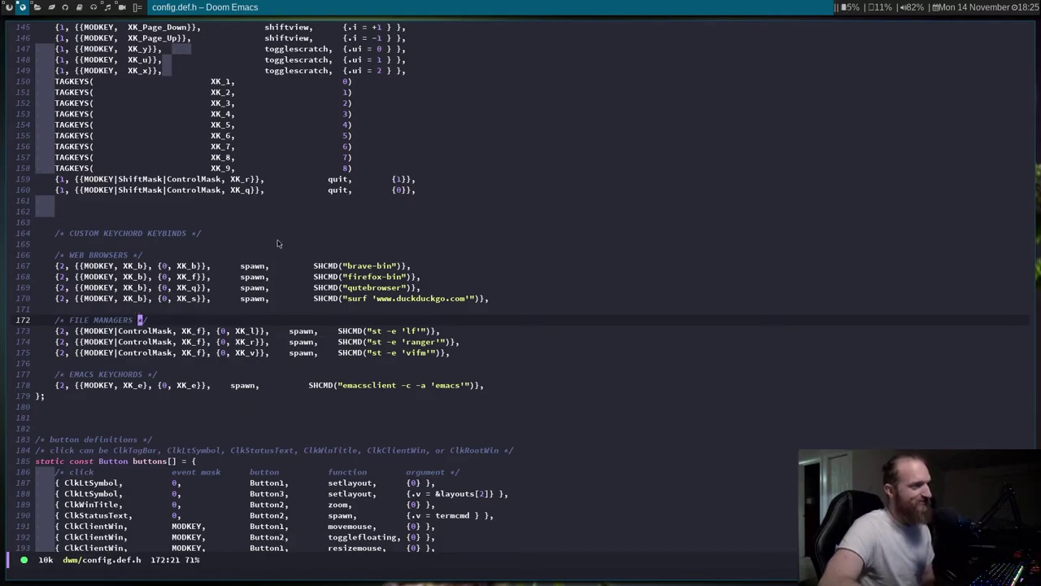
scroll(358, 330, up, 1)
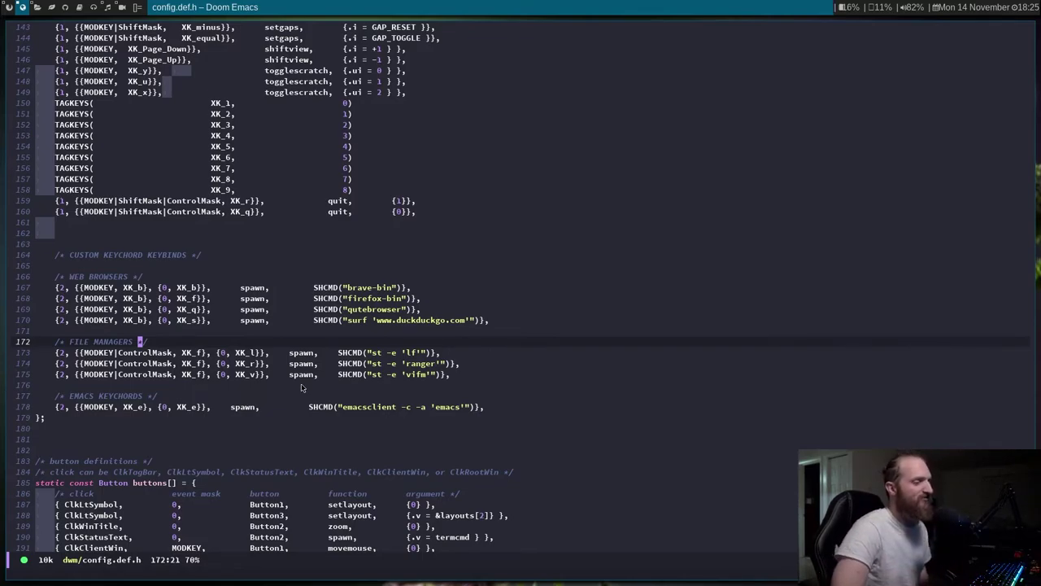
scroll(366, 373, down, 2)
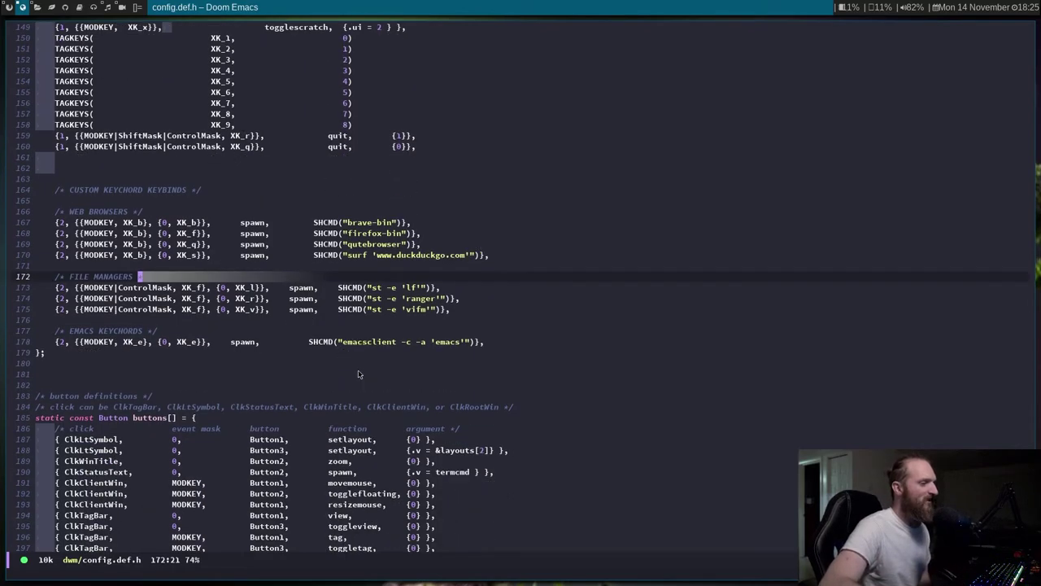
scroll(358, 373, down, 1)
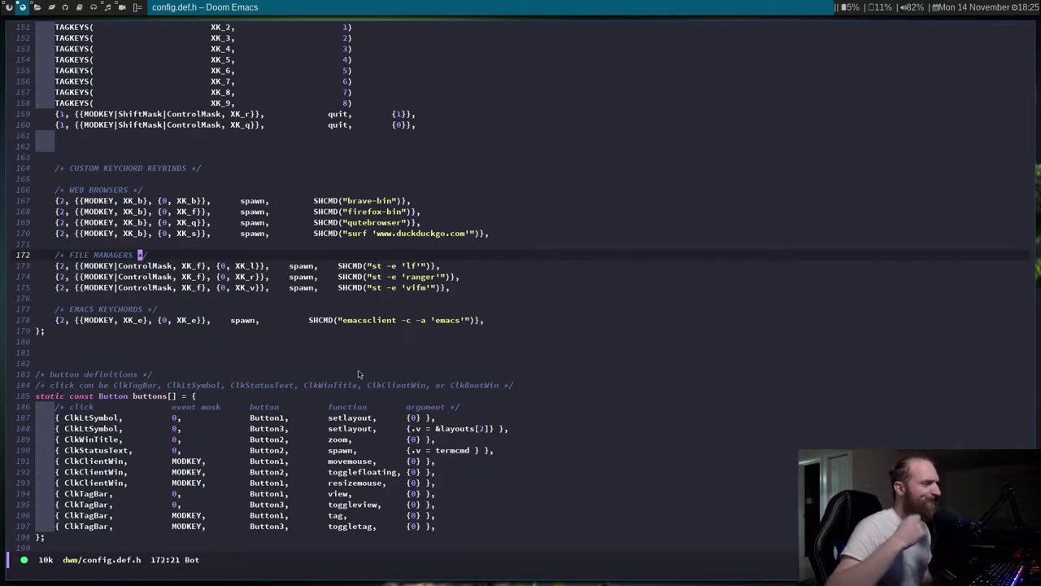
scroll(443, 233, down, 1)
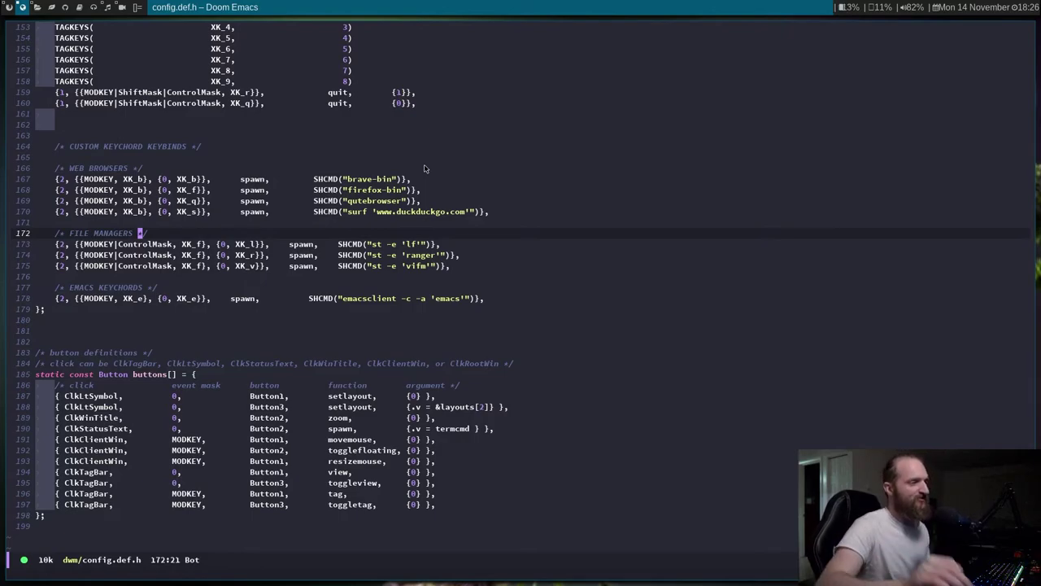
click(160, 265)
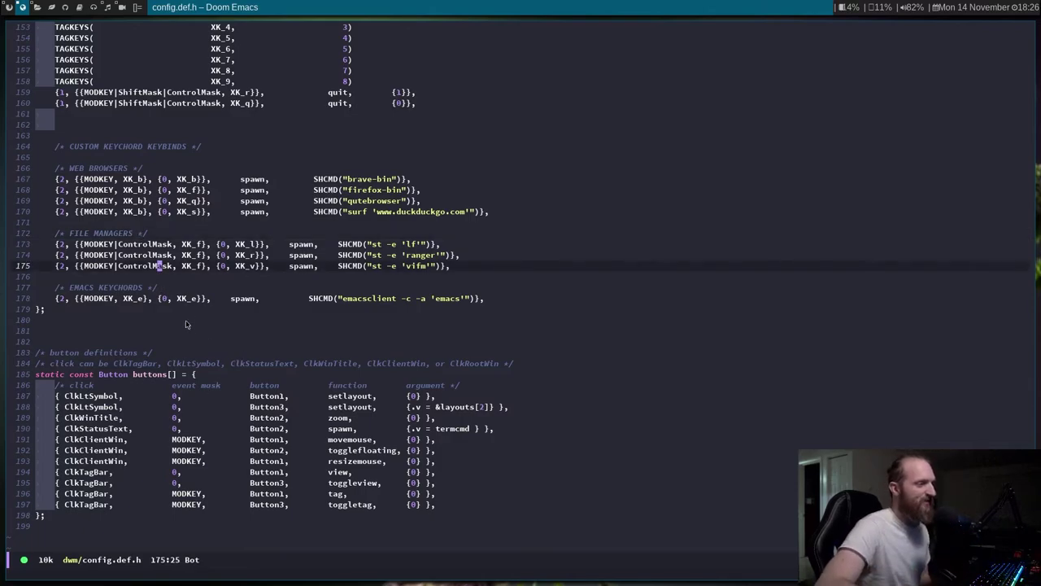
click(222, 277)
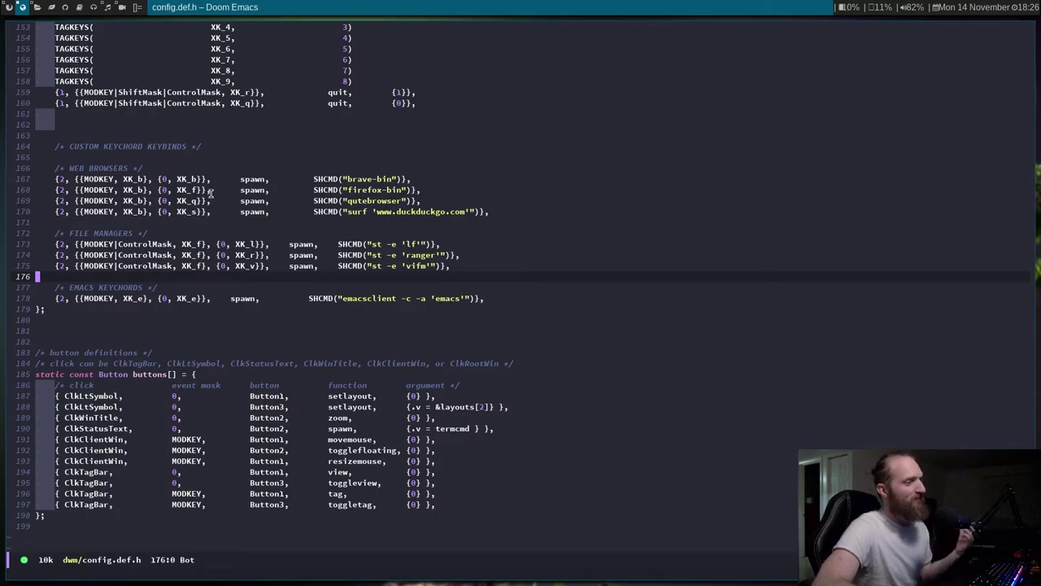
- Point out the EMACS KEYCHORDS comment and the emacsclient binding on line 178
scroll(214, 260, down, 2)
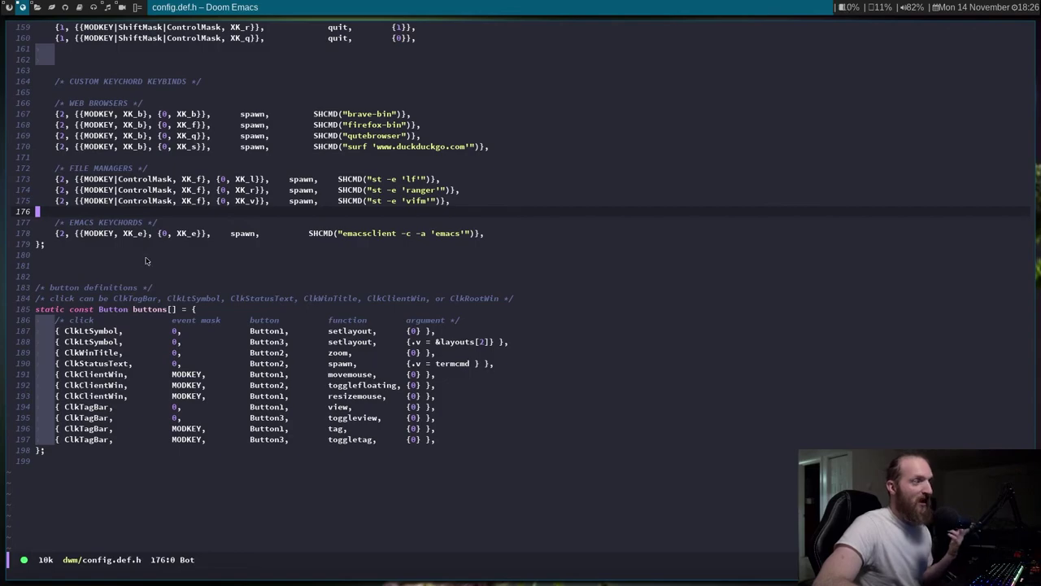
click(104, 224)
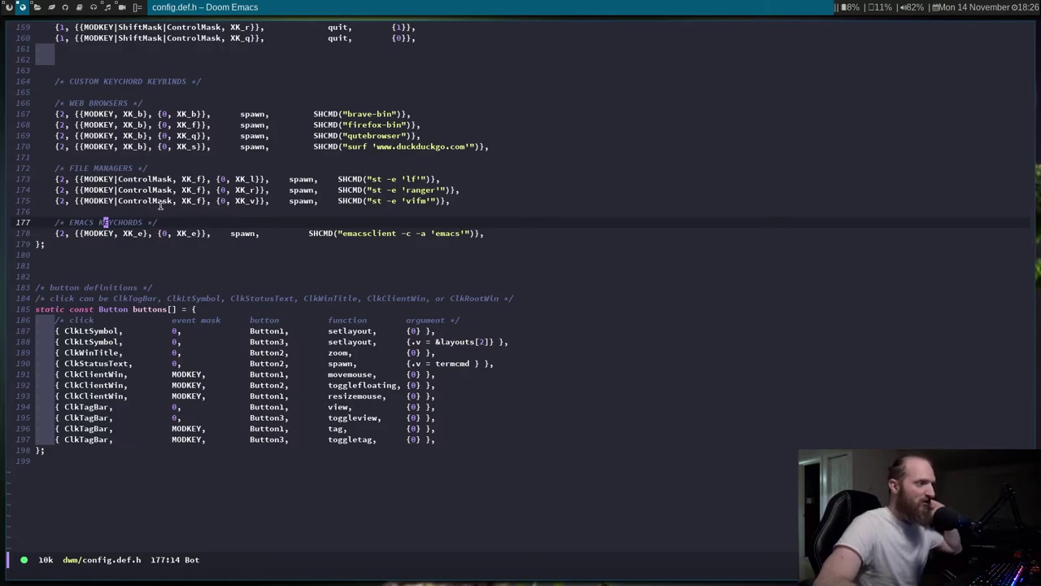
click(77, 232)
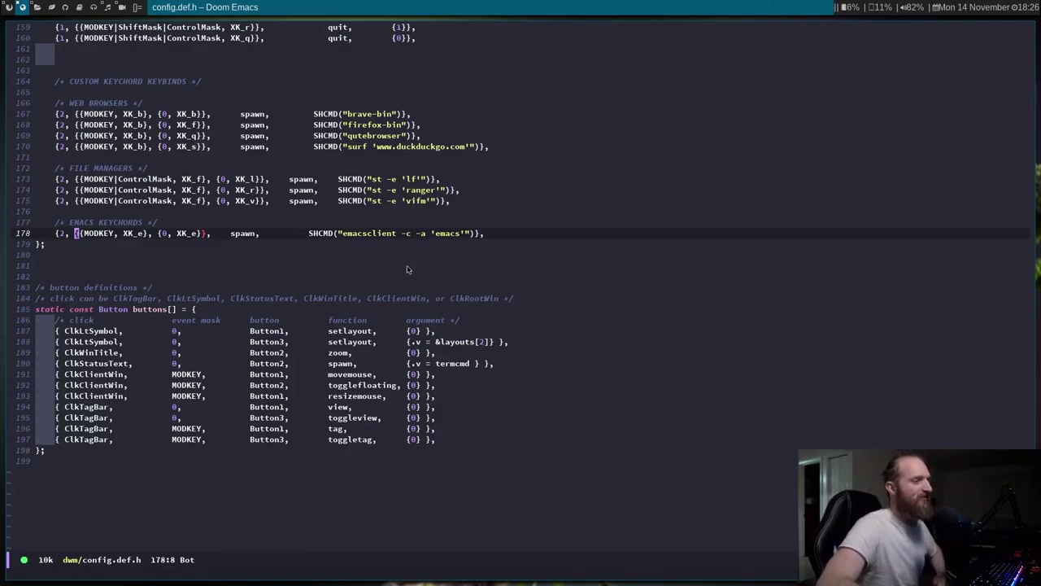
scroll(407, 269, down, 2)
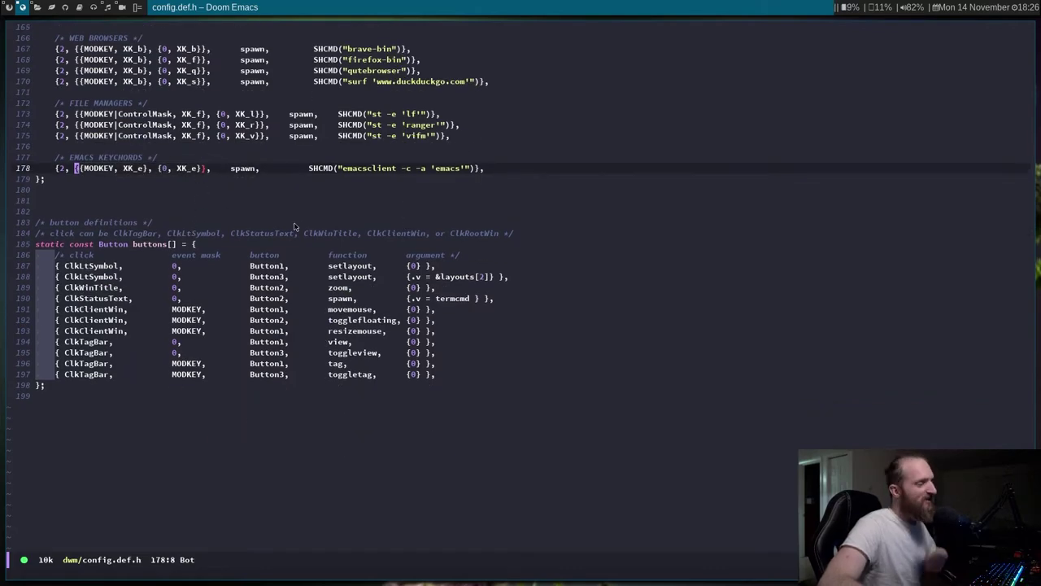
- Skim the file from the button definitions at its end back up to the colors, scratchpads, tags and rules sections
scroll(290, 217, up, 1)
key(y)
key(i)
key(braceleft)
scroll(288, 212, up, 4)
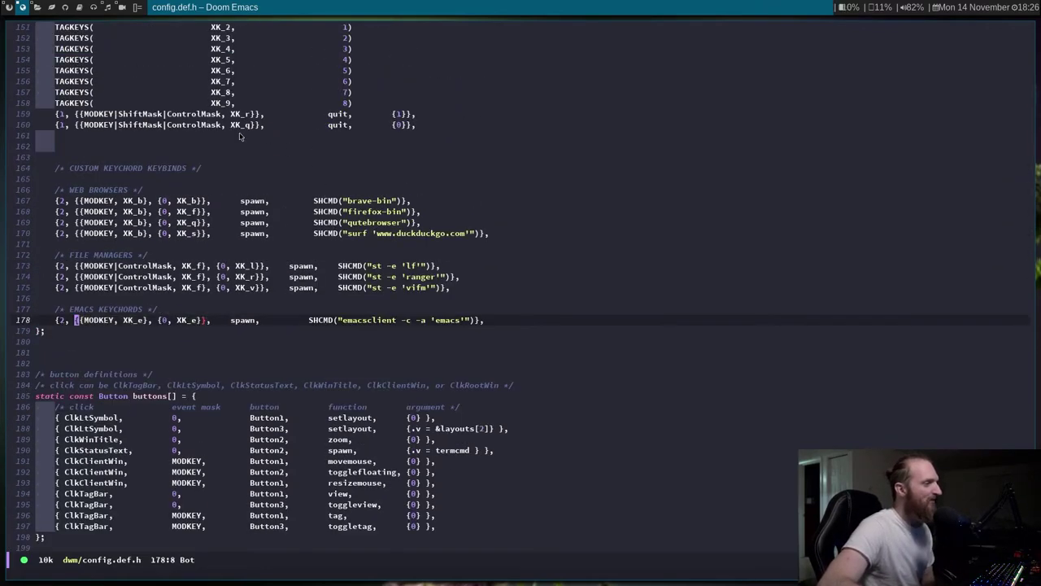
scroll(288, 211, down, 7)
scroll(375, 287, down, 7)
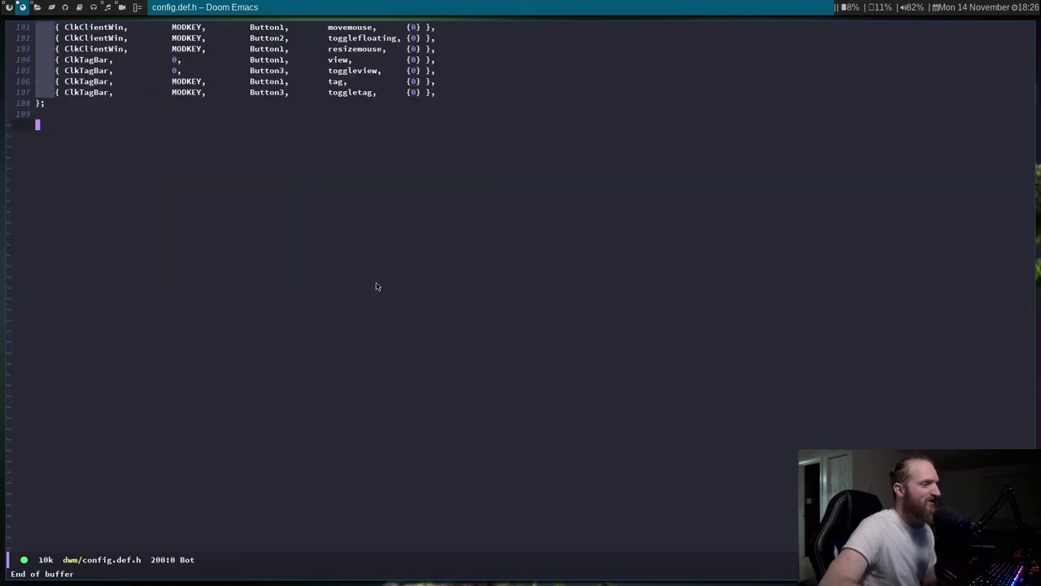
scroll(244, 290, up, 10)
scroll(398, 365, up, 20)
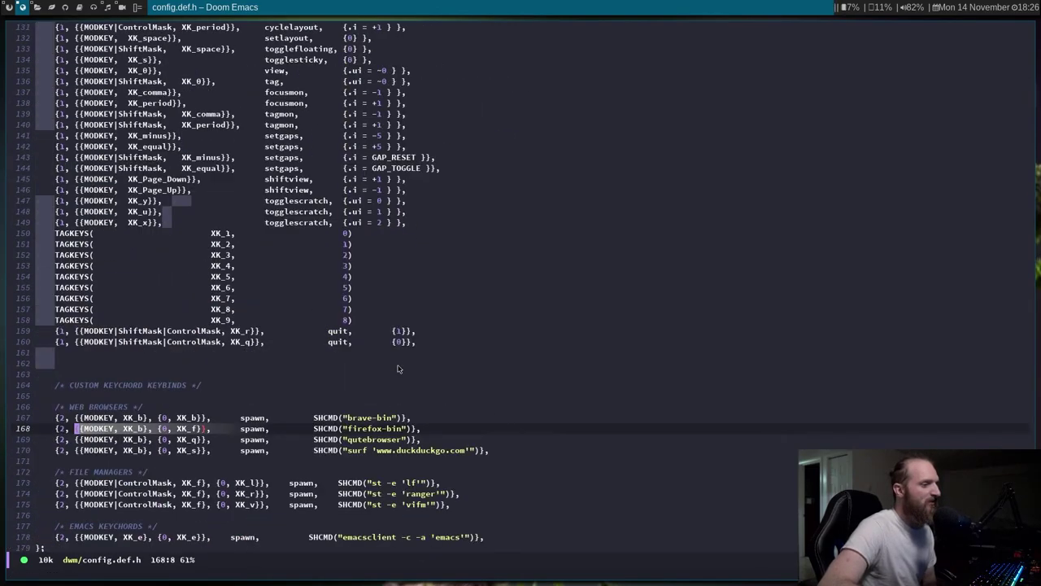
scroll(398, 365, down, 14)
scroll(398, 366, down, 20)
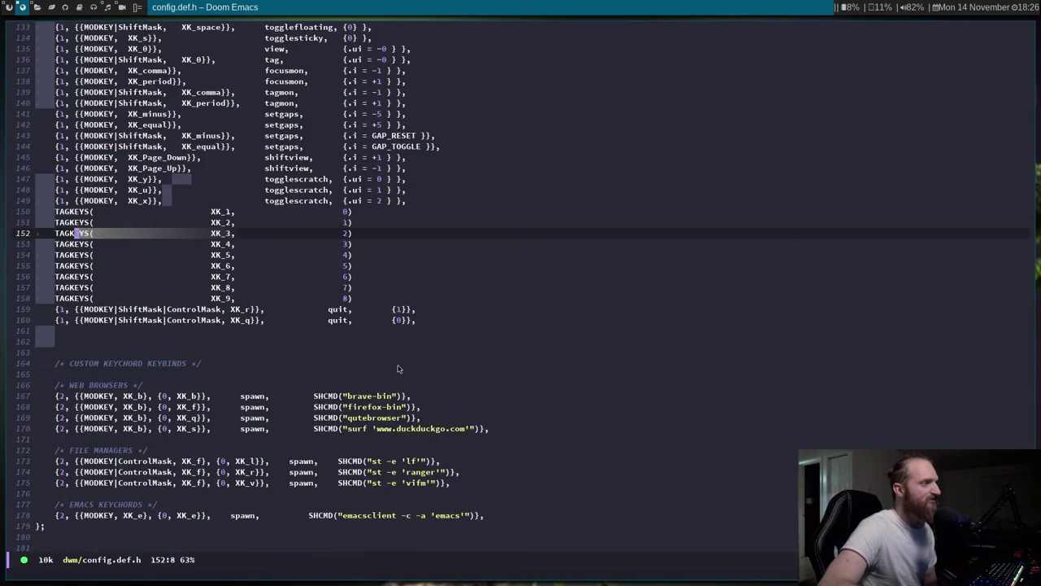
scroll(399, 367, up, 20)
scroll(396, 368, up, 19)
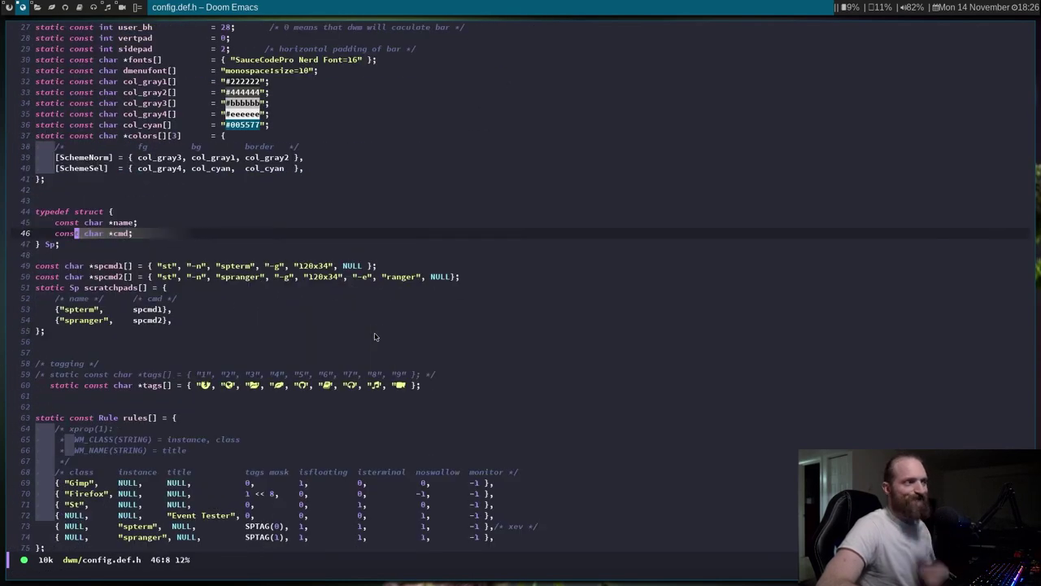
- Switch to the fourth tag, open an st terminal there and list the home directory
click(52, 6)
key(super+Return)
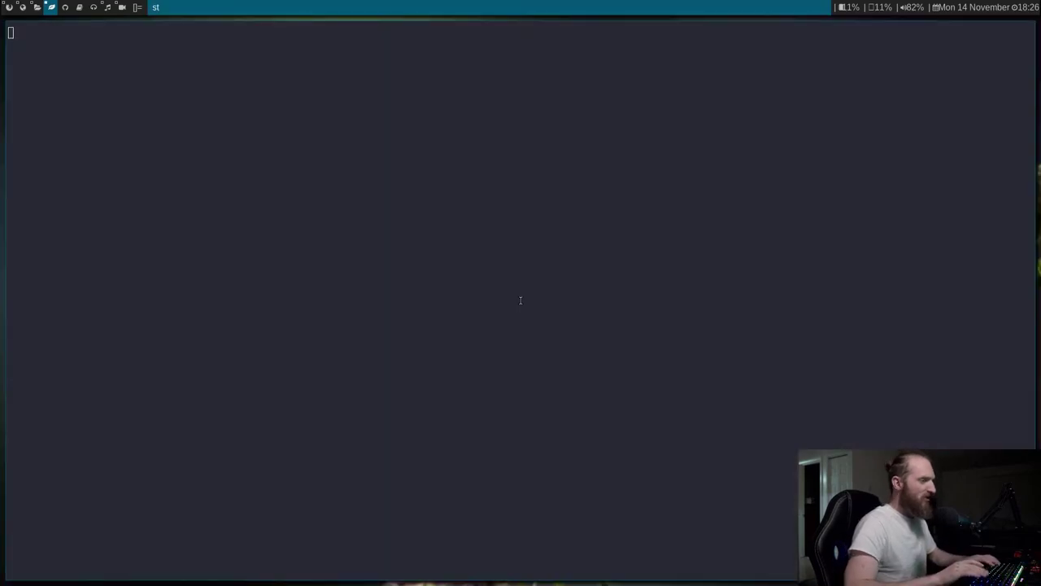
text(ls)
key(Return)
- Change into the src directory and list its contents
text(cd ./src/)
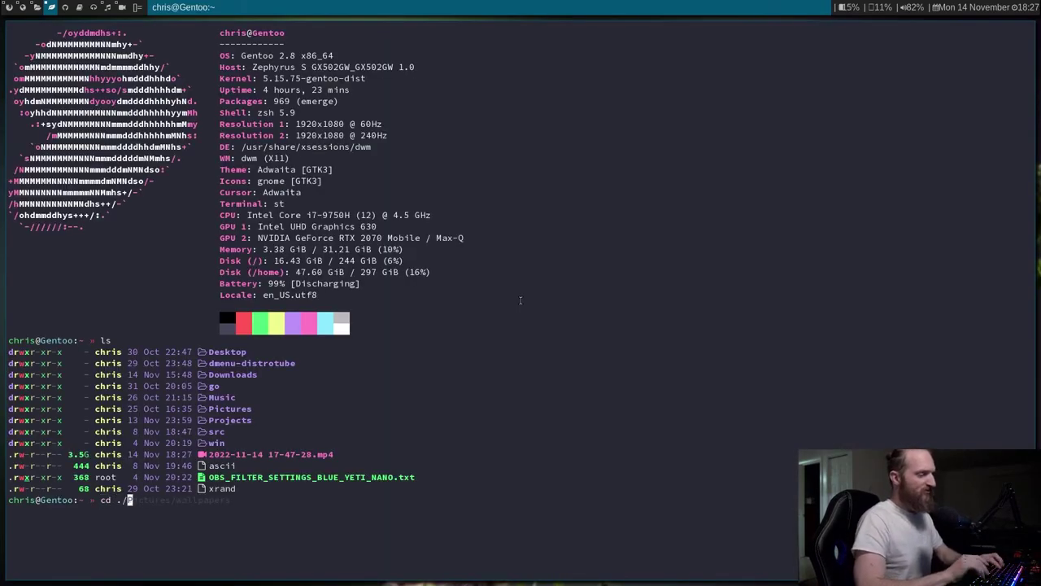
key(Return)
text(ls)
key(Return)
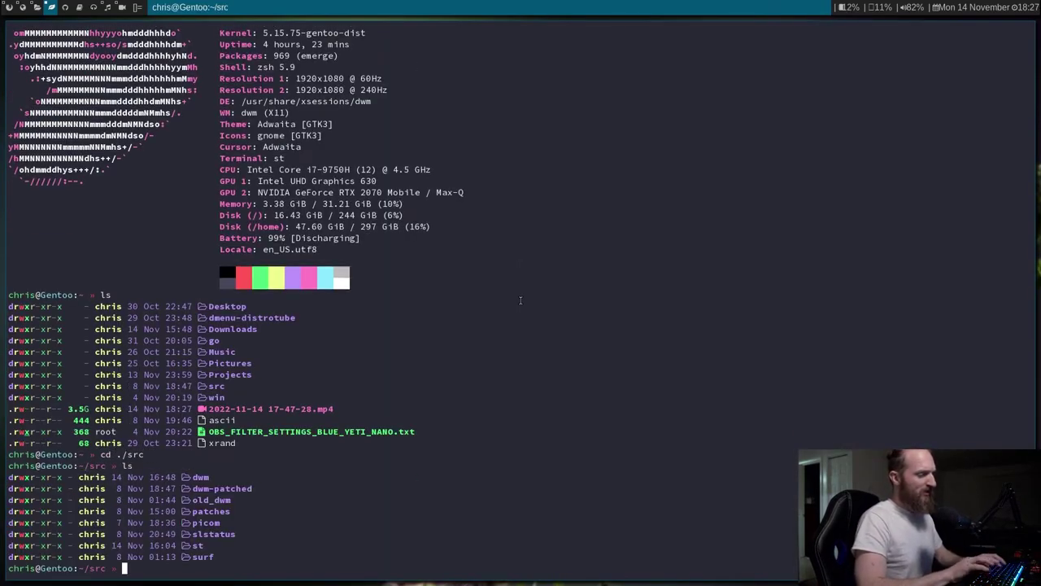
- Change into the patches directory inside src and list its contents
text(cd ./)
text(patches)
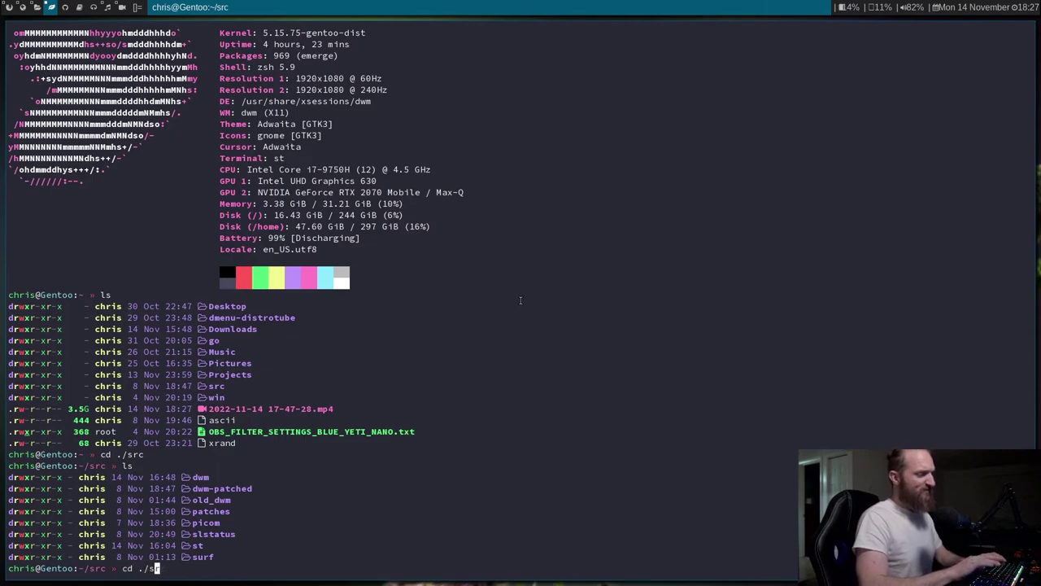
key(Return)
text(ls)
key(Return)
- Change into the old_patches directory and list the patch files in it
text(cd ./old_patches/)
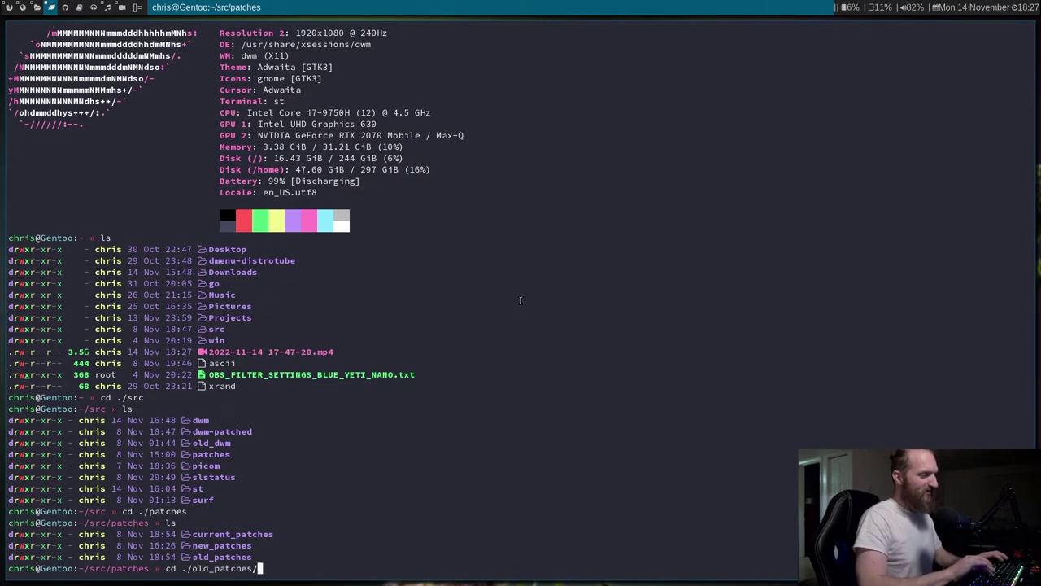
key(Return)
text(ls)
key(Return)
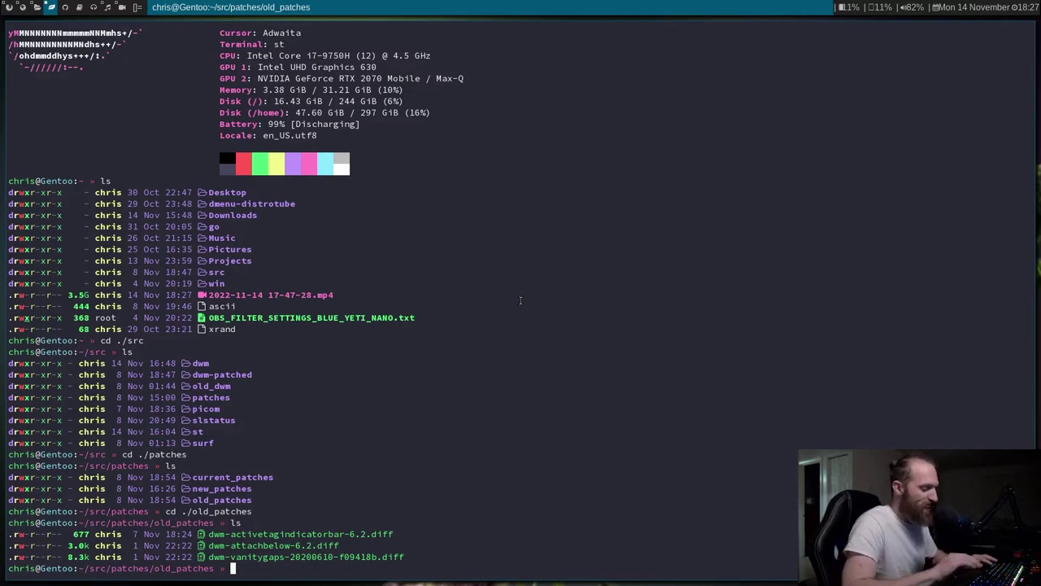
- Open a second terminal tiled beside the old_patches one, leaving its prompt empty
key(super+Return)
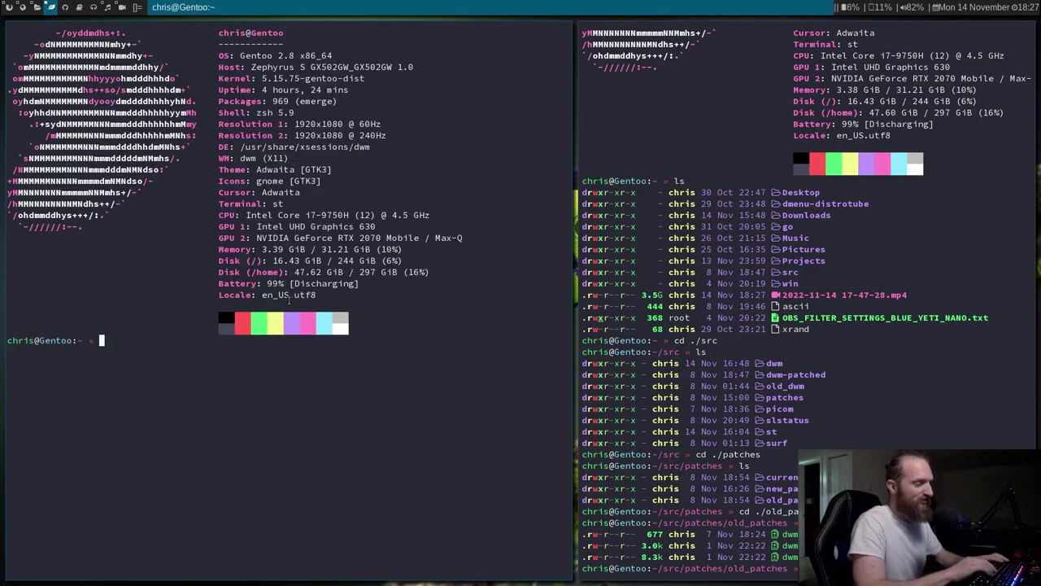
text(e)
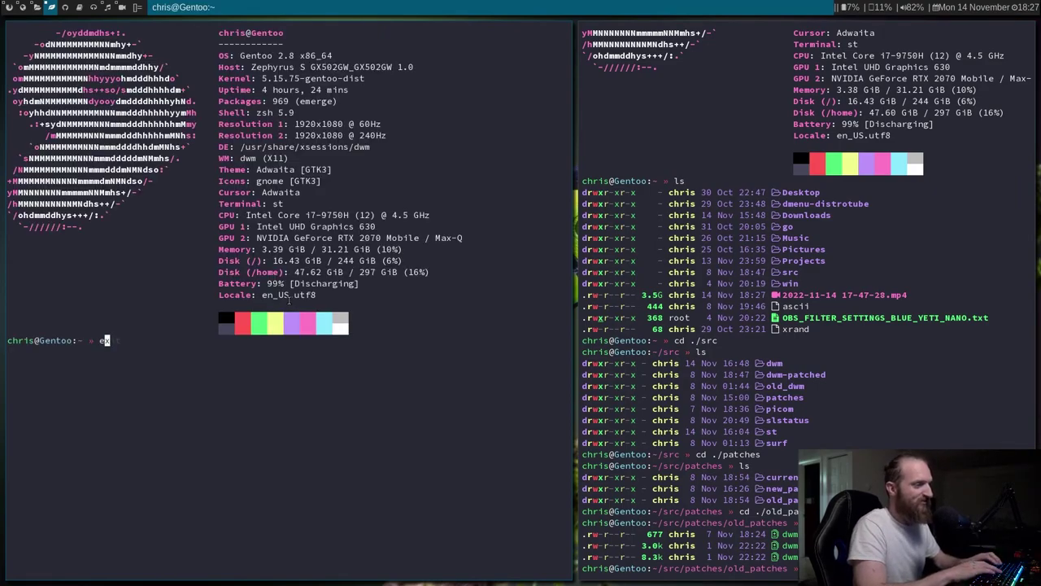
key(BackSpace)
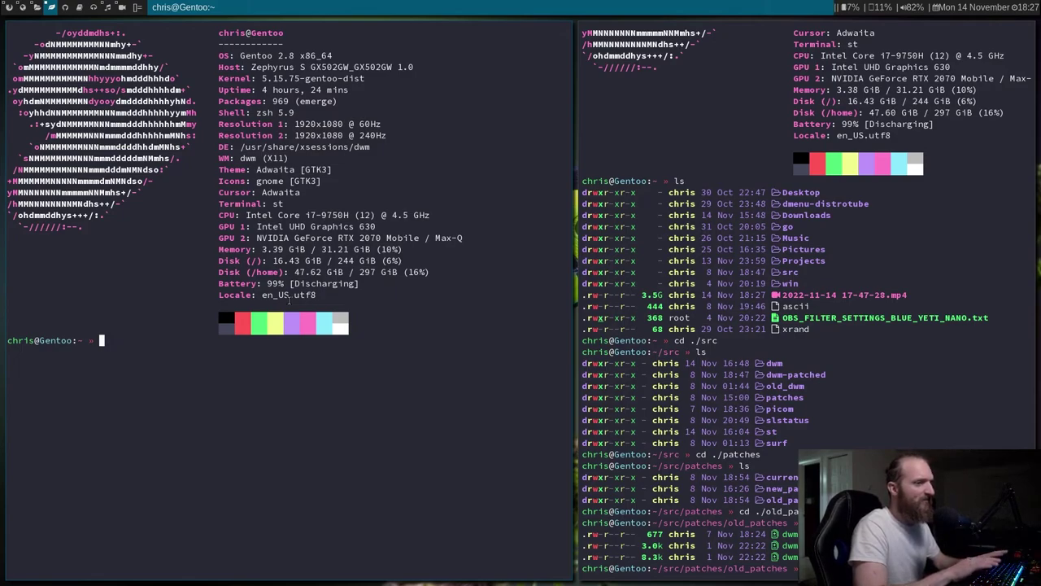
text(ex)
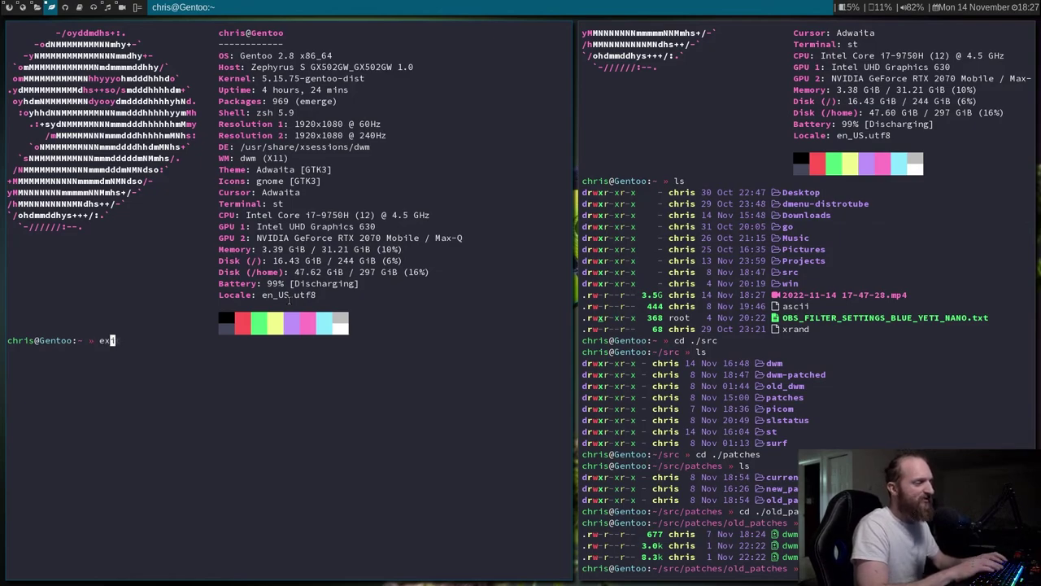
key(BackSpace)
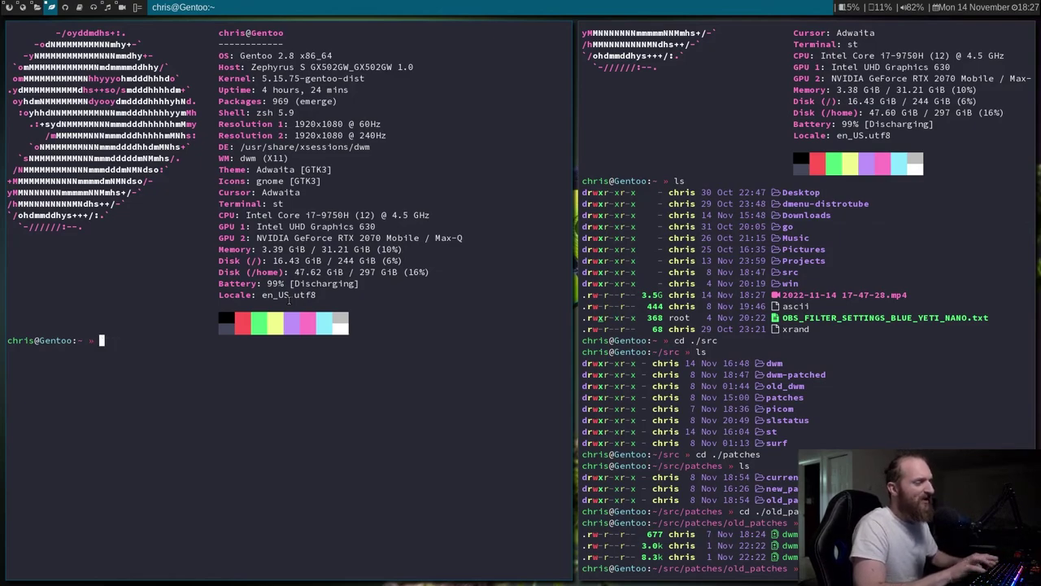
- Swap the two tiled terminals between the master and stack areas several times and exit the newer terminal
key(super+Return)
key(super+Return)
key(super+Return)
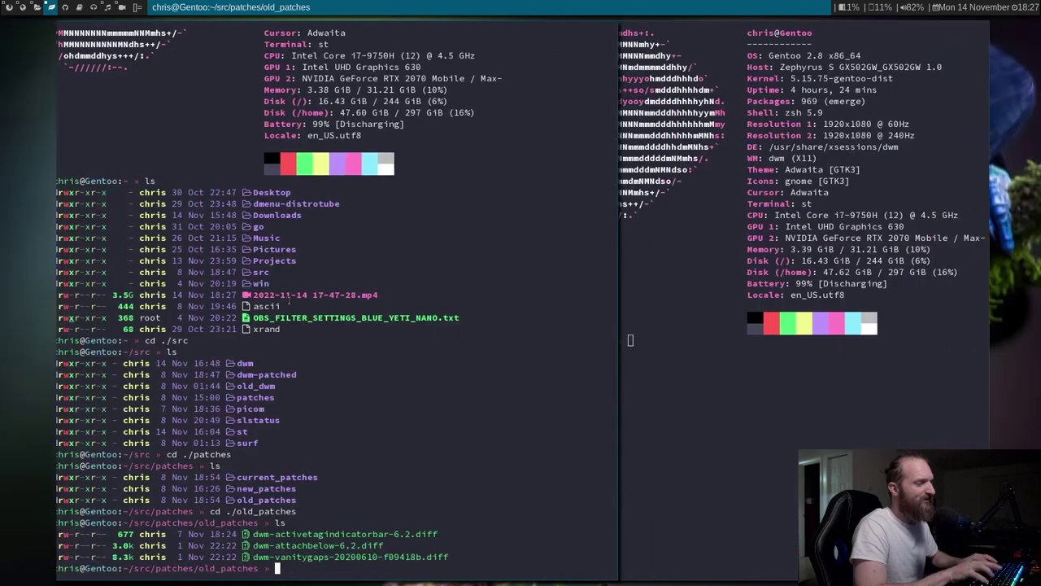
key(super+Return)
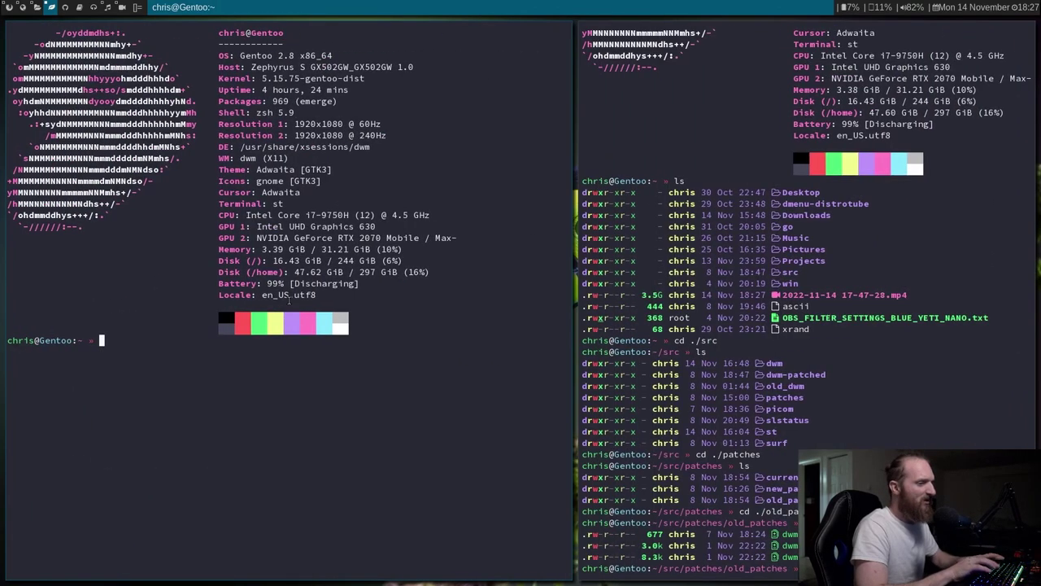
text(exit)
key(Return)
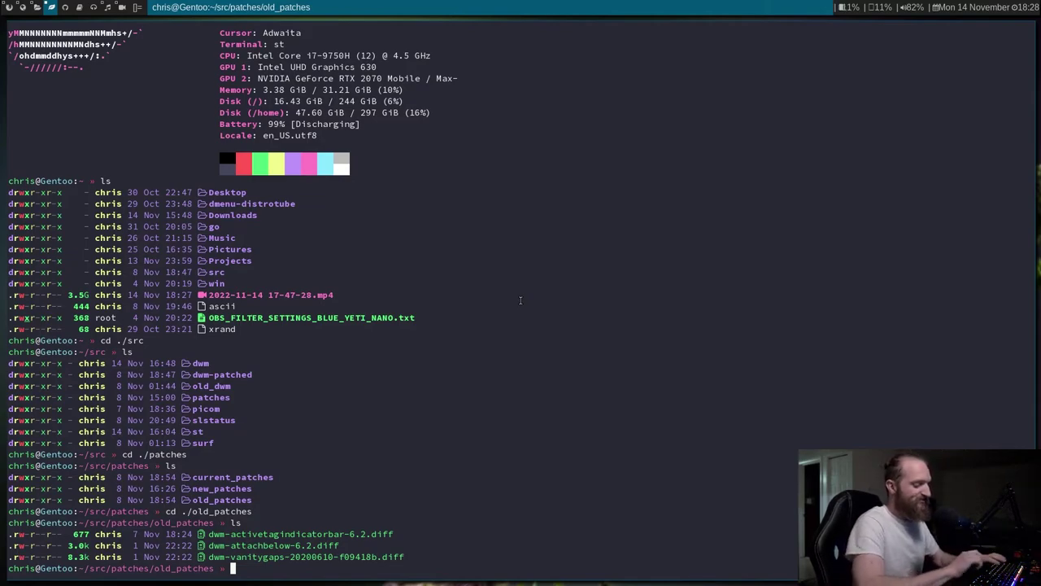
- Return to the parent patches directory and list its contents
text(cd ..)
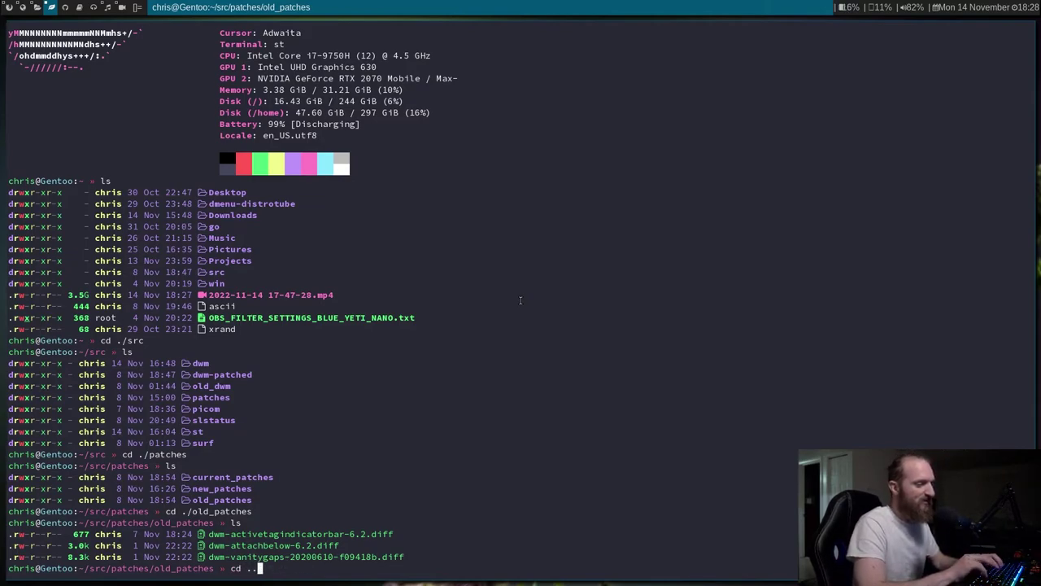
key(Return)
text(ls)
key(Return)
- Change into the new_patches directory and list the patch files in it
text(cd ./new_patches/)
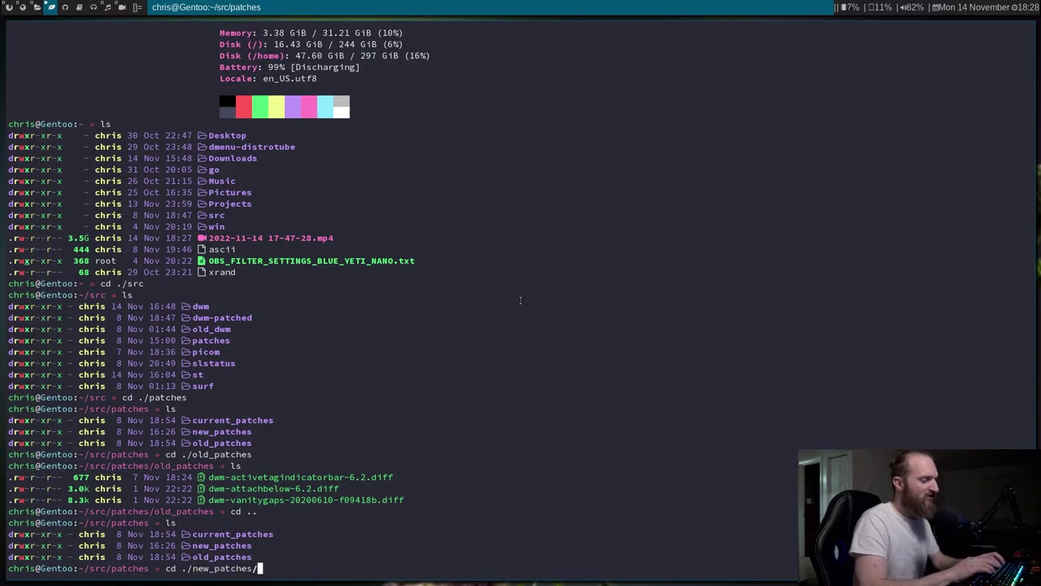
key(Return)
text(ls)
key(Return)
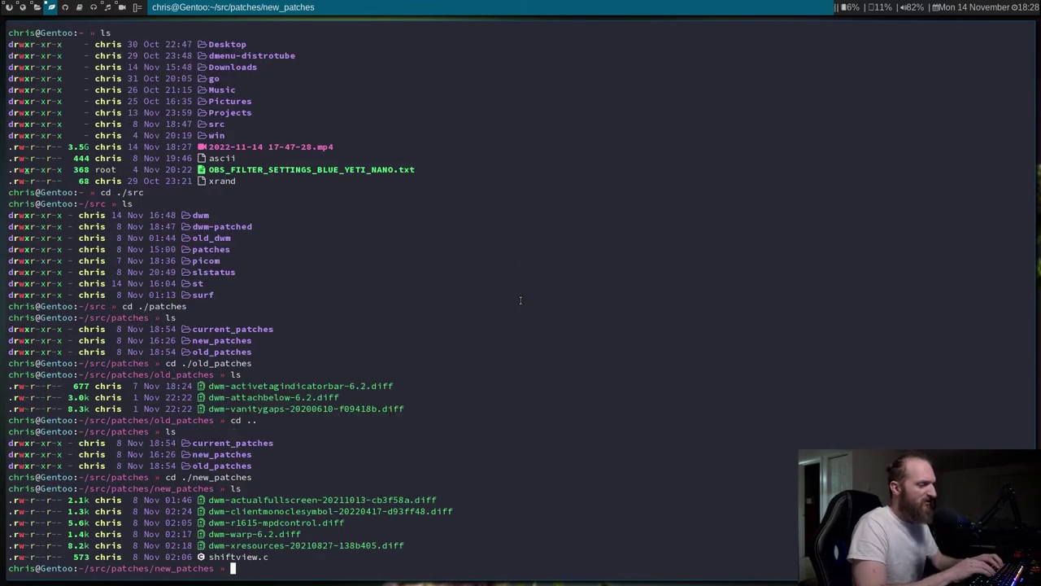
- Mark the dwm-r1615-mpdcontrol.diff entry in the listing, clear the selection and list new_patches again
drag(226, 516, 228, 523)
click(228, 522)
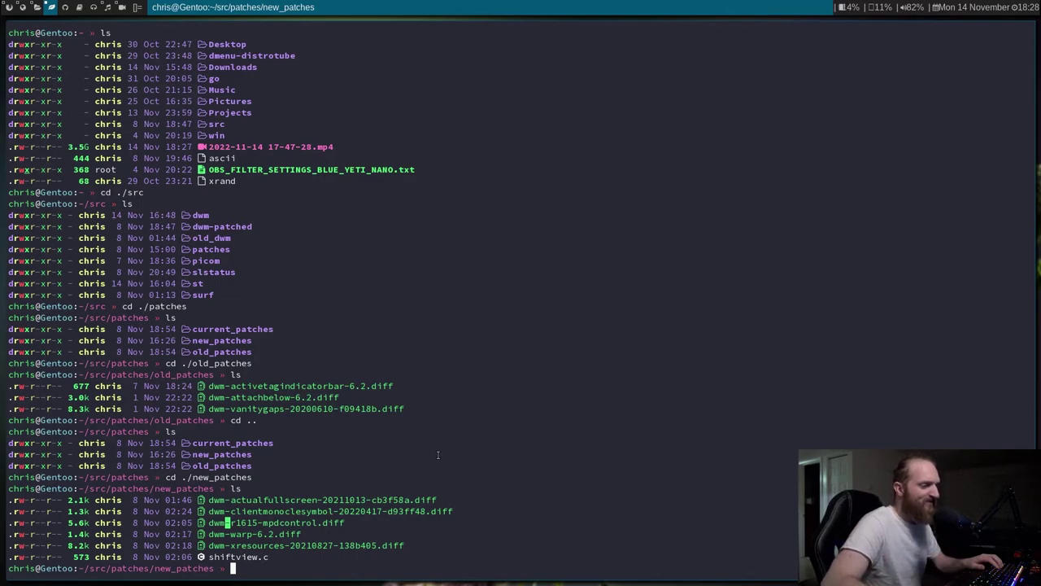
click(372, 501)
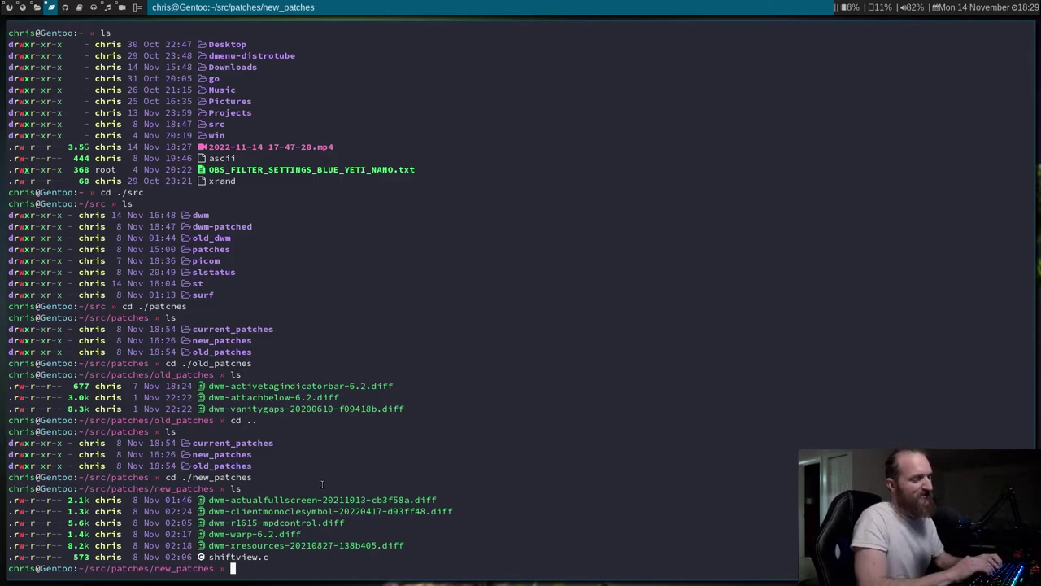
text(ls)
key(Return)
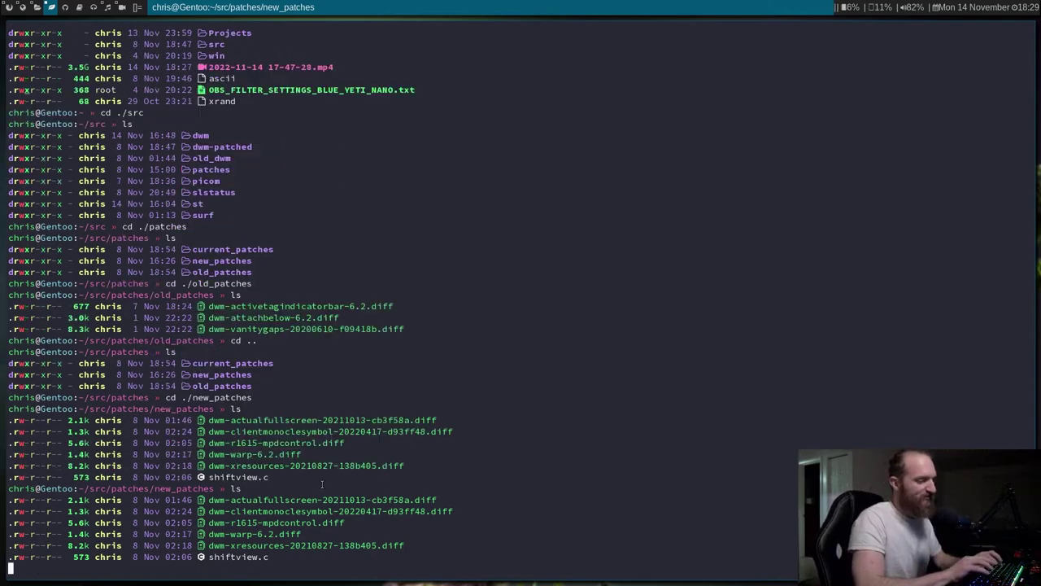
- Go up from new_patches to patches and on to src, listing the contents of each directory
text(cd ..)
key(Return)
text(ls)
key(Return)
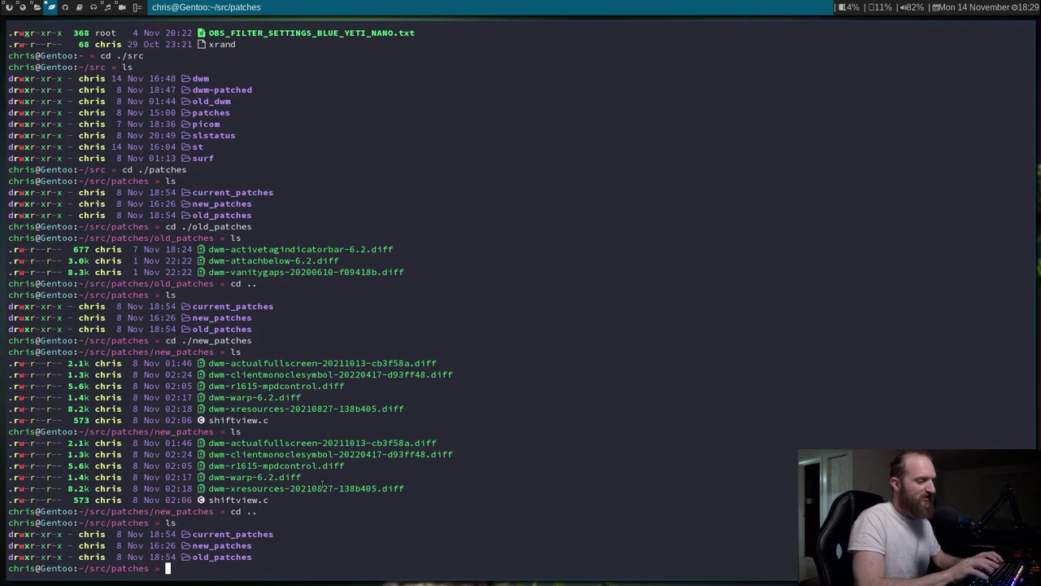
text(cd ..)
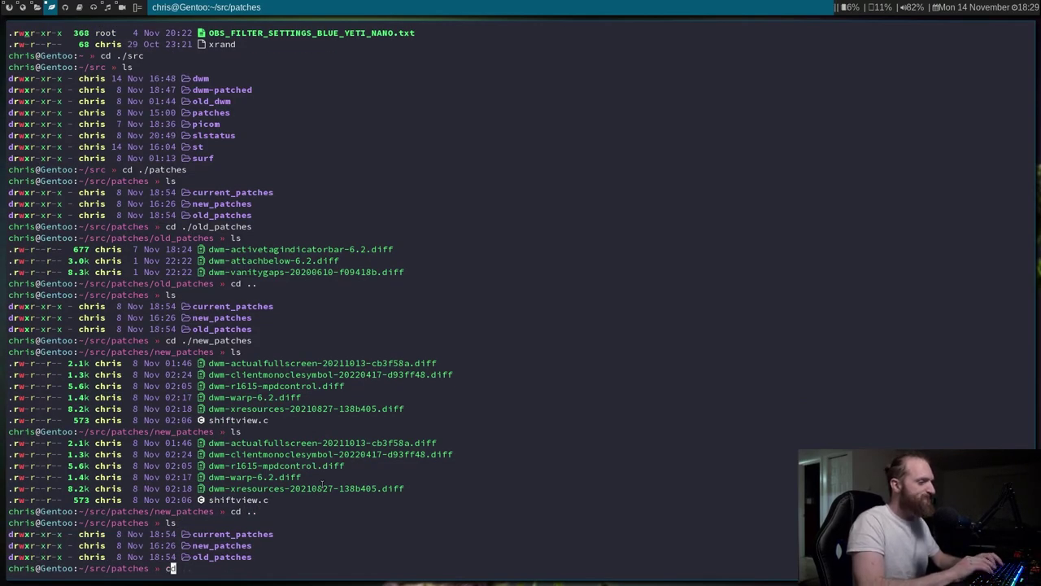
key(Return)
text(ls)
key(Return)
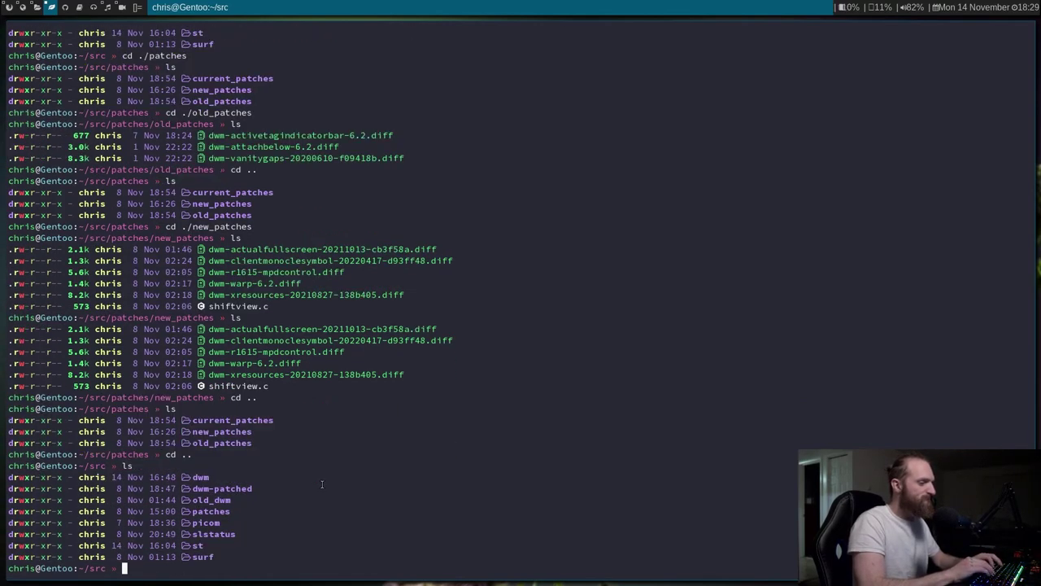
- Change into the slstatus directory inside src and list its files
text(cd ./)
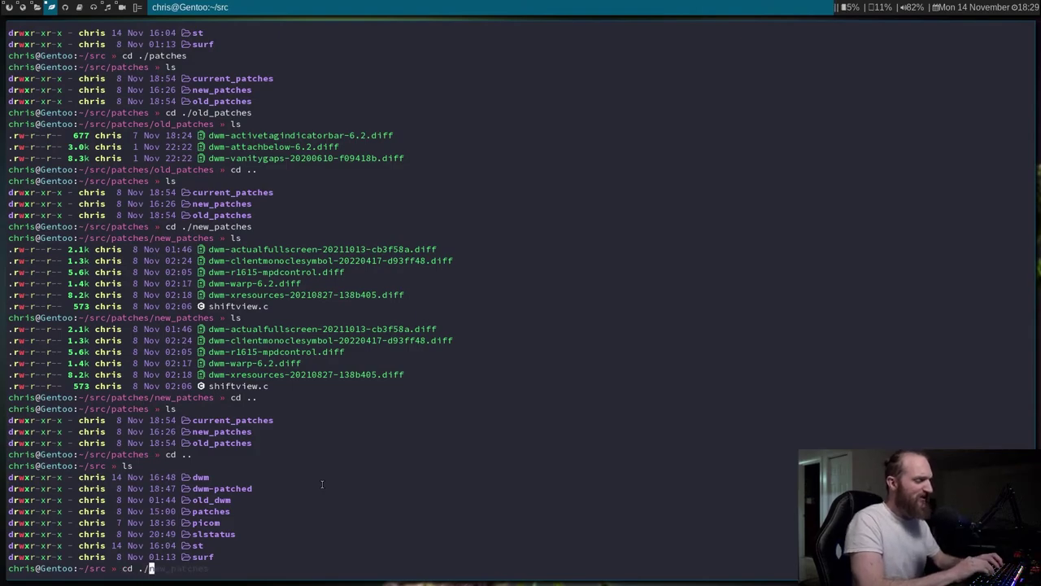
text(slstatus/)
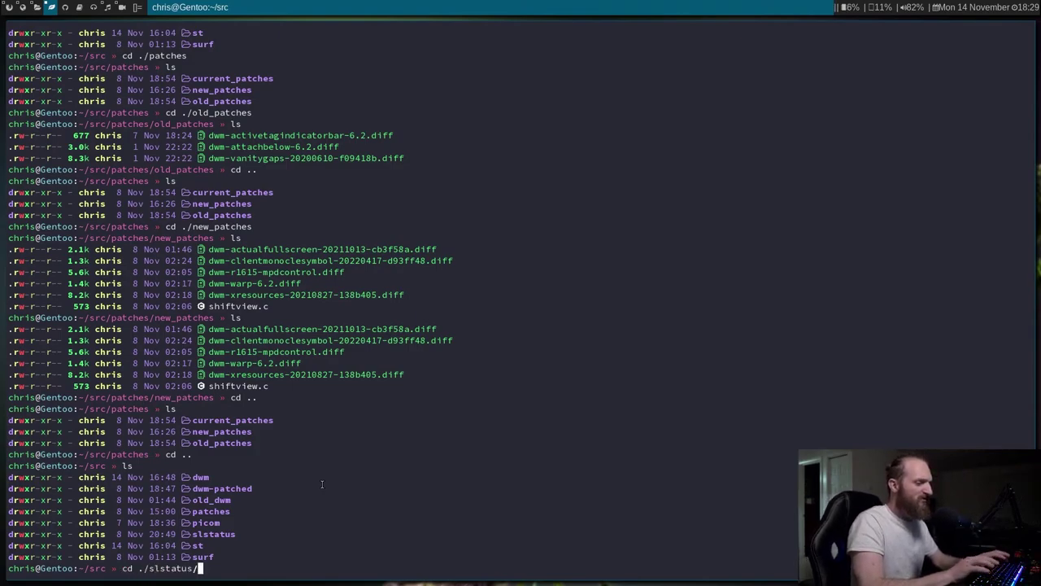
key(Return)
text(lstatus)
key(Return)
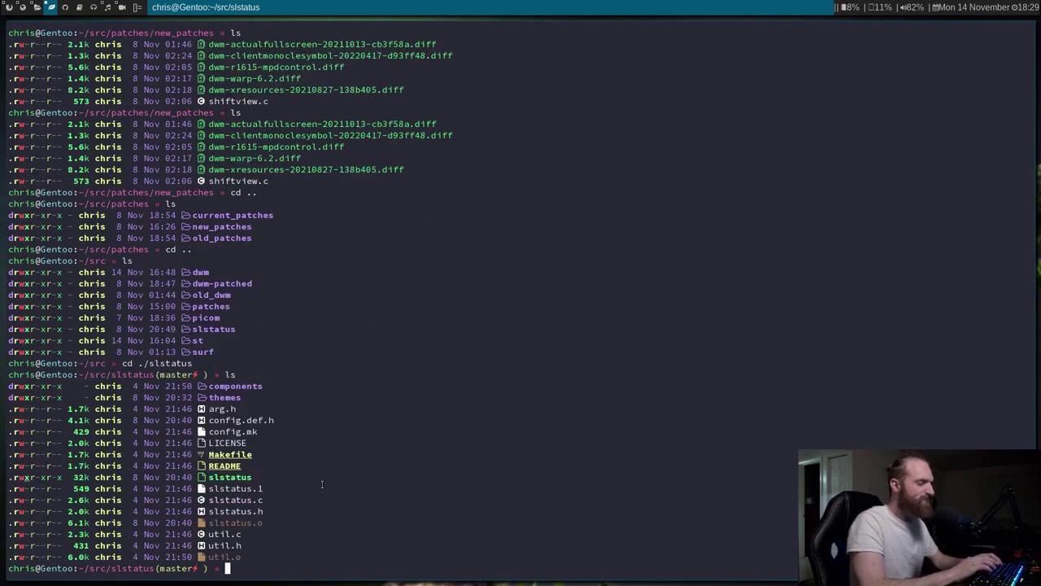
- Open the slstatus config.def.h in nvim and go to the end of the file
text(nvim ./c)
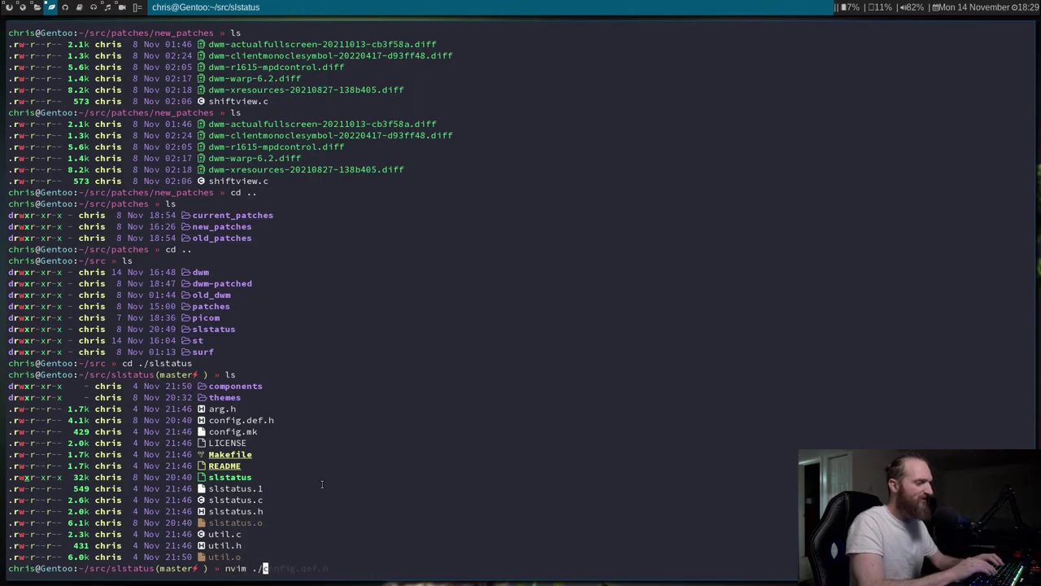
key(Right)
key(Return)
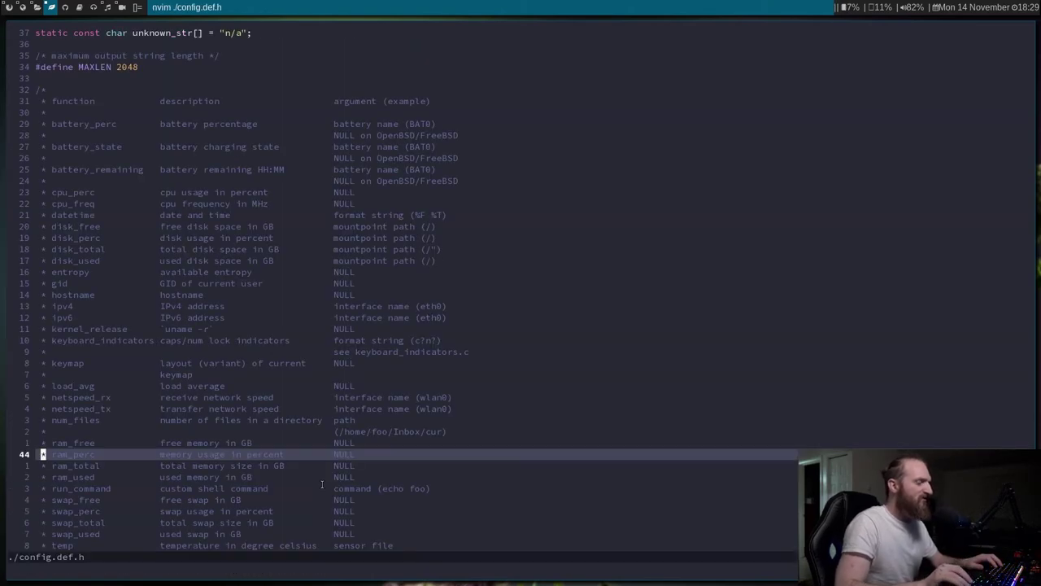
key(shift+g)
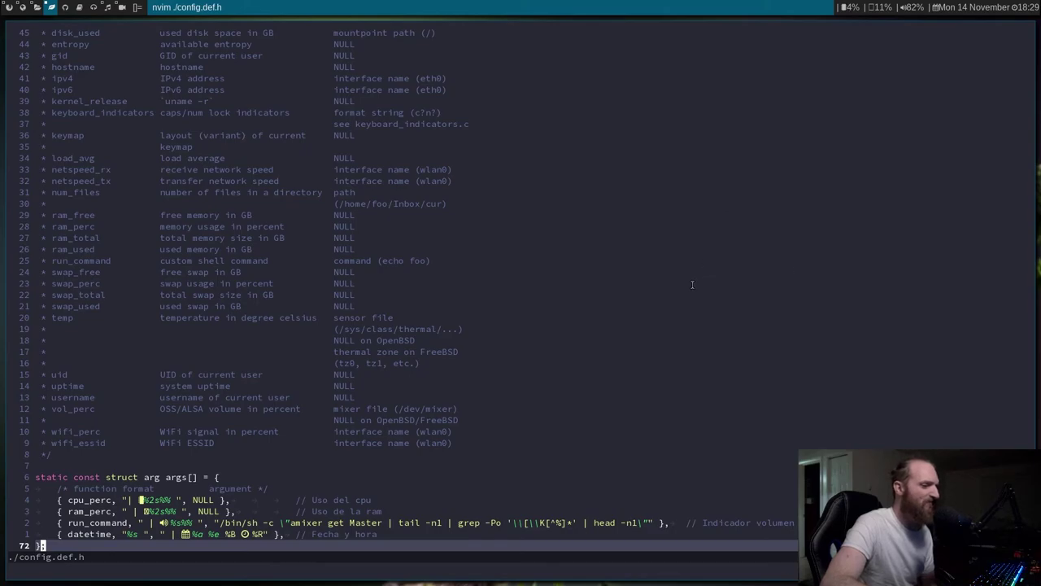
- Examine the args array's cpu_perc, ram_perc, run_command volume and datetime entries, along with the function reference comment above it
click(320, 498)
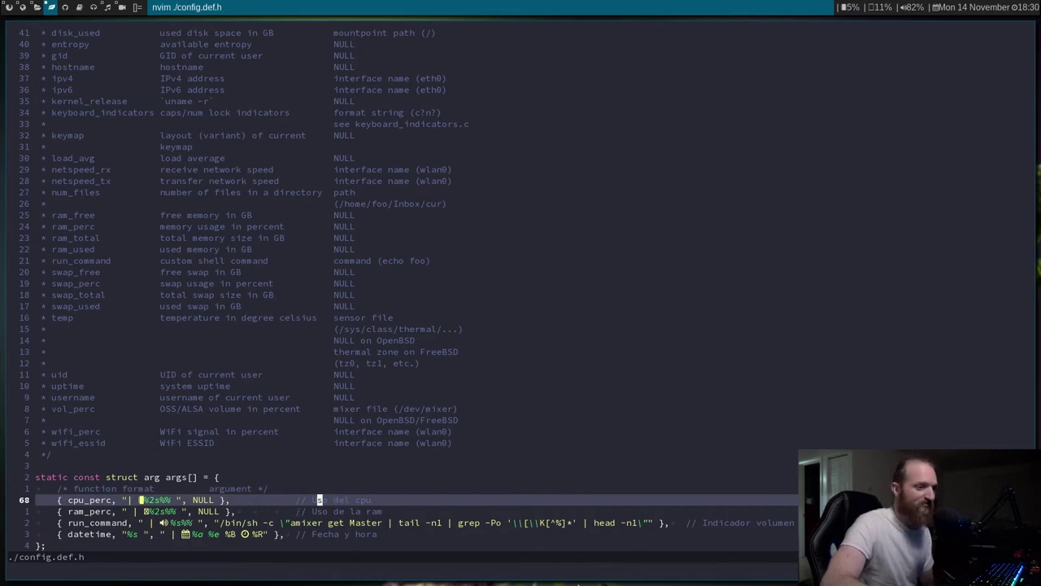
drag(735, 530, 742, 522)
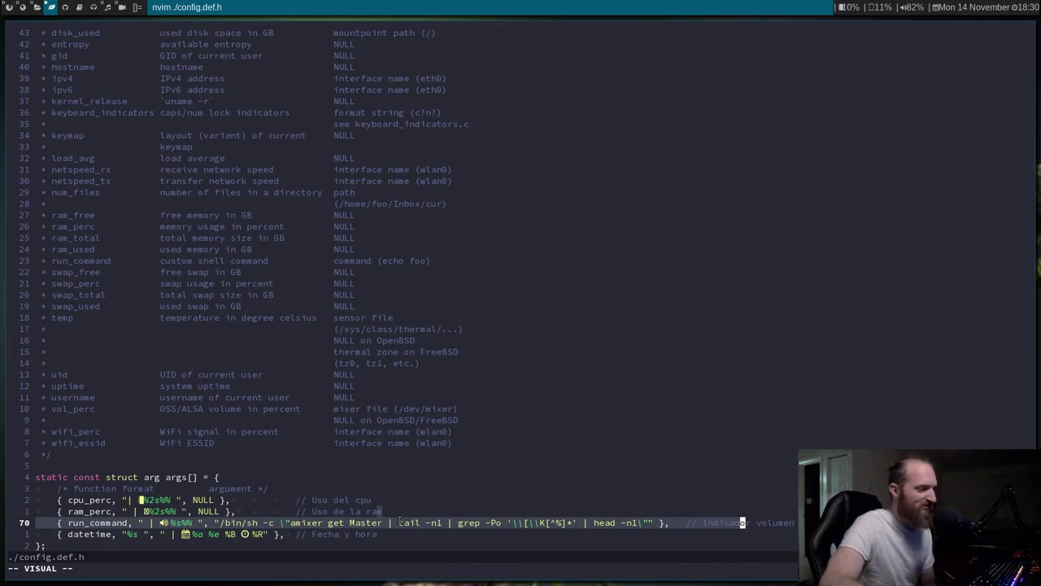
click(189, 478)
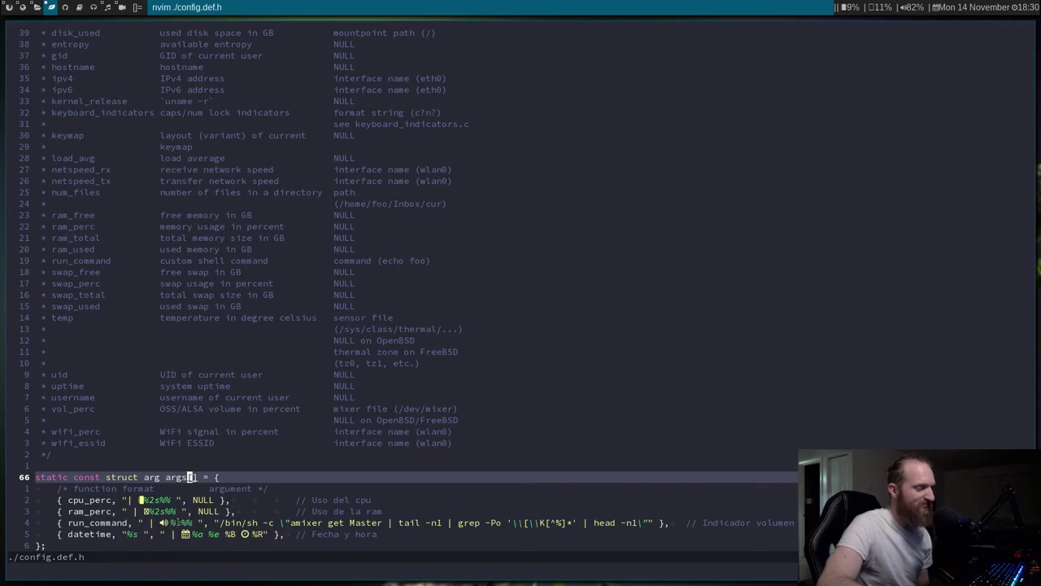
key(8)
key(k)
scroll(187, 488, down, 2)
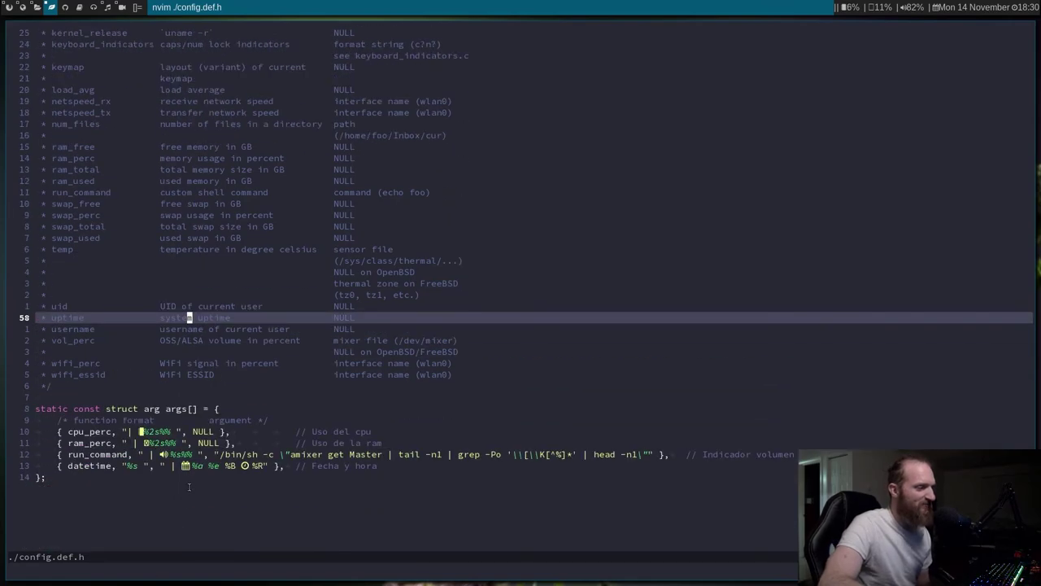
scroll(204, 465, down, 3)
scroll(203, 465, up, 3)
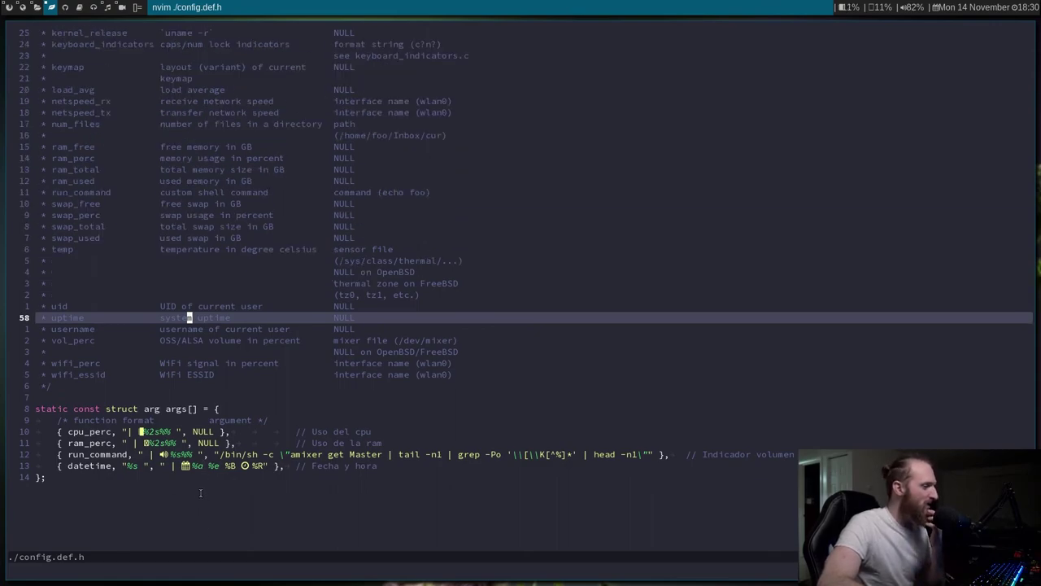
click(324, 432)
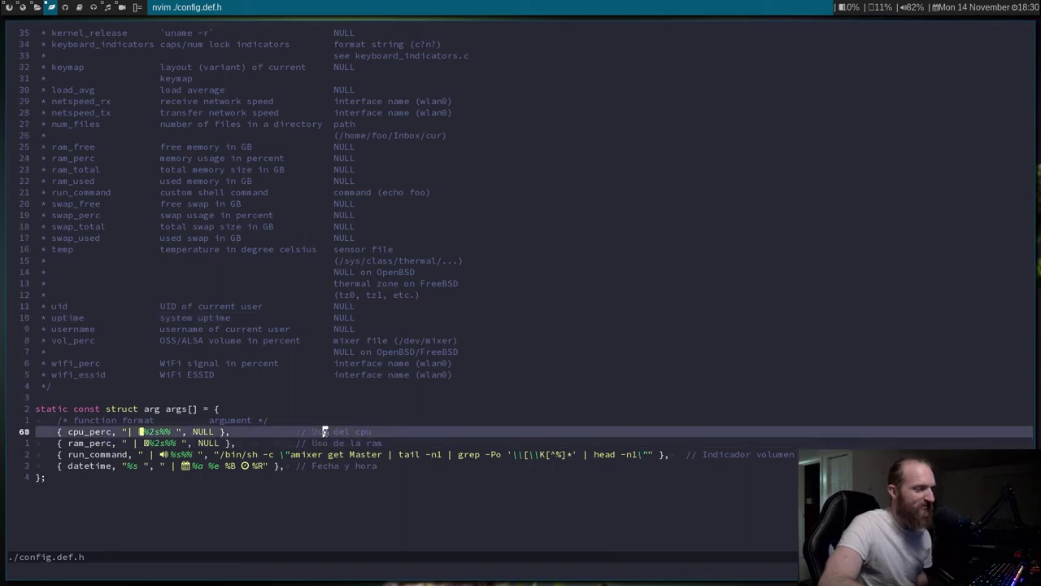
key(j)
click(332, 433)
click(325, 453)
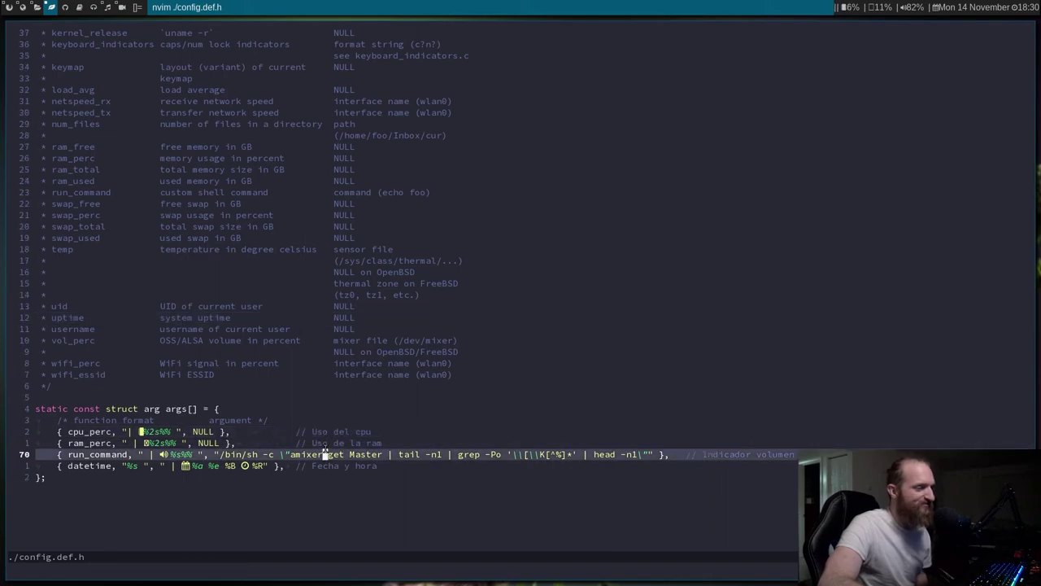
click(239, 491)
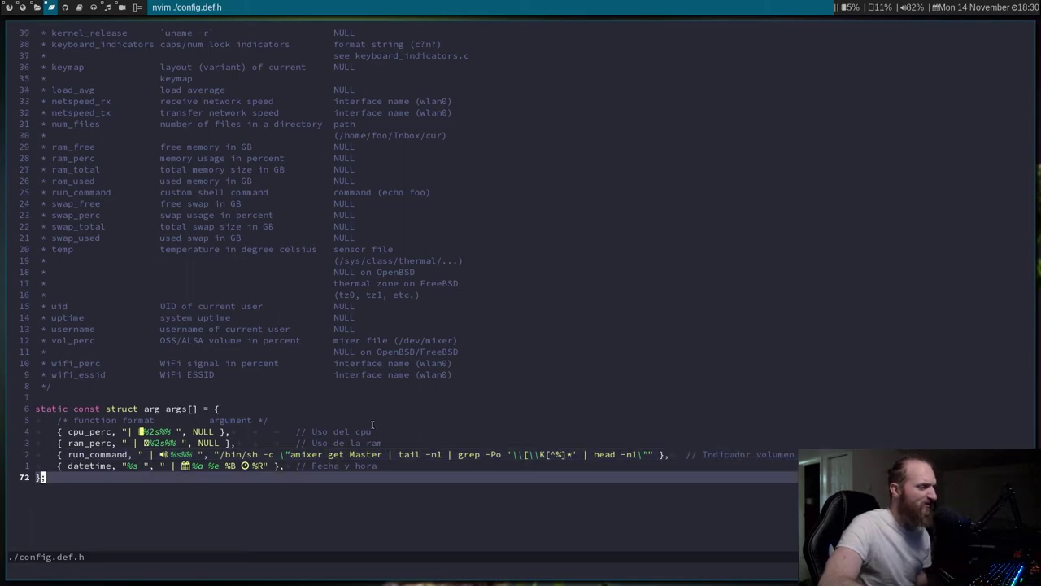
scroll(373, 425, up, 3)
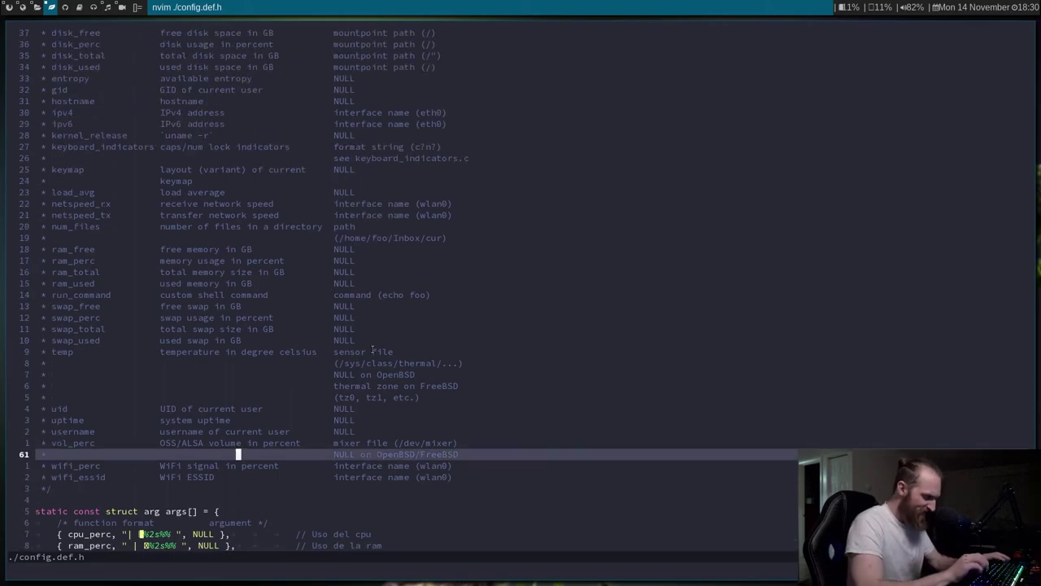
- Save and quit config.def.h, and list the slstatus directory again
text(:wq)
key(Return)
text(lstatus(master⚡ ) »)
key(Return)
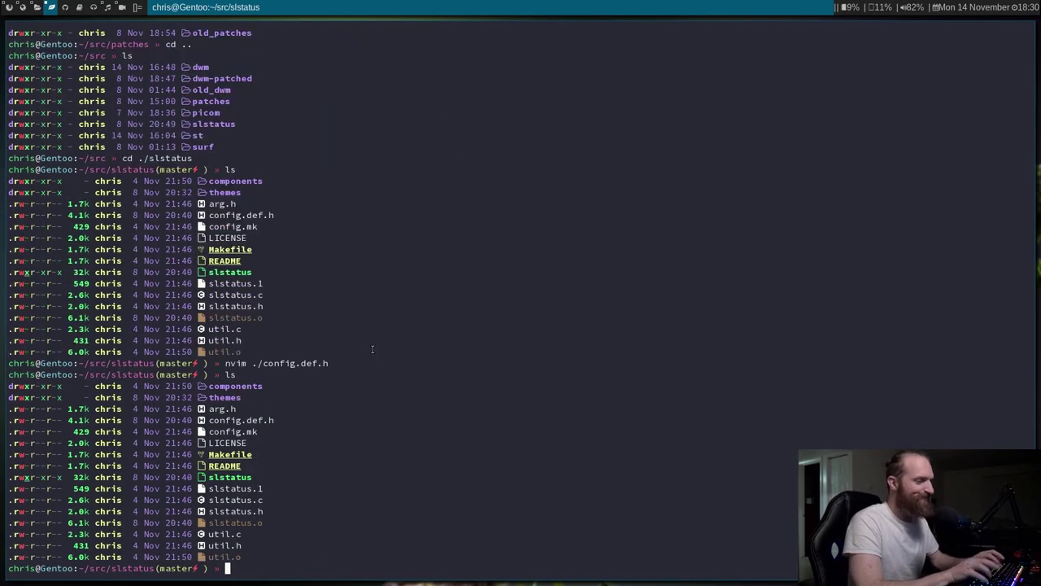
- Return from slstatus to the src directory and list its contents
text(cd ..)
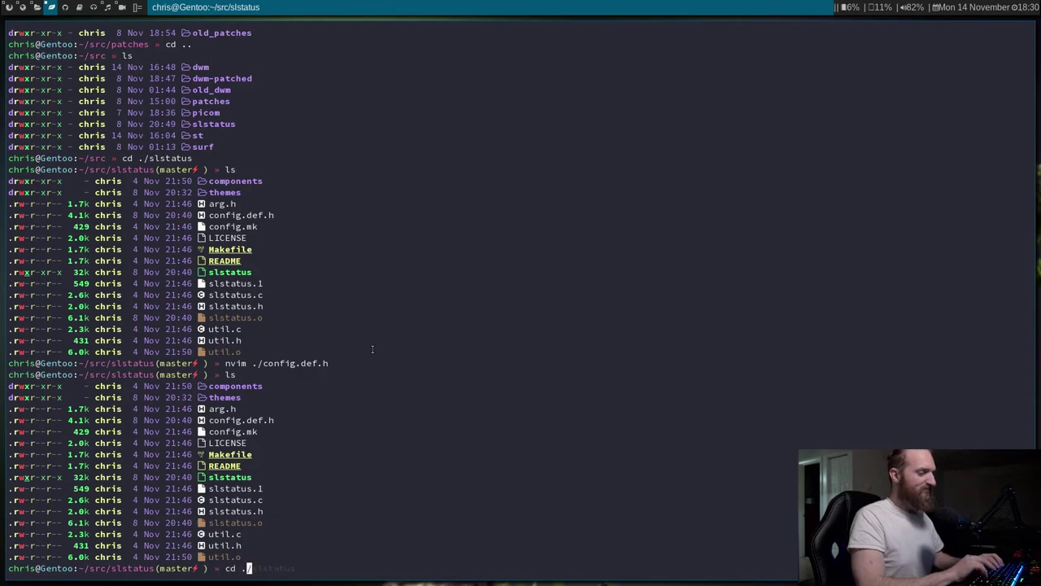
key(Return)
text(ls)
key(Return)
- Change into the st directory inside src and list its files
text(cd ./)
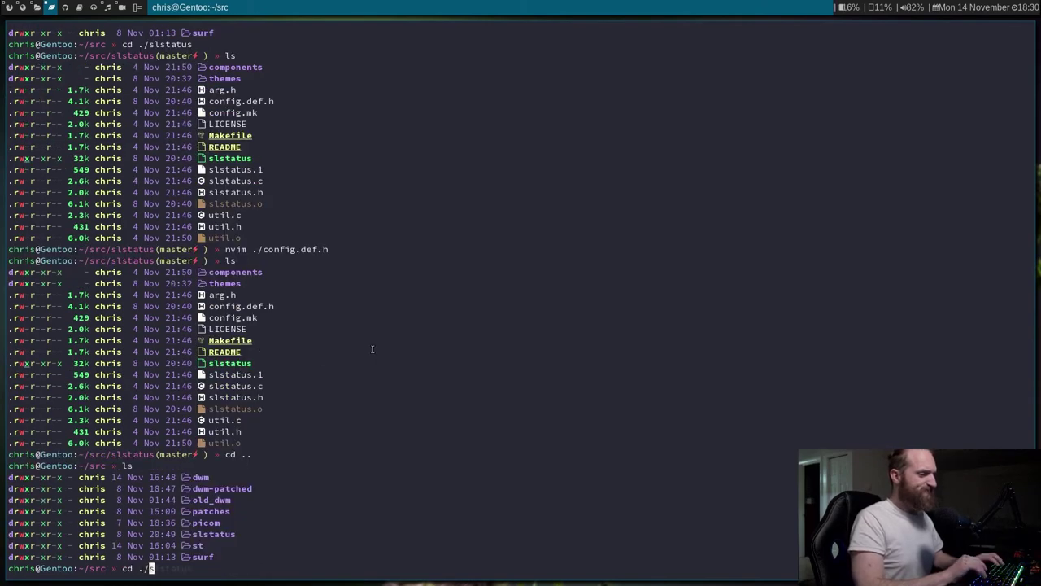
text(s)
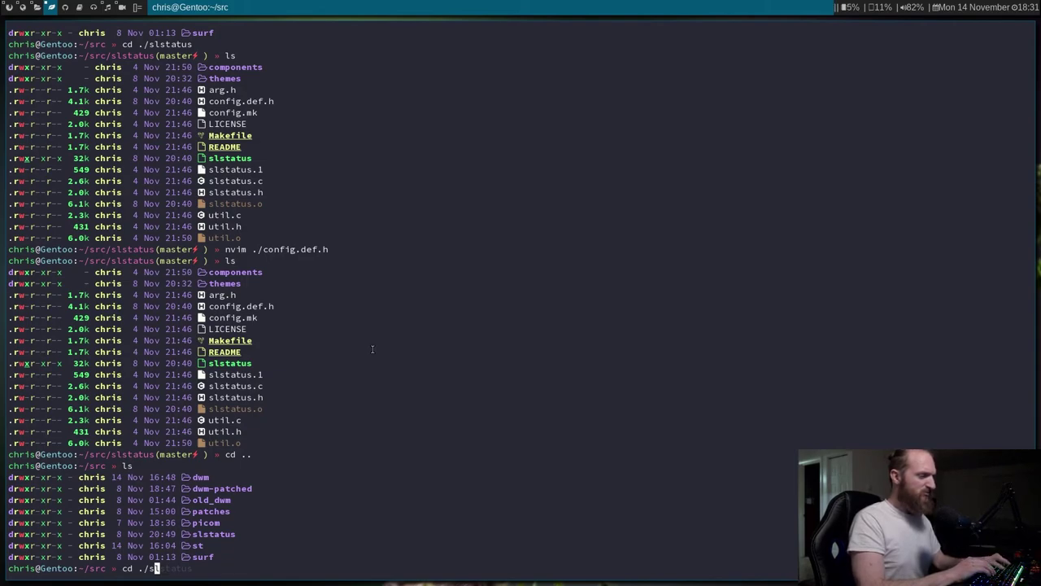
text(t)
key(Return)
text(ls)
key(Return)
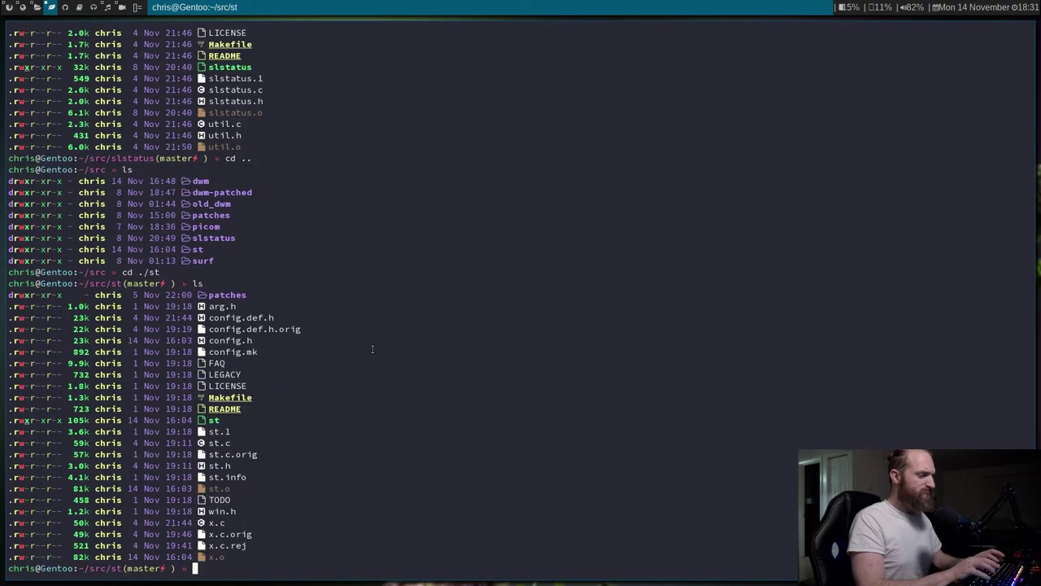
- Change into st's patches directory and list the patch files in it
text(cd ./patches)
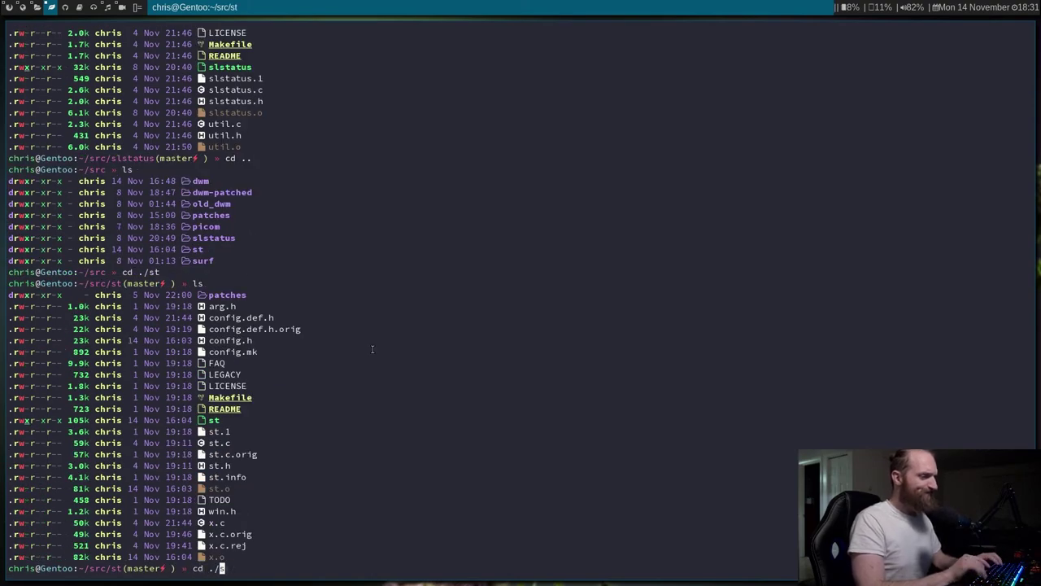
key(Return)
text(ls)
key(Return)
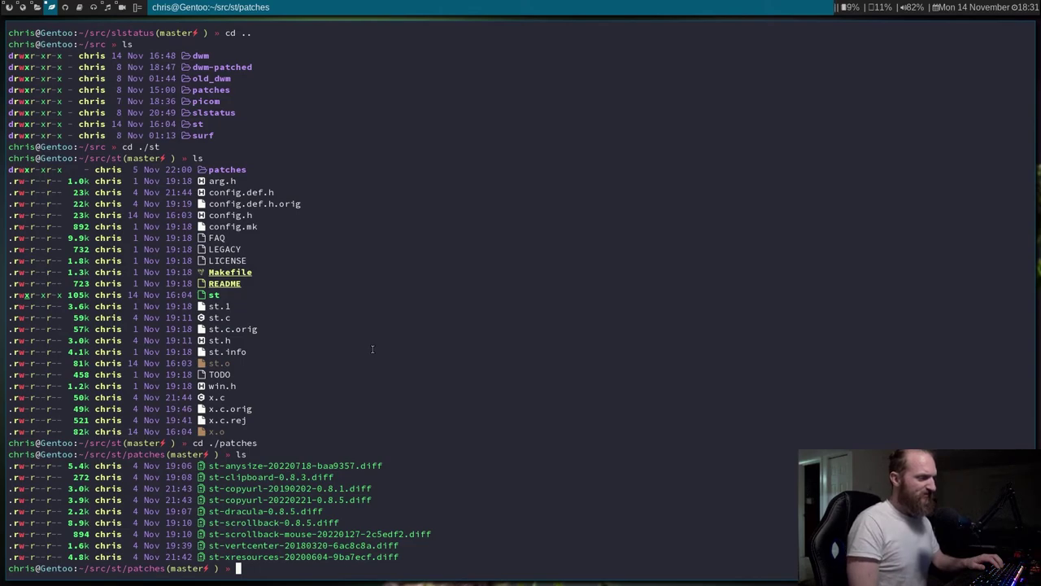
- Go up from st's patches to st and on to src, listing the contents of each directory
text(cd ..)
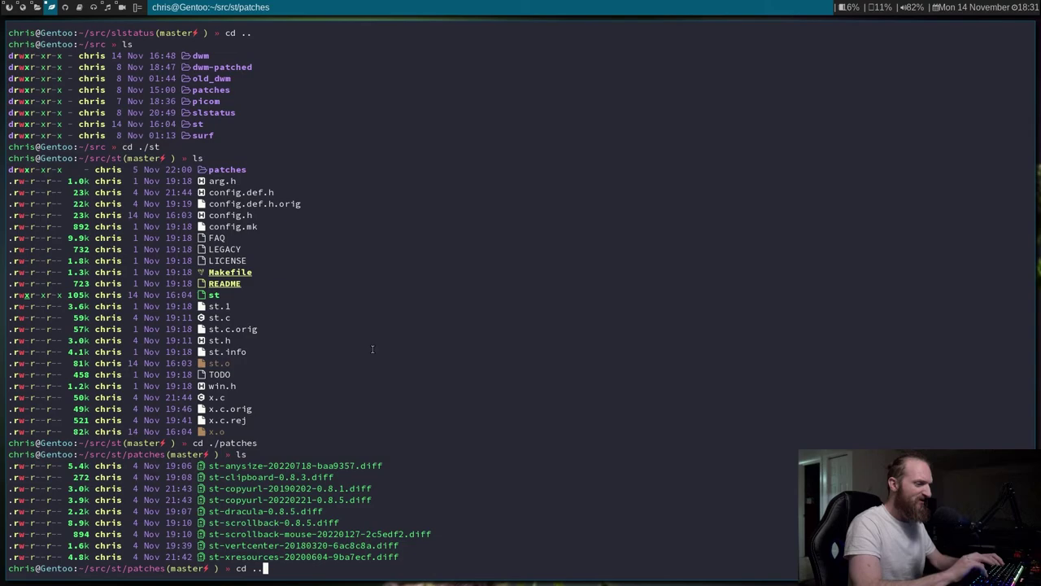
key(Return)
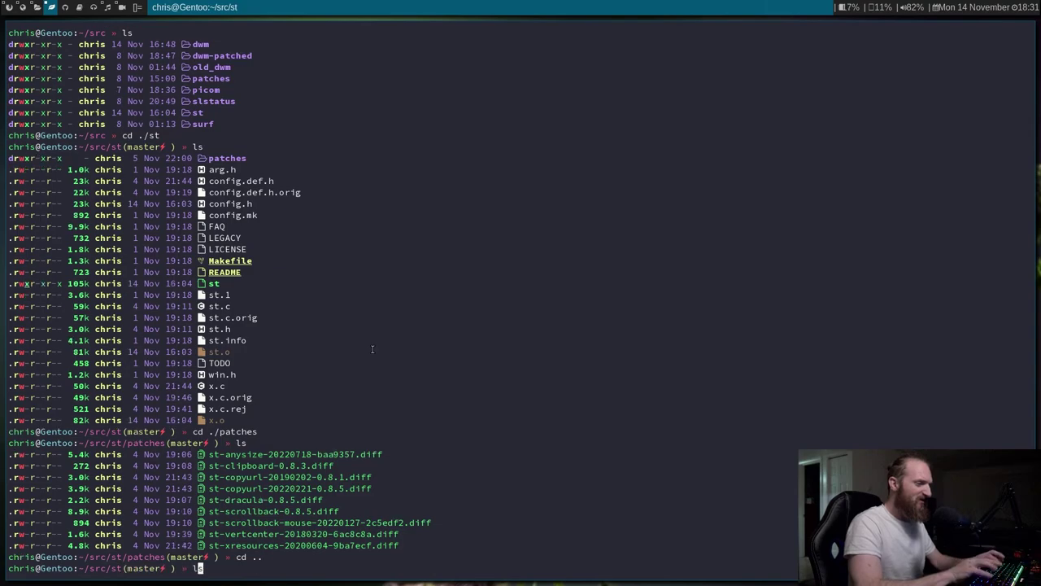
text(ls)
key(Return)
text(cd ..)
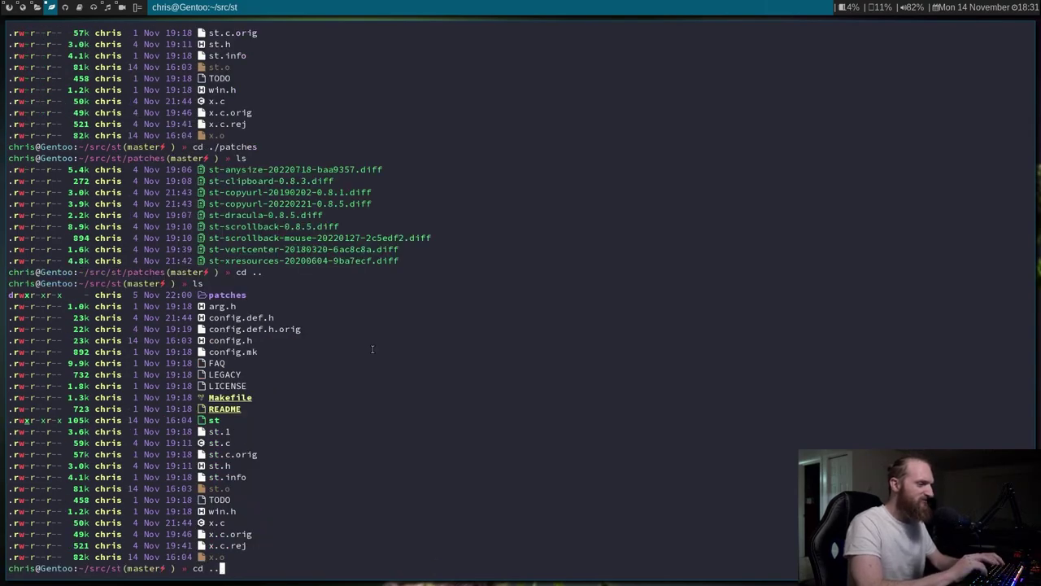
key(Return)
text(ls)
key(Return)
- Change into the surf directory inside src and list its files
text(cd ./surf/)
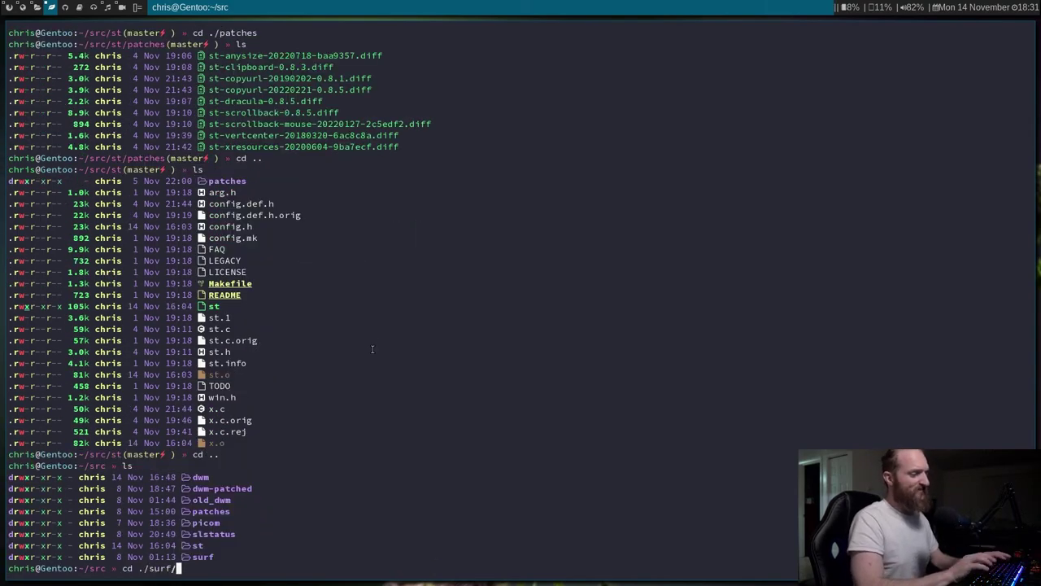
key(Return)
text(ls)
key(Return)
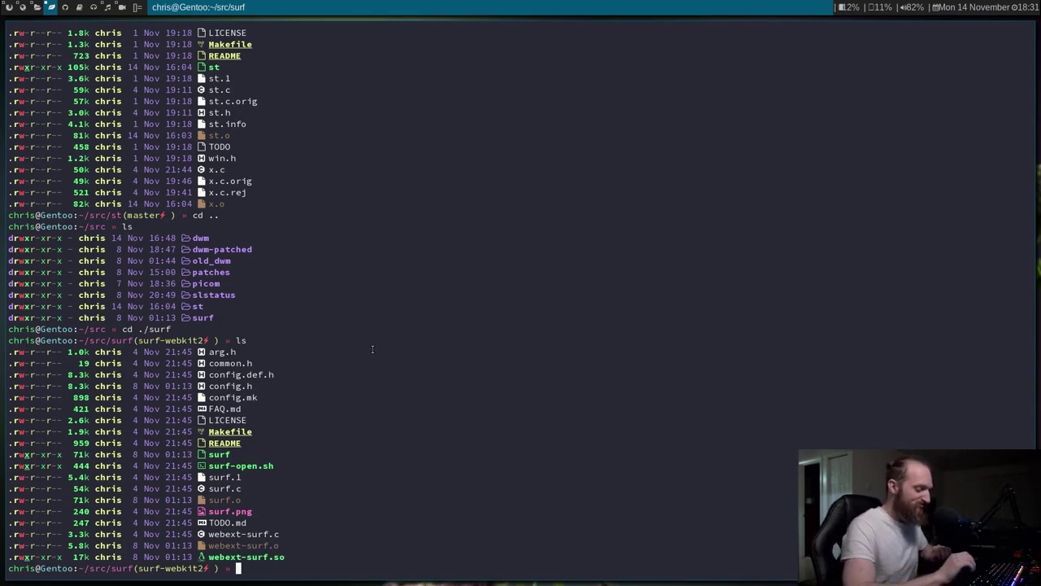
- Launch the compiled surf browser from its directory, load duckduckgo.com and look over the page
text(./surf)
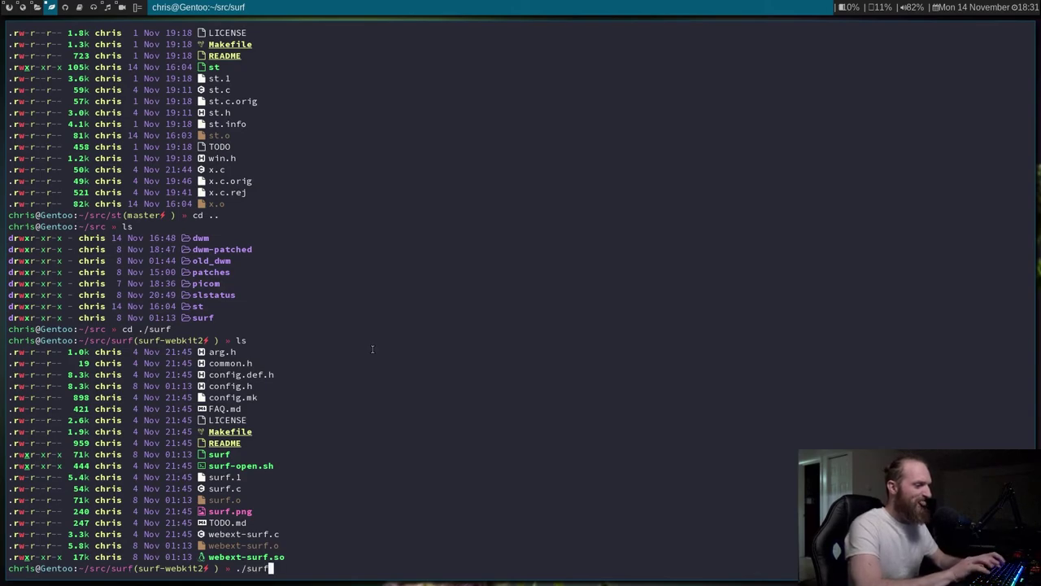
key(Return)
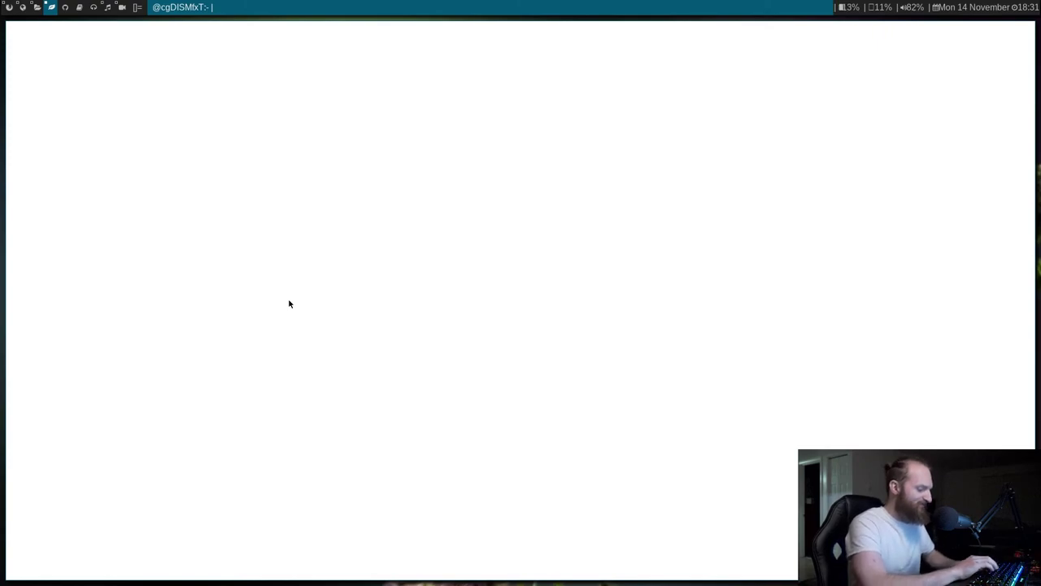
key(ctrl+g)
text(duck)
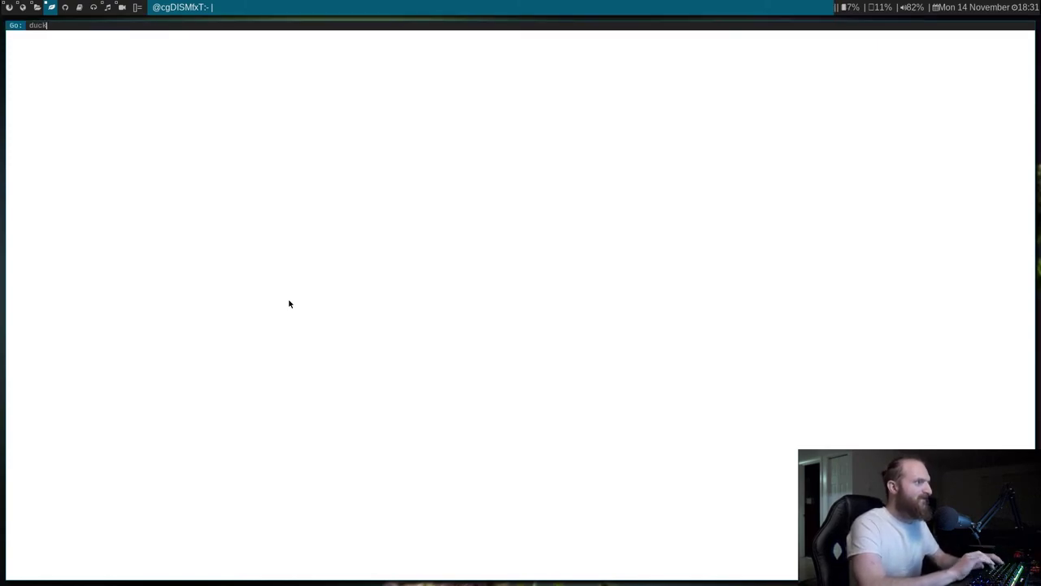
text(duckgo.com)
key(Return)
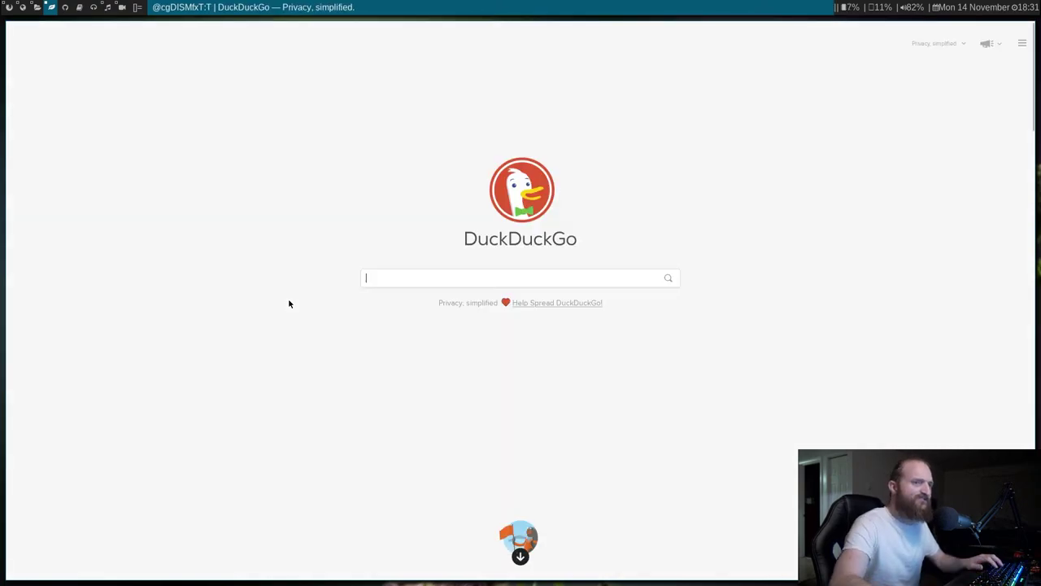
scroll(353, 269, down, 5)
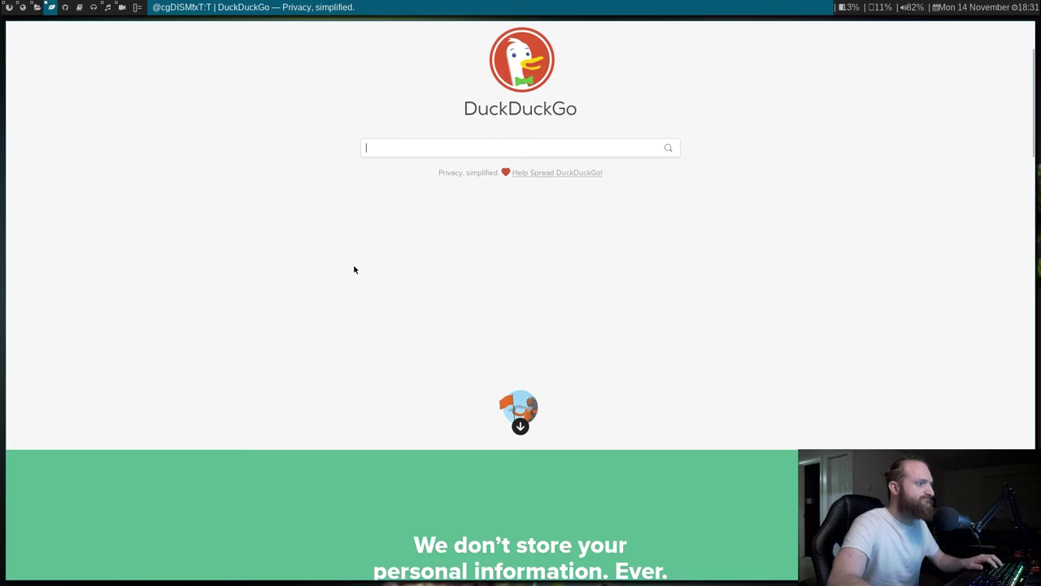
scroll(343, 433, up, 5)
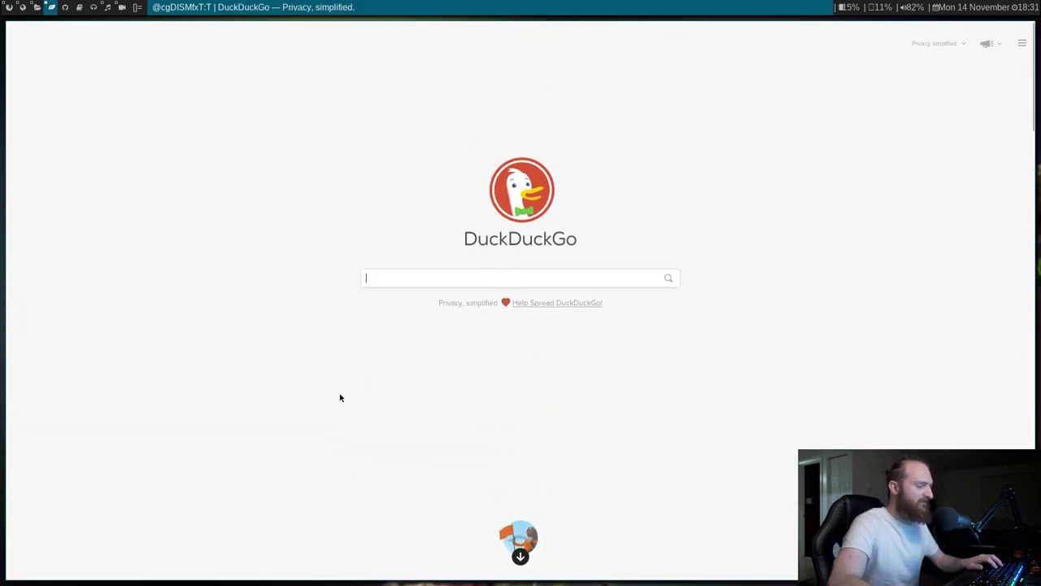
- Load suckless.org in the surf browser
key(ctrl+g)
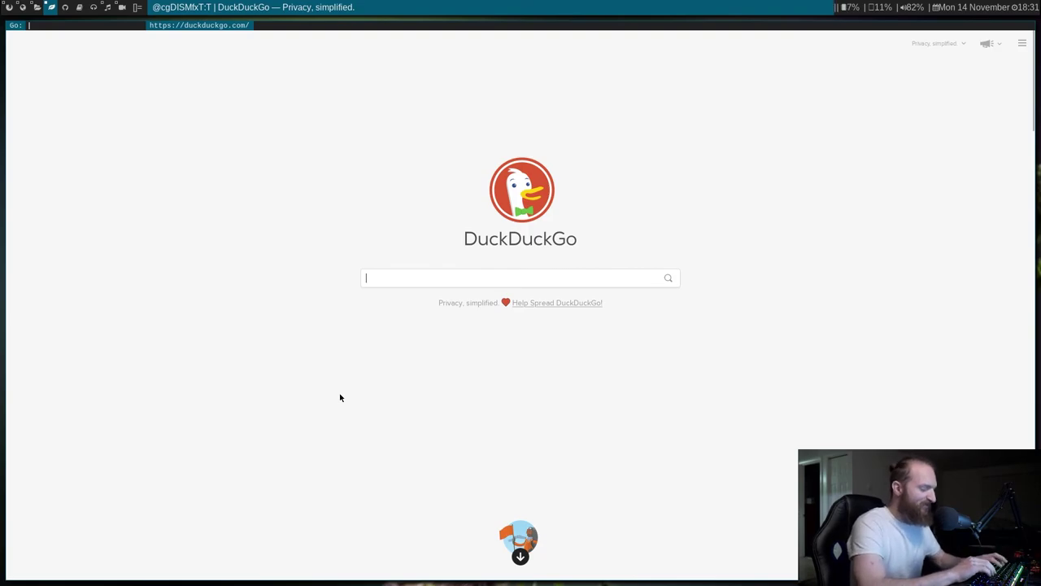
text(suckless.org)
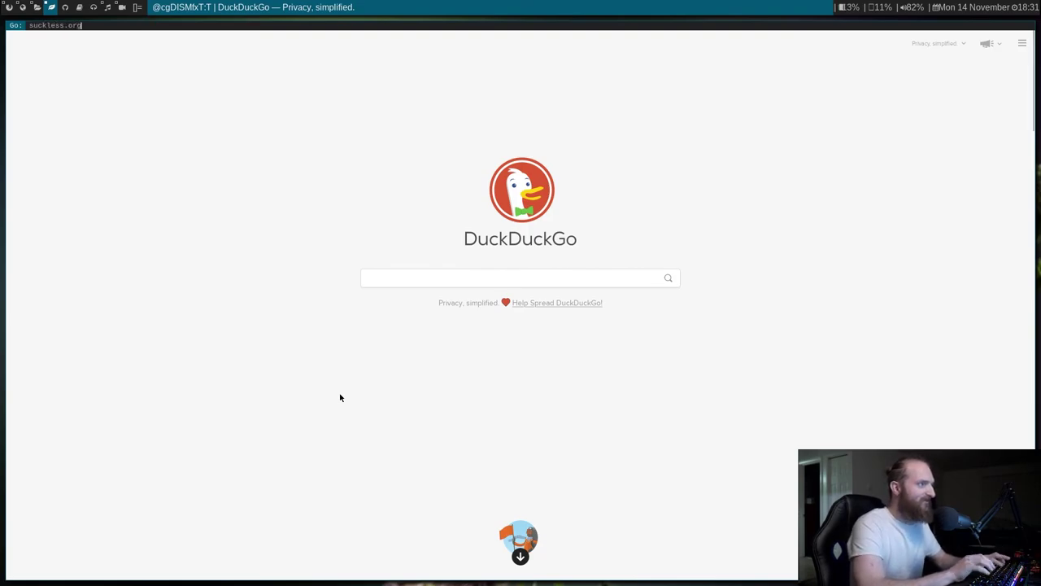
key(Return)
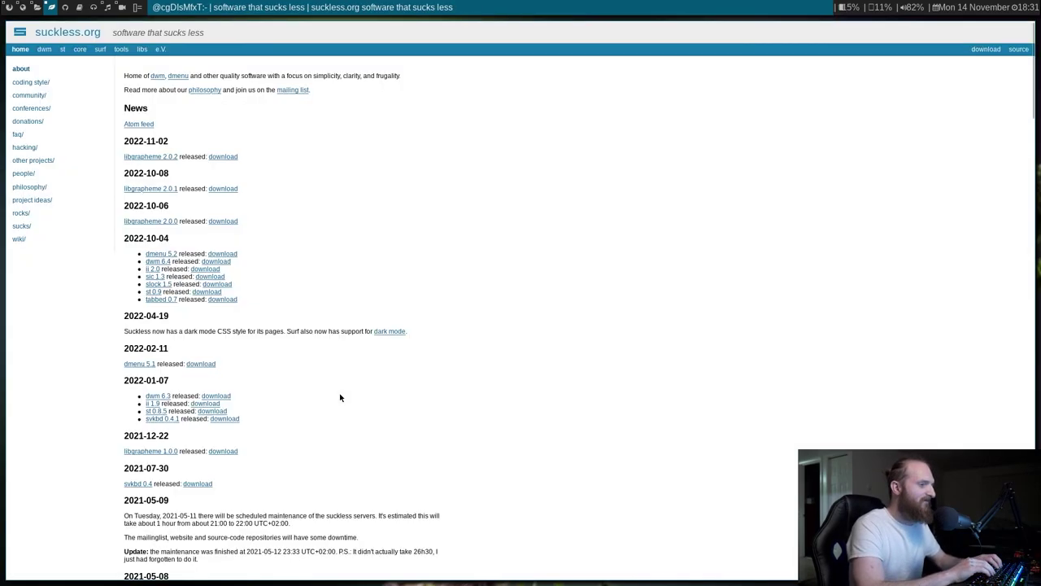
- Look through the news entries and the site sections on the suckless.org home page
scroll(428, 249, down, 3)
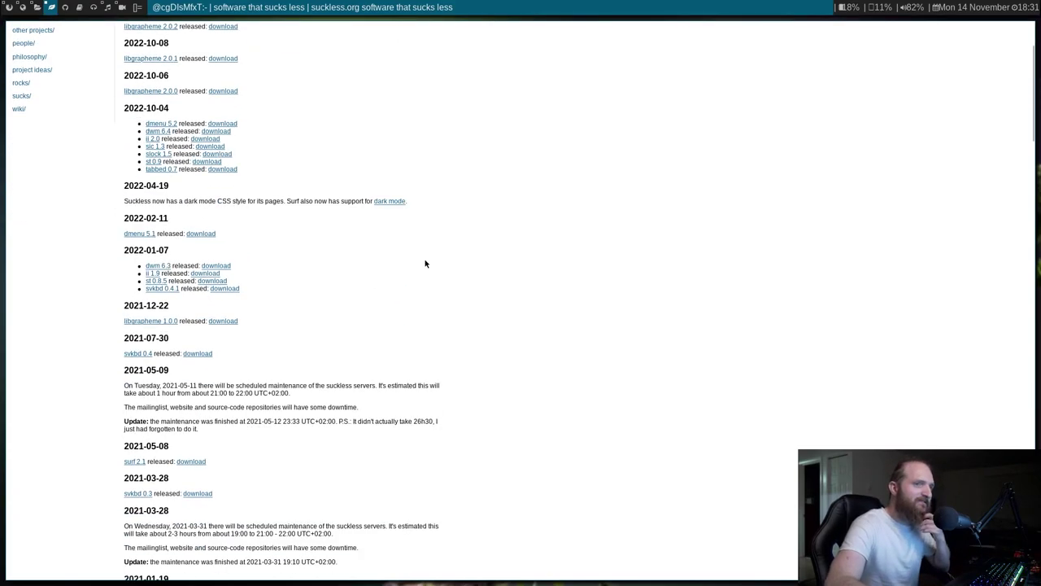
scroll(425, 263, up, 3)
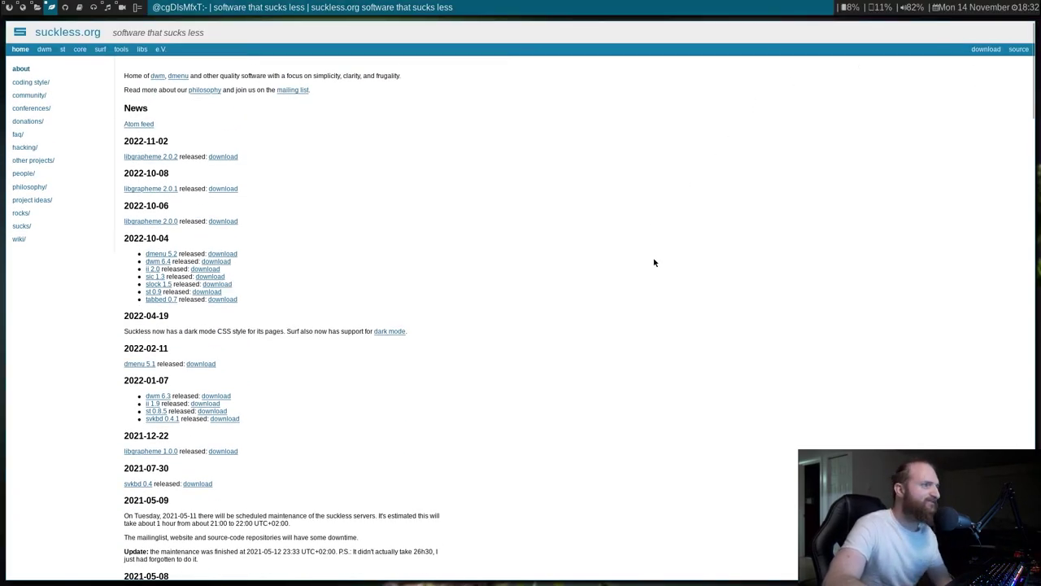
scroll(434, 255, down, 5)
scroll(614, 350, down, 4)
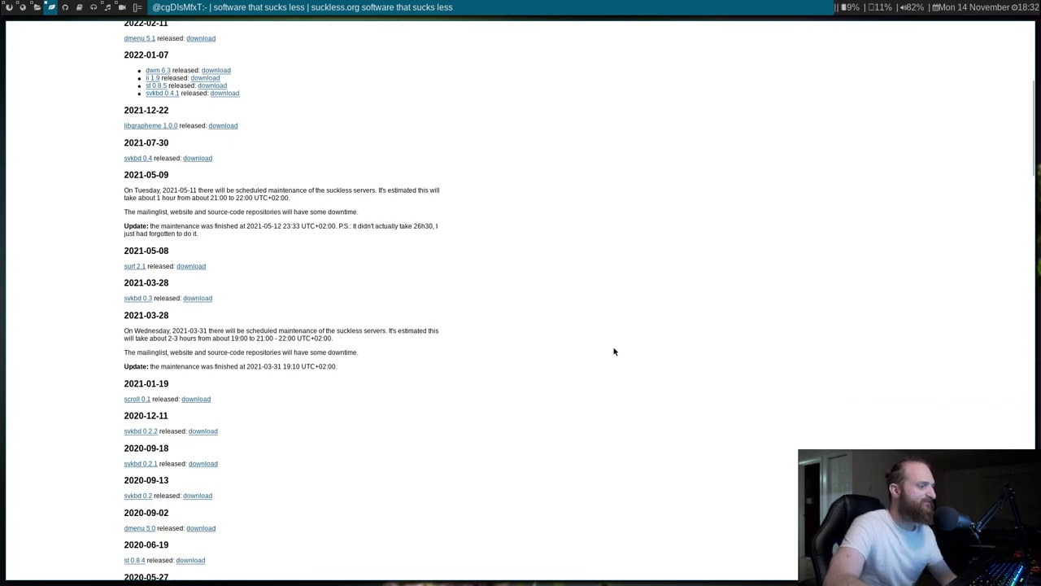
scroll(609, 360, up, 1)
scroll(609, 359, up, 8)
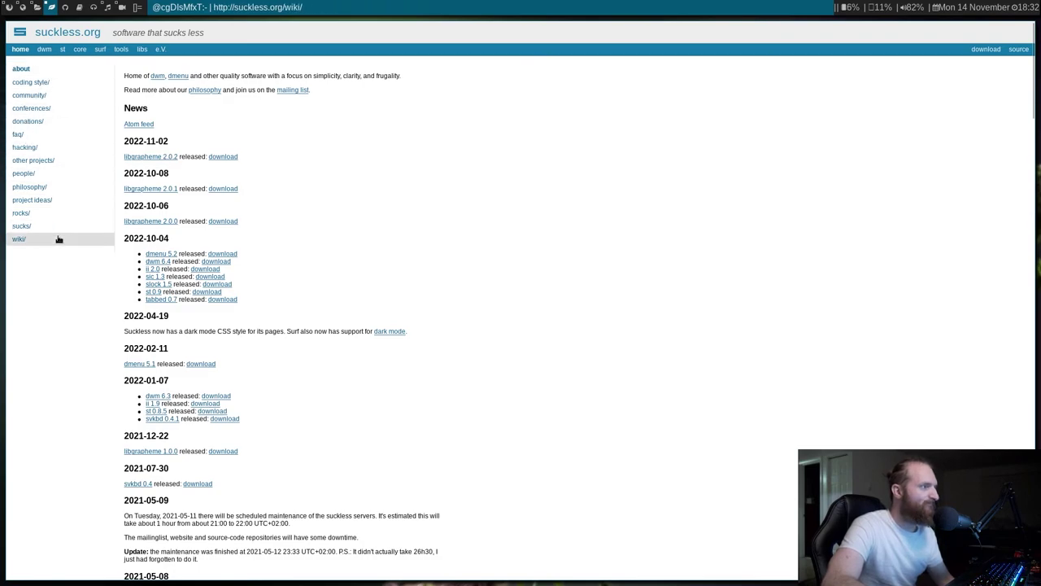
scroll(357, 341, down, 2)
scroll(357, 337, up, 2)
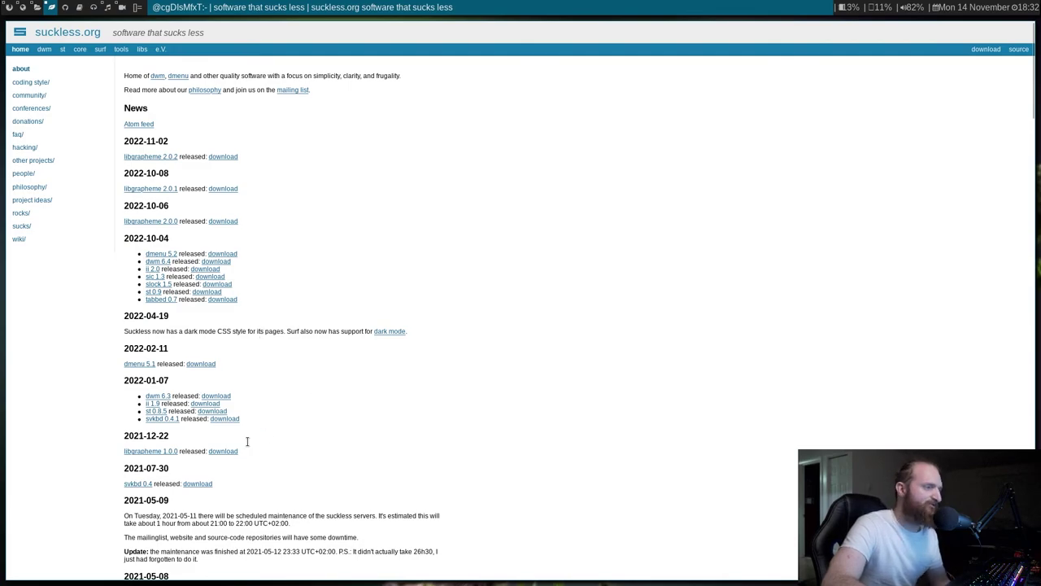
drag(247, 440, 526, 465)
click(524, 467)
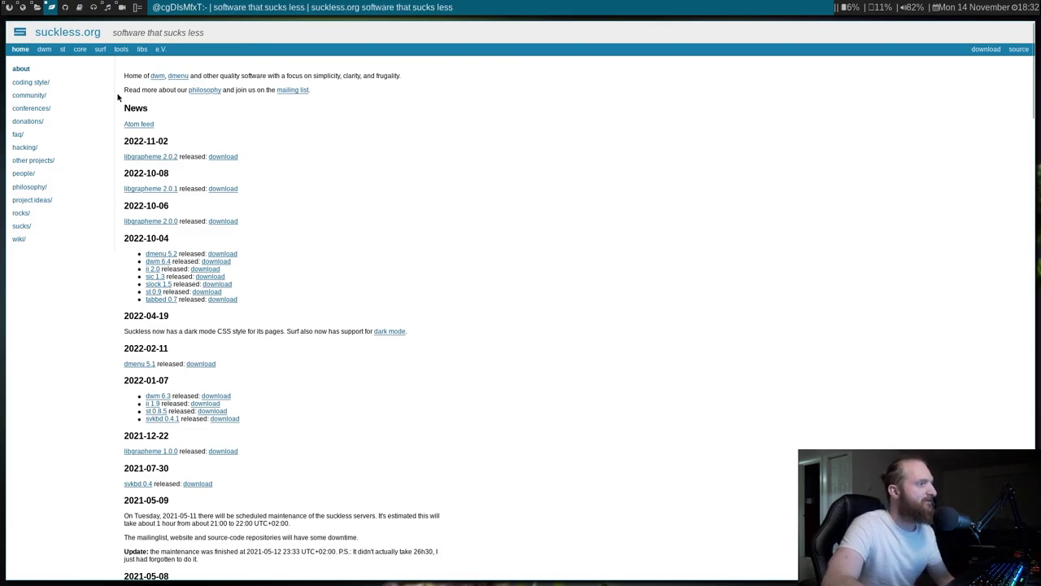
scroll(117, 98, down, 1)
scroll(546, 249, up, 1)
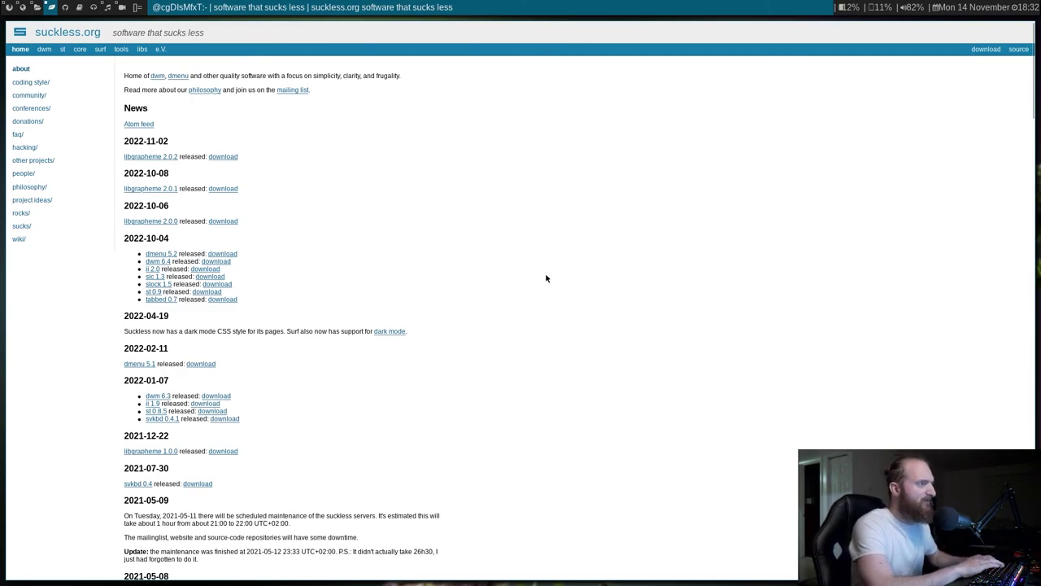
- Close the surf browser and list the files of the surf directory again in the terminal
key(super+shift+c)
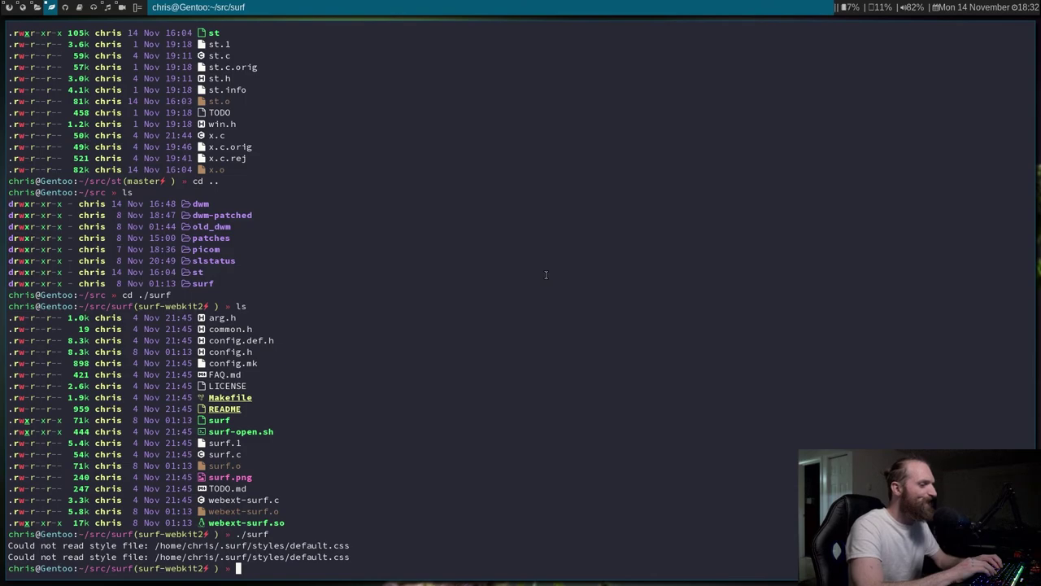
text(ls)
key(Return)
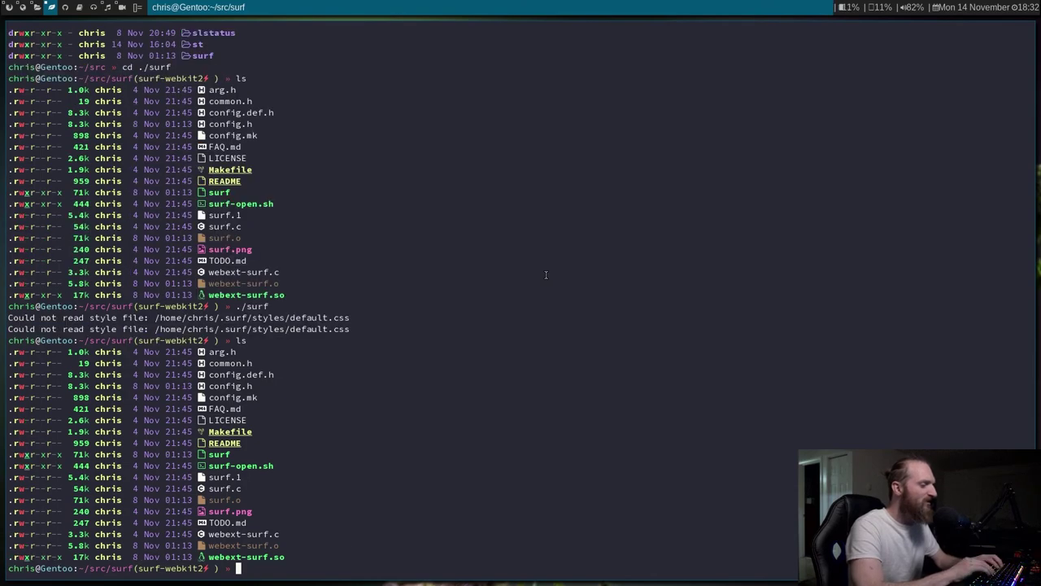
- Go up from surf to src and list its contents, and end that terminal session
text(cd ..)
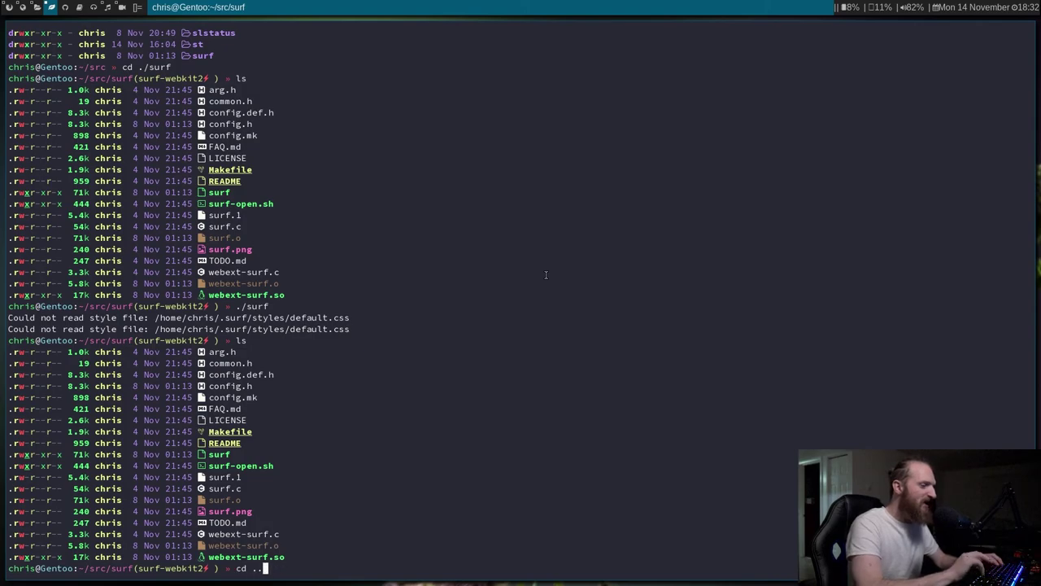
key(Return)
text(ls)
key(Return)
text(exit)
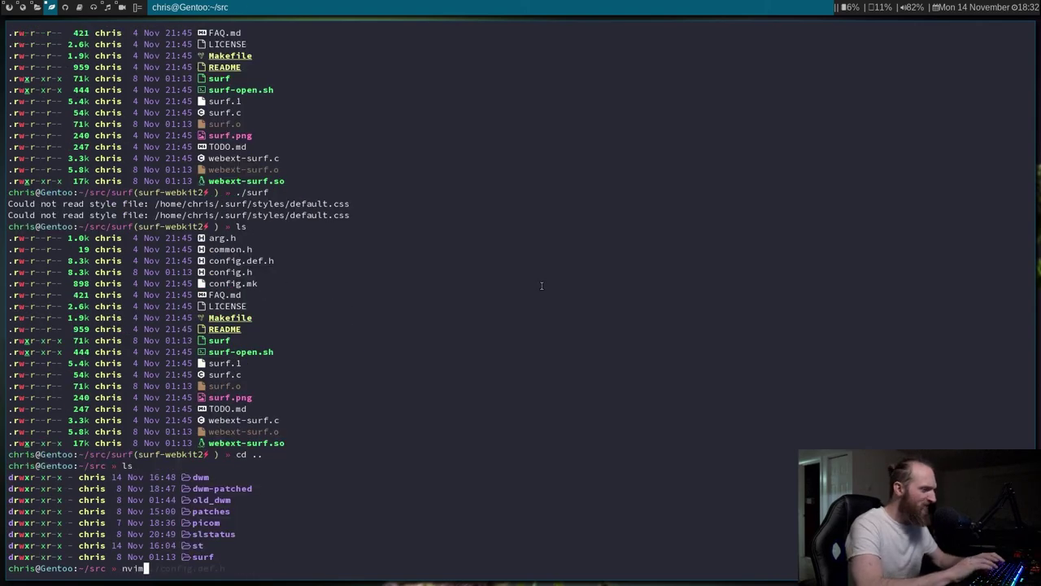
key(Return)
key(super+Return)
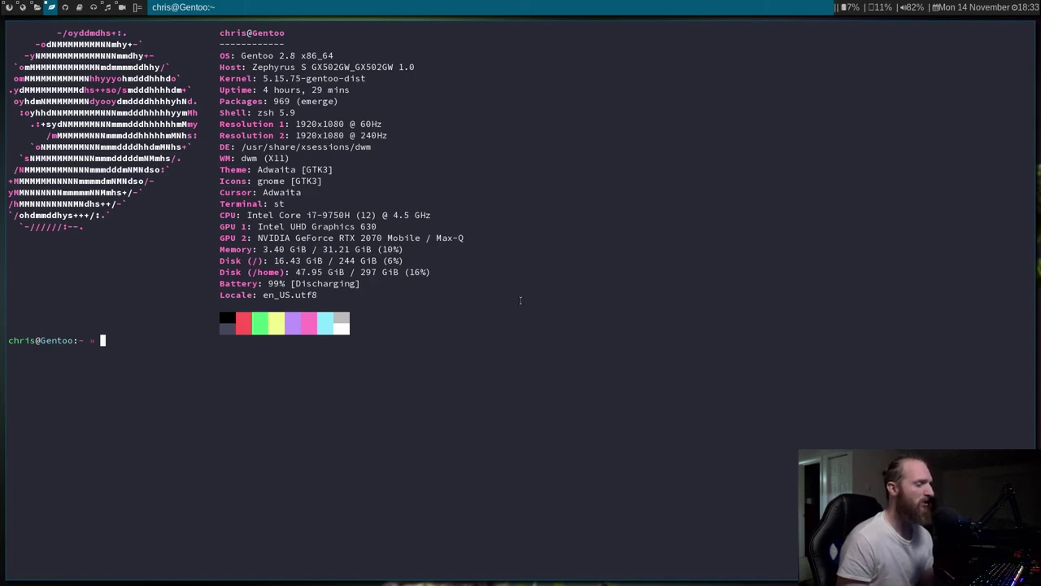
text(nvim)
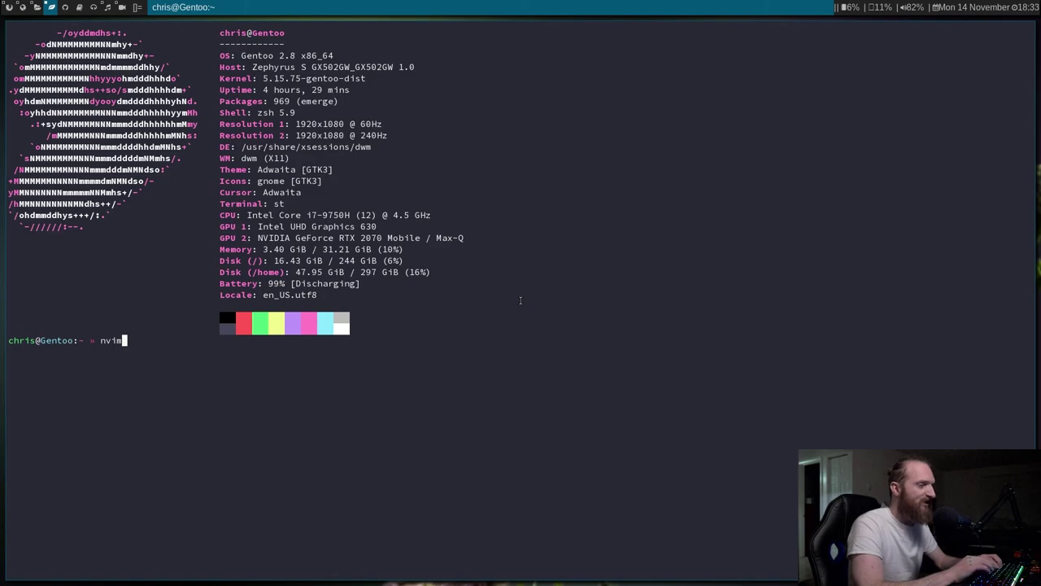
key(super+shift+c)
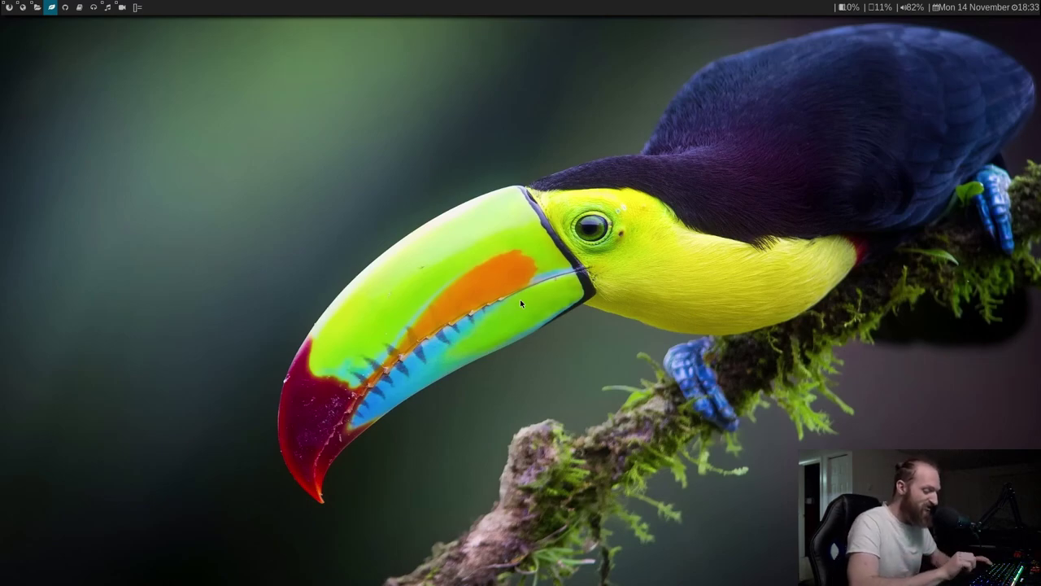
- Launch the Alacritty terminal through dmenu
key(super+p)
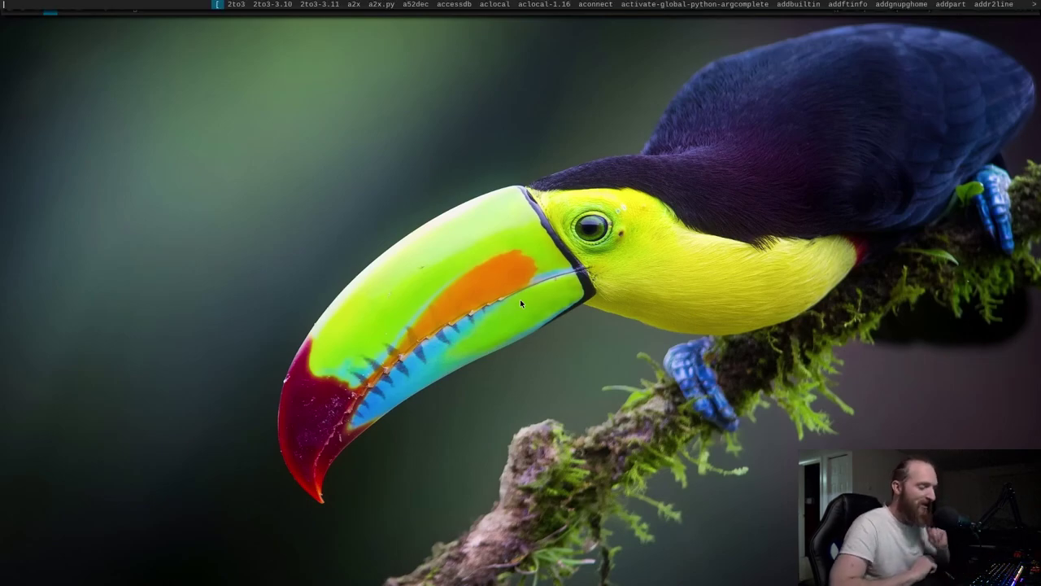
text(alacritty)
key(Return)
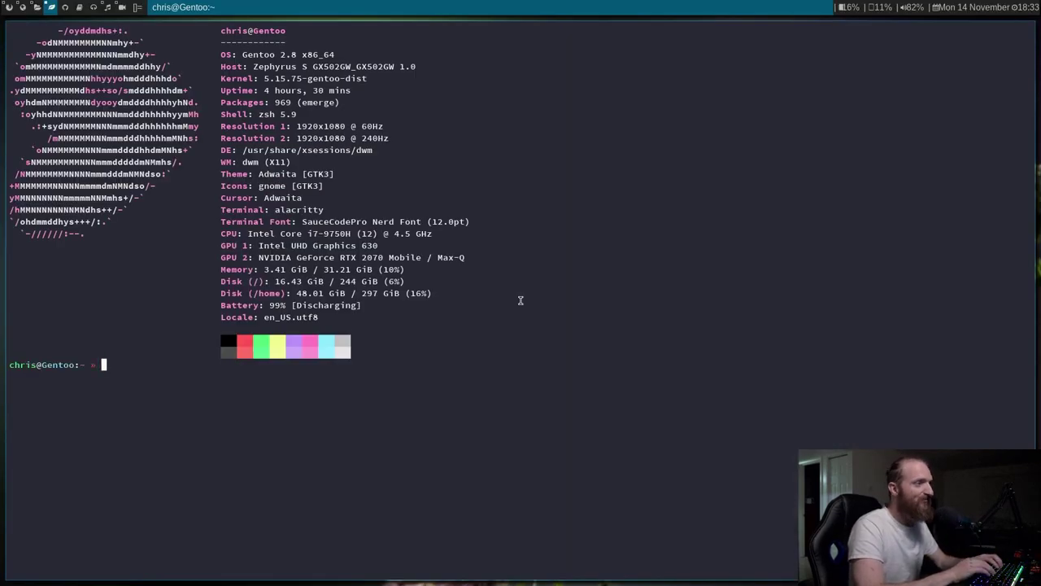
- Start Neovim with nvim to show its start screen, and quit back to the shell
text(nvim)
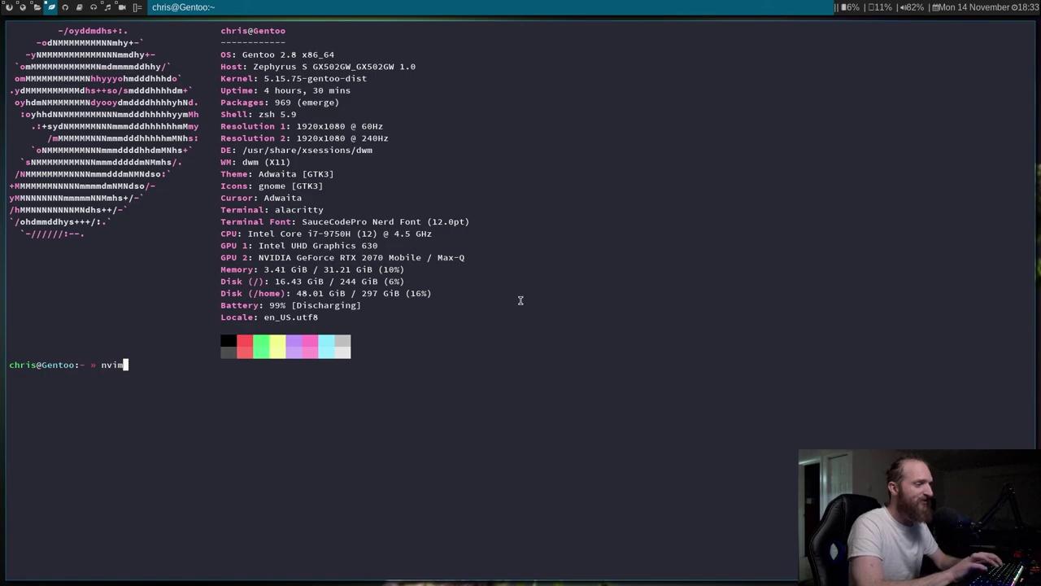
key(Return)
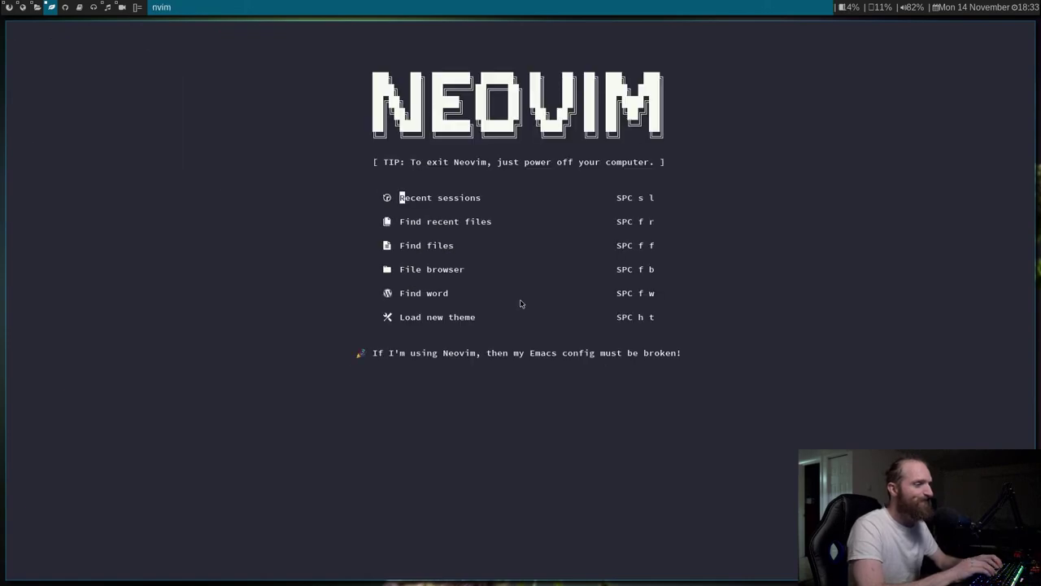
text(:q)
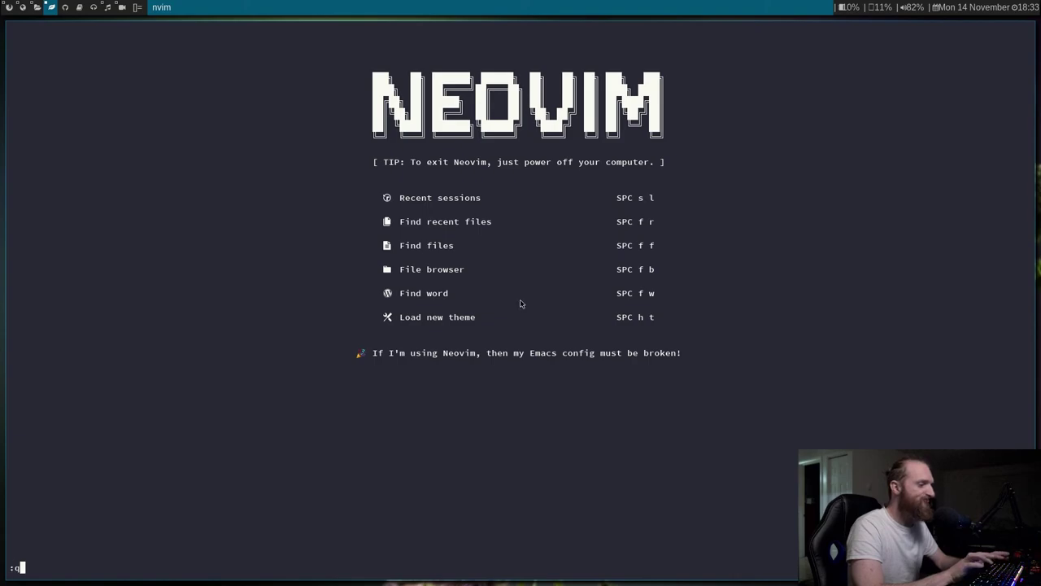
key(Return)
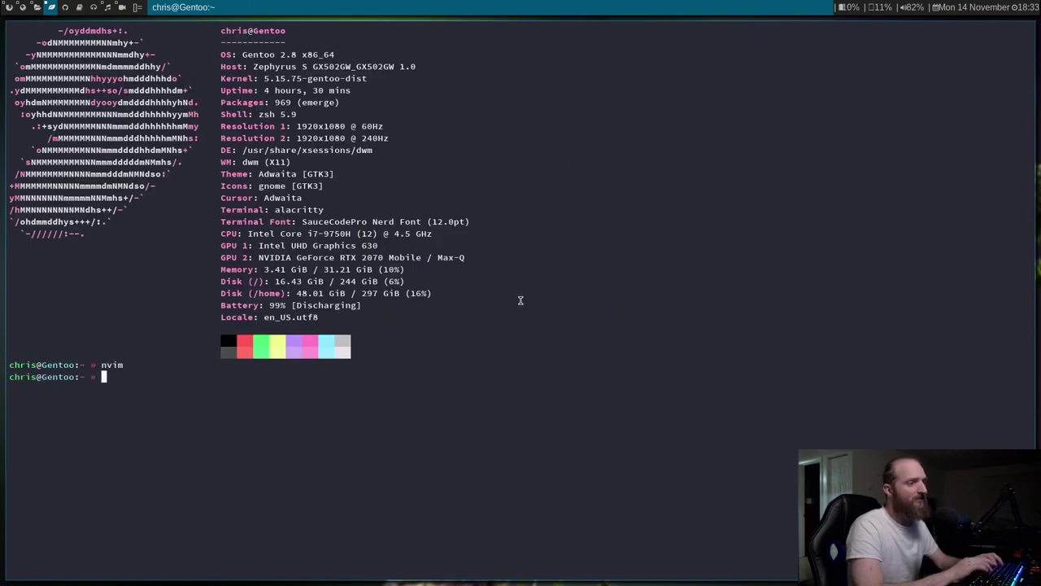
- List the contents of the home directory and clear the terminal
text(ls)
key(Return)
text(clear)
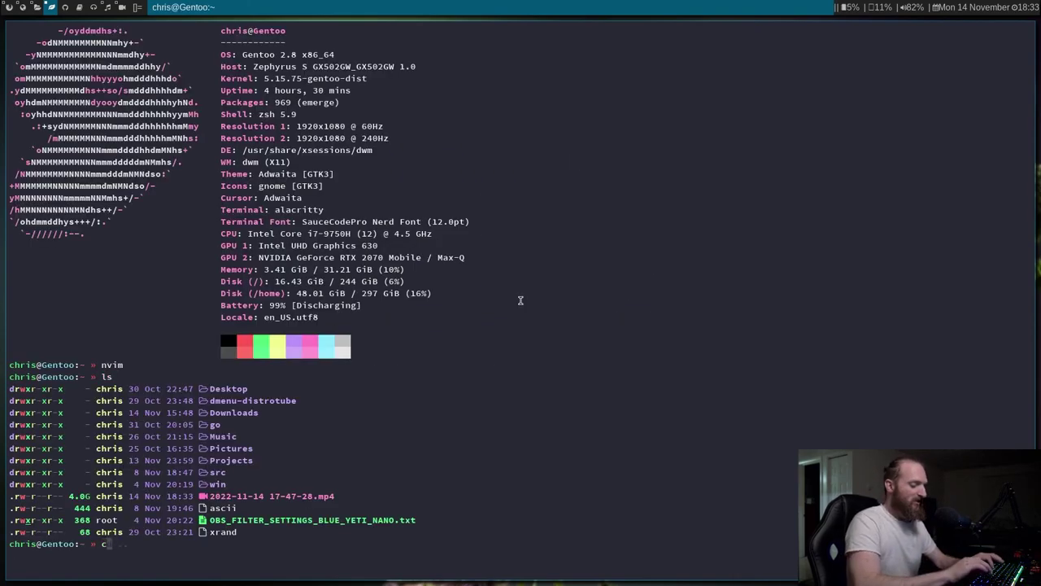
key(Return)
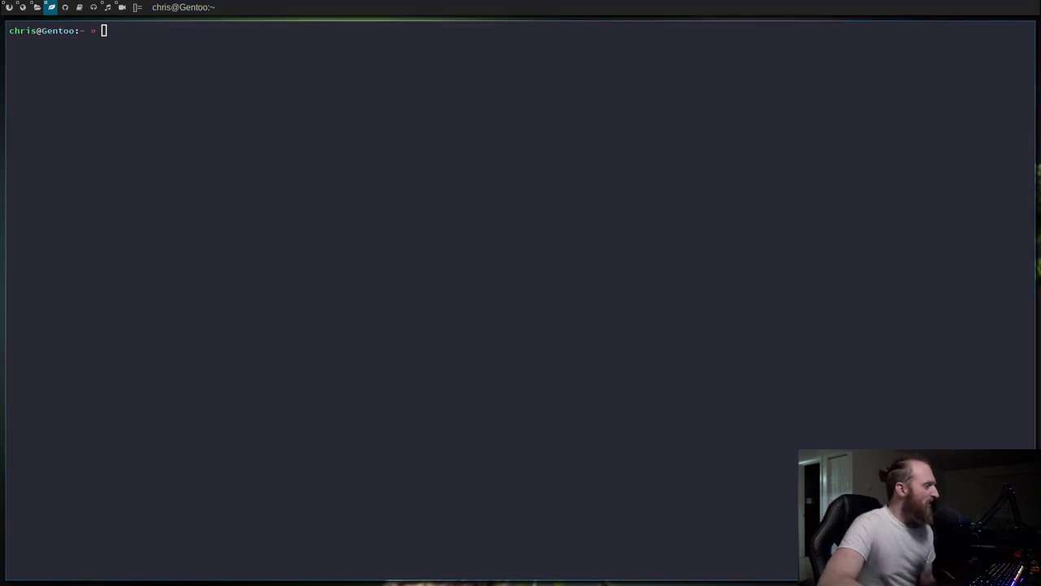